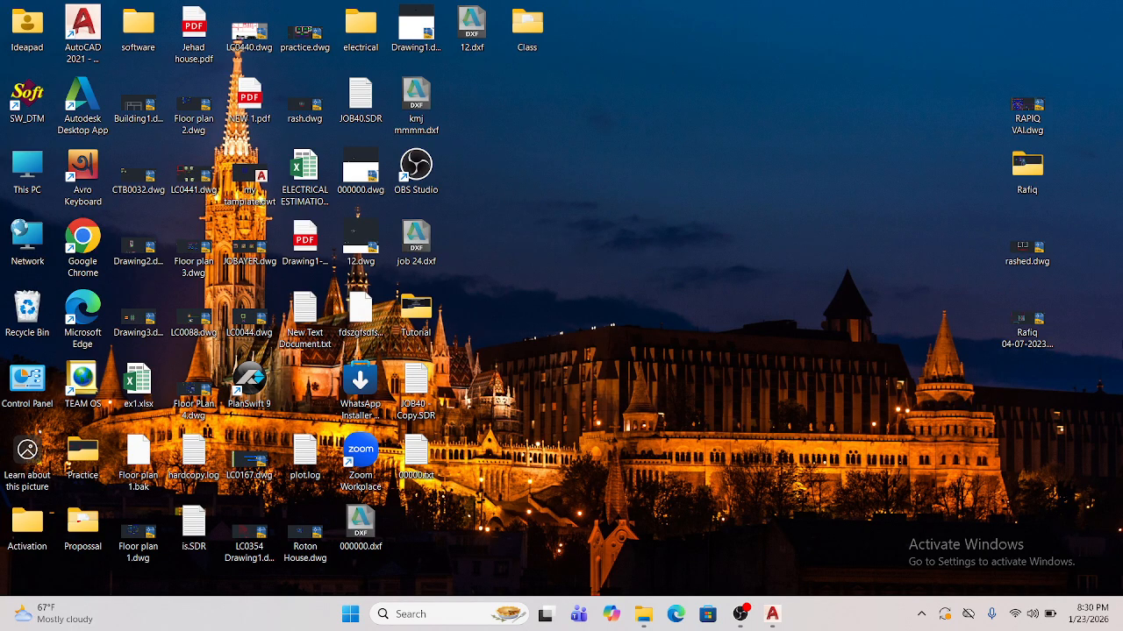
- Refresh the desktop and launch AutoCAD 2021
right_click(829, 120)
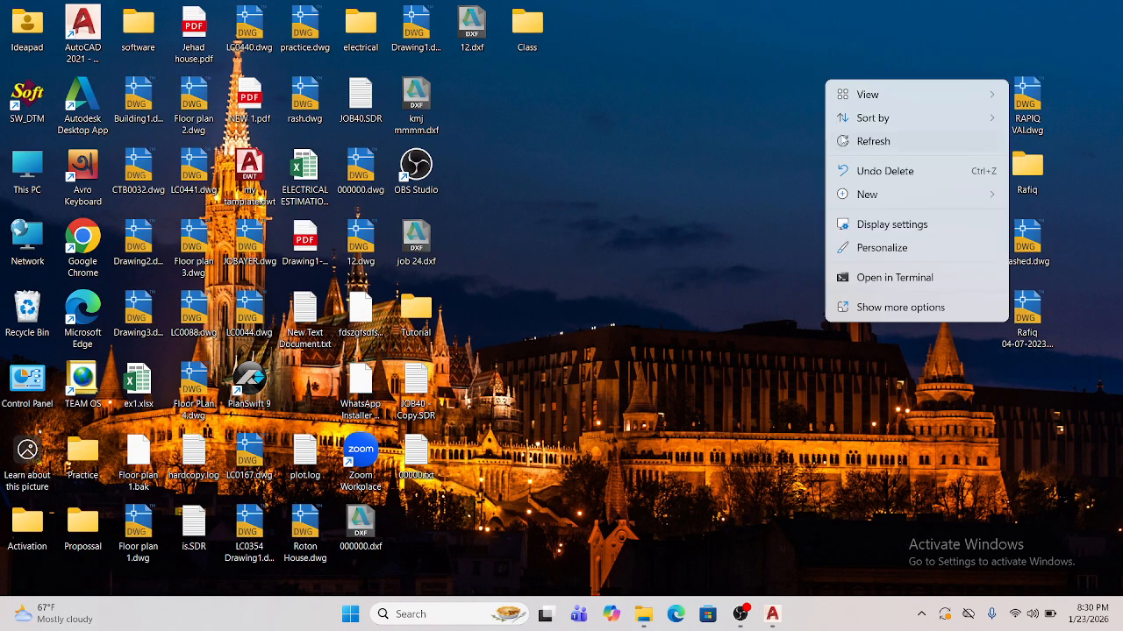
left_click(827, 143)
double_click(88, 55)
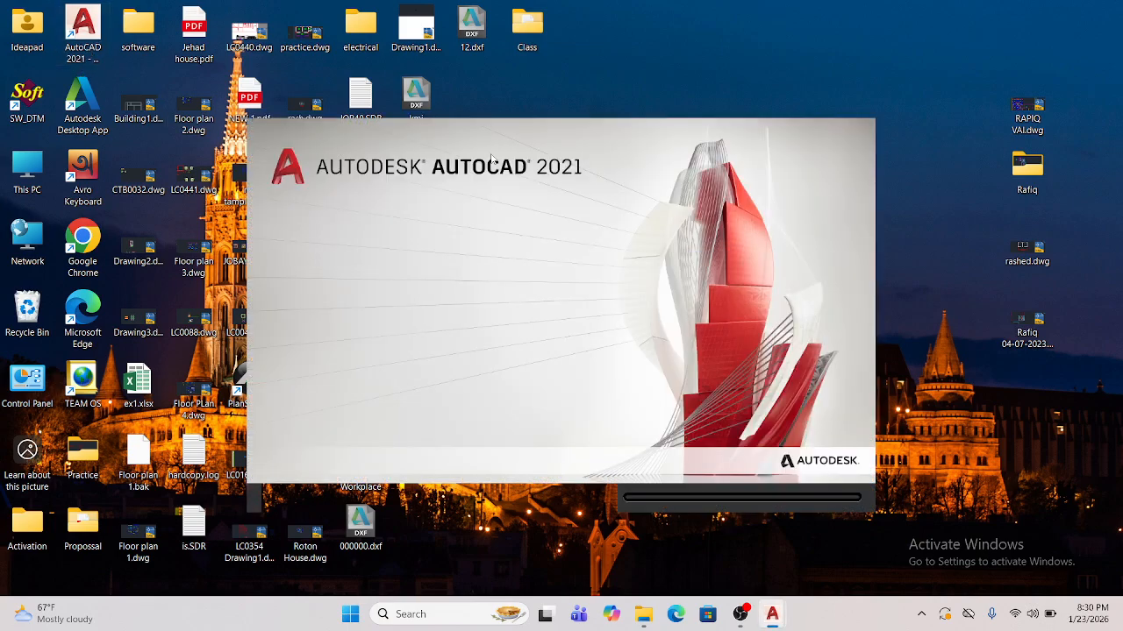
right_click(790, 70)
left_click(816, 131)
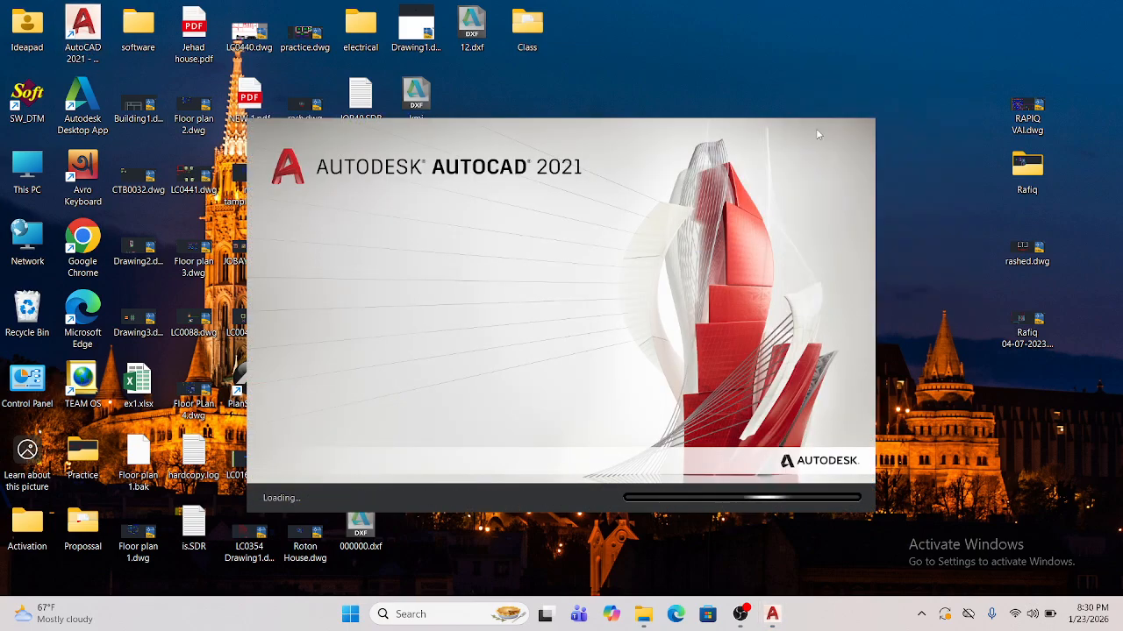
right_click(738, 71)
left_click(767, 136)
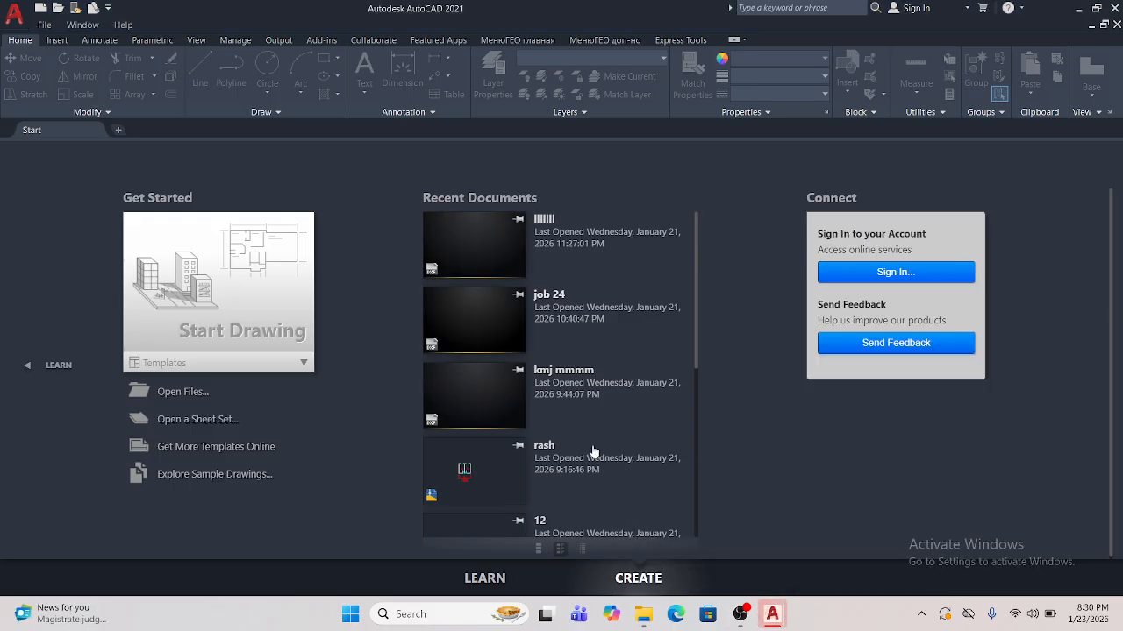
- Start a new drawing from the AutoCAD start page
mouse_move(772, 614)
left_click(704, 565)
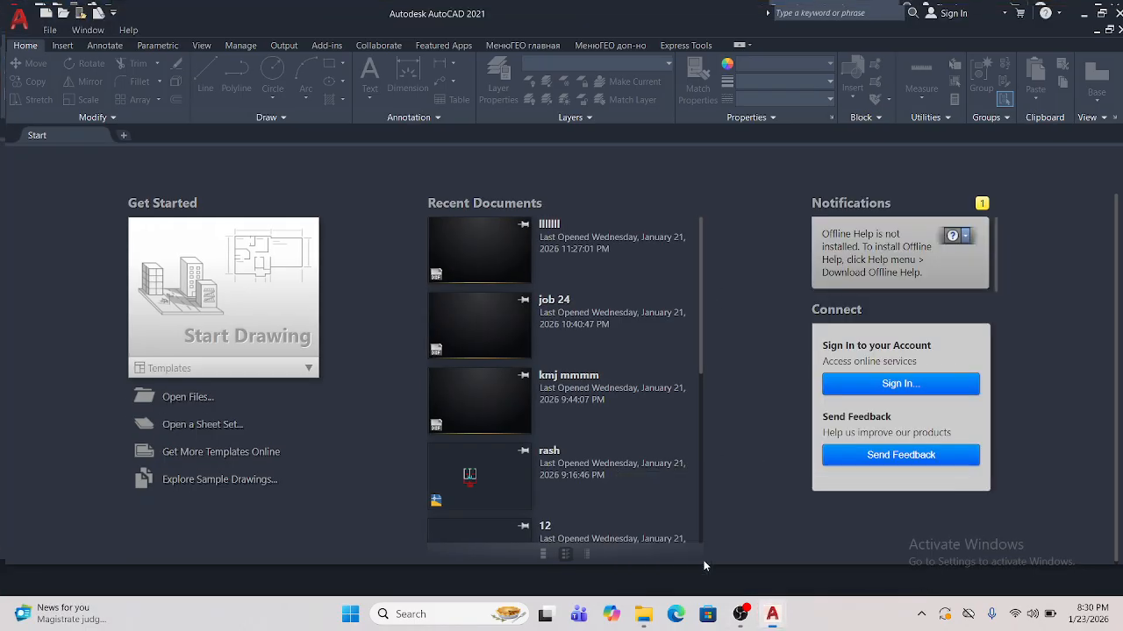
left_click(1103, 29)
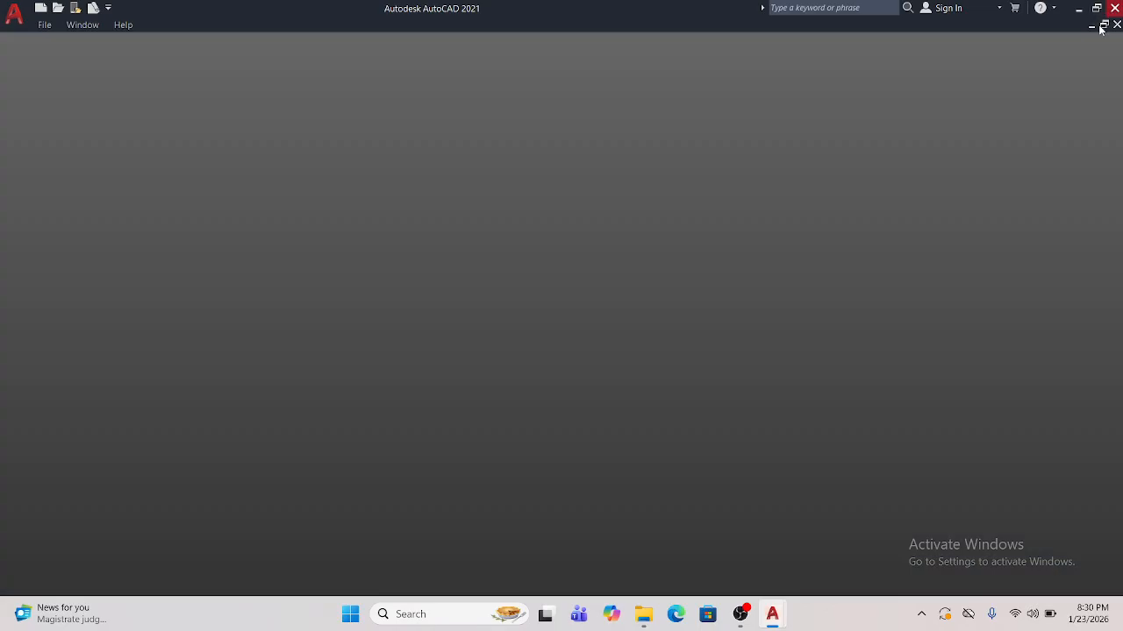
left_click(268, 323)
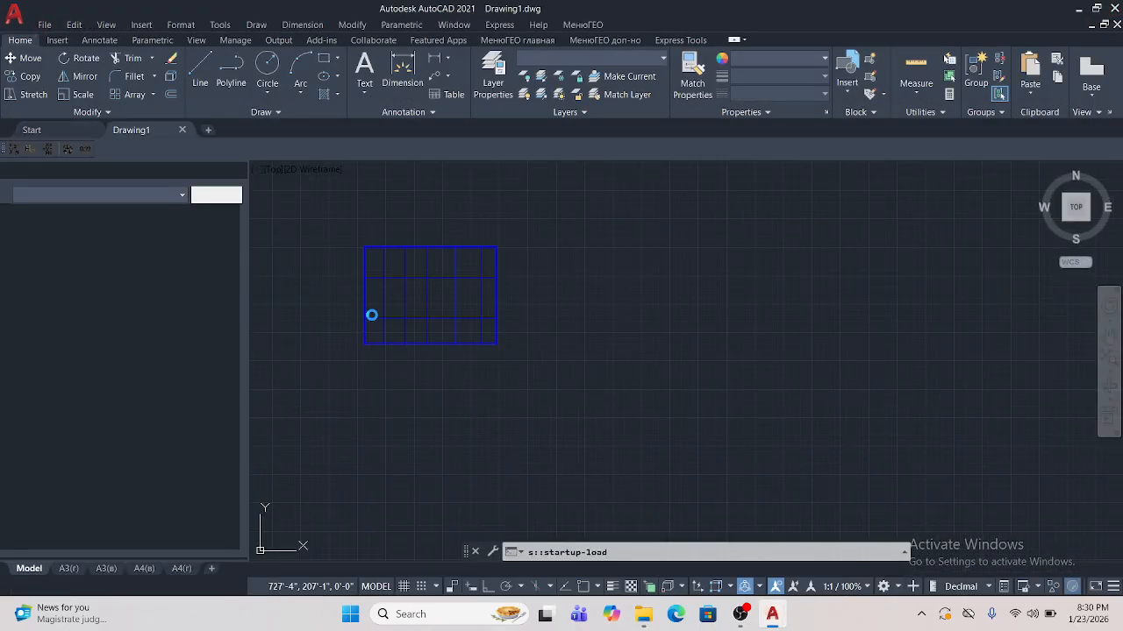
- Erase all of the wall grid geometry from the new drawing
left_click(523, 216)
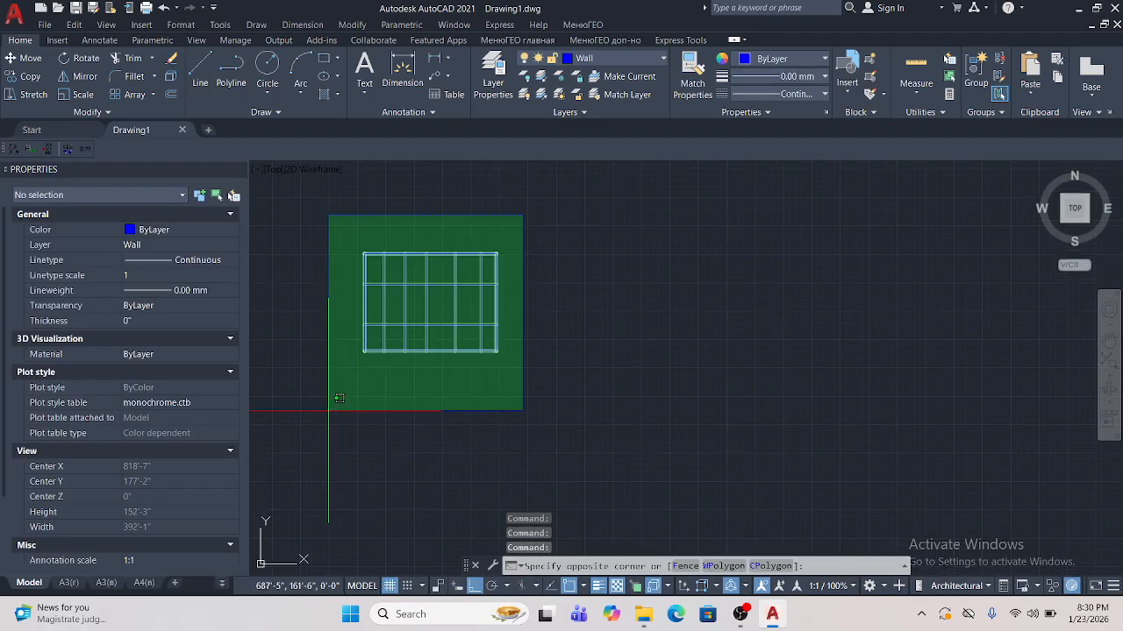
left_click(337, 402)
key("Delete")
mouse_move(416, 323)
middle_mouse_down()
mouse_move(388, 331)
mouse_move(556, 224)
mouse_move(651, 120)
middle_mouse_up()
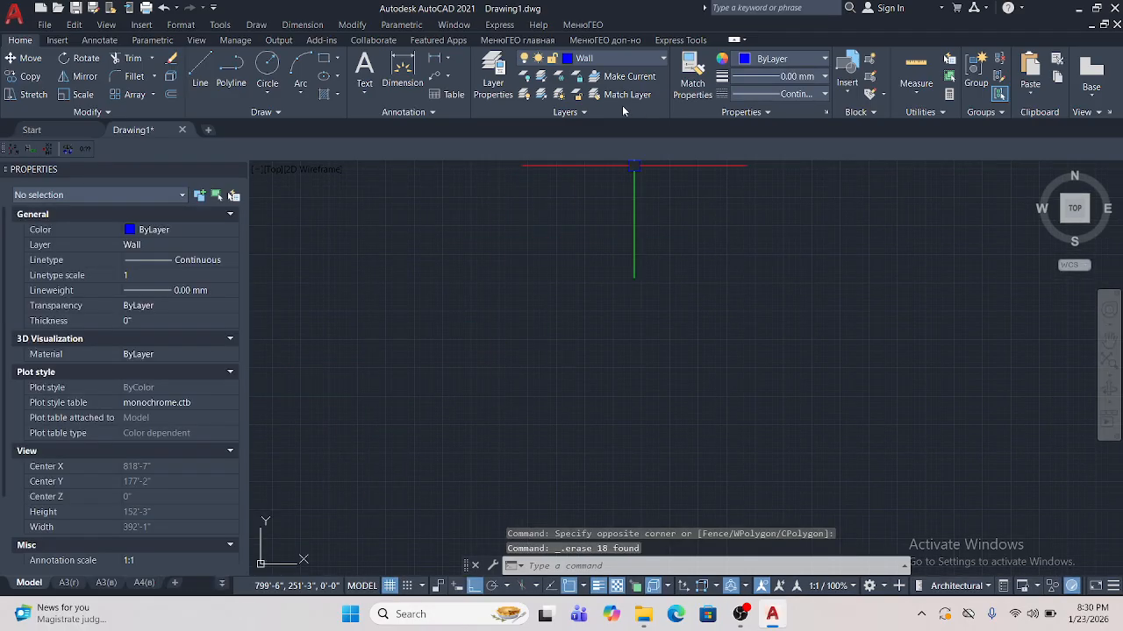
- Look through the МенюГЕО add-in tools and try to run the Geo_Import point import command
left_click(627, 42)
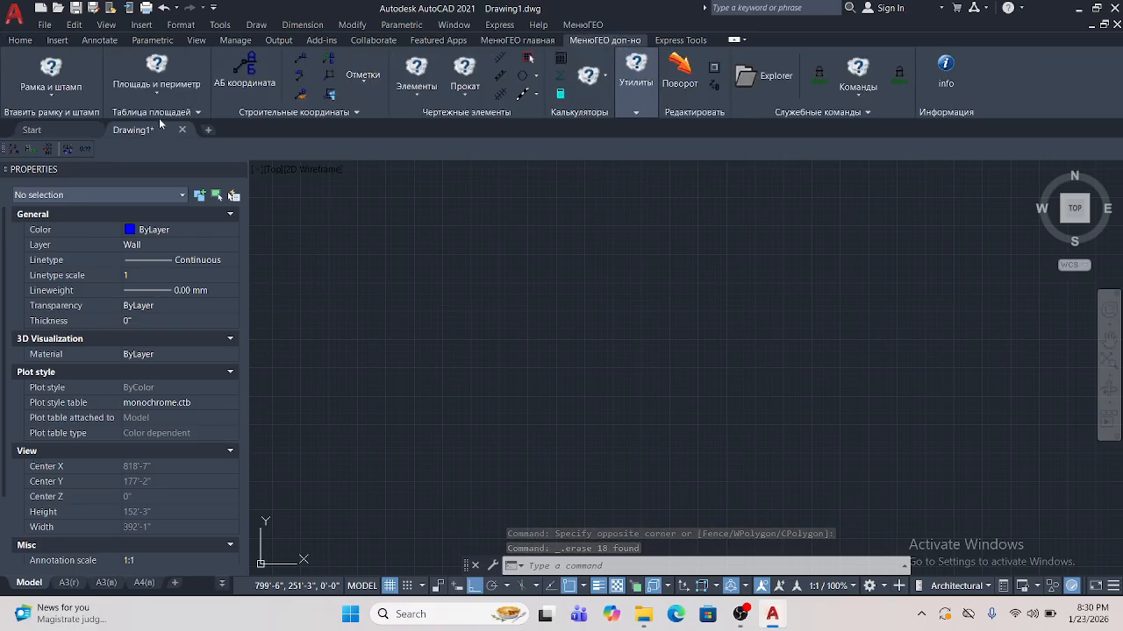
left_click(677, 40)
left_click(633, 42)
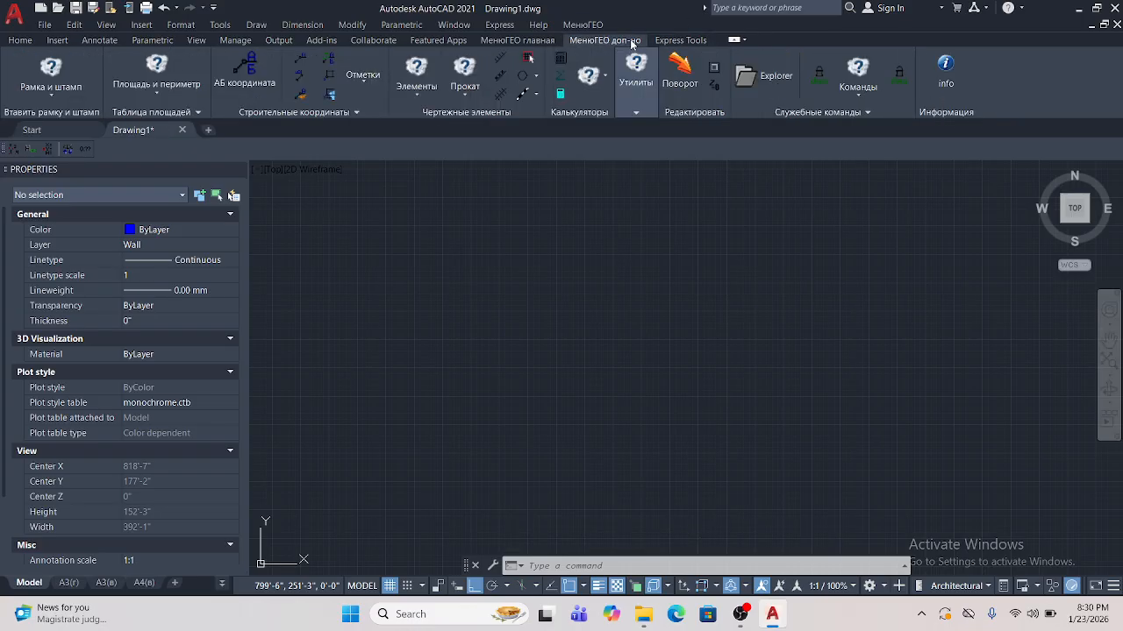
left_click(517, 40)
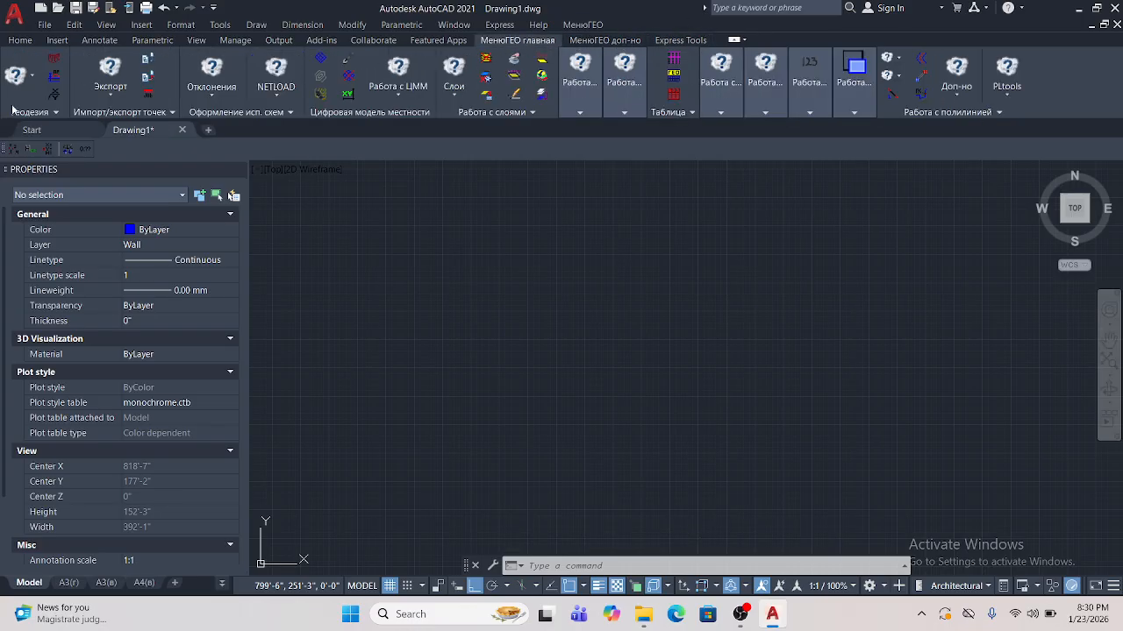
left_click(148, 59)
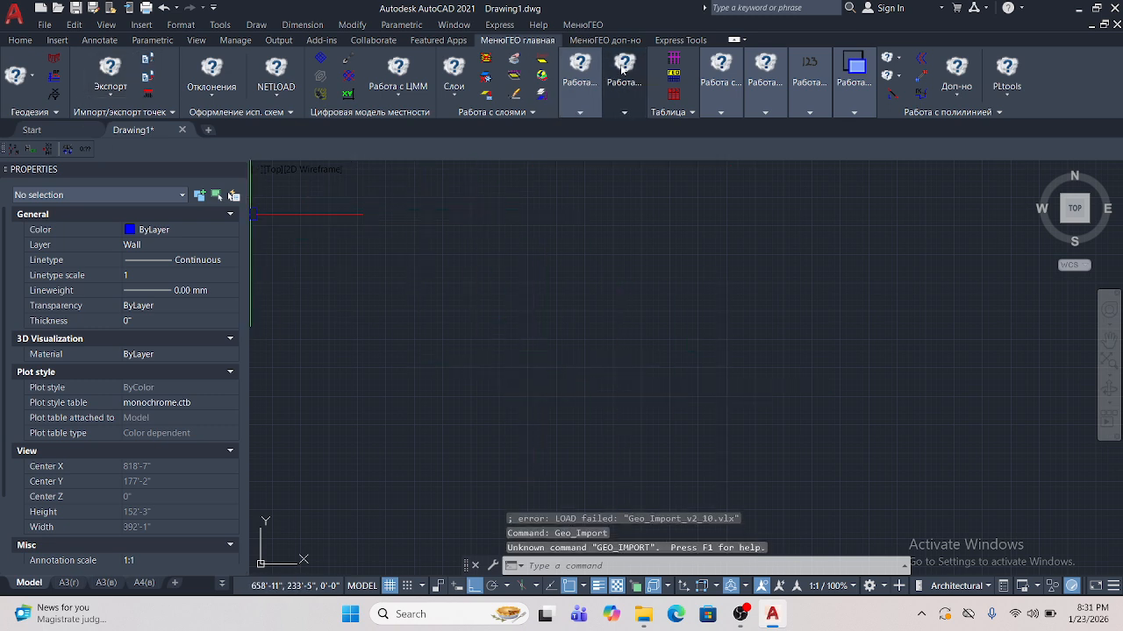
left_click(590, 41)
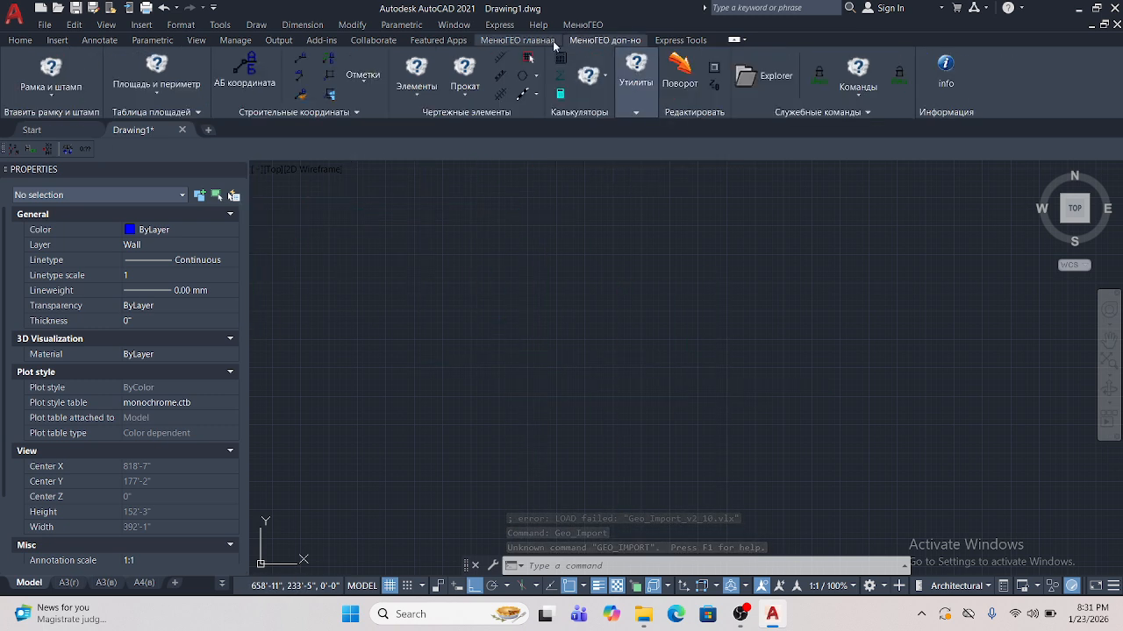
left_click(550, 42)
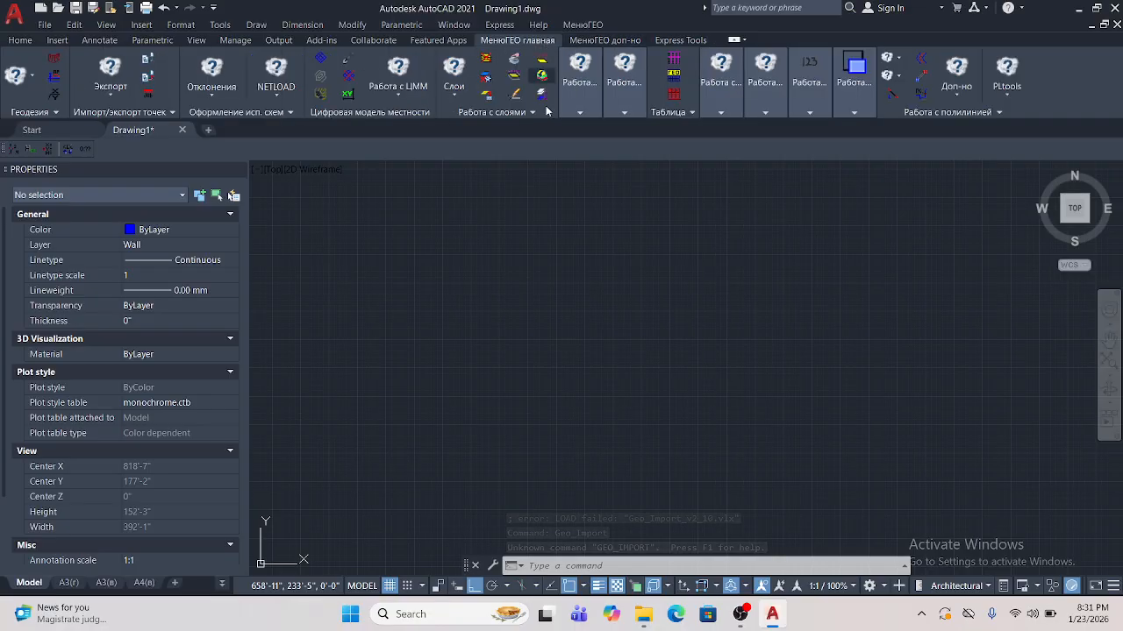
- Switch to the desktop, refresh it and move the JOB40 - Copy.SDR file to an empty area
left_click(1080, 13)
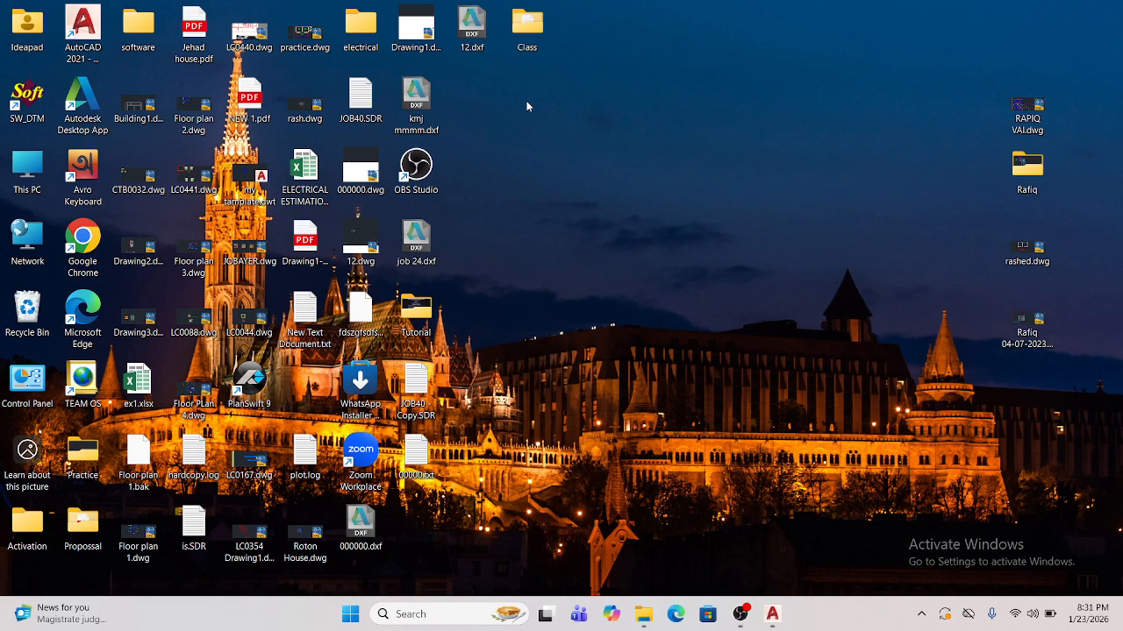
right_click(555, 145)
left_click(579, 207)
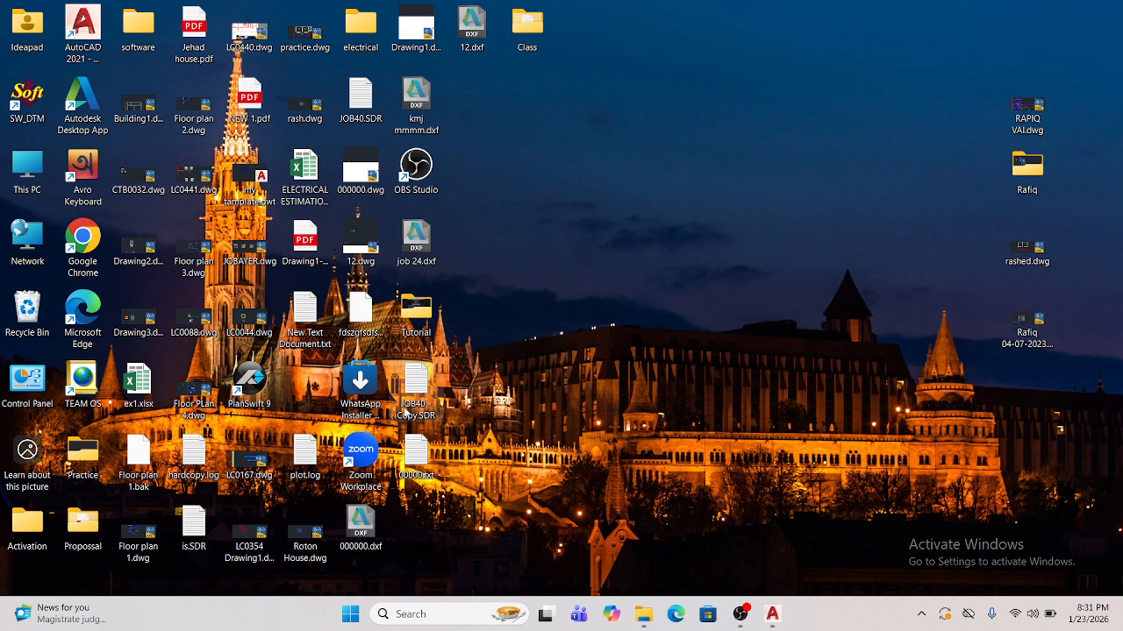
left_click_drag(414, 392, 695, 174)
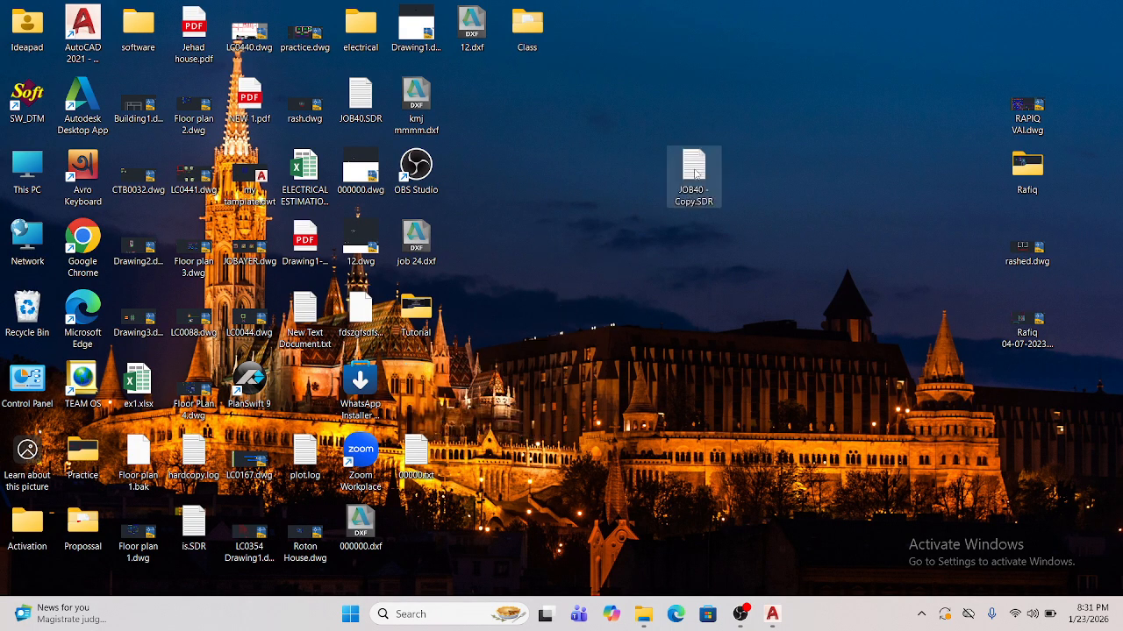
- Move the Kolida 2009-May 7.exe program from the Class folder onto the desktop and close the folder
double_click(528, 24)
left_click_drag(250, 156, 741, 101)
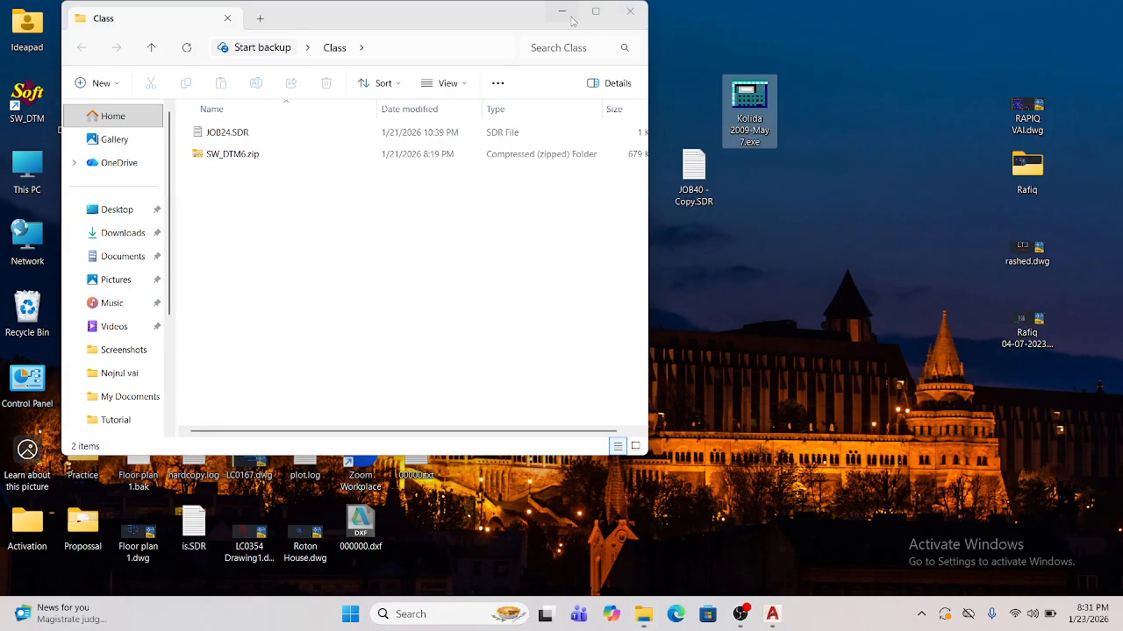
left_click(630, 11)
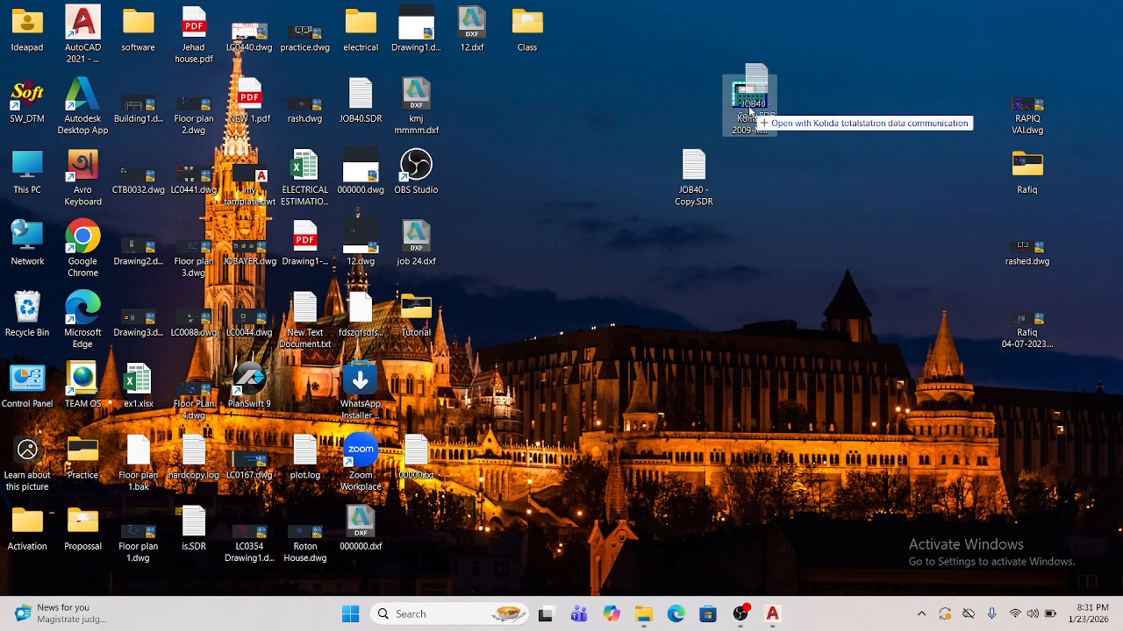
- Launch the Kolida total station data communication program from the desktop
double_click(750, 103)
left_click(603, 321)
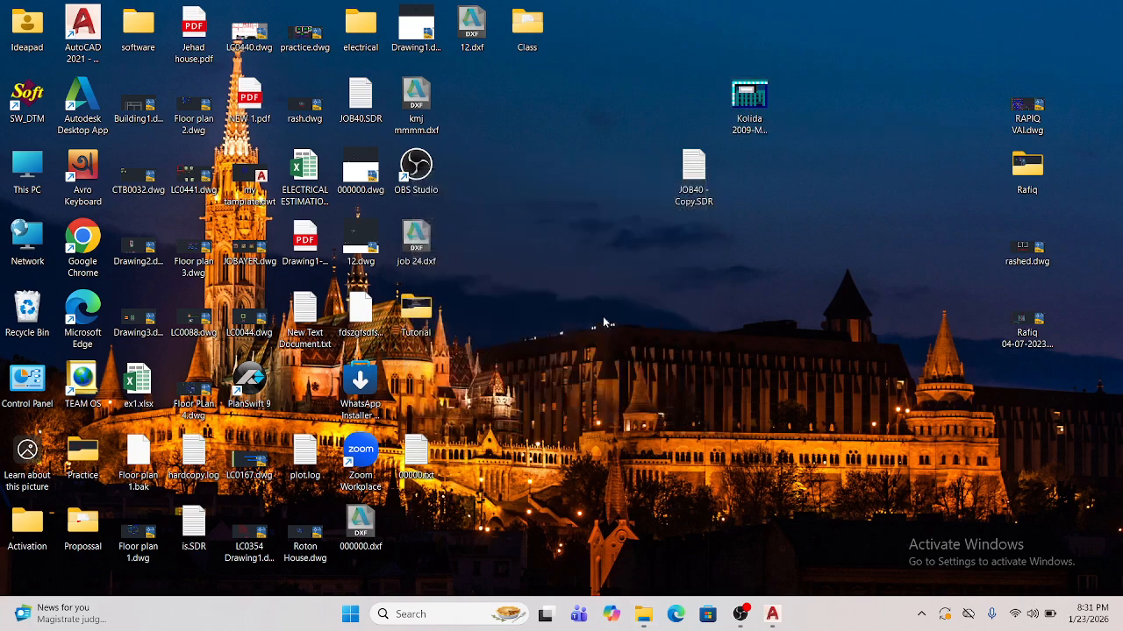
left_click(837, 31)
double_click(750, 104)
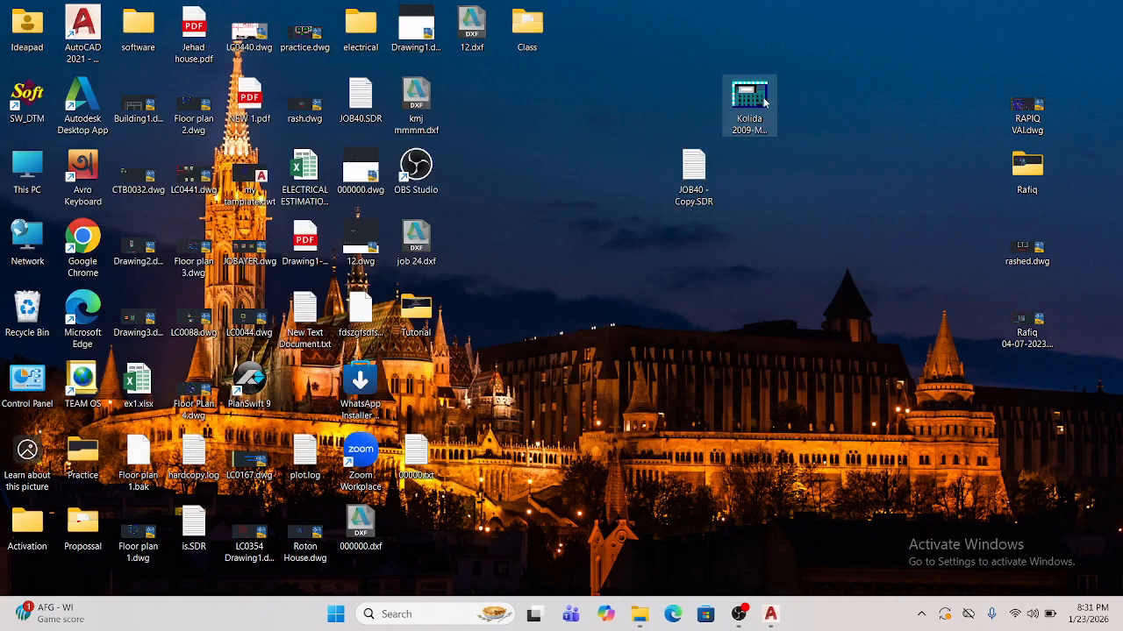
left_click(603, 325)
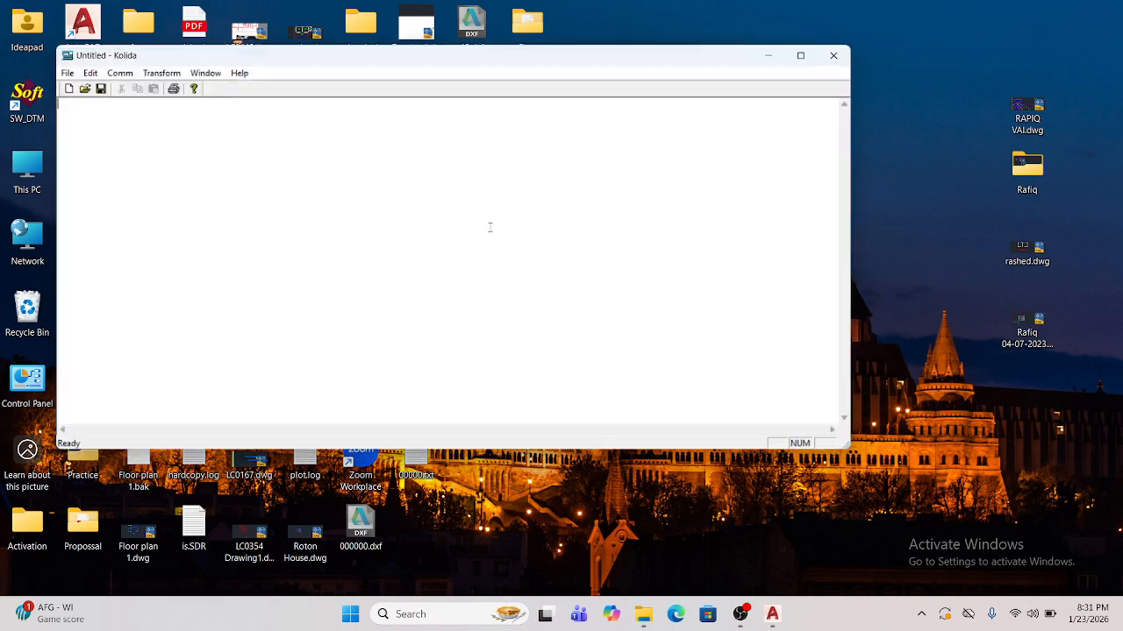
left_click(55, 68)
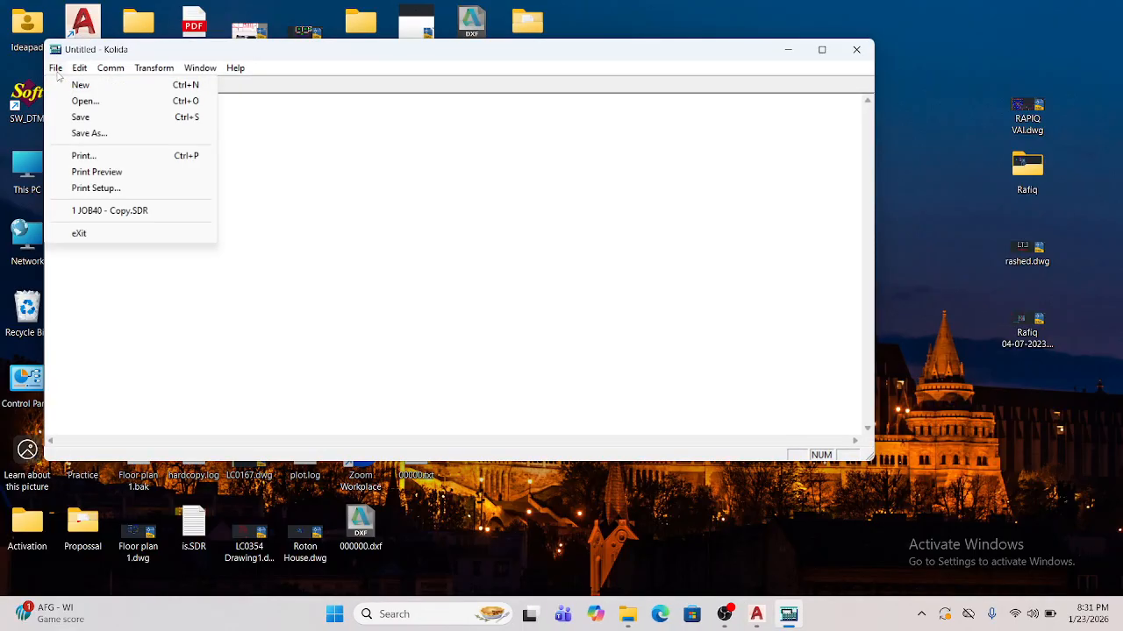
left_click(97, 101)
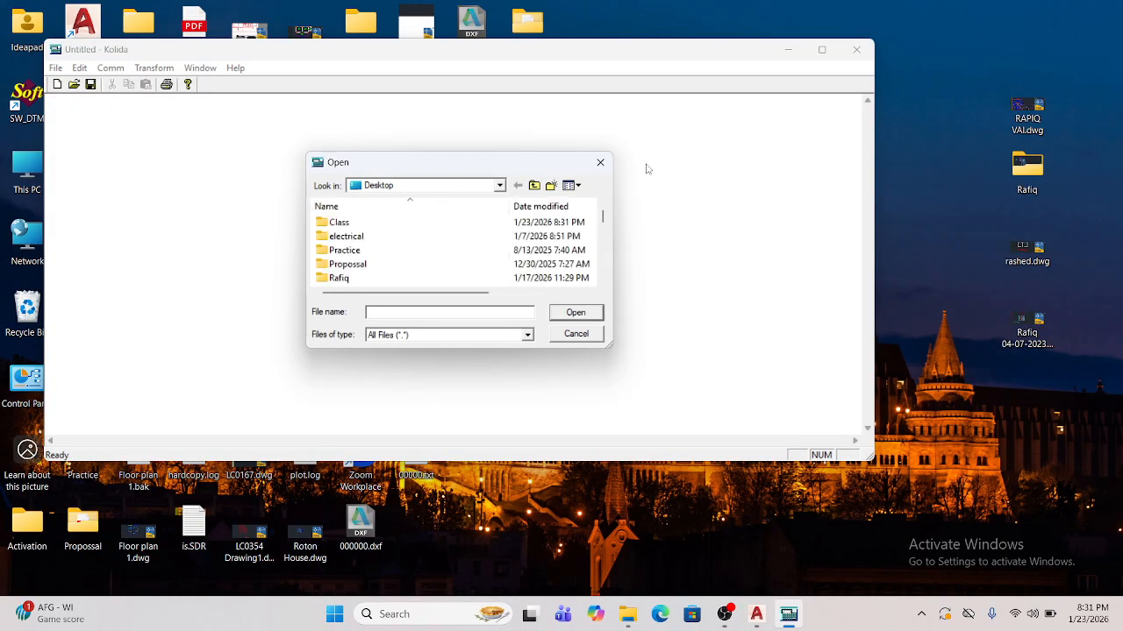
left_click(598, 162)
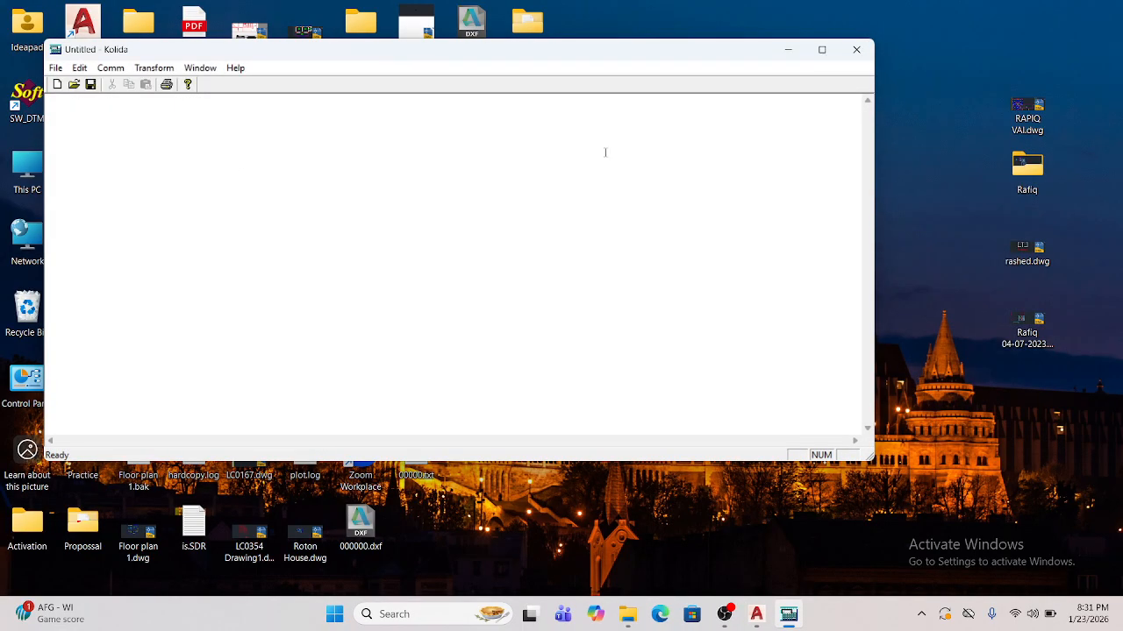
left_click(56, 69)
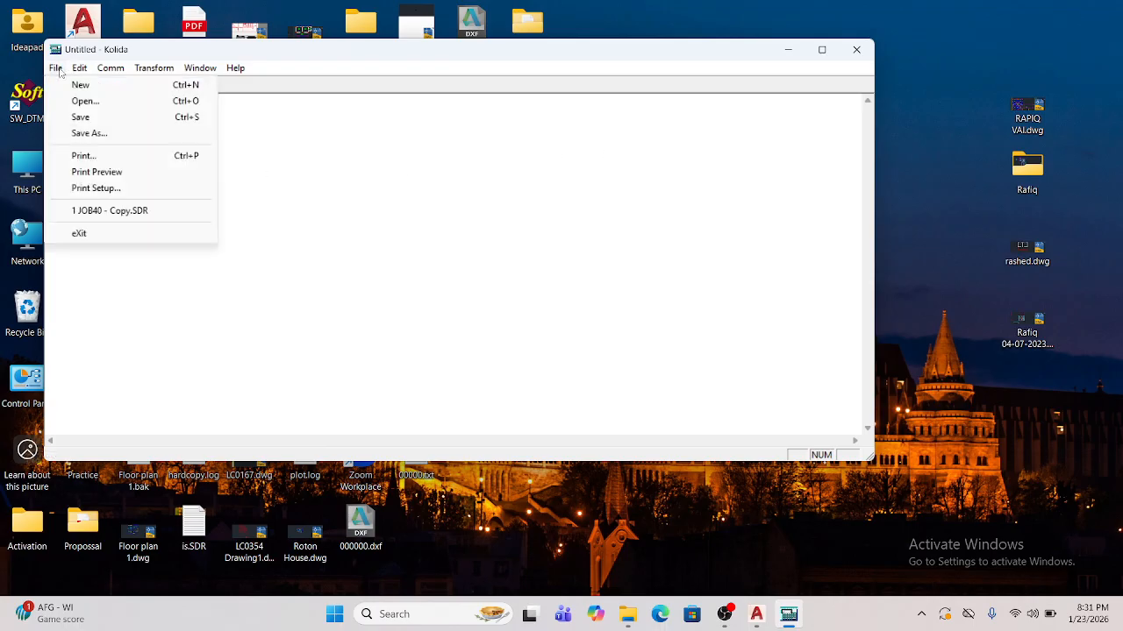
left_click(117, 86)
left_click(59, 67)
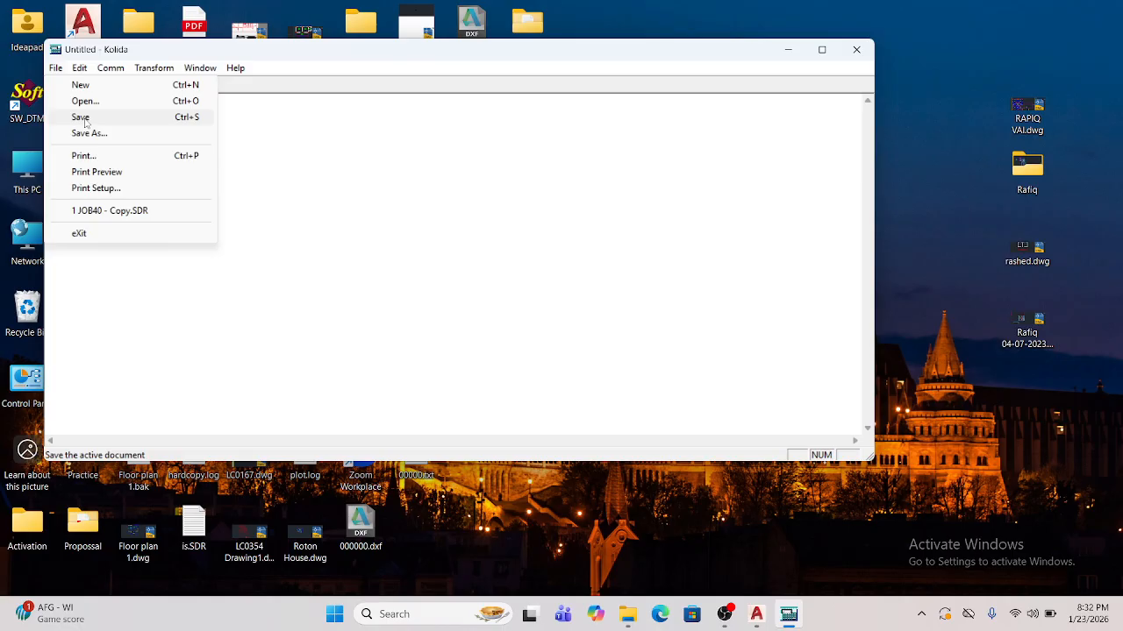
mouse_move(81, 70)
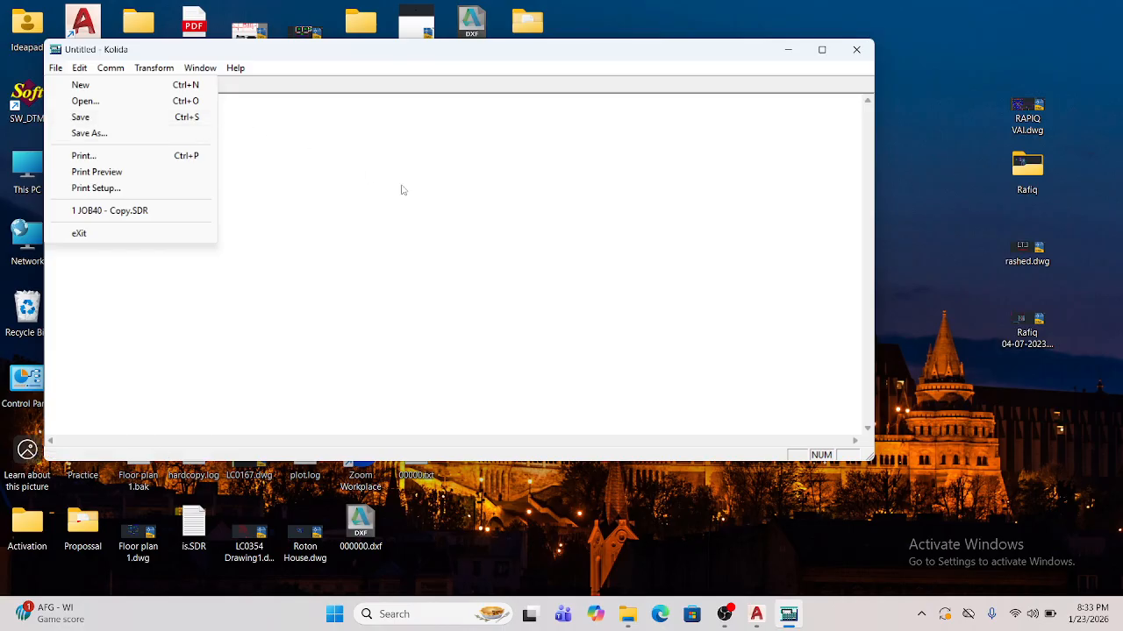
left_click(346, 153)
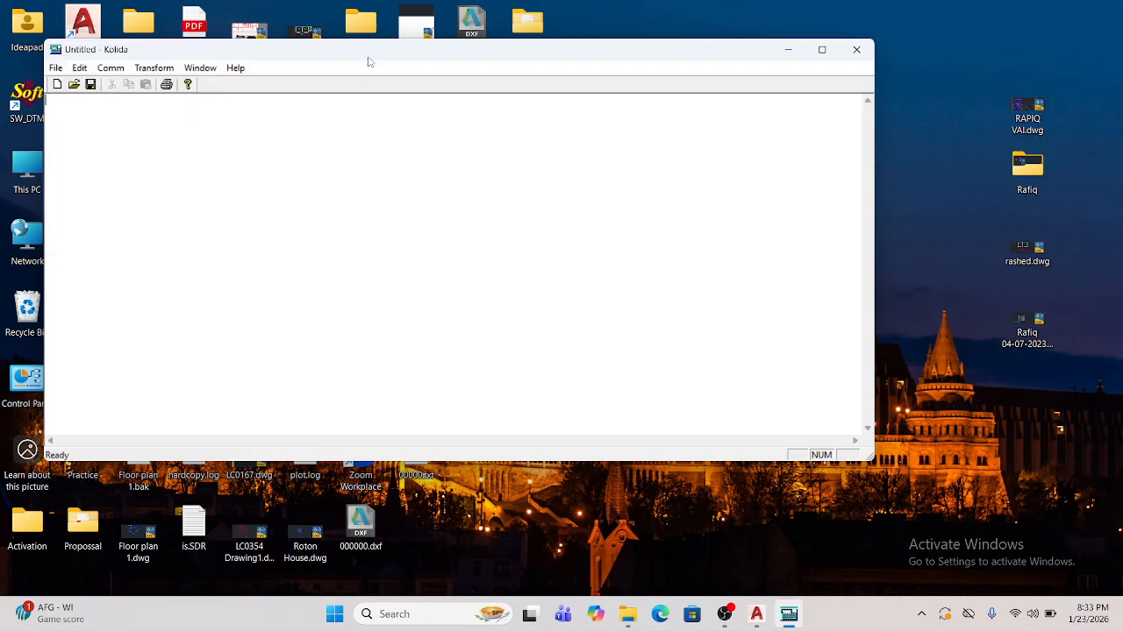
- Open the JOB40 - Copy.SDR file from the Desktop folder in Kolida
left_click_drag(372, 54, 419, 102)
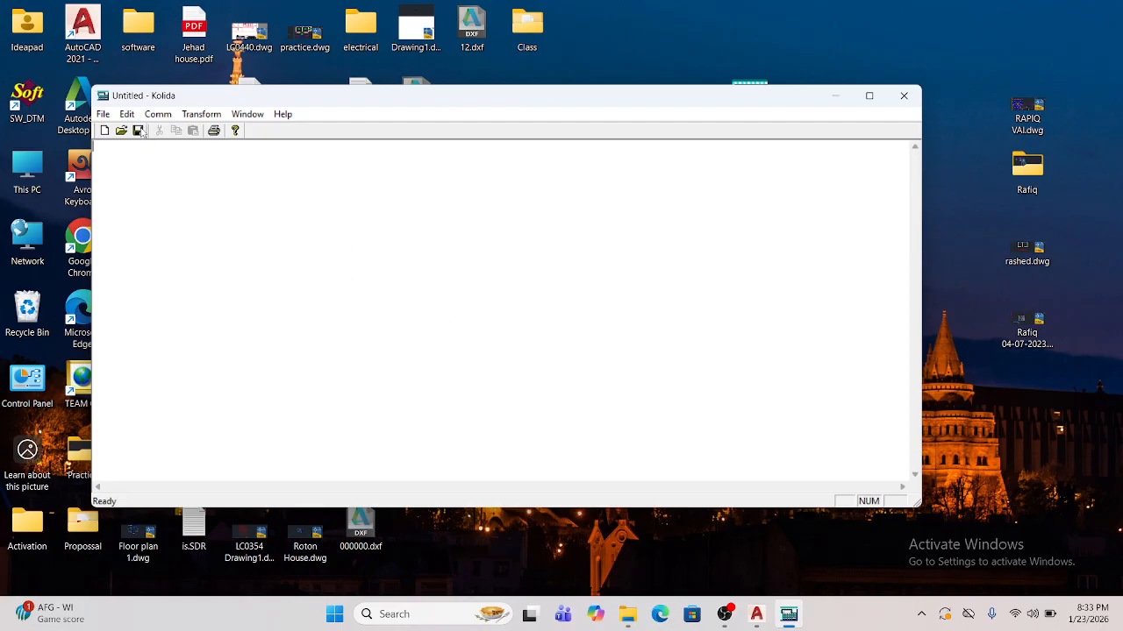
left_click(104, 114)
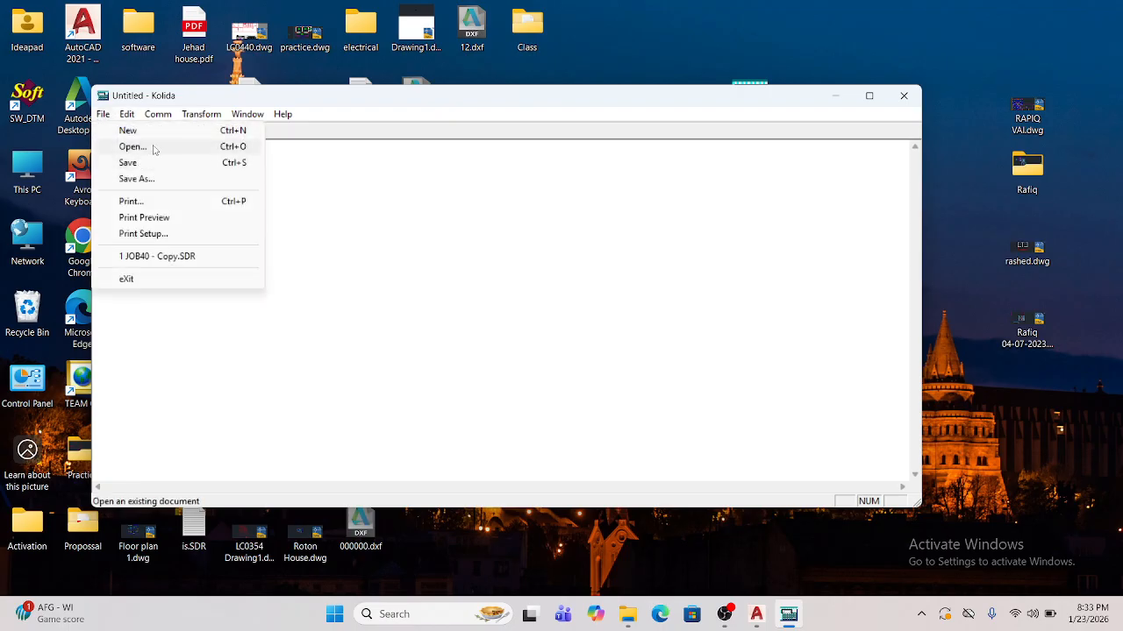
left_click(151, 147)
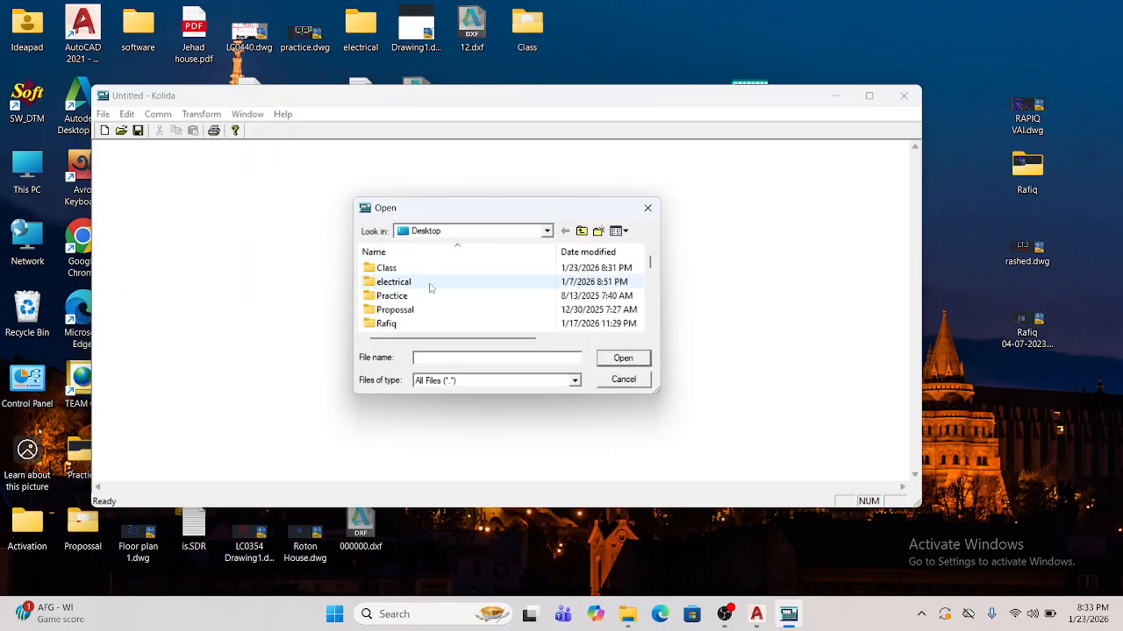
scroll(428, 291, "down", 2)
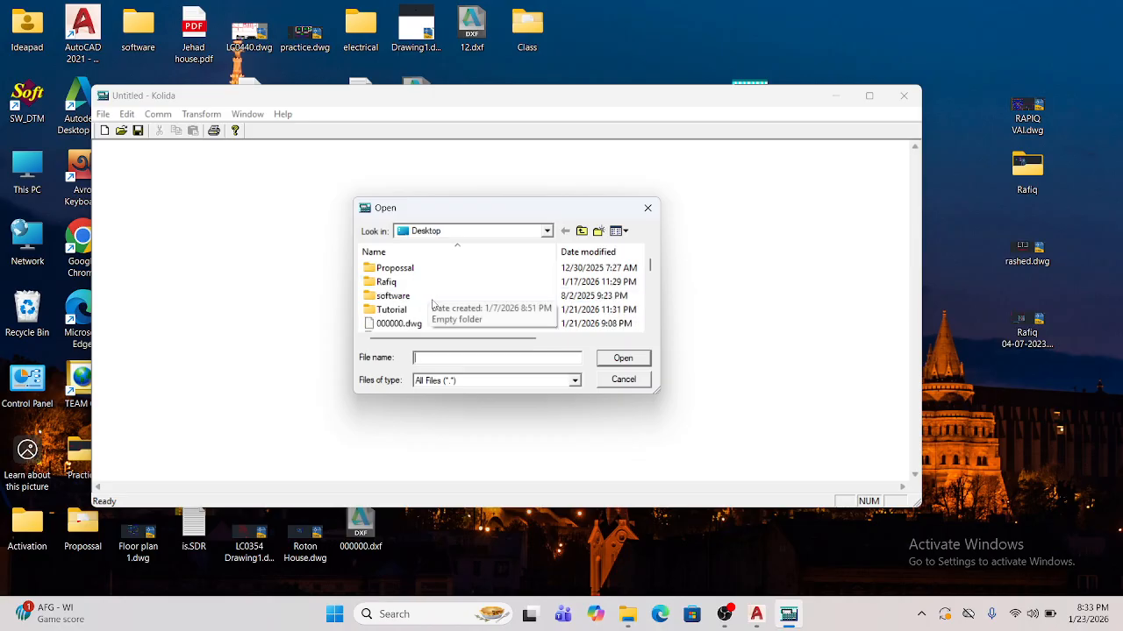
left_click(546, 231)
left_click(583, 233)
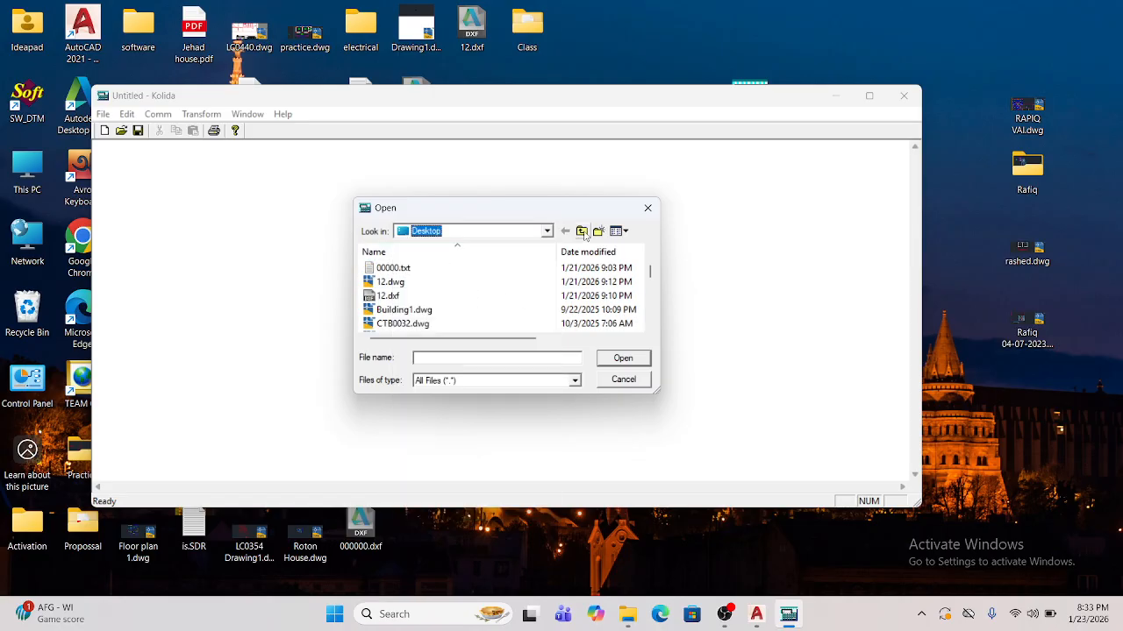
left_click(581, 231)
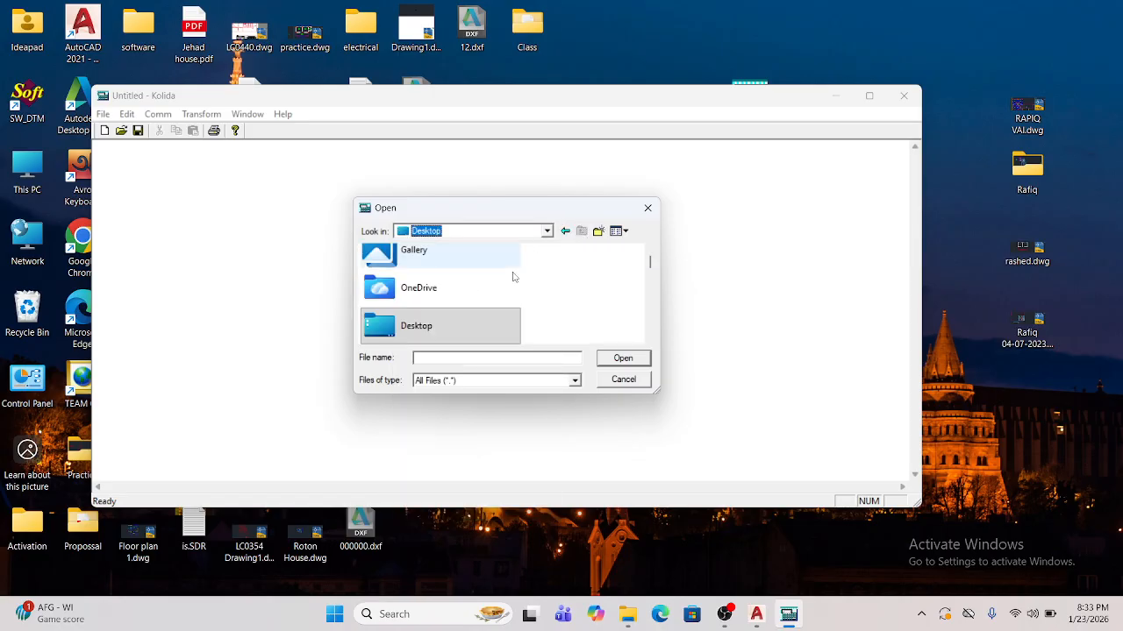
double_click(443, 326)
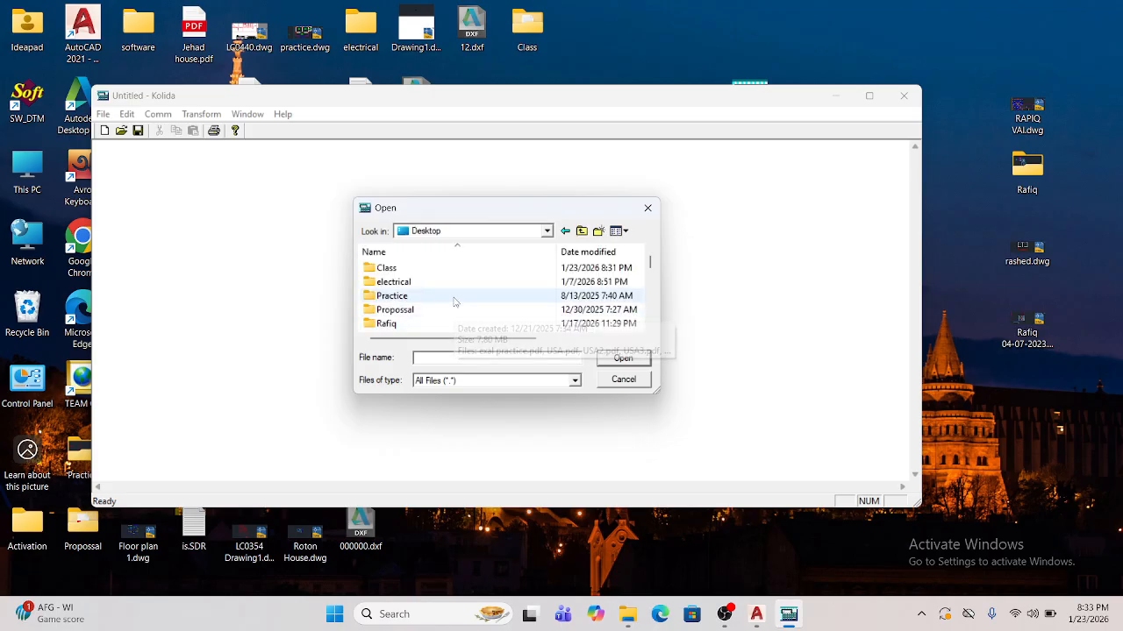
scroll(451, 308, "down", 2)
scroll(445, 302, "down", 1)
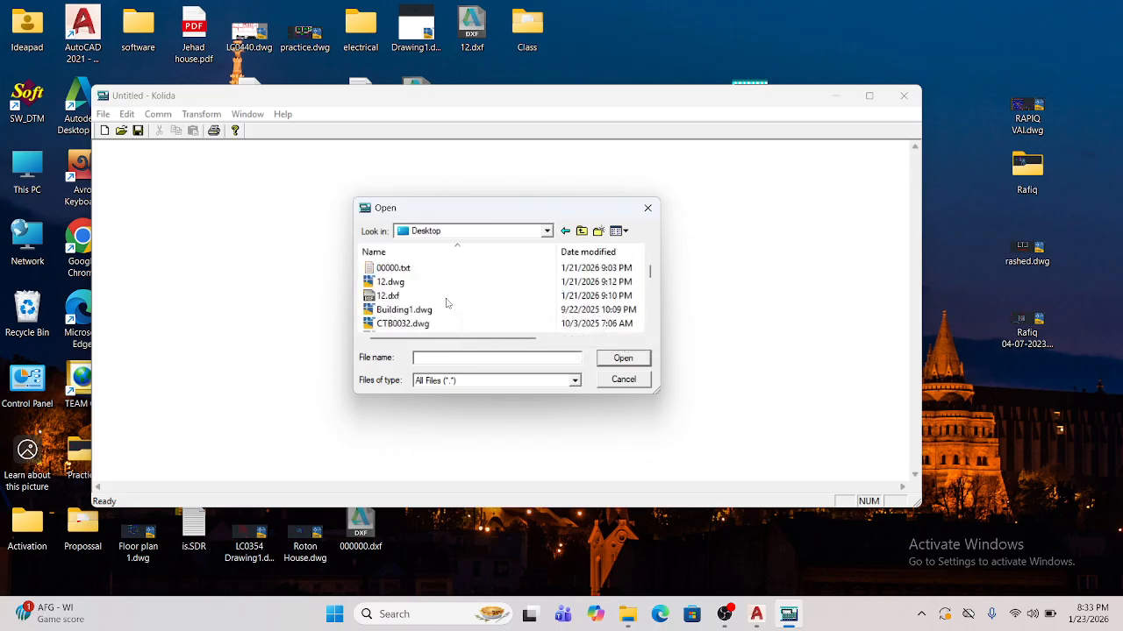
scroll(445, 303, "down", 5)
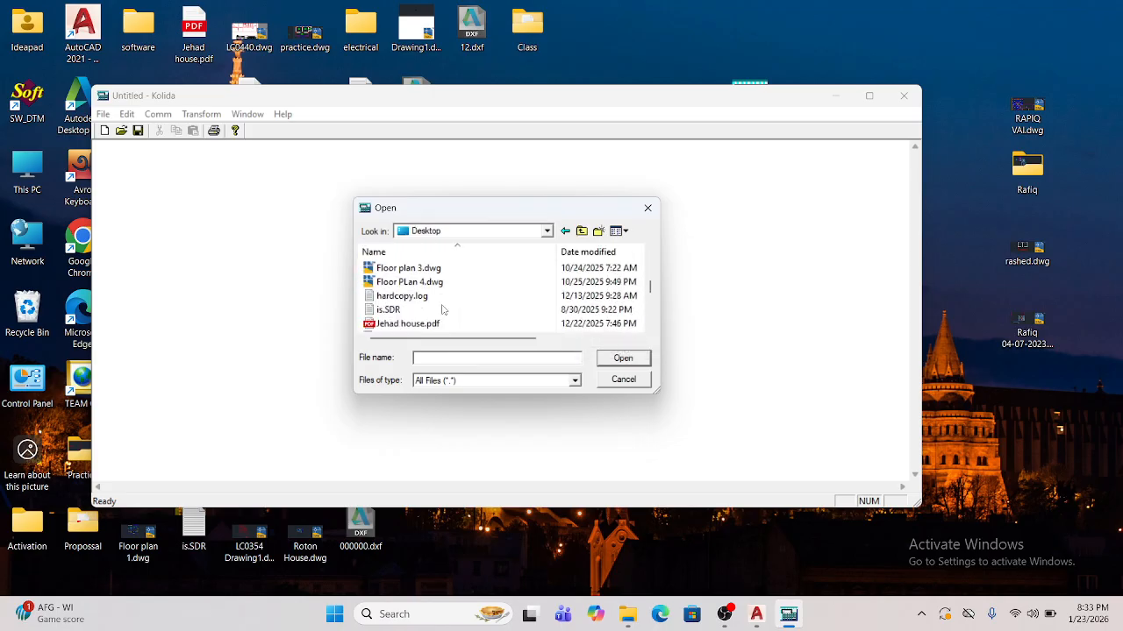
scroll(443, 310, "down", 1)
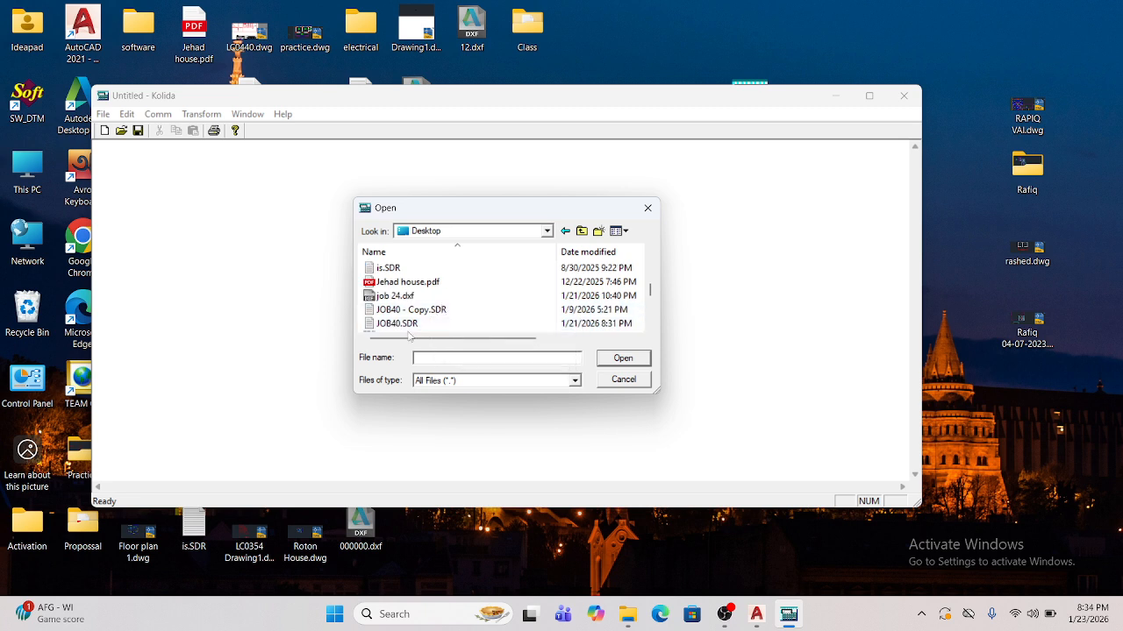
left_click(411, 325)
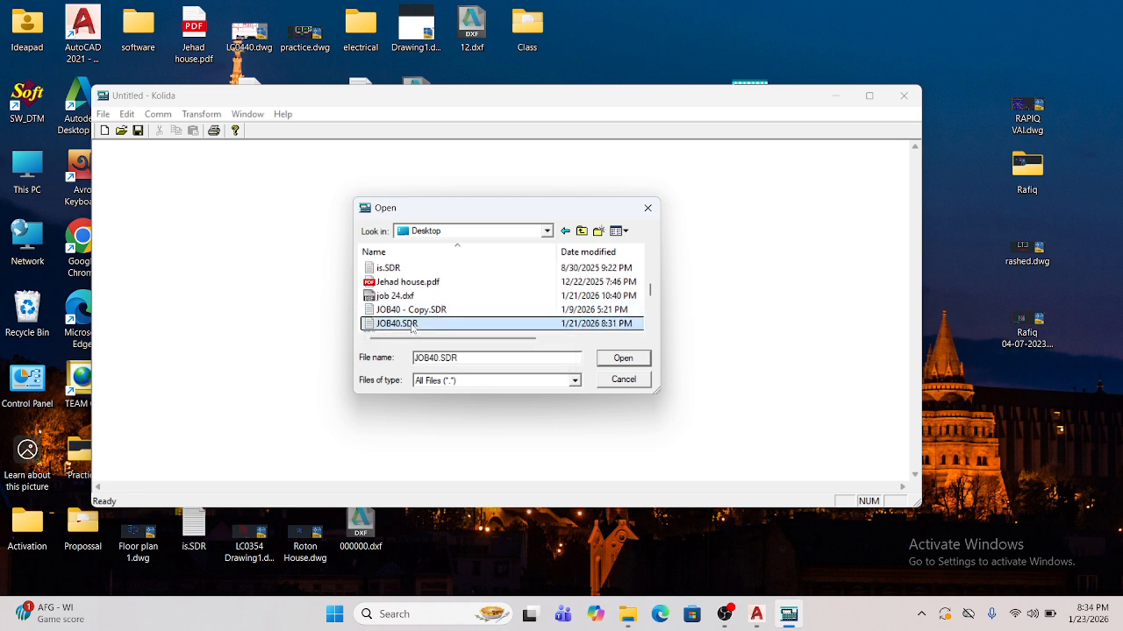
left_click(455, 312)
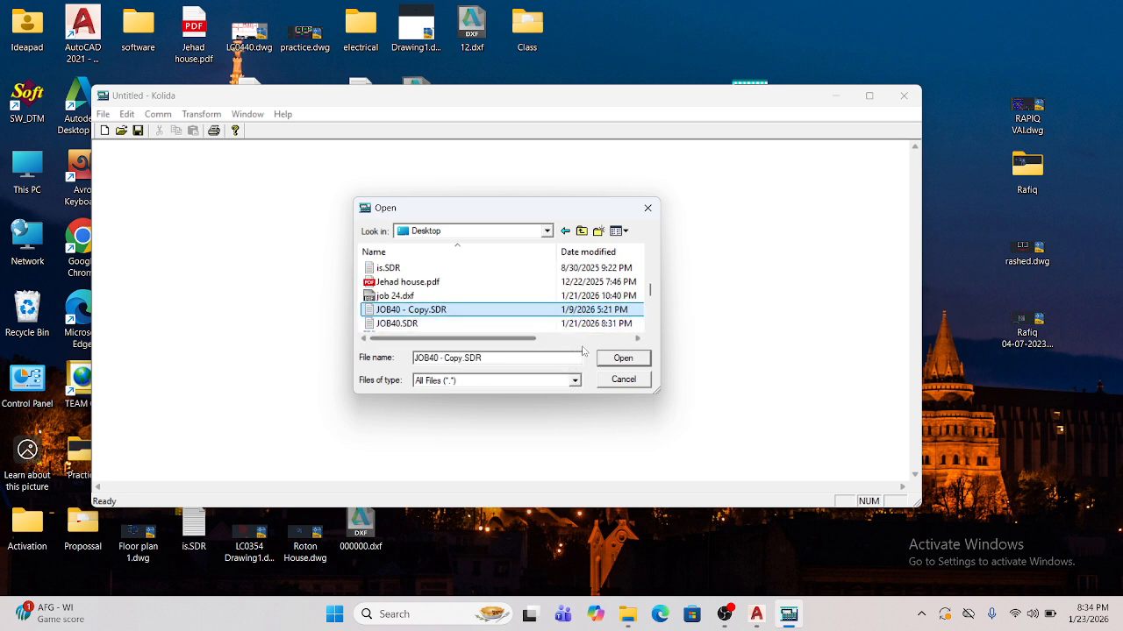
left_click(621, 359)
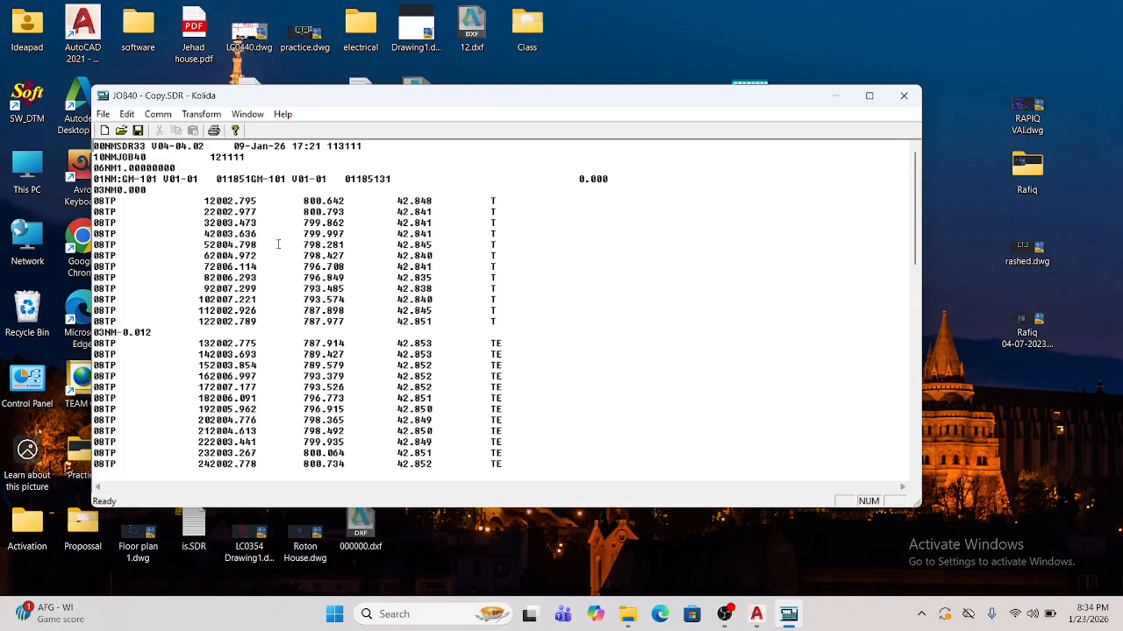
- Convert the raw SDR records with the ENZ Coordinate(KTS440/550) transform and shift the program window aside
left_click(201, 114)
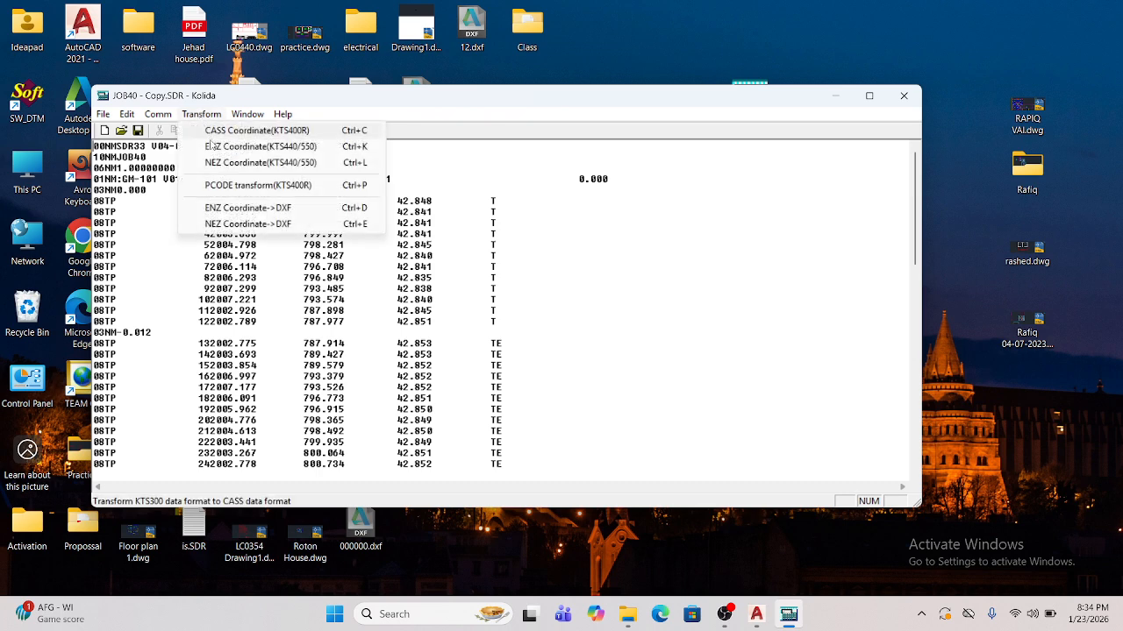
left_click(210, 146)
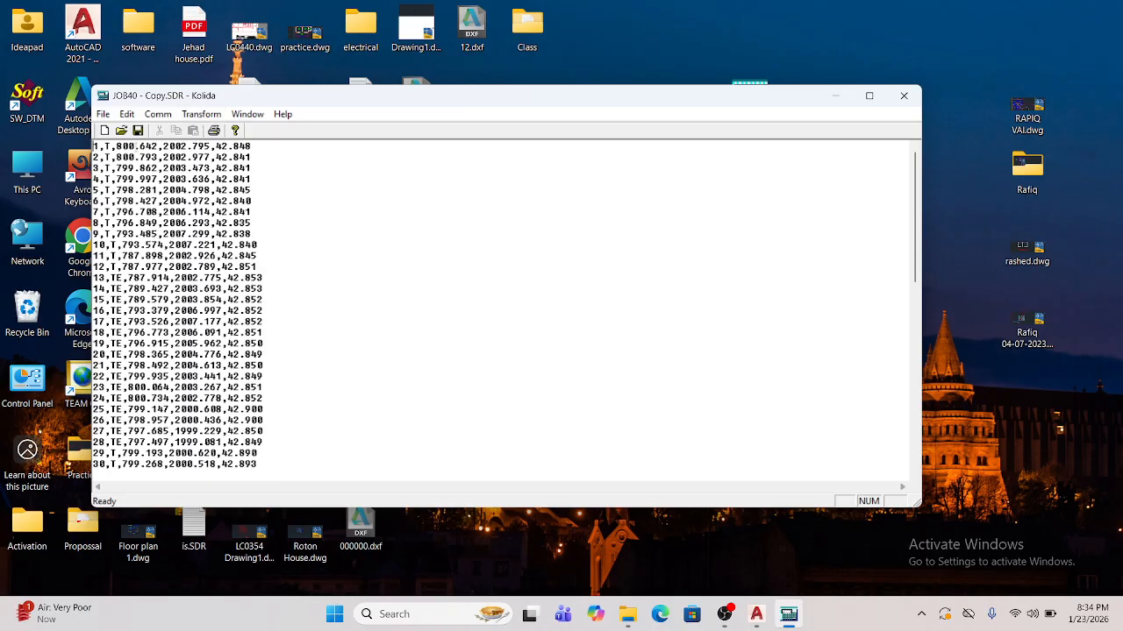
left_click_drag(246, 97, 322, 114)
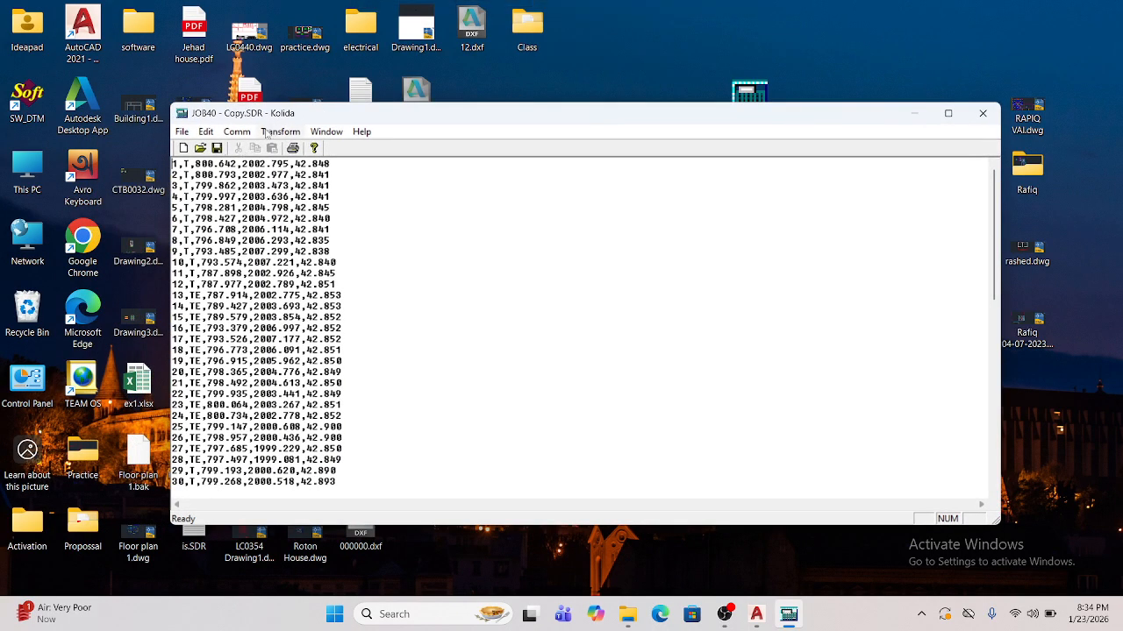
- Save the converted coordinates to the Desktop under the new name Class3 and close Kolida
left_click(182, 132)
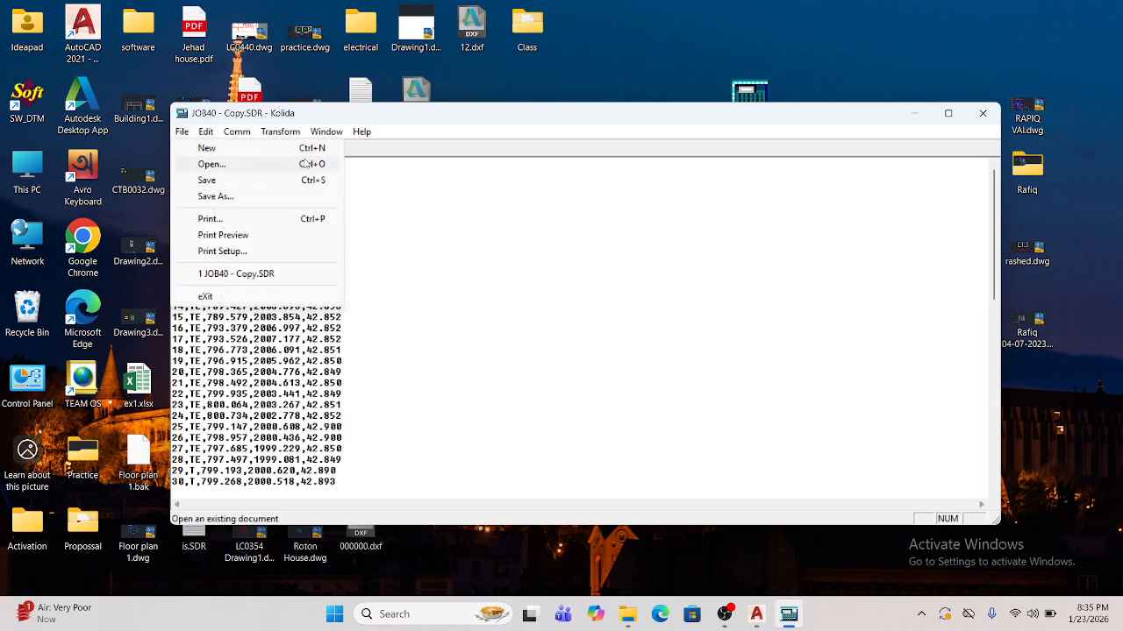
left_click(274, 197)
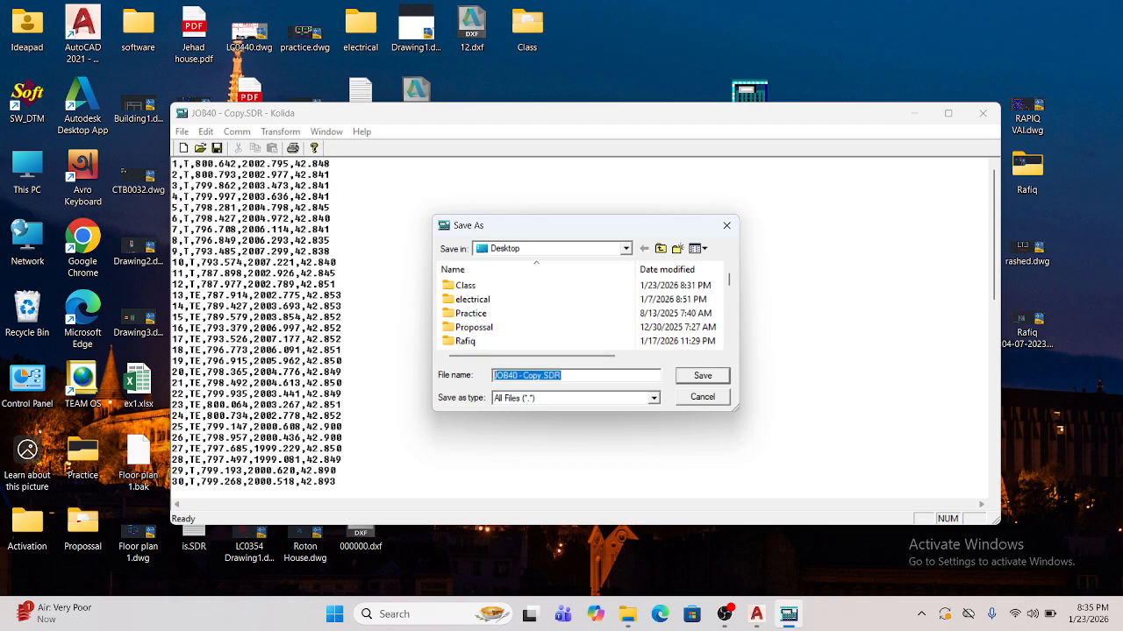
type("Class3")
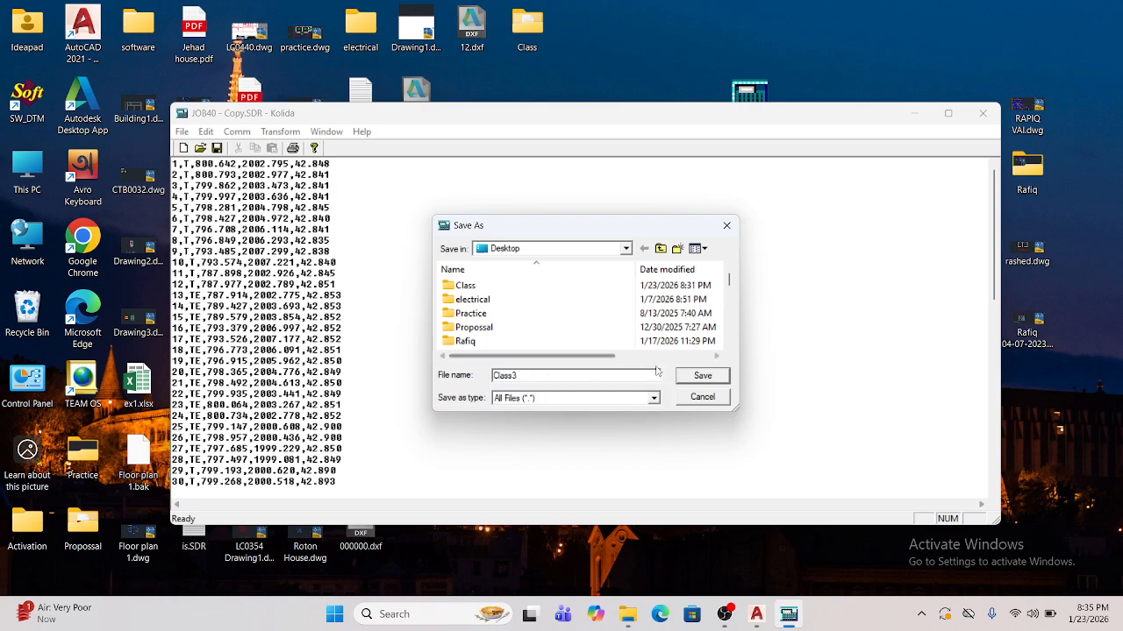
left_click(692, 375)
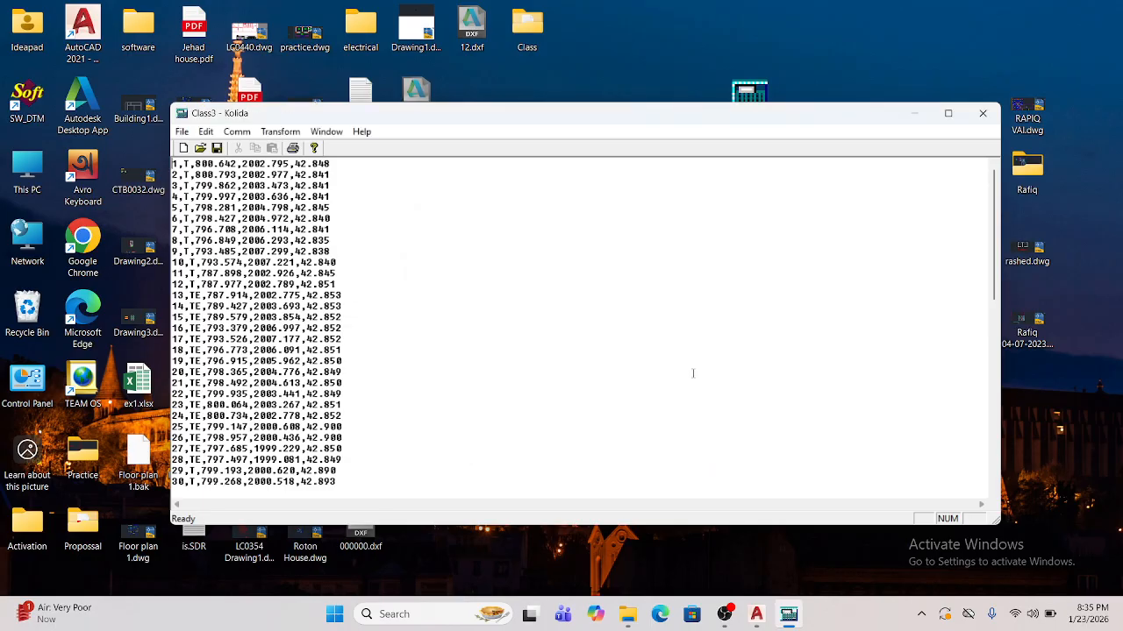
left_click(982, 113)
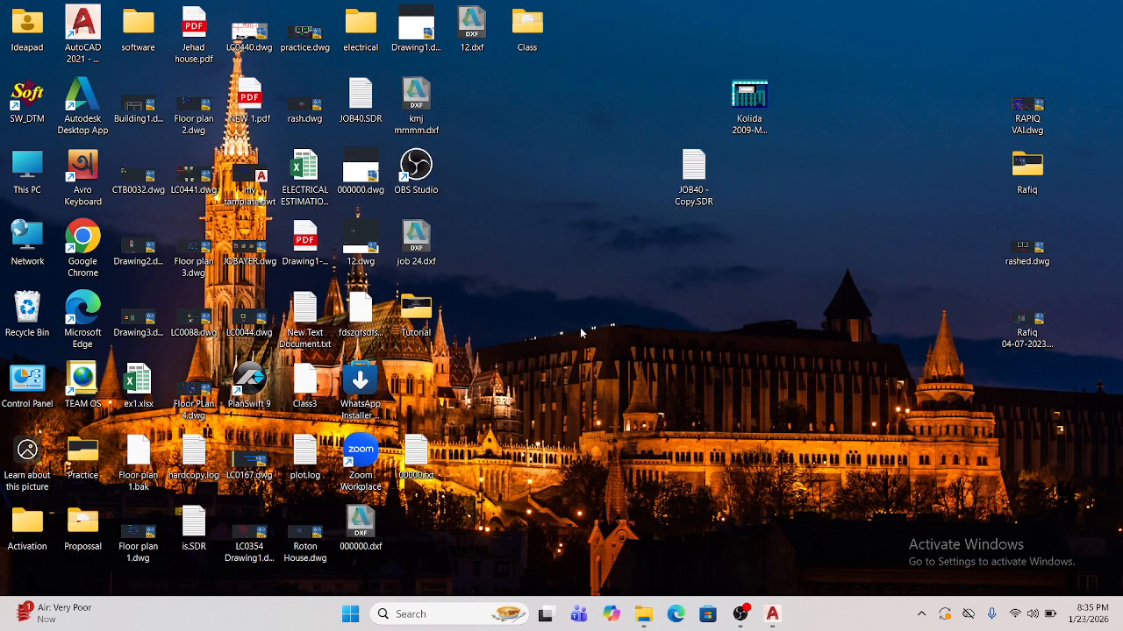
- Locate the saved Class3 file among the desktop items and move it to the empty area below JOB40 - Copy.SDR
type("ct")
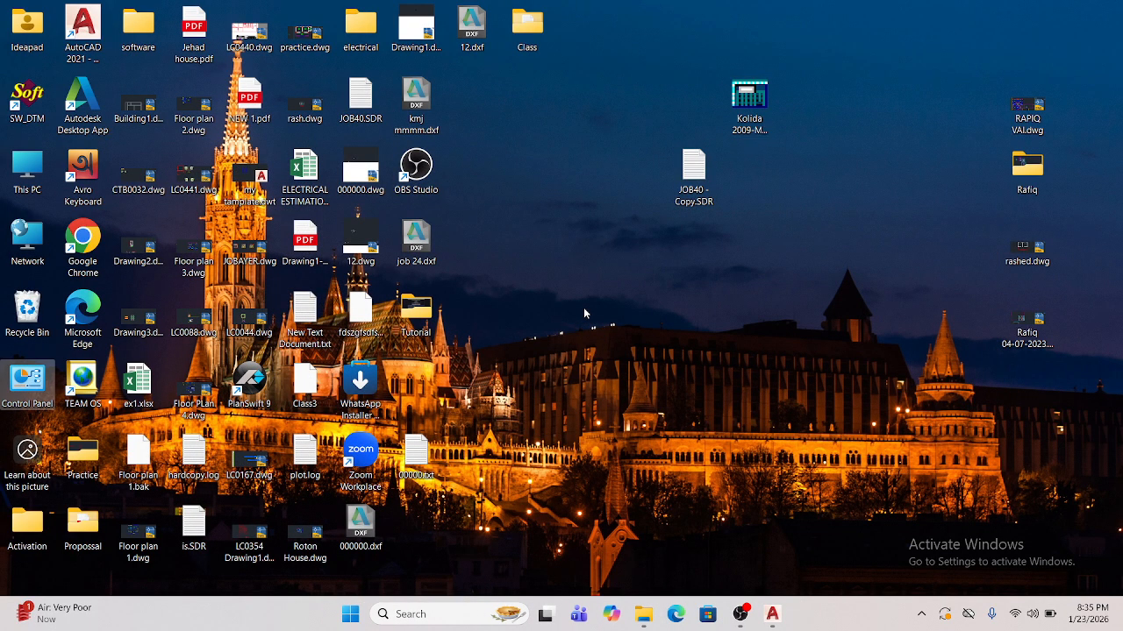
key("c")
key("c")
key("c")
key("c")
key("c")
key("c")
key("c")
key("c")
key("c")
key("c")
key("c")
key("c")
key("c")
key("c")
key("c")
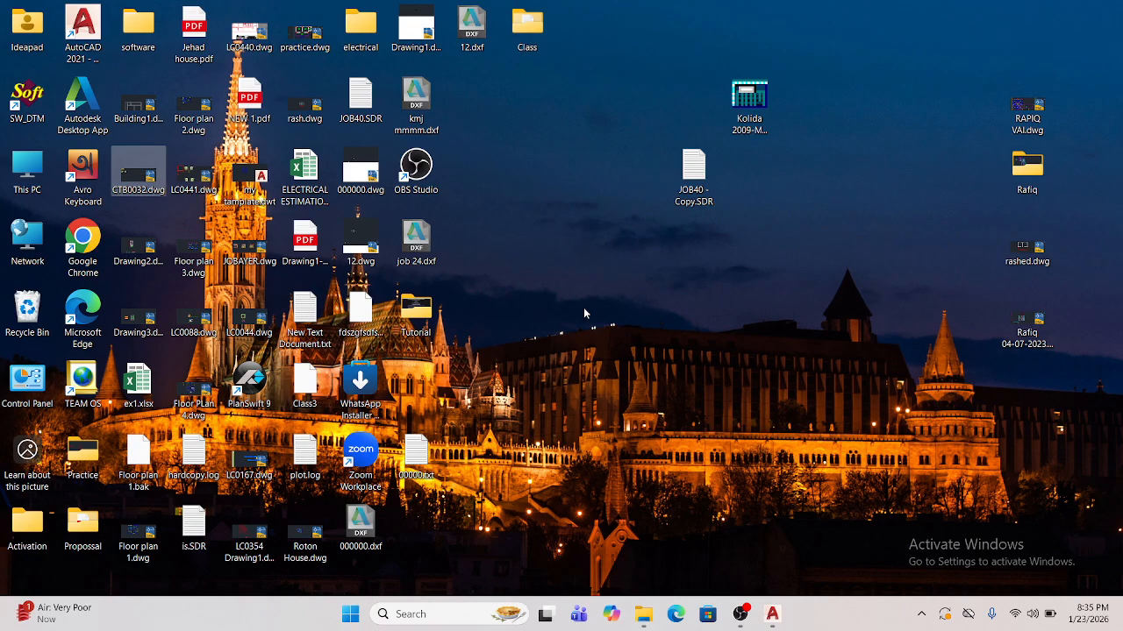
key("c")
key("c")
key("c")
key("c")
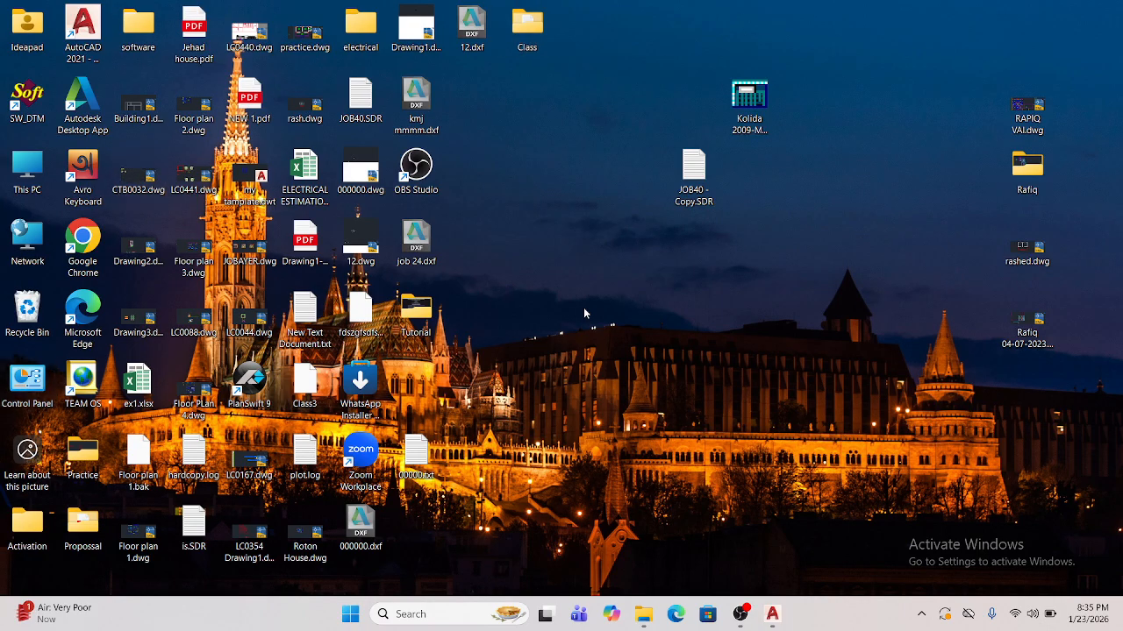
key("c")
key("c")
key("c")
key("c")
key("c")
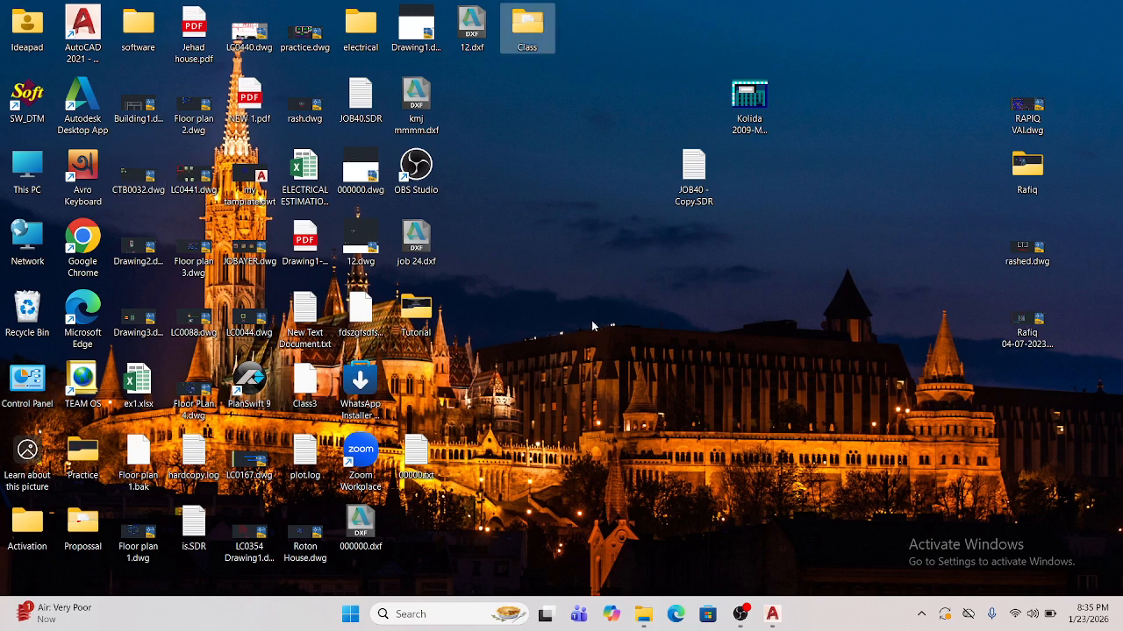
key("c")
key("c")
key("c")
key("c")
key("c")
key("c")
left_click_drag(321, 396, 702, 269)
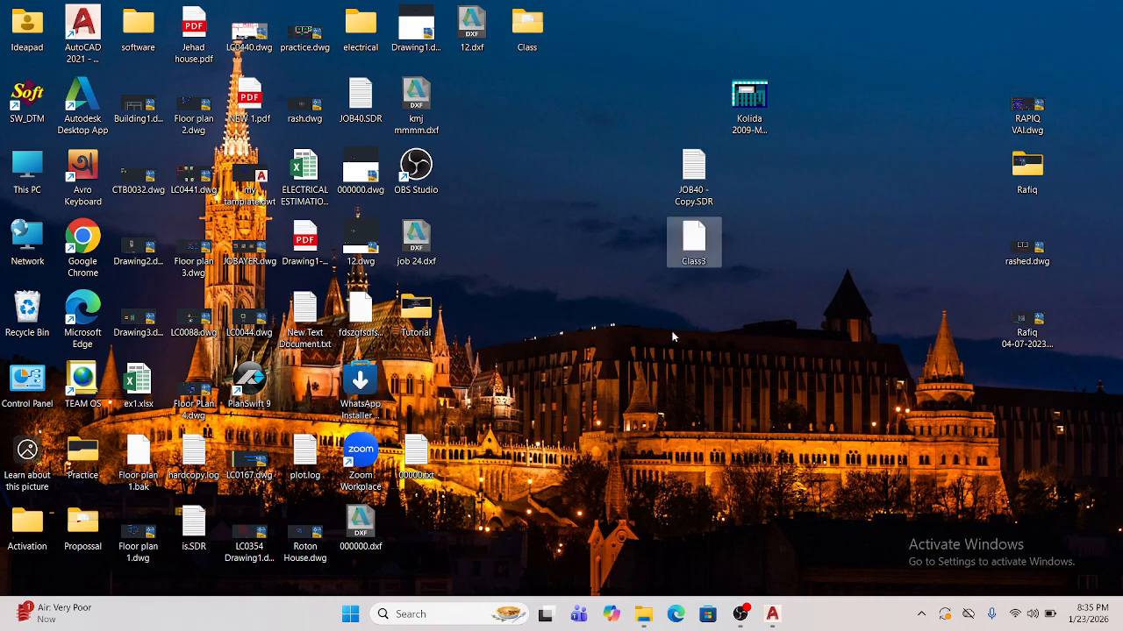
- Rename the Class3 file to Class3.txt so that it becomes a text file
left_click(702, 263)
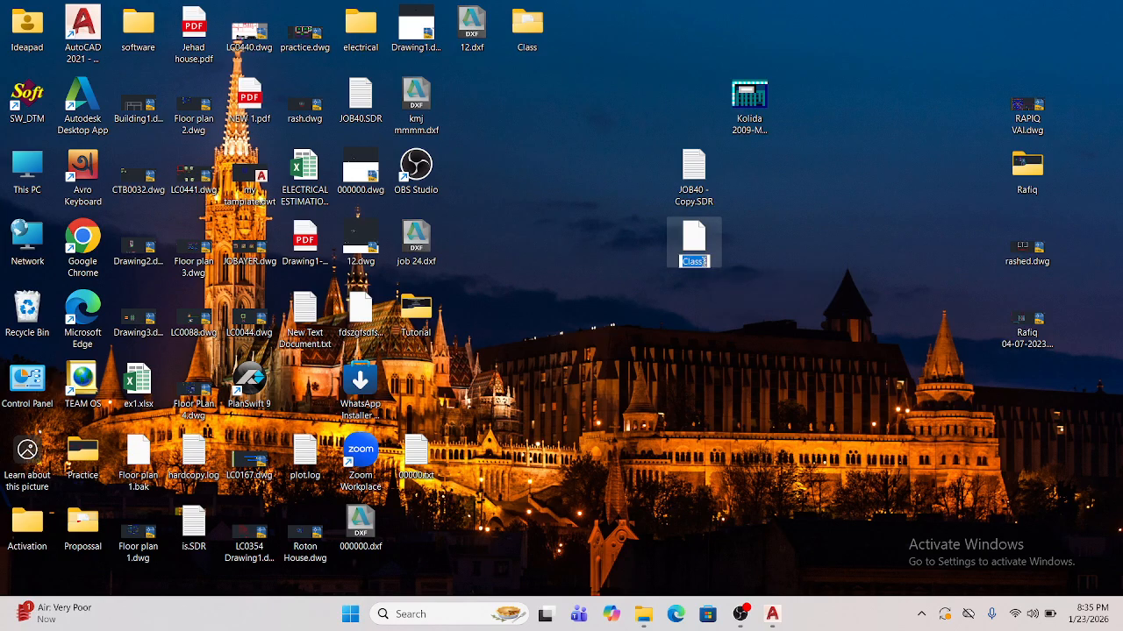
left_click(703, 260)
type(".txt")
key("Return")
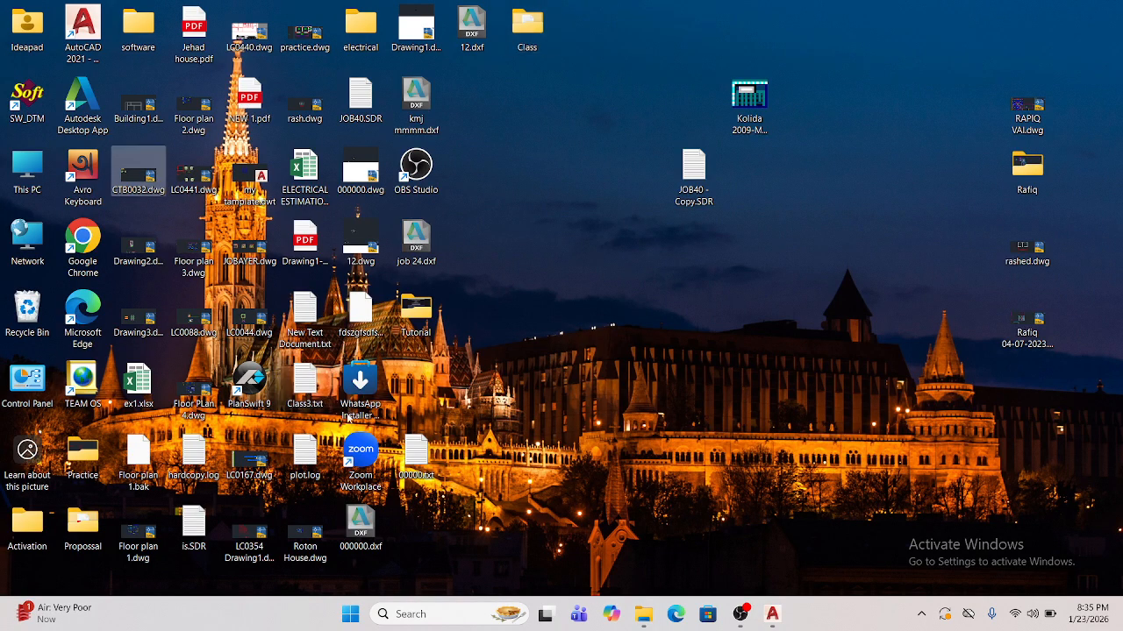
- Move Class3.txt to an empty area of the desktop, then open it to check the coordinate list and close it
left_click_drag(305, 386, 639, 314)
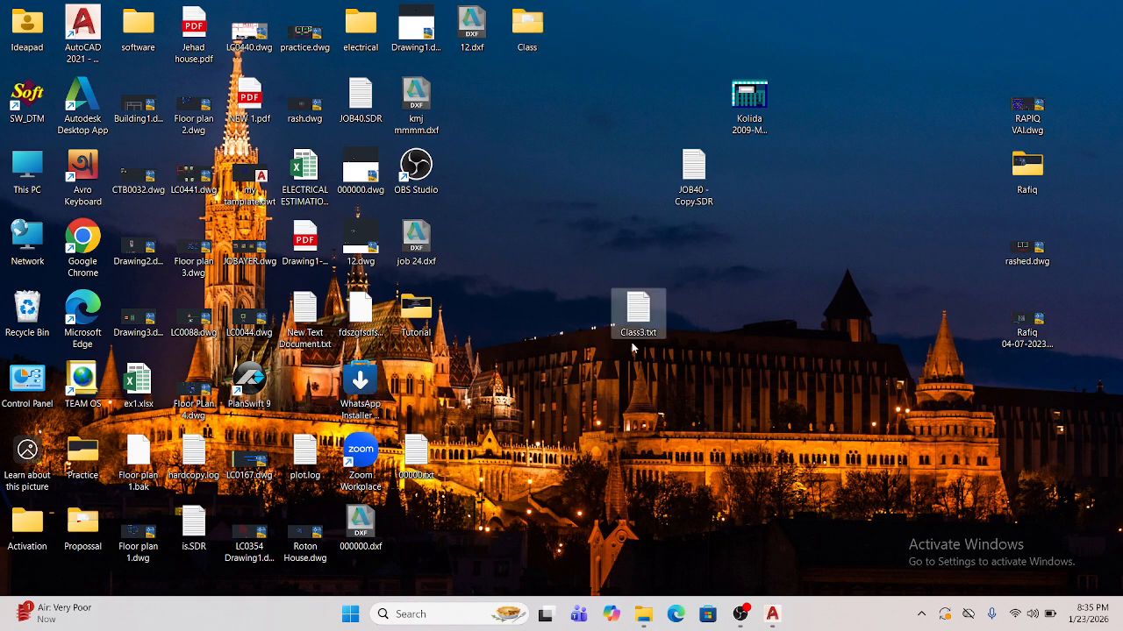
double_click(649, 314)
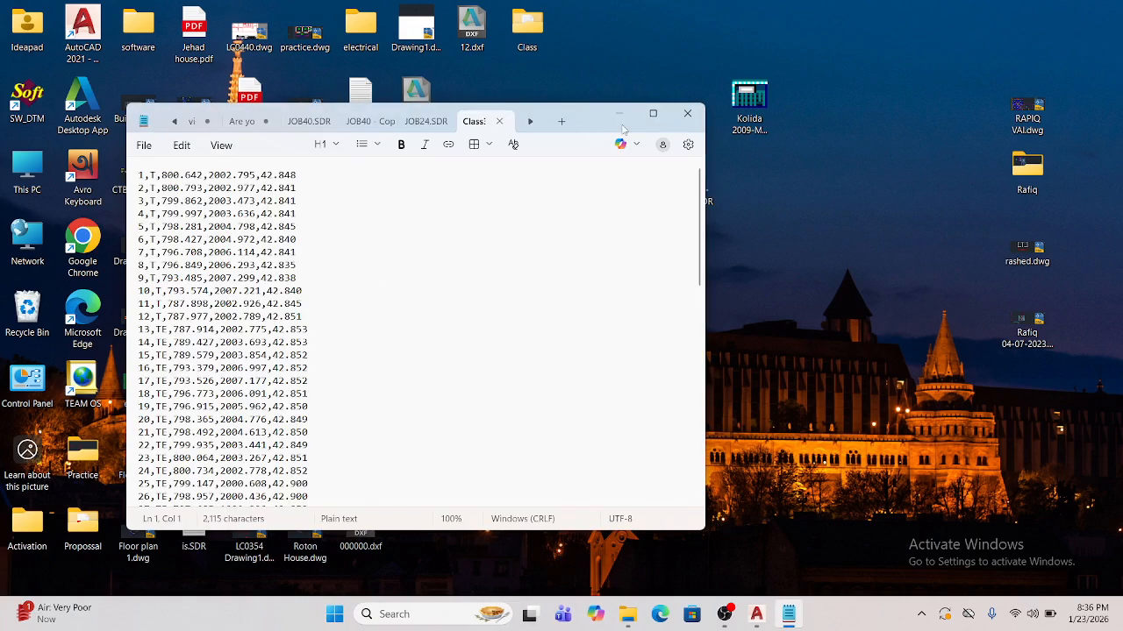
left_click(688, 113)
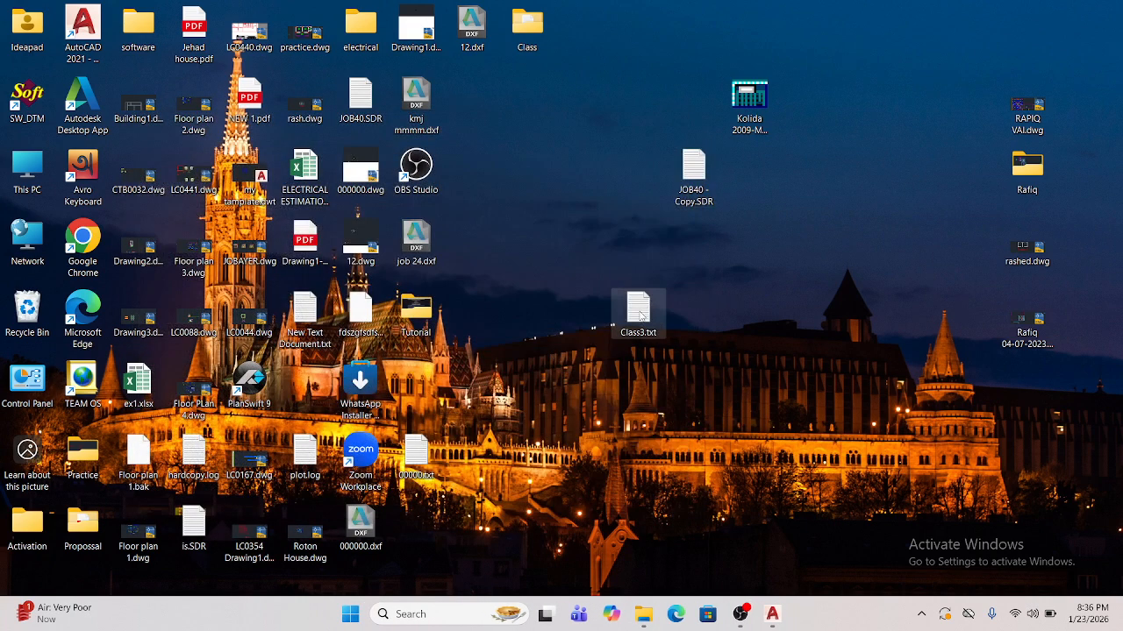
- Launch Excel 2016, shrink its window so the desktop files stay reachable, and dismiss the Office activation wizard
left_click(420, 616)
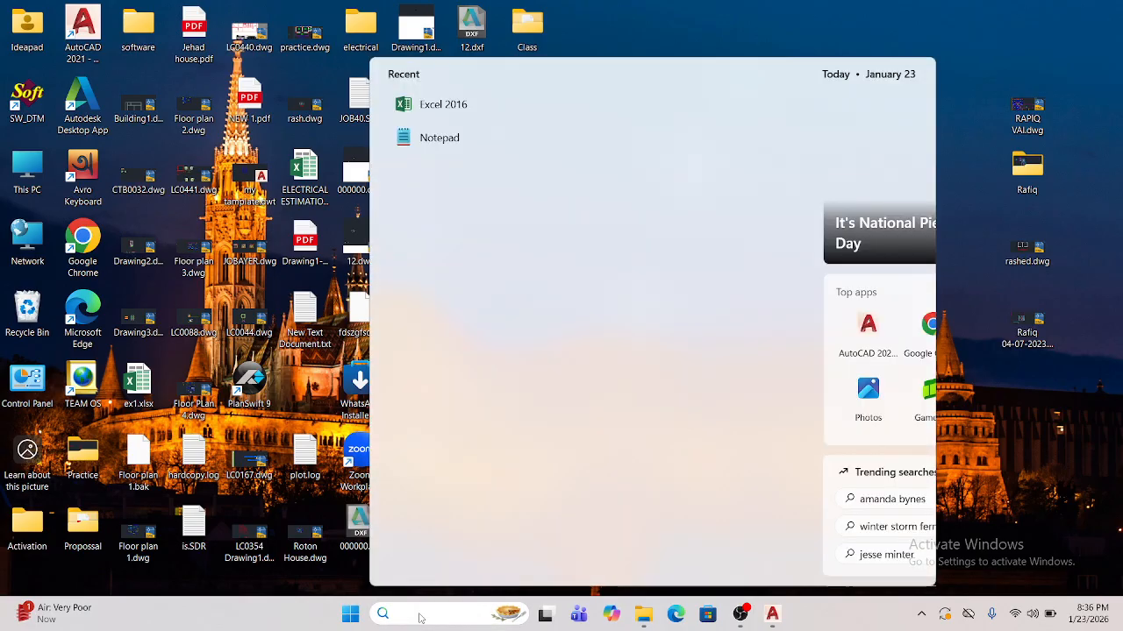
type("ex")
left_click(493, 163)
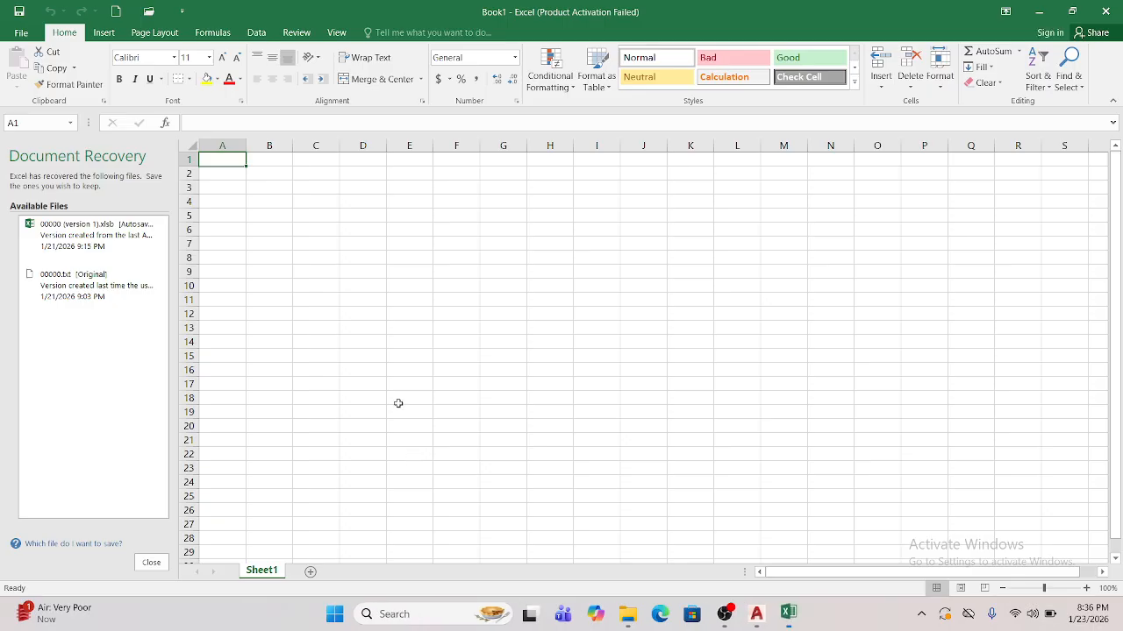
left_click_drag(631, 7, 735, 33)
left_click(1007, 11)
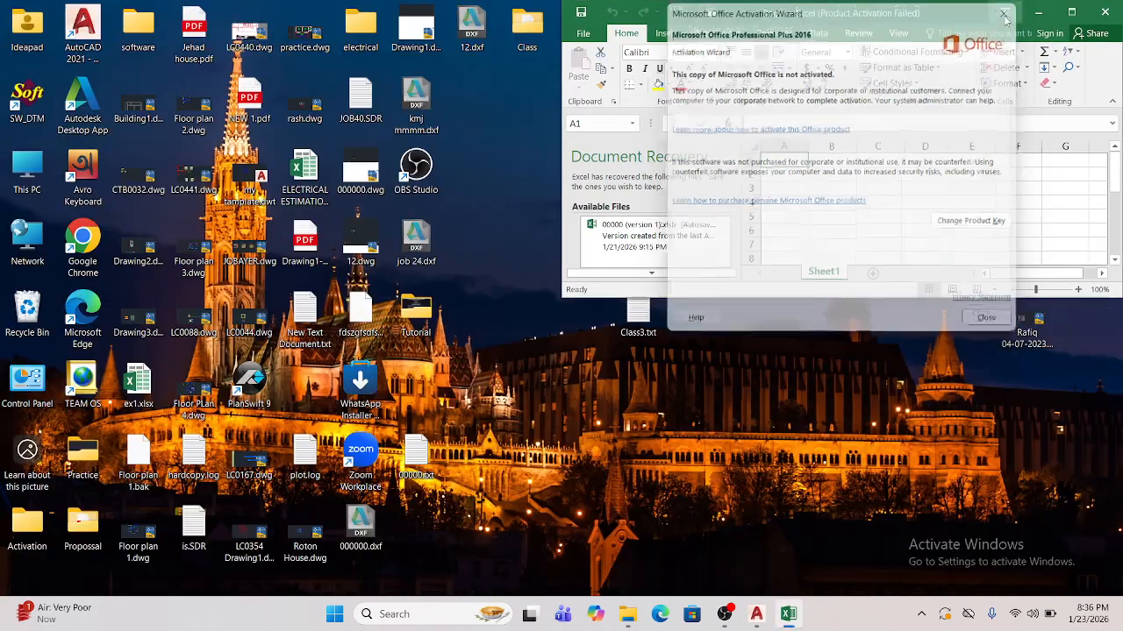
left_click(415, 458)
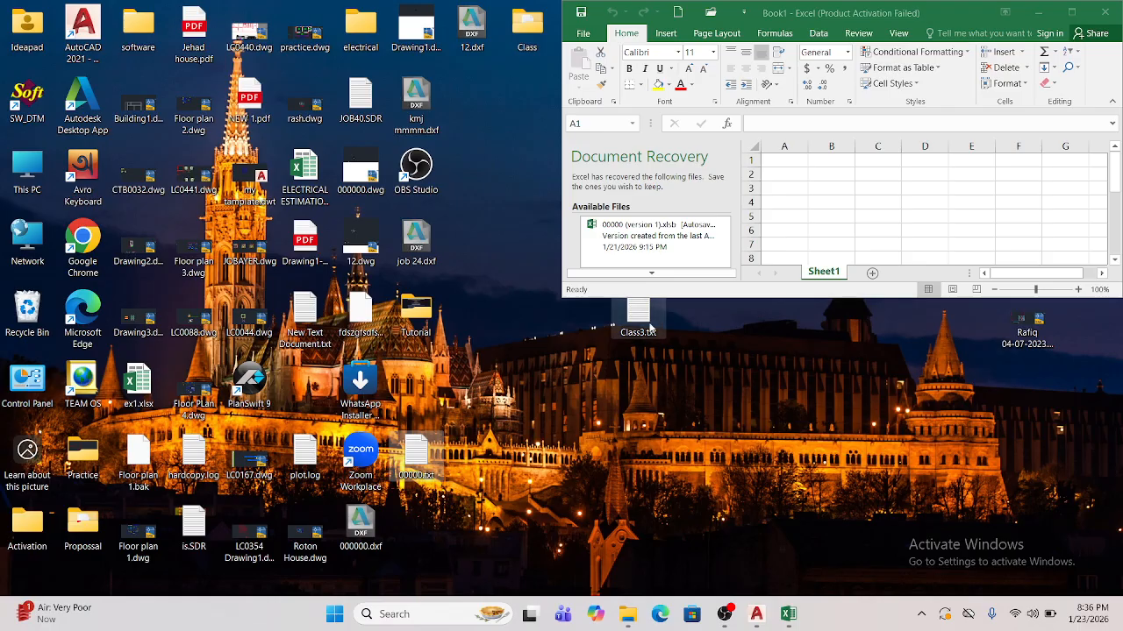
- Open Class3.txt from the desktop in Excel, then close Excel and remove the recovered files
left_click_drag(639, 318, 859, 184)
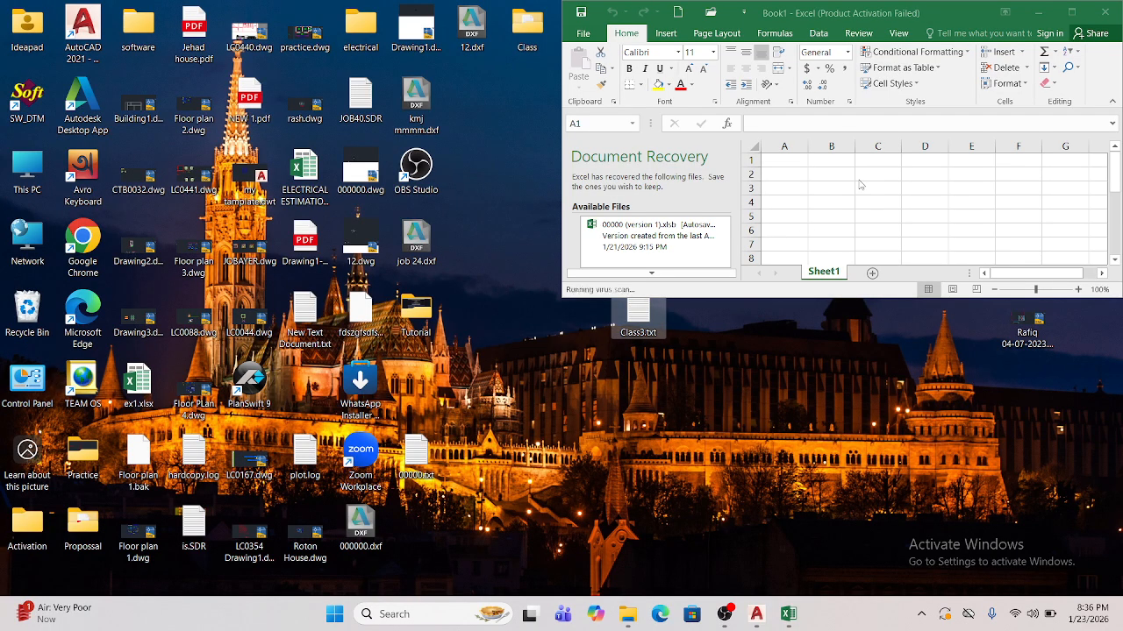
left_click(933, 122)
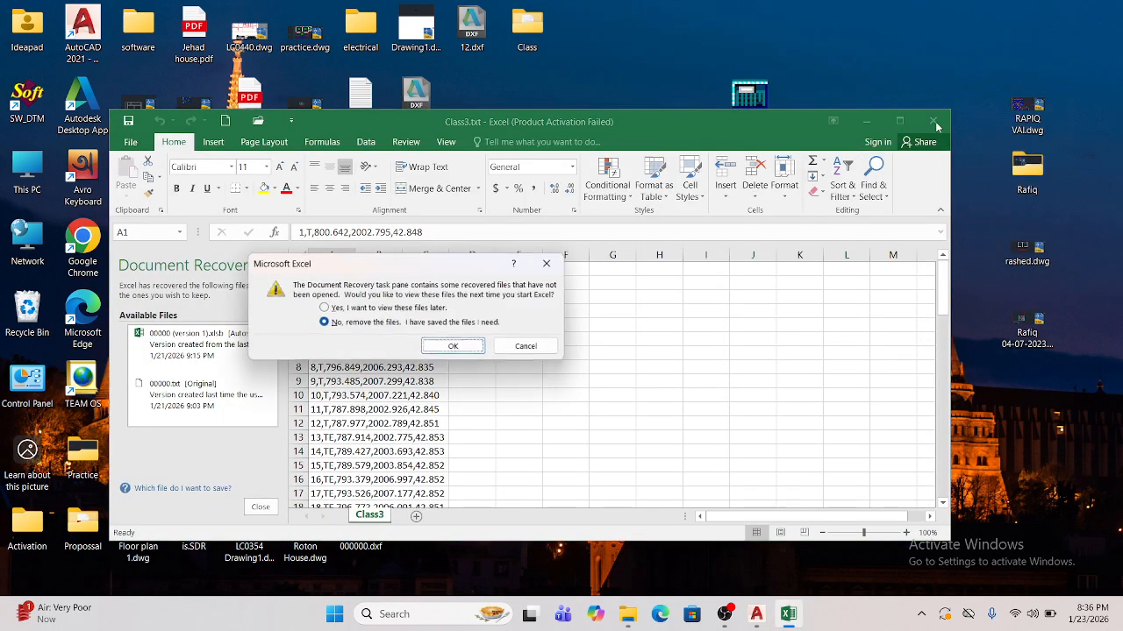
left_click(475, 347)
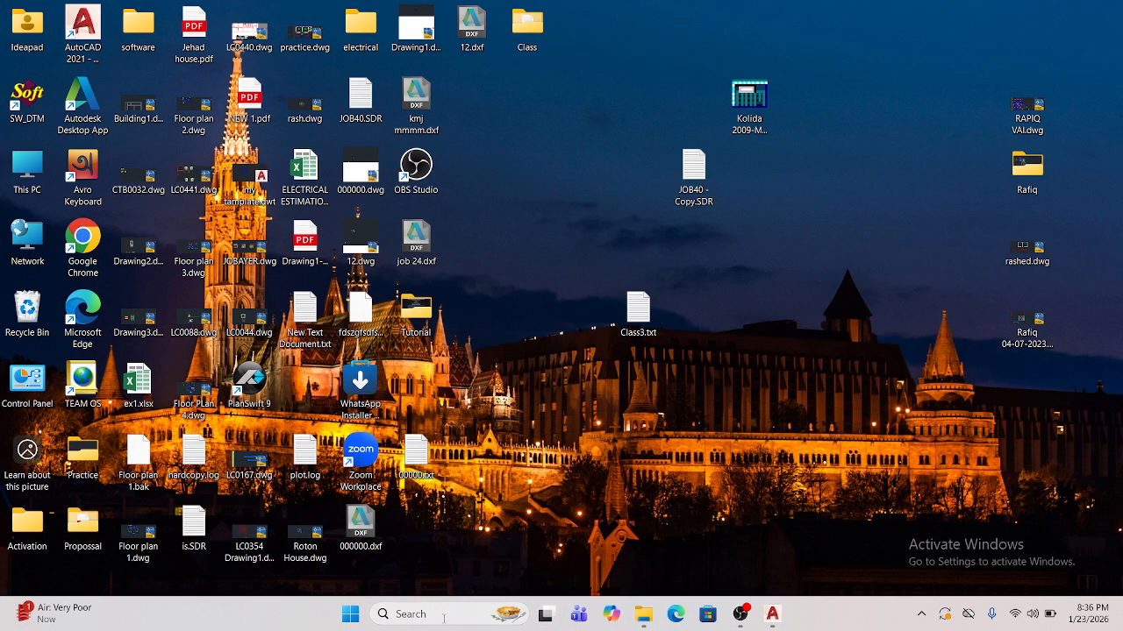
- Relaunch Excel 2016 with a blank workbook and dismiss the Office activation wizard
left_click(438, 614)
left_click(469, 116)
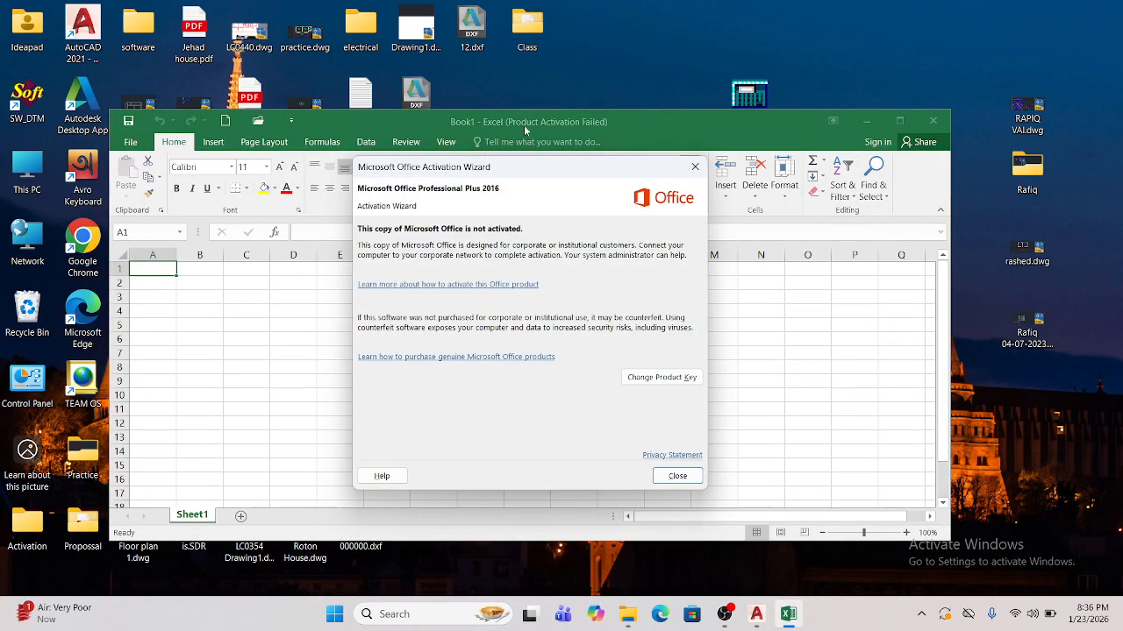
left_click(695, 167)
- Browse to the Desktop folder for a file to open and open Class3.txt to start the text import
left_click(130, 143)
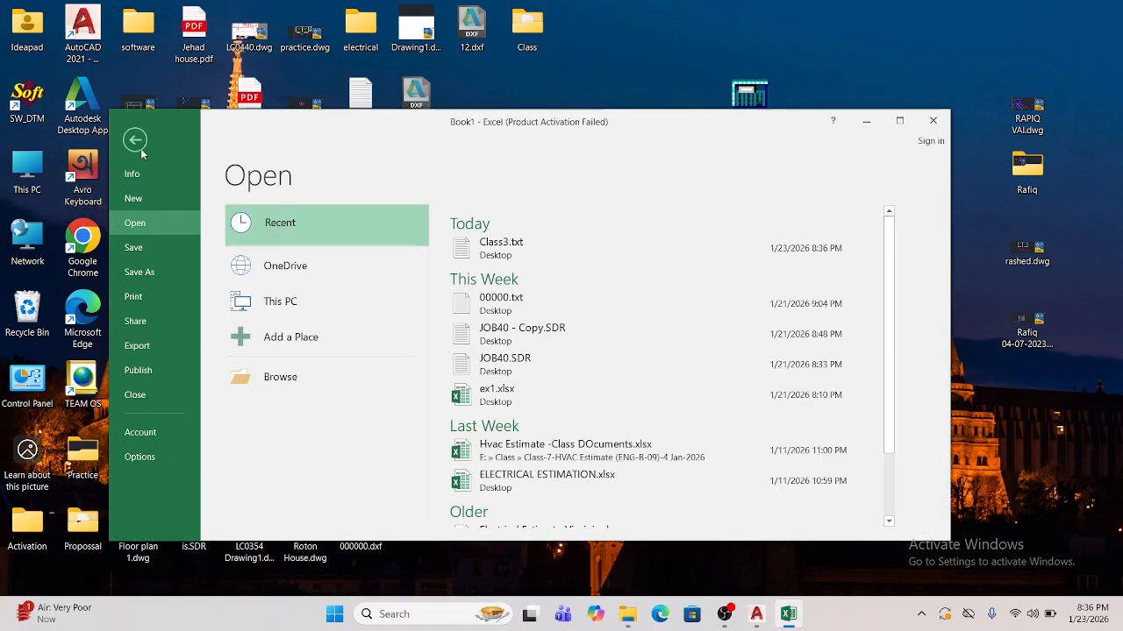
left_click(280, 377)
left_click(170, 250)
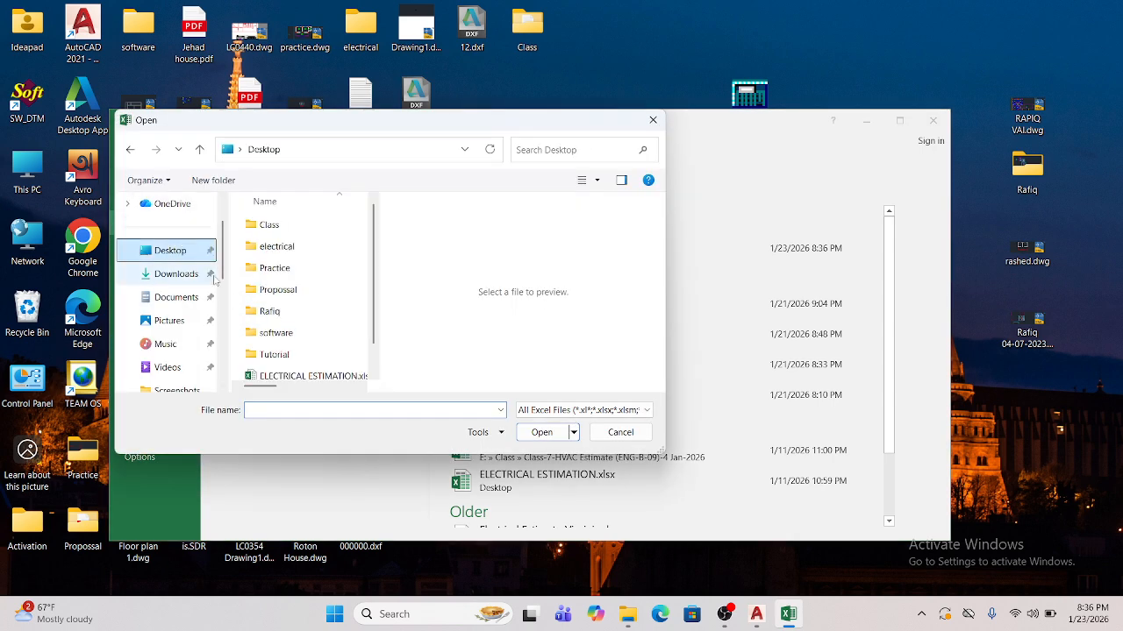
scroll(167, 289, "down", 5)
left_click(344, 411)
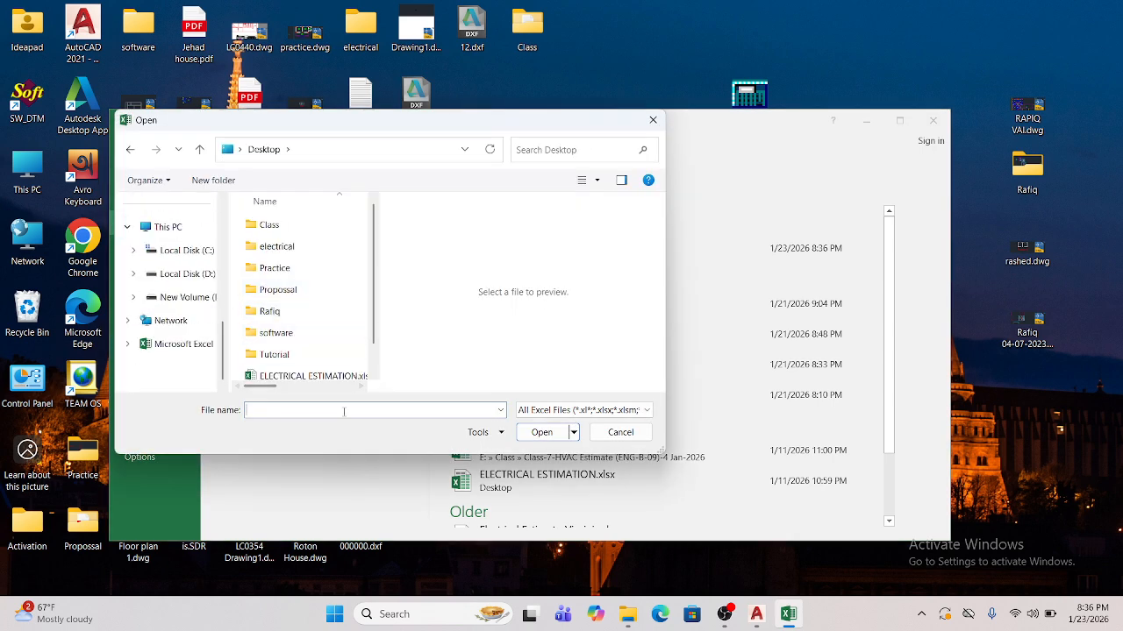
type("c")
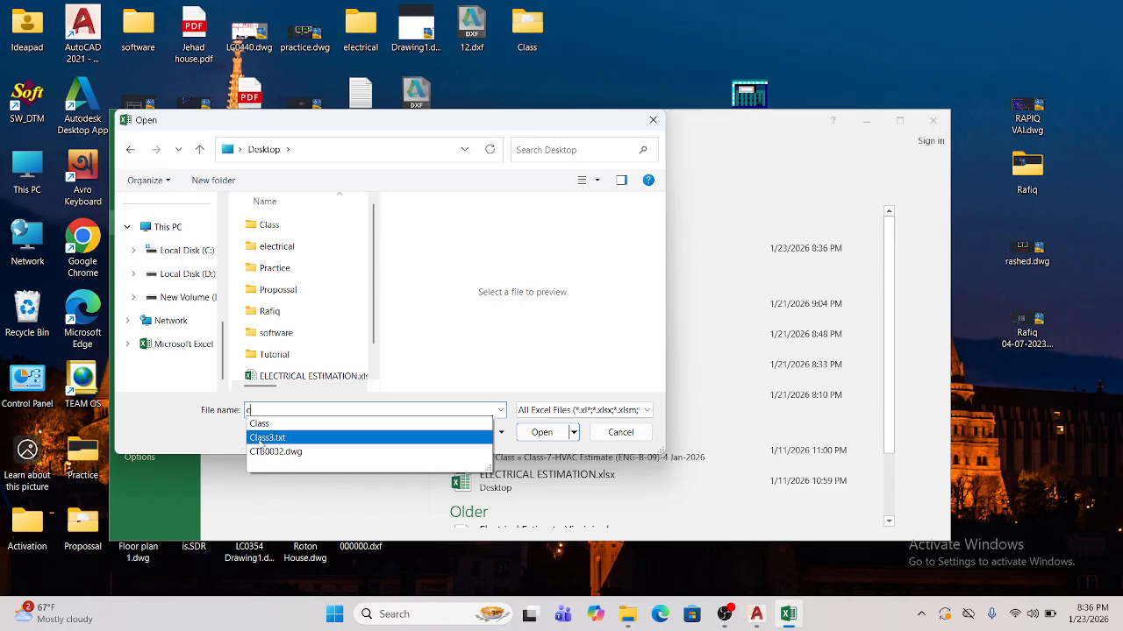
left_click(282, 439)
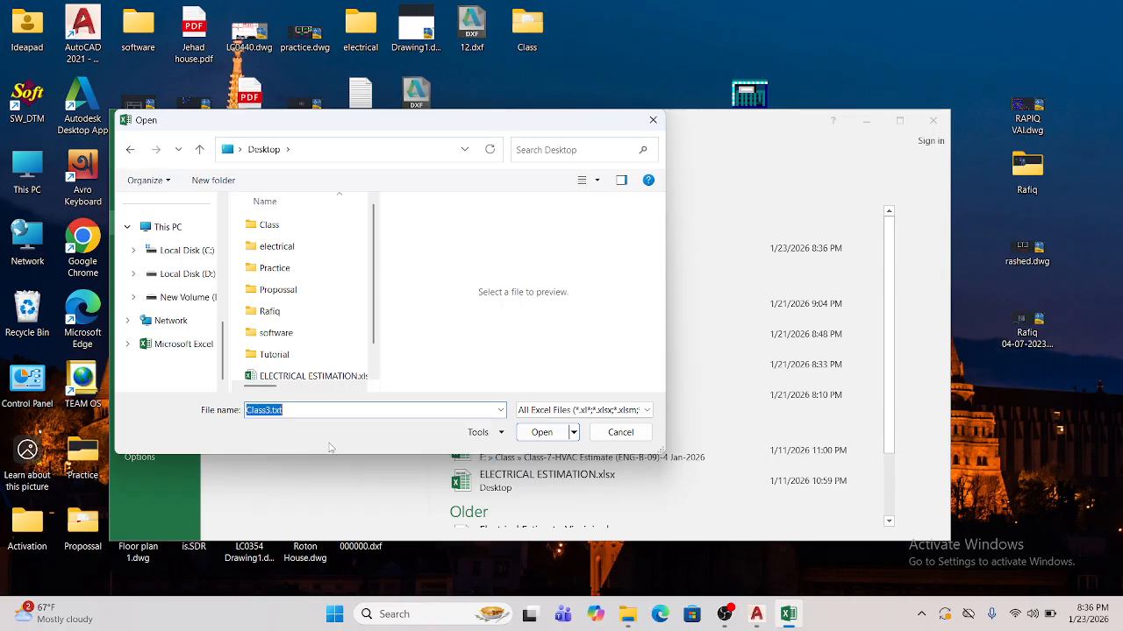
left_click(531, 431)
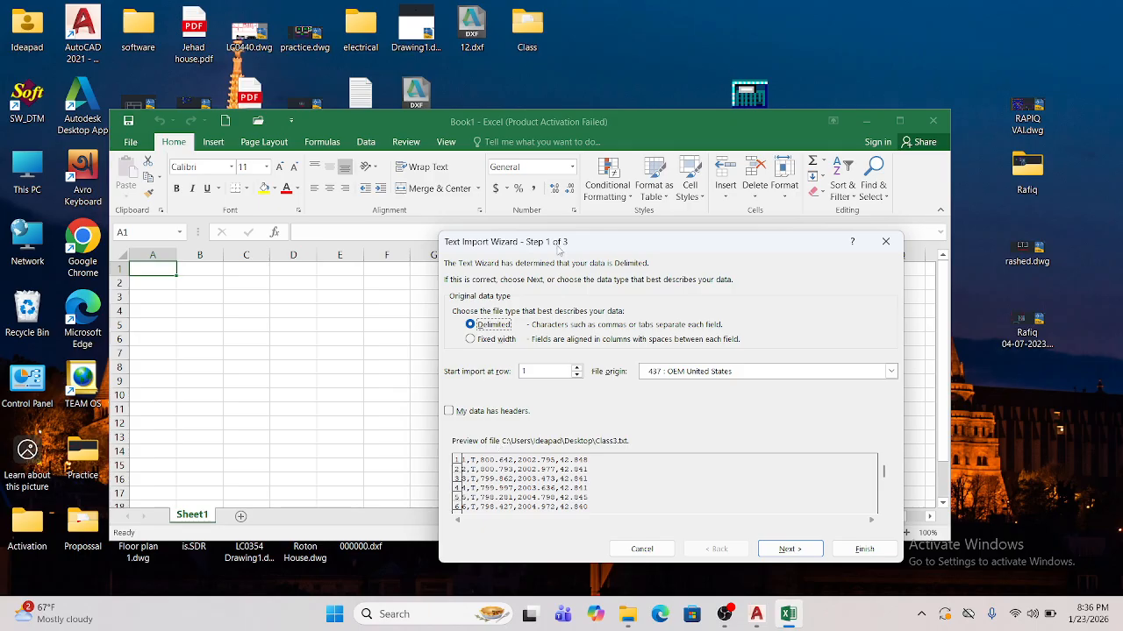
- Proceed to the delimiter settings of the Text Import Wizard, then cancel the import and return to the blank sheet
left_click_drag(571, 247, 485, 149)
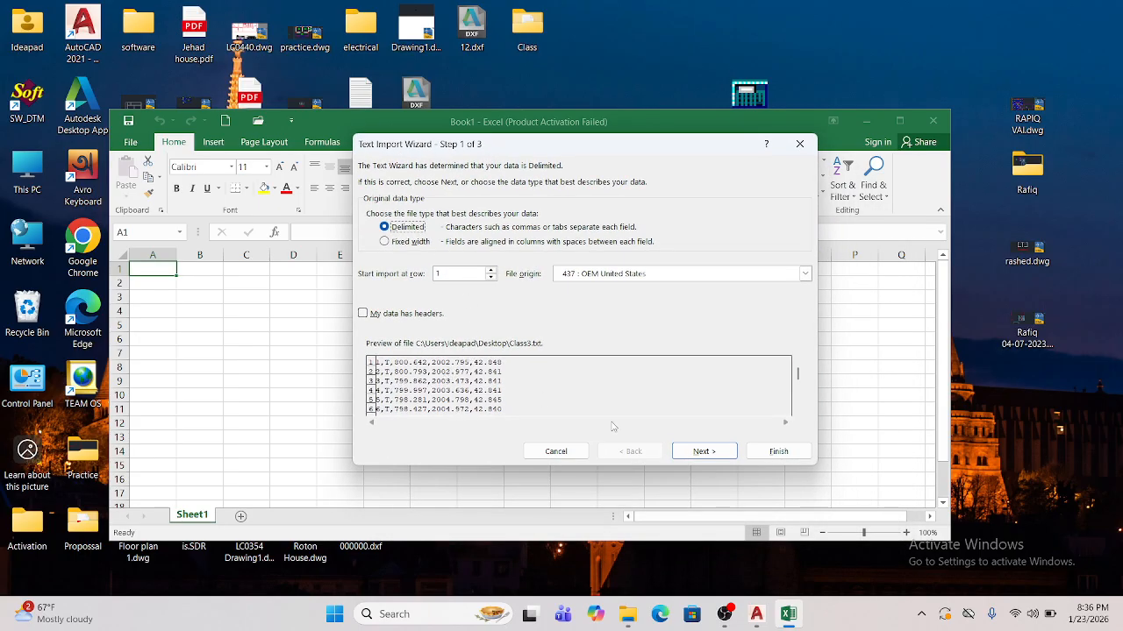
left_click(701, 450)
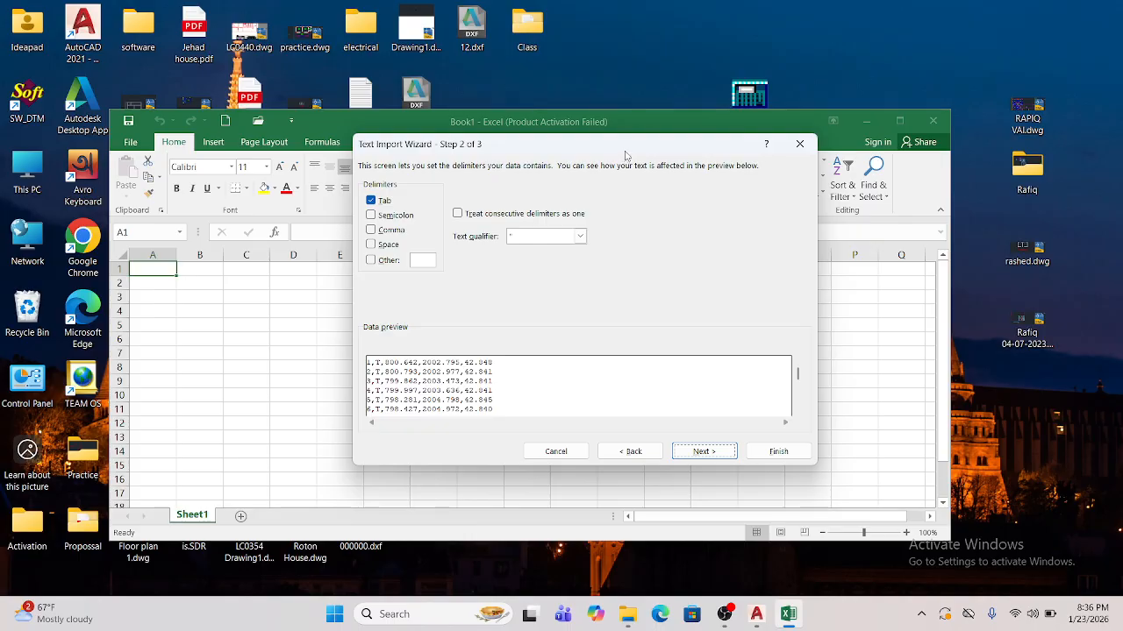
left_click_drag(624, 151, 602, 305)
left_click(768, 303)
left_click(153, 283)
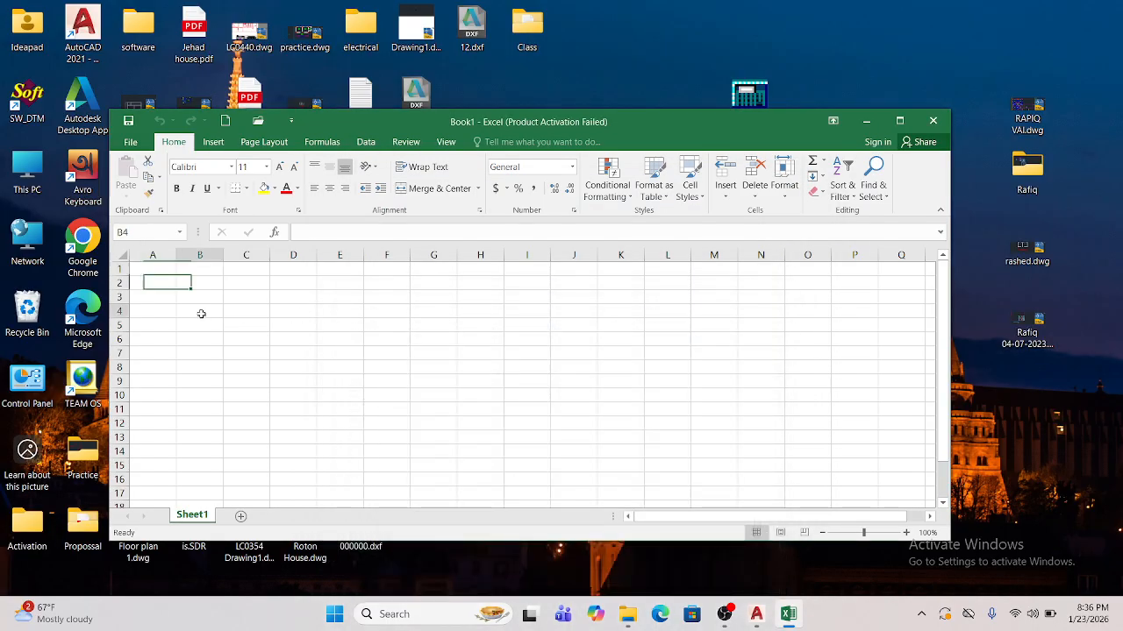
left_click(200, 311)
- Move the Excel window aside to reach the desktop files and open Class3.txt from the desktop in it
left_click_drag(741, 120, 1018, 91)
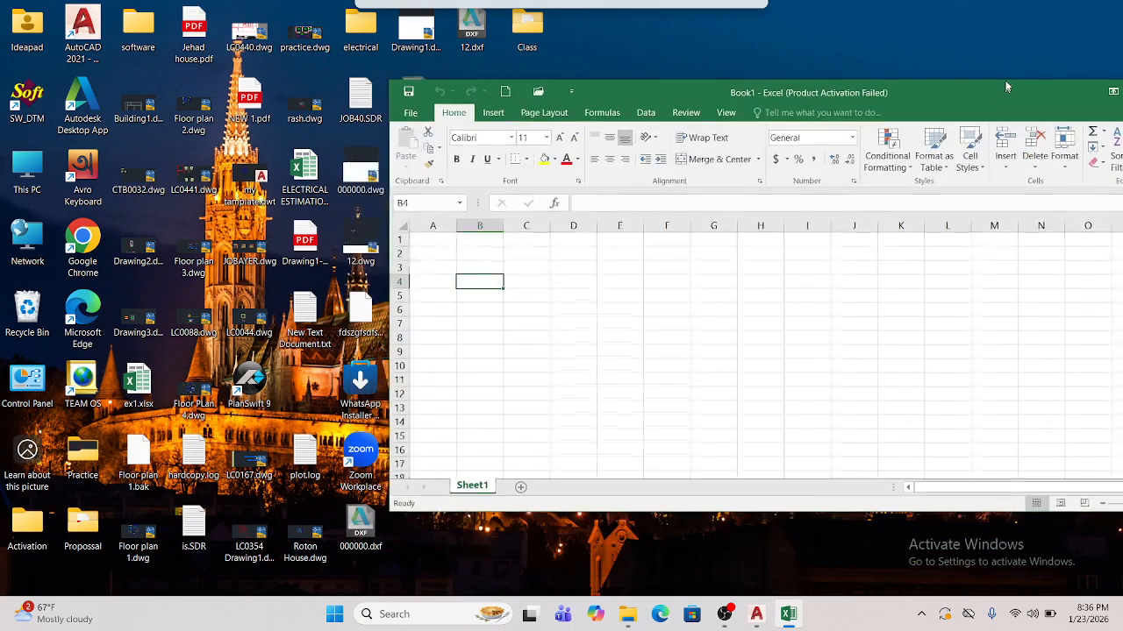
left_click_drag(939, 102, 3, 429)
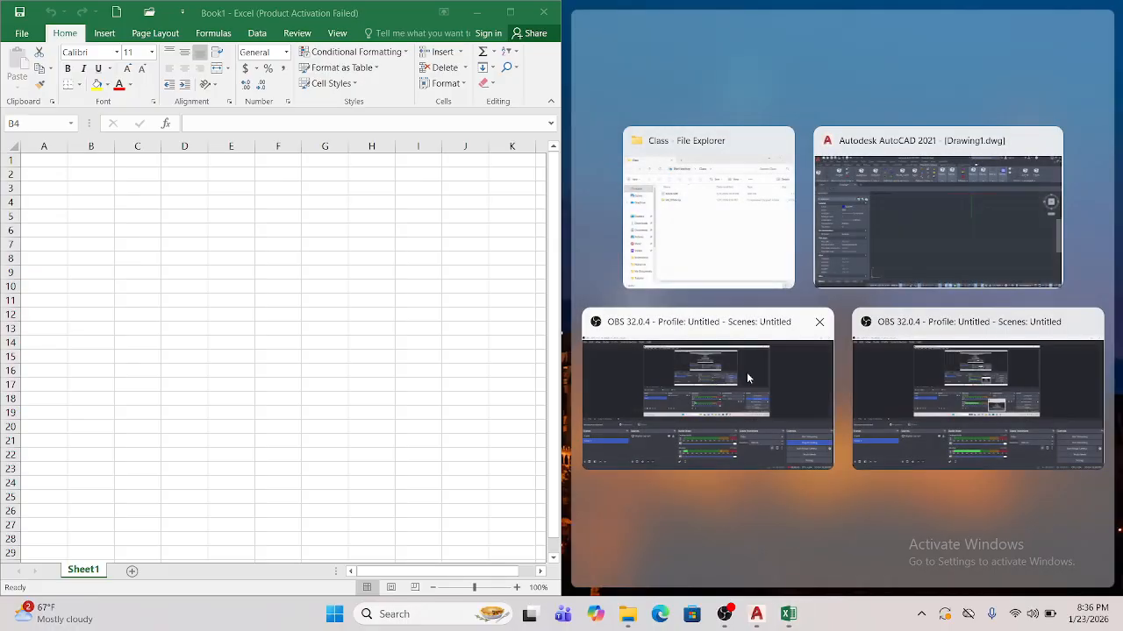
left_click(781, 119)
left_click_drag(648, 310, 323, 349)
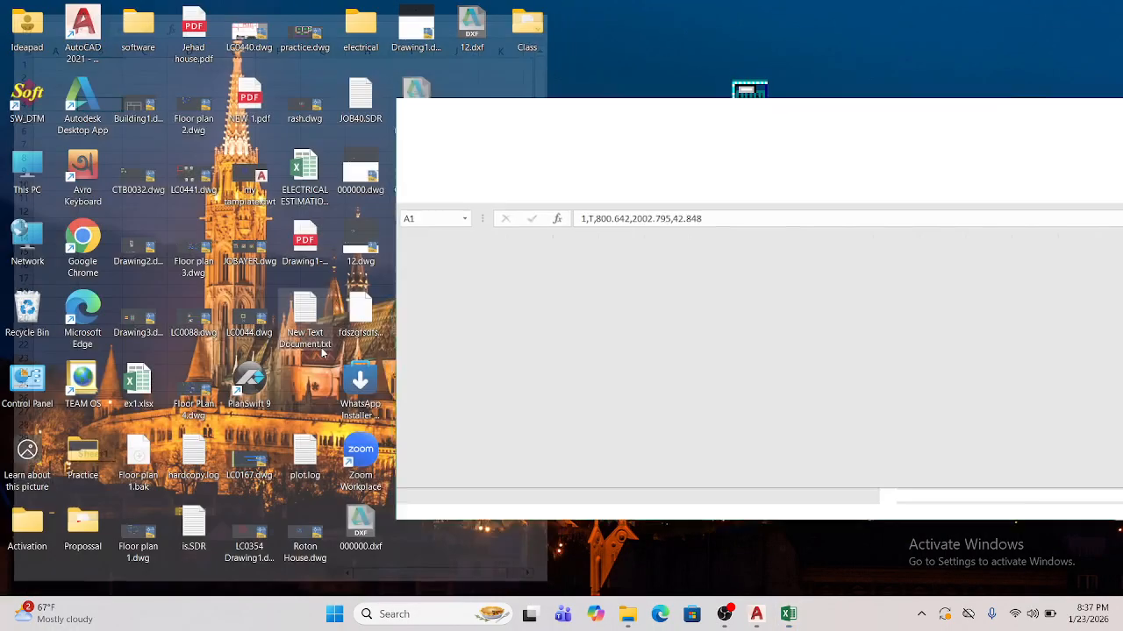
- Fit column A's width to the coordinate strings, then start Text to Columns on it and cancel the wizard
left_click(447, 239)
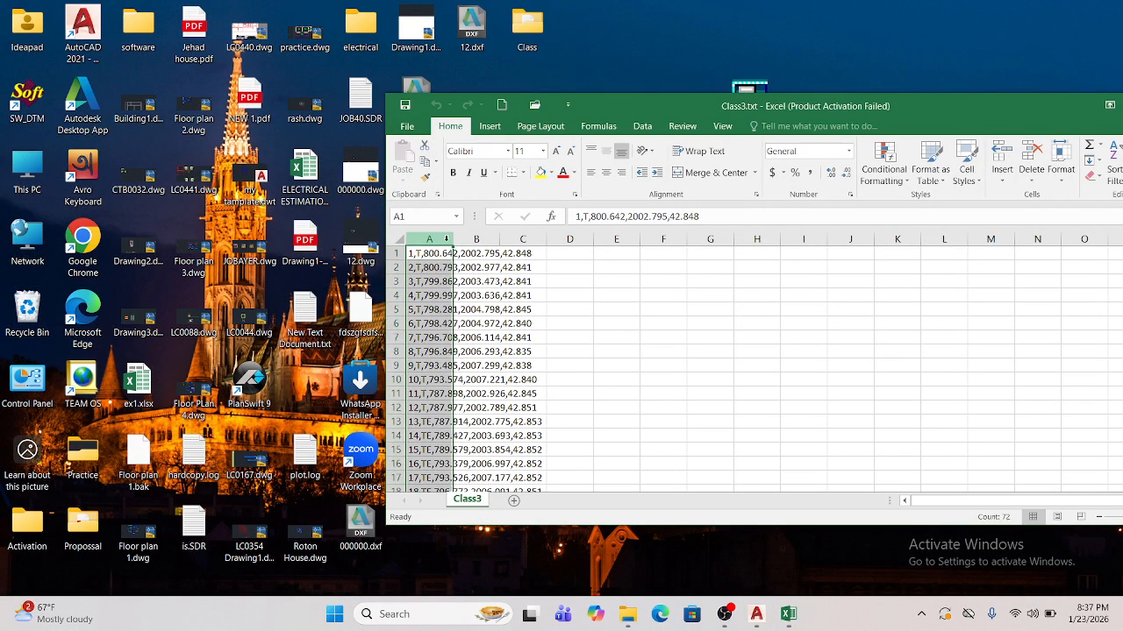
double_click(453, 239)
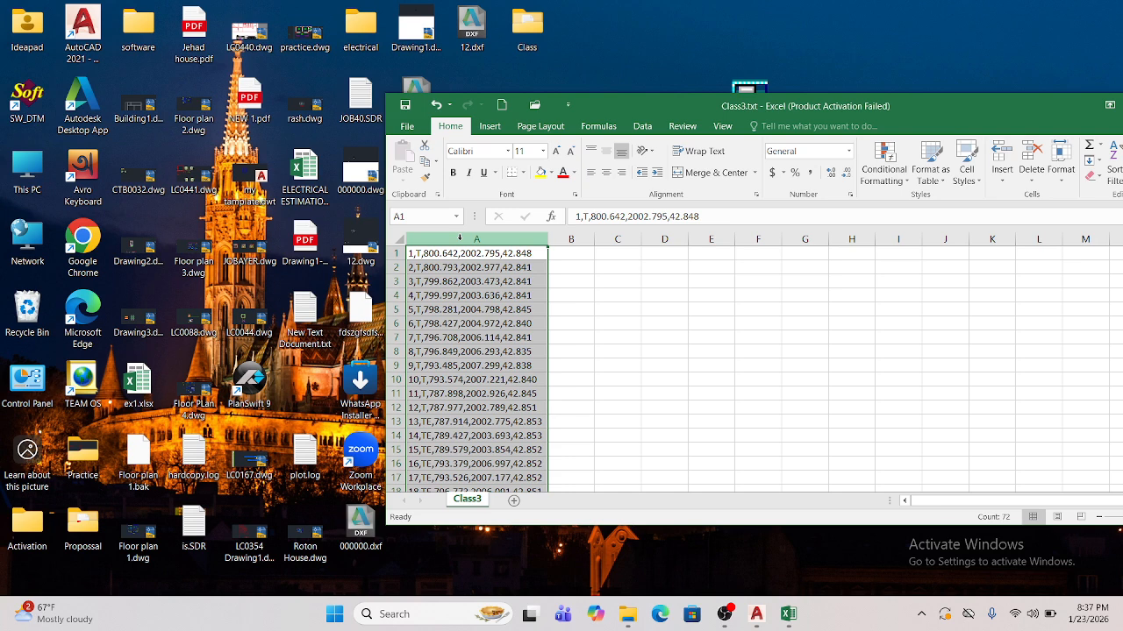
left_click(656, 126)
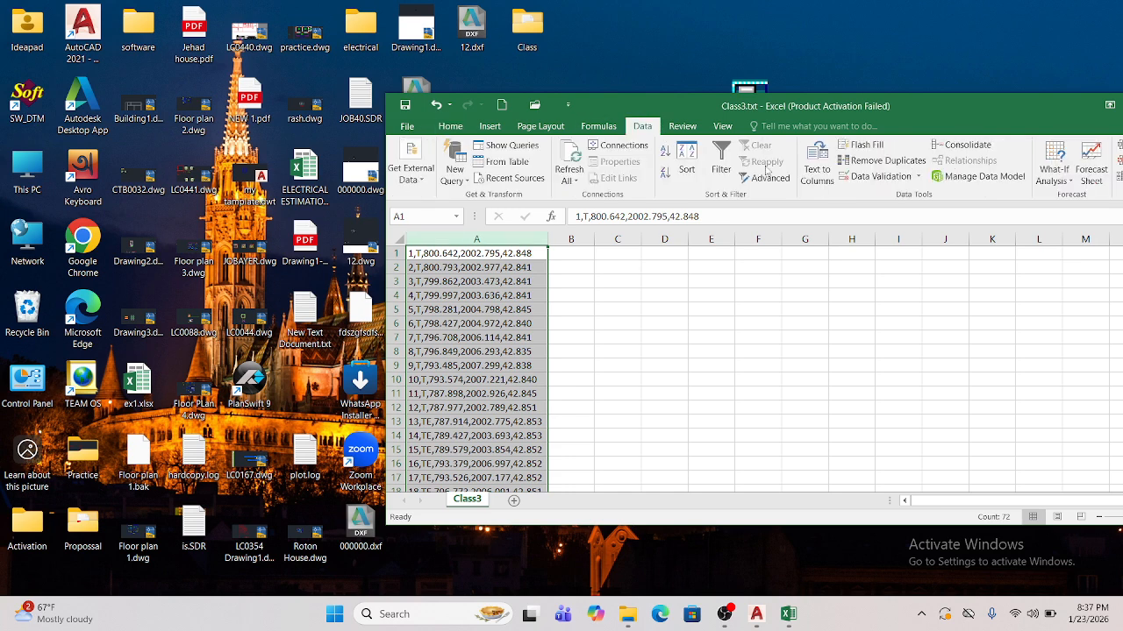
left_click(818, 175)
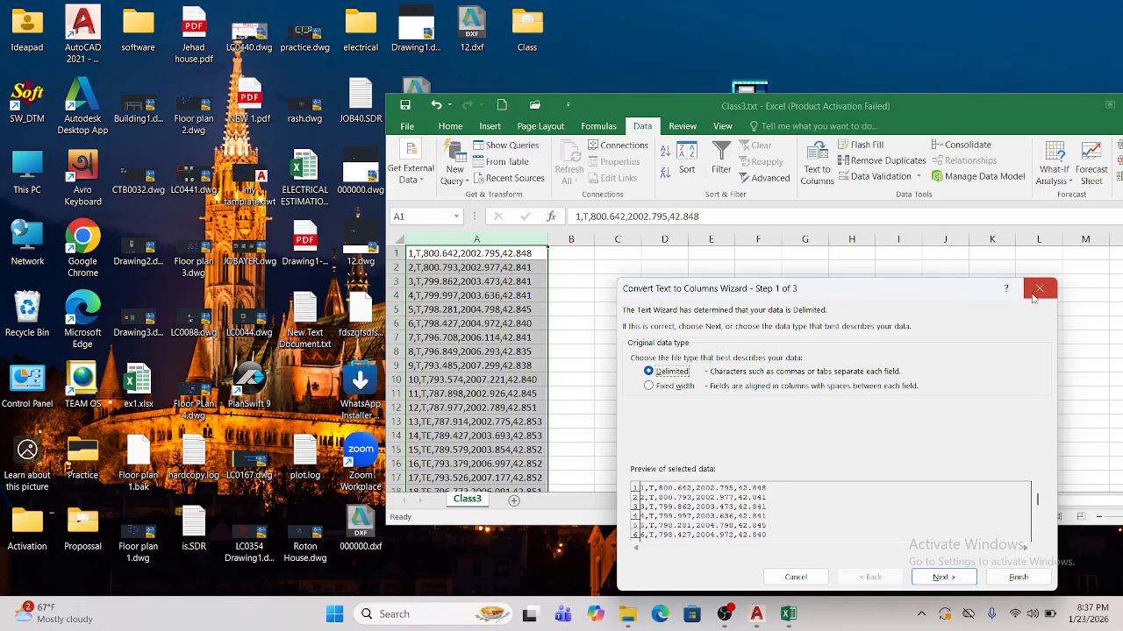
left_click(1039, 288)
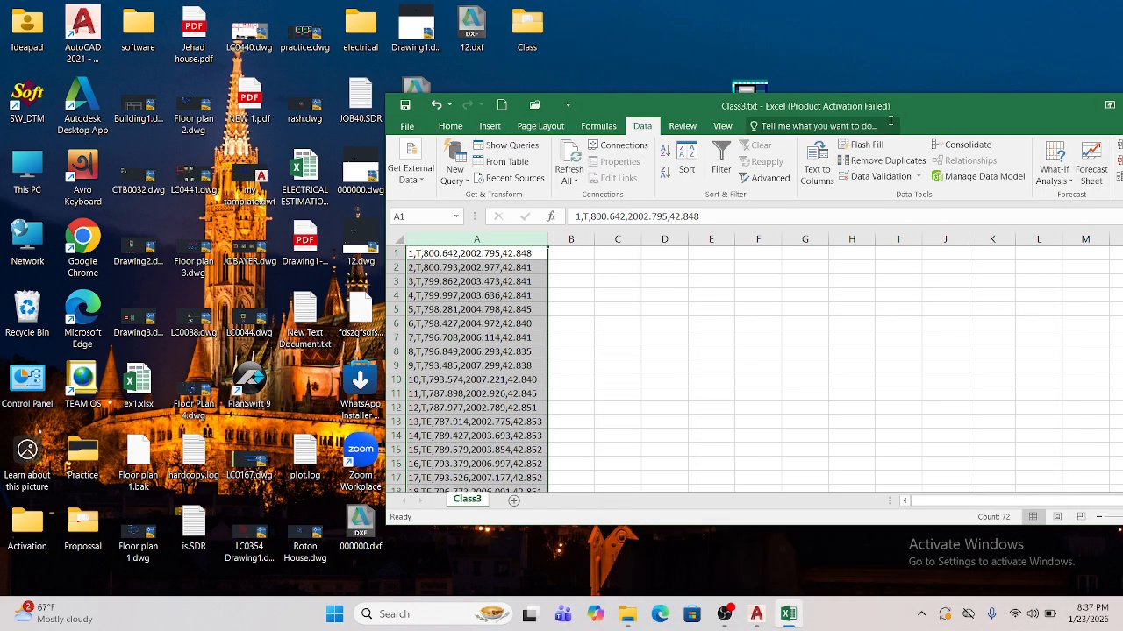
- Move the Class3.txt workbook window back and close it without saving the changes
left_click_drag(754, 105, 506, 133)
left_click(962, 132)
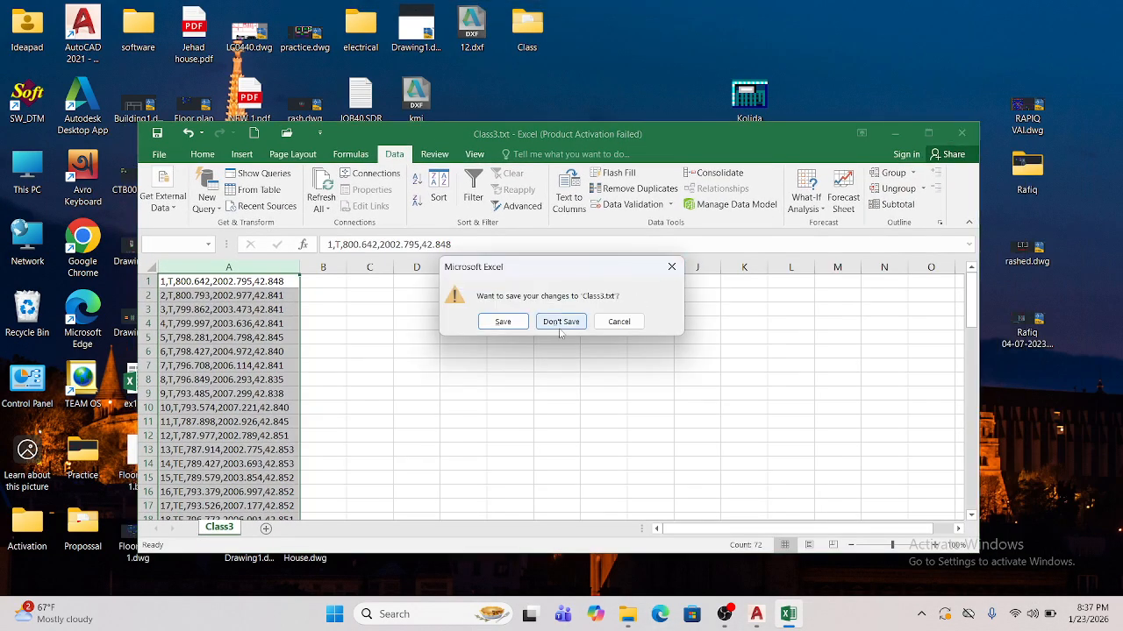
left_click(561, 325)
- Start Excel 2016 again from the recent searches and dismiss the Office activation wizard
left_click(421, 614)
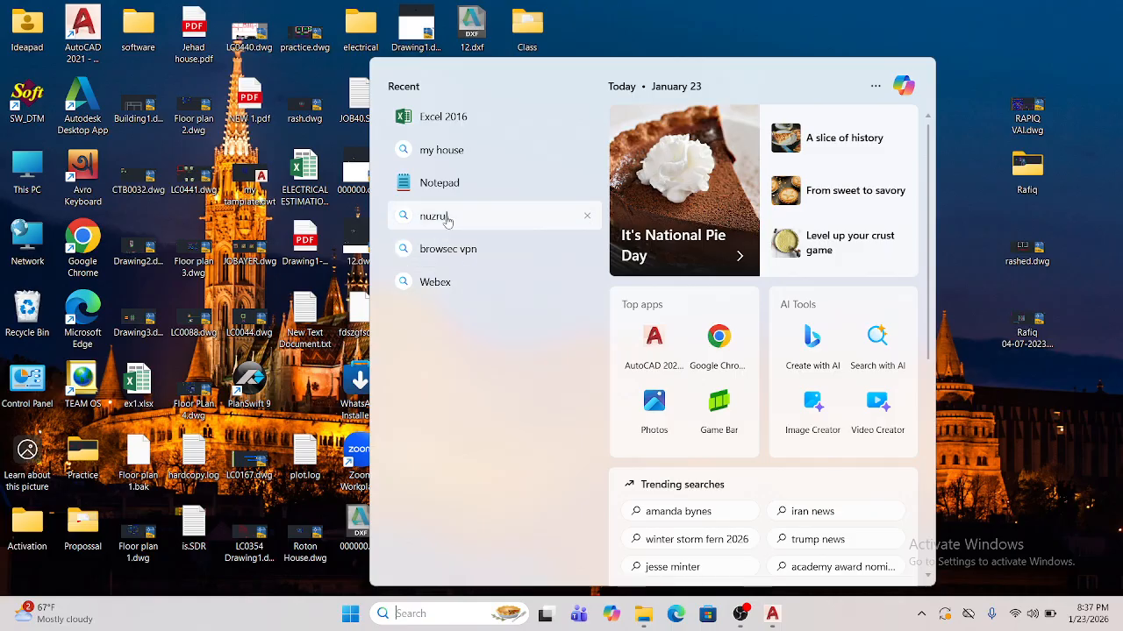
left_click(458, 115)
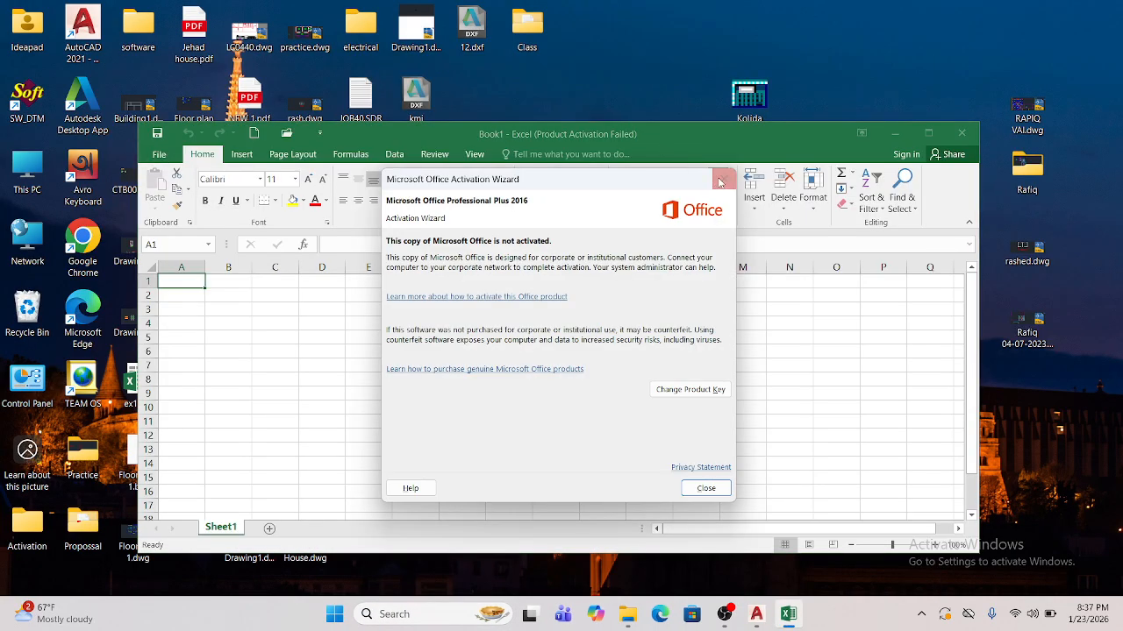
left_click(723, 179)
- Browse to the Desktop folder for a file to open and widen the file list to show more details
left_click(159, 155)
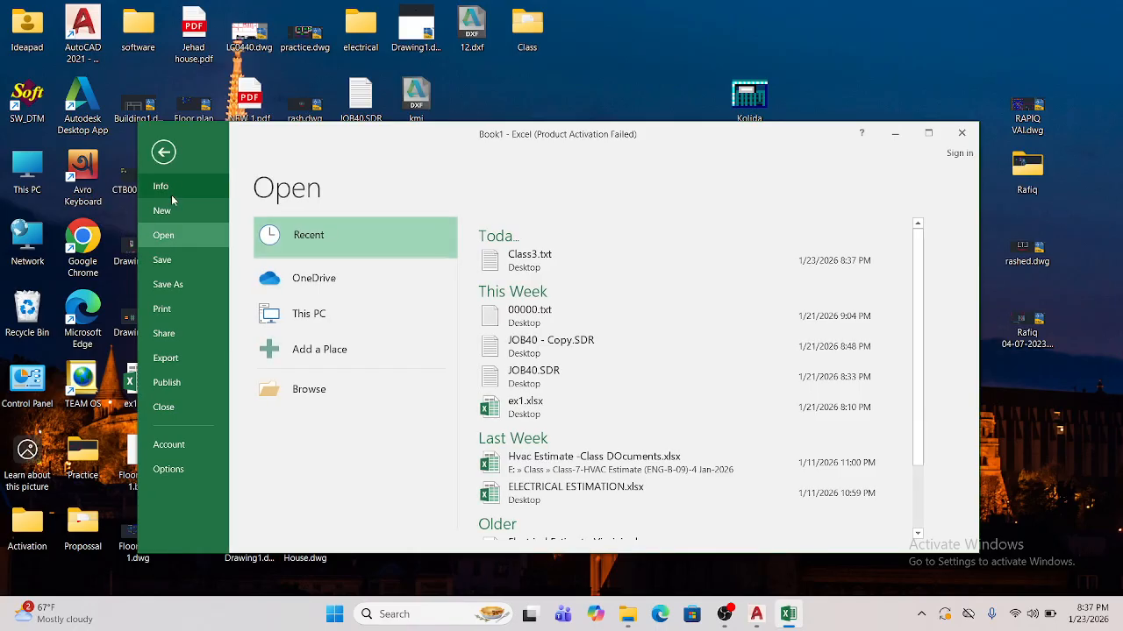
left_click(309, 390)
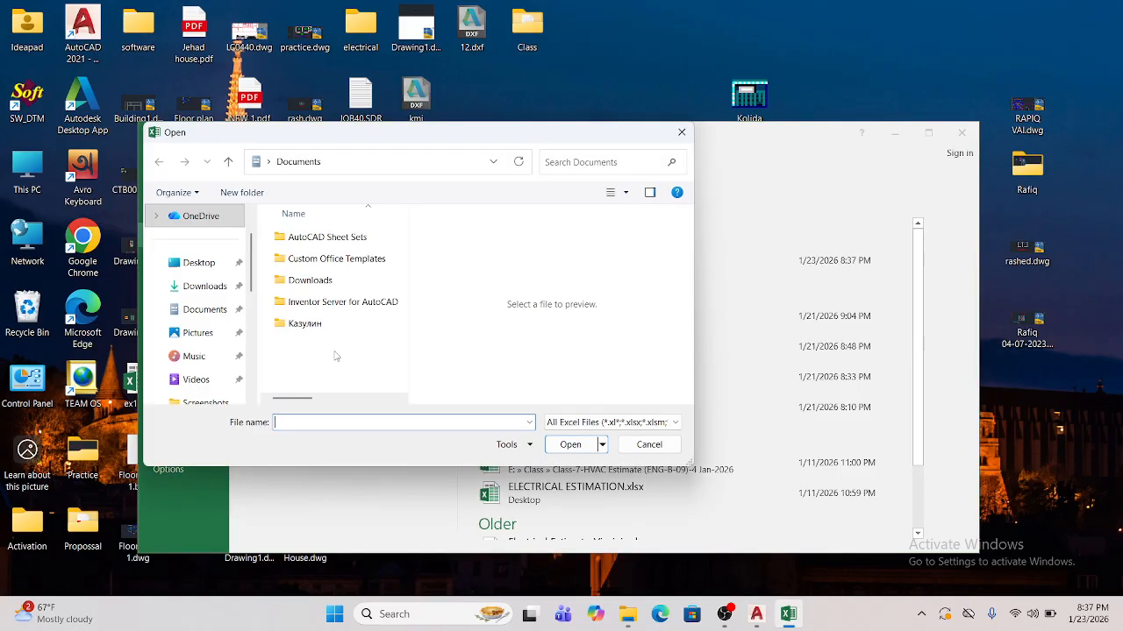
left_click(199, 262)
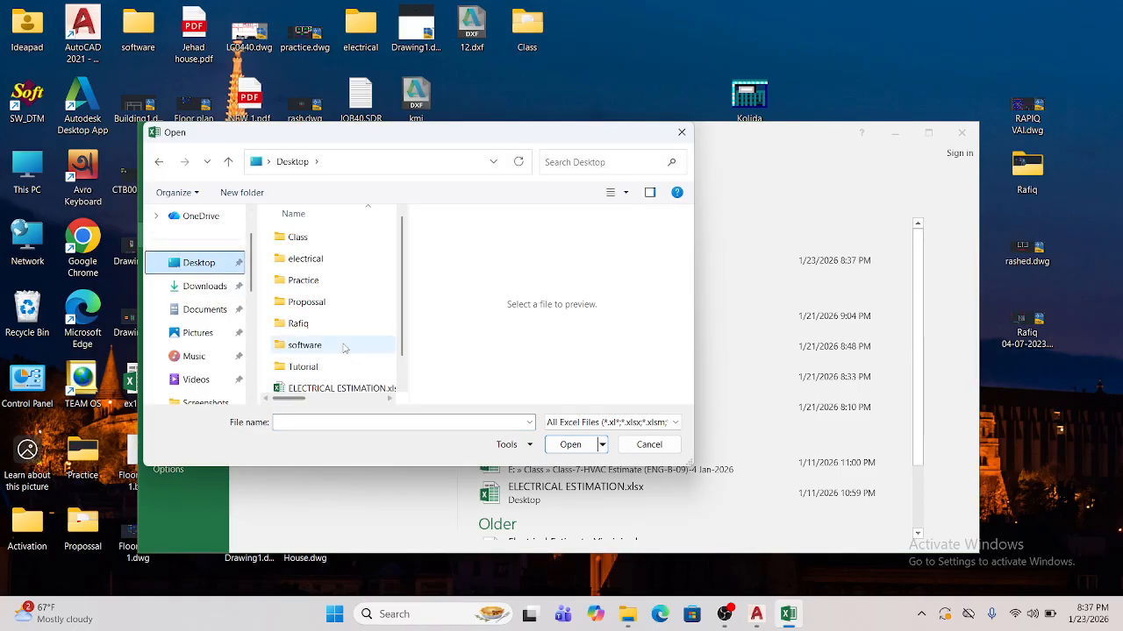
left_click_drag(402, 279, 599, 272)
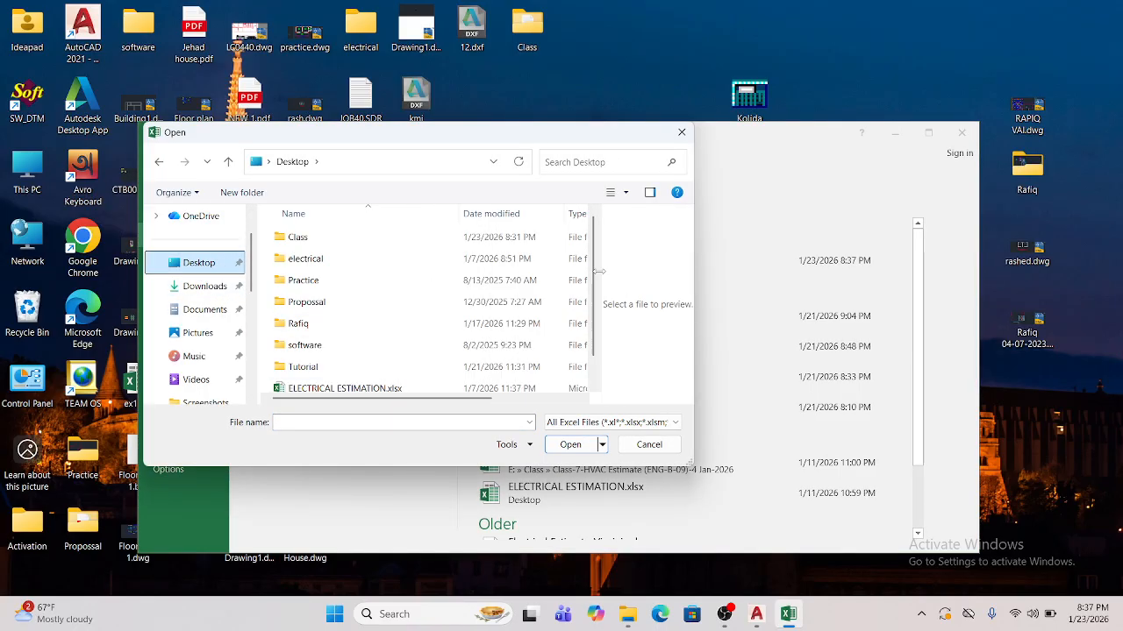
left_click(364, 304)
scroll(364, 303, "down", 1)
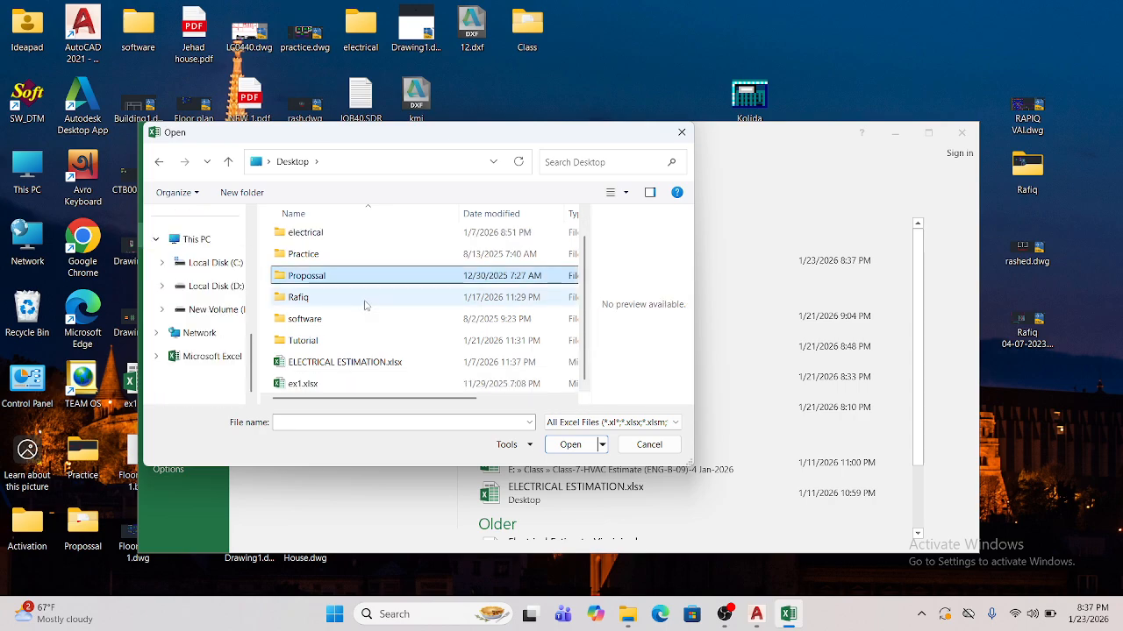
left_click(318, 422)
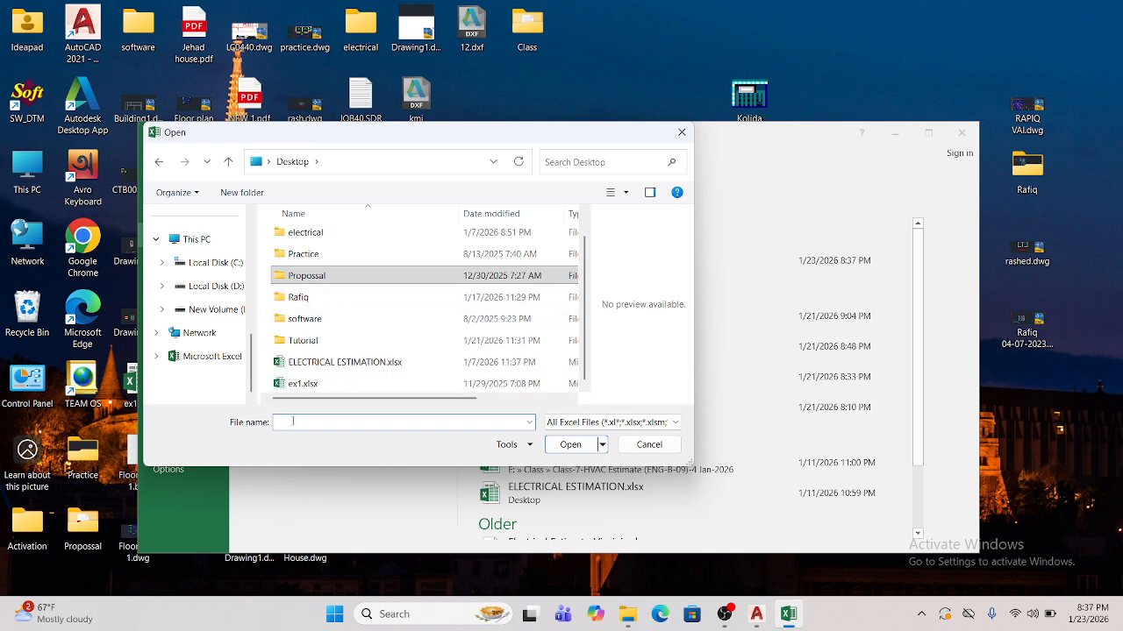
type("c")
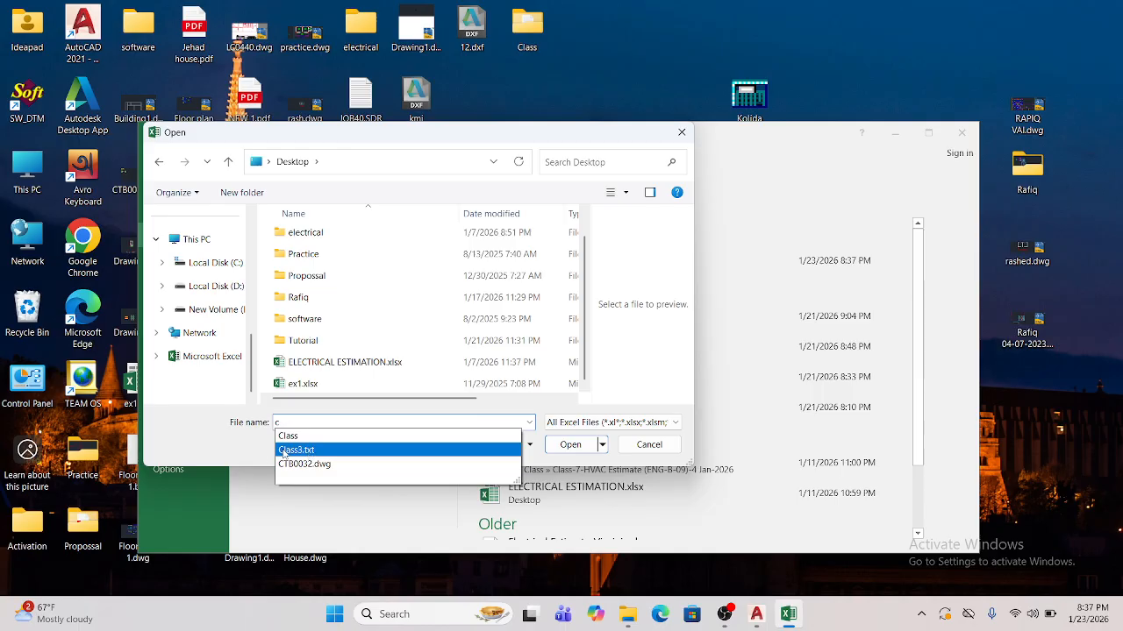
left_click(231, 440)
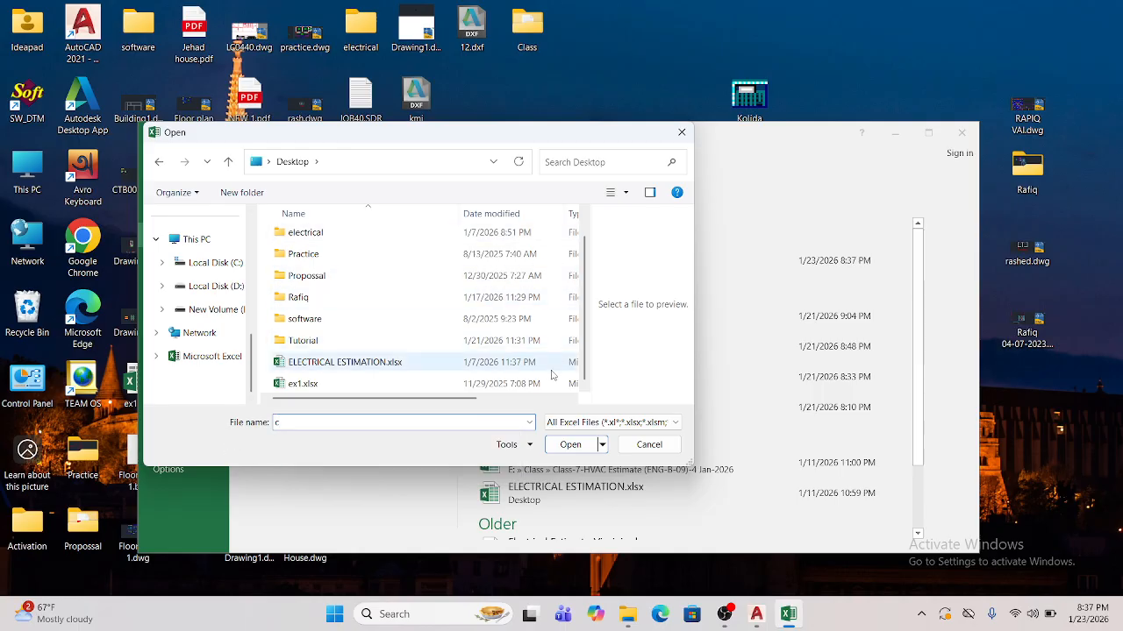
left_click(562, 423)
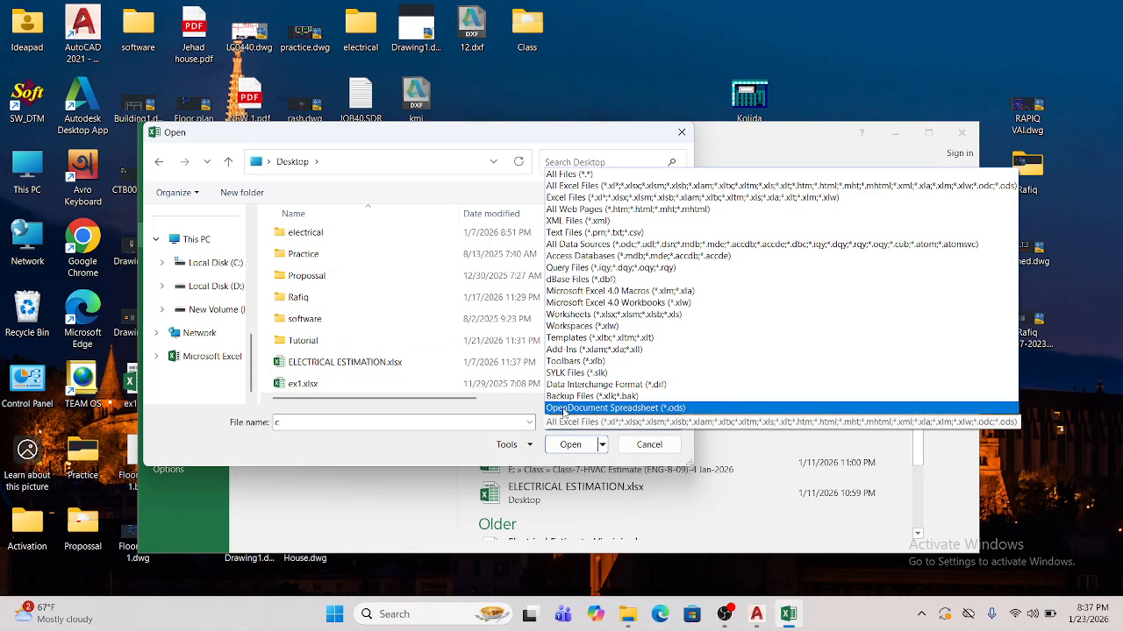
left_click(425, 450)
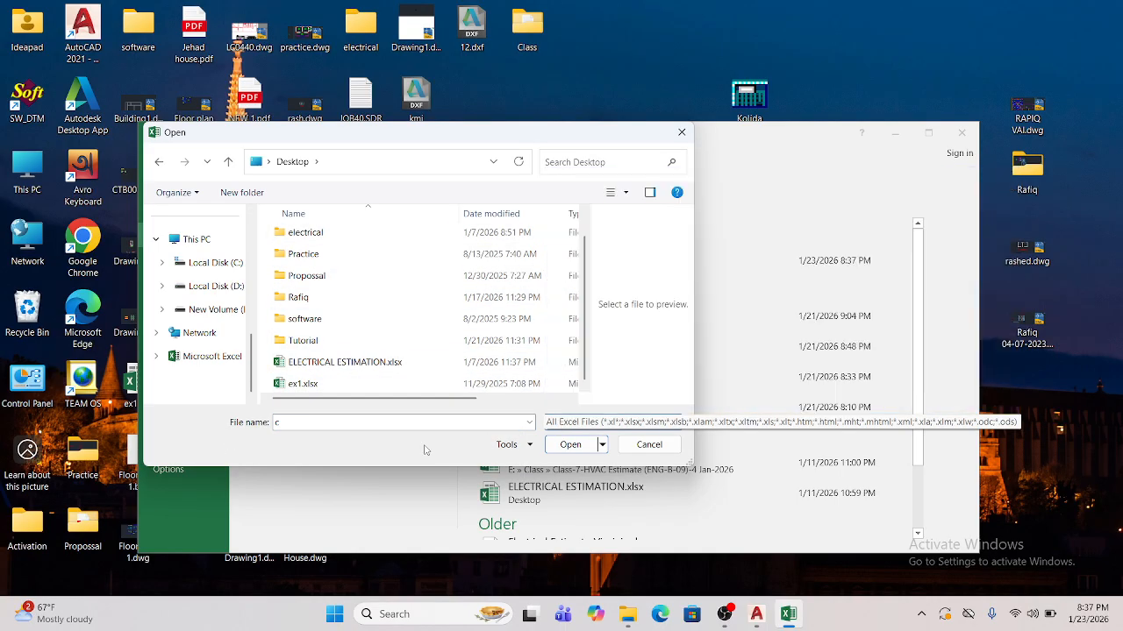
- Set the file type filter to All Files (*.*) so the Desktop's text files are listed
left_click(589, 423)
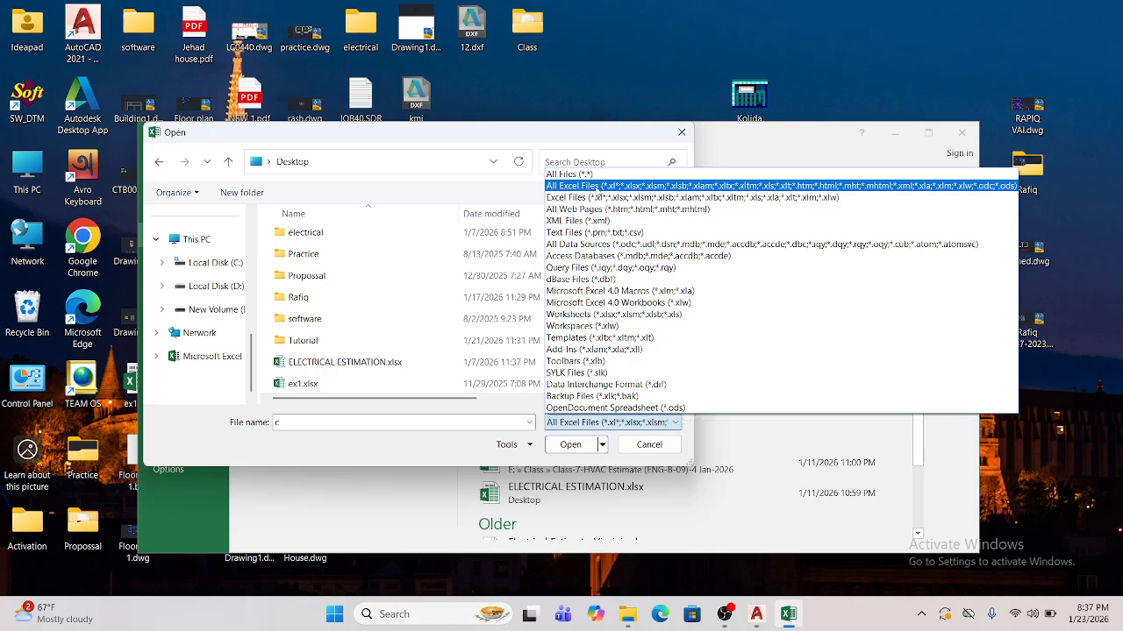
left_click(570, 174)
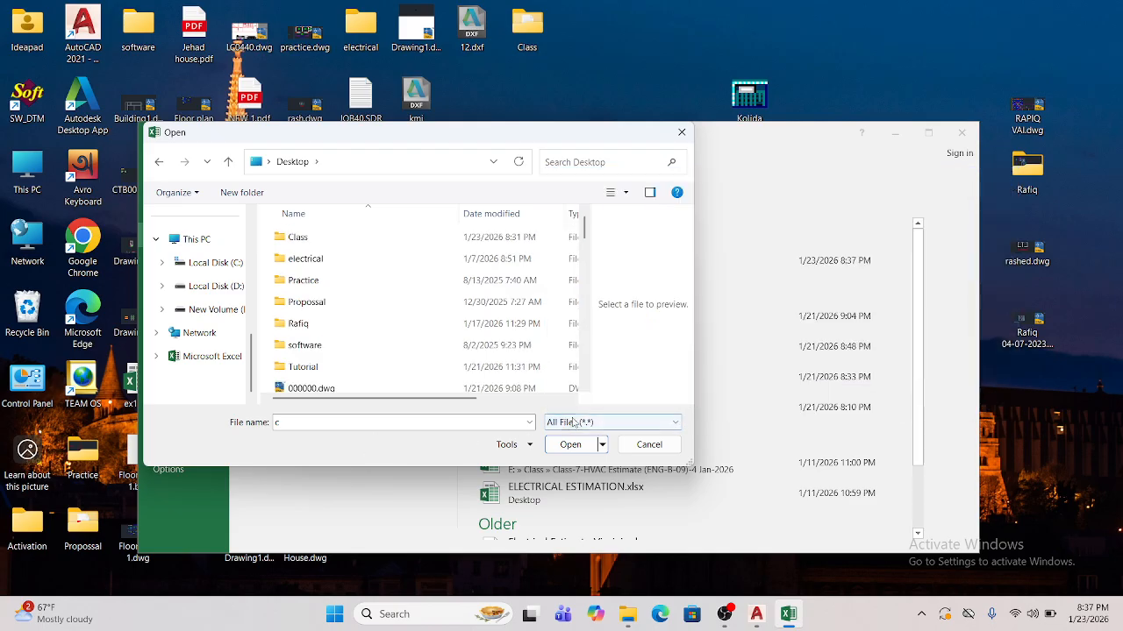
left_click(566, 424)
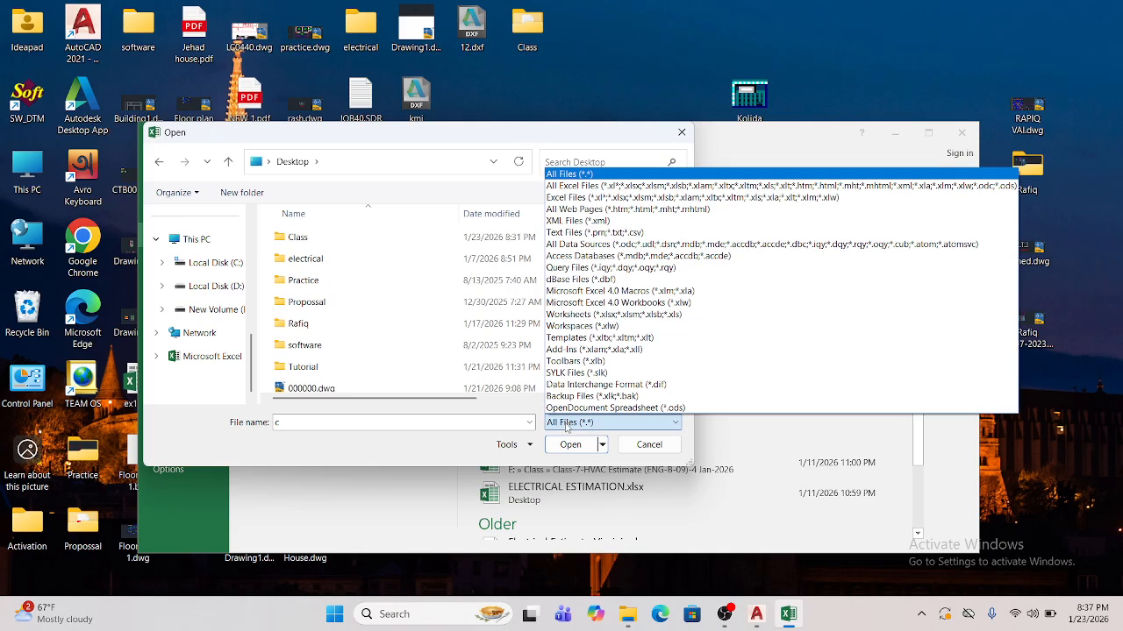
left_click(593, 178)
- Find Class3.txt in the Desktop file list and open it for import
scroll(376, 314, "down", 5)
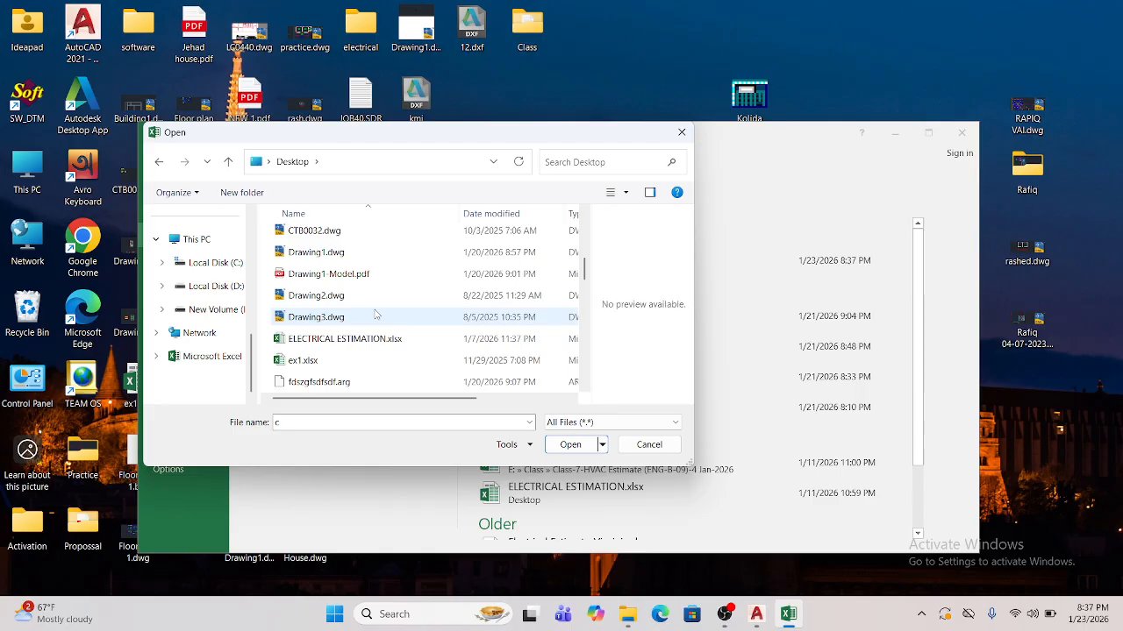
scroll(332, 359, "down", 3)
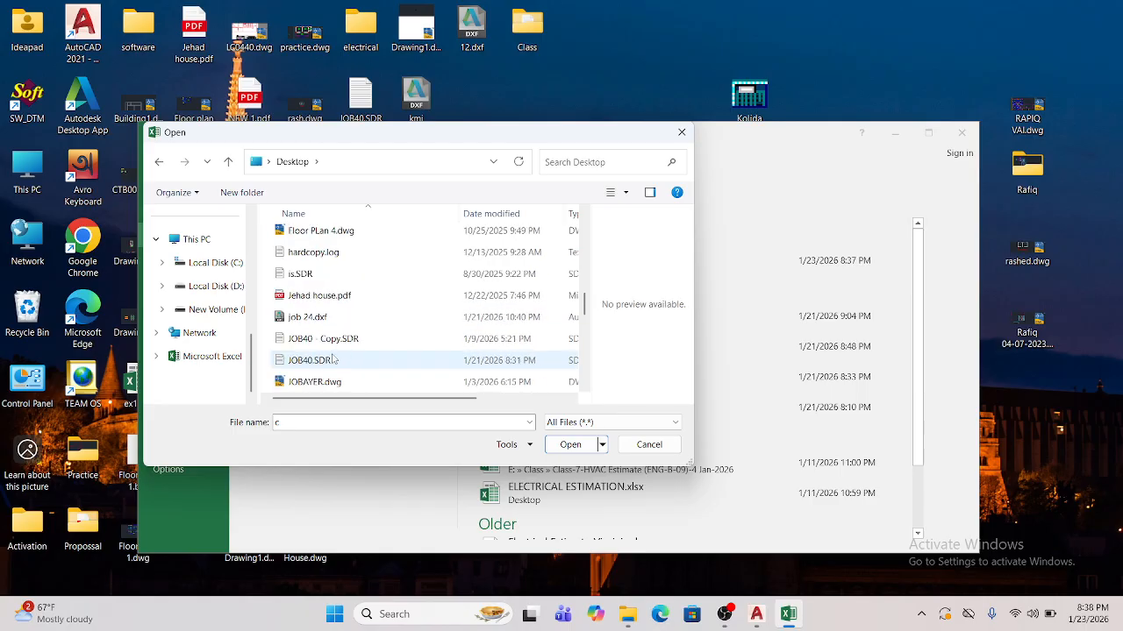
scroll(333, 358, "down", 10)
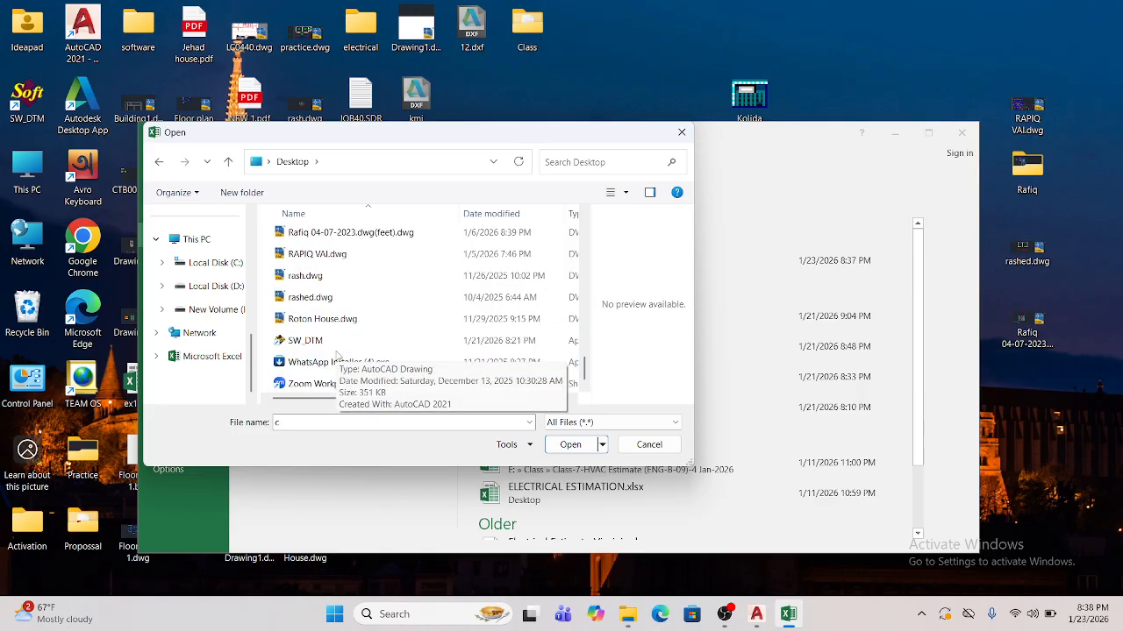
scroll(336, 354, "up", 3)
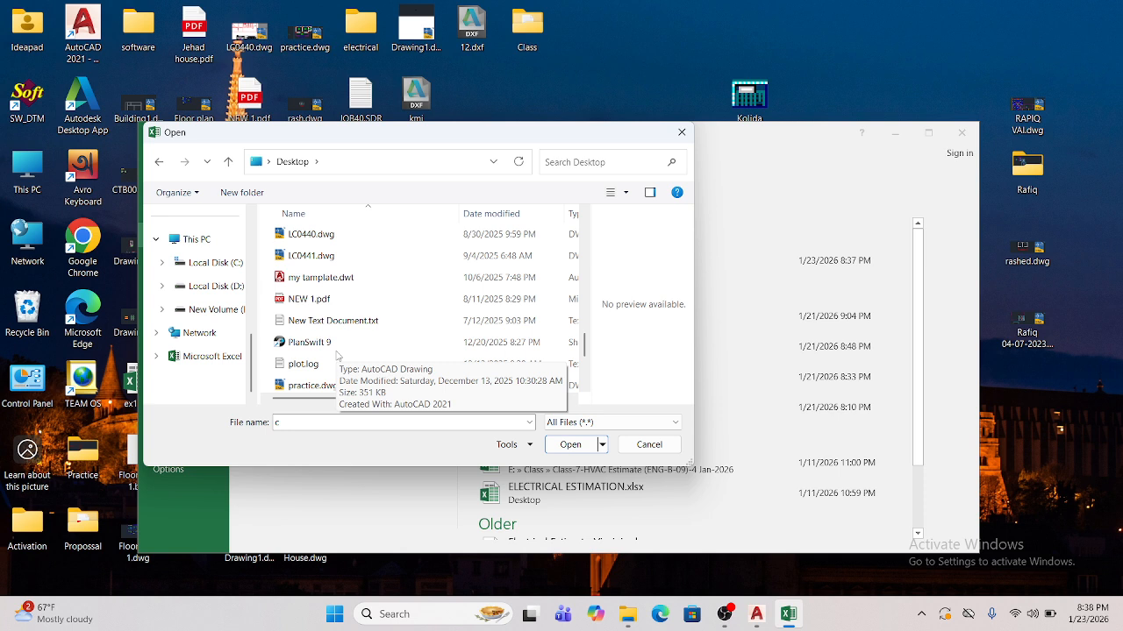
left_click(338, 328)
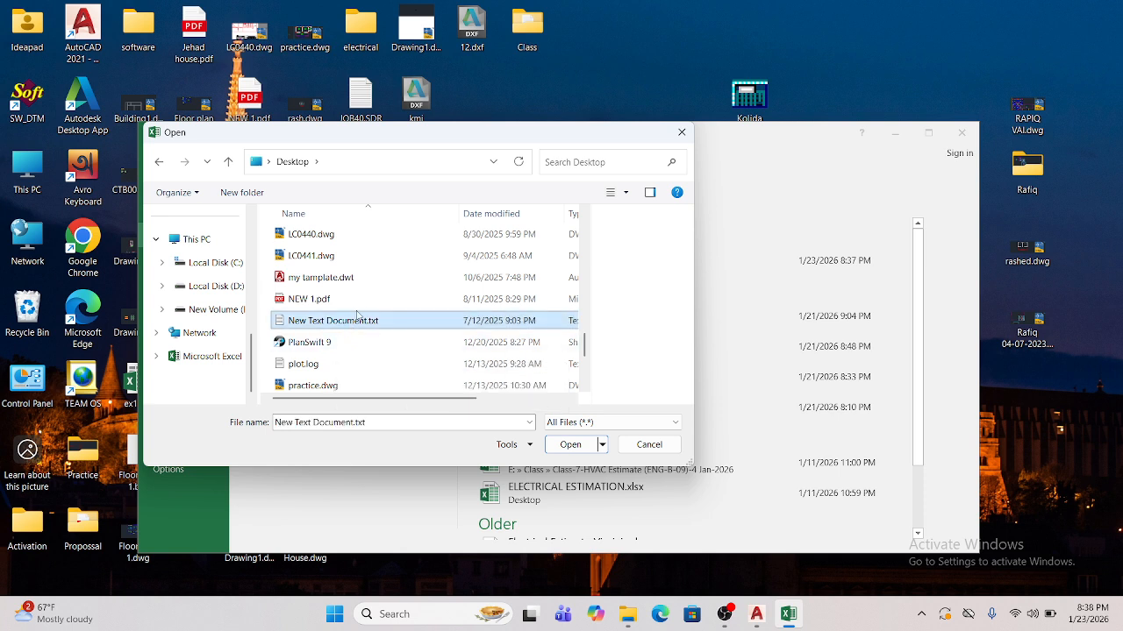
key("c")
key("c")
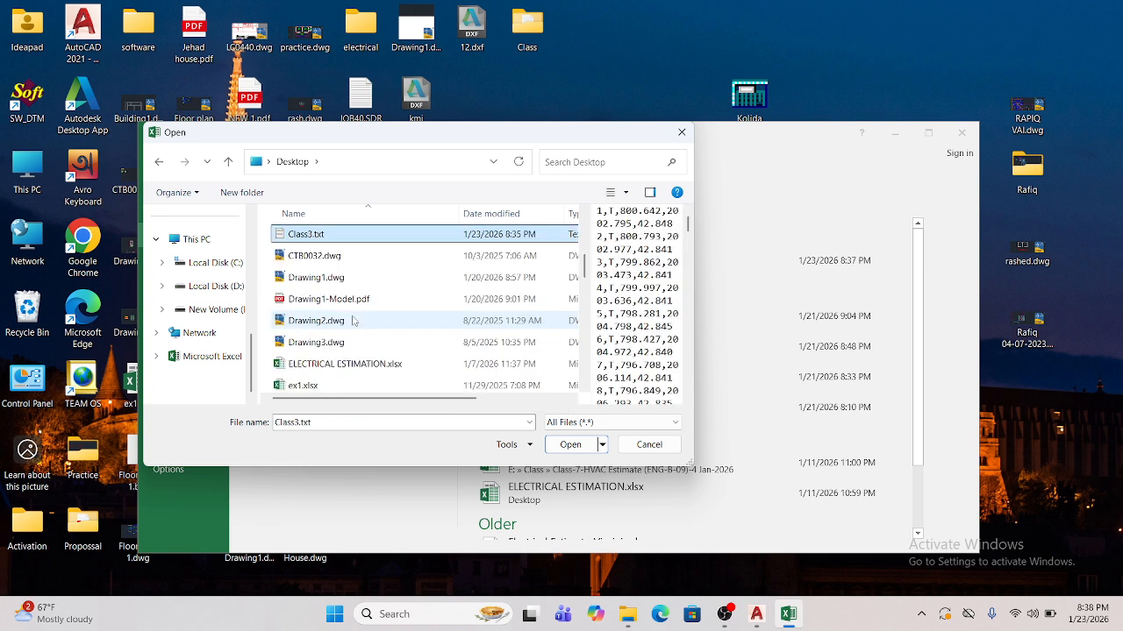
left_click(319, 235)
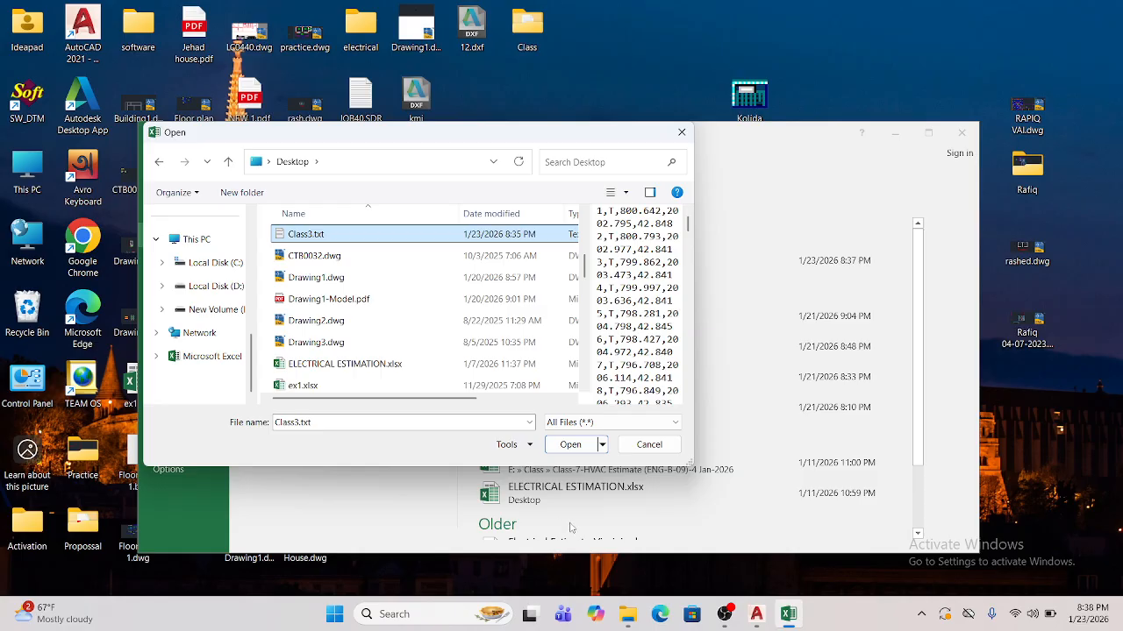
left_click(570, 445)
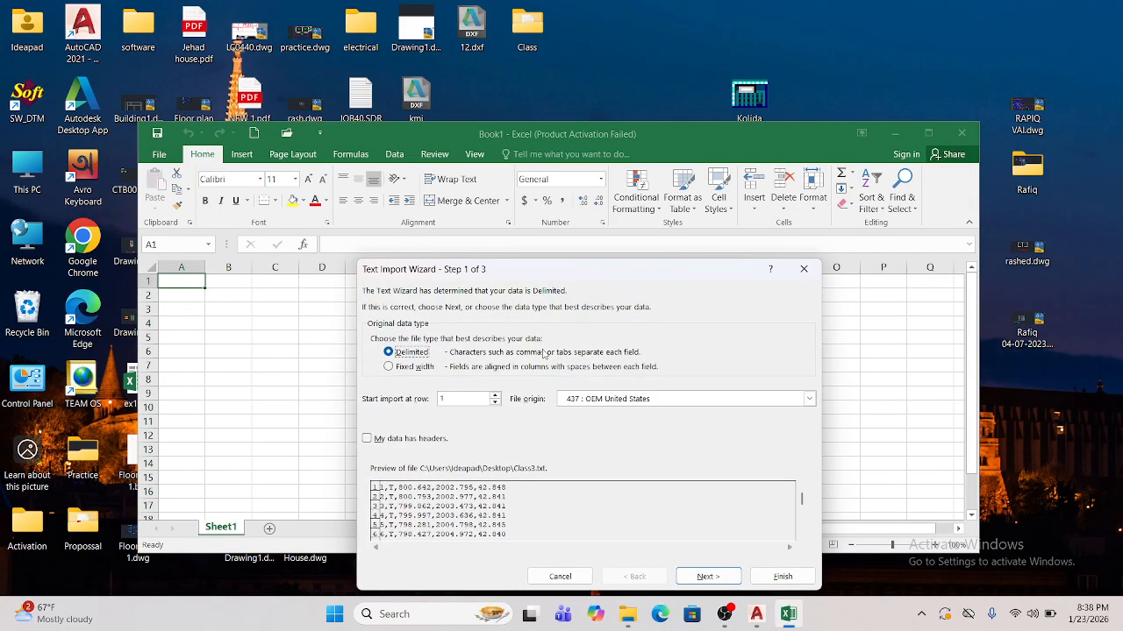
- Import Class3.txt as delimited data with Tab and Comma as delimiters, keeping the General column format
left_click_drag(542, 277, 467, 198)
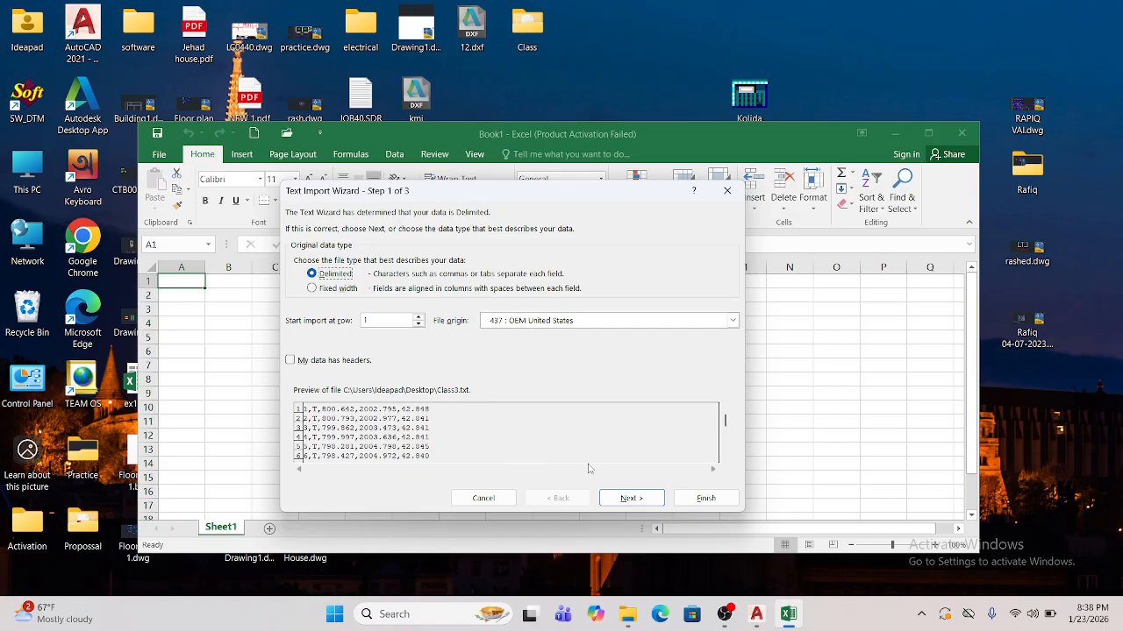
left_click(632, 496)
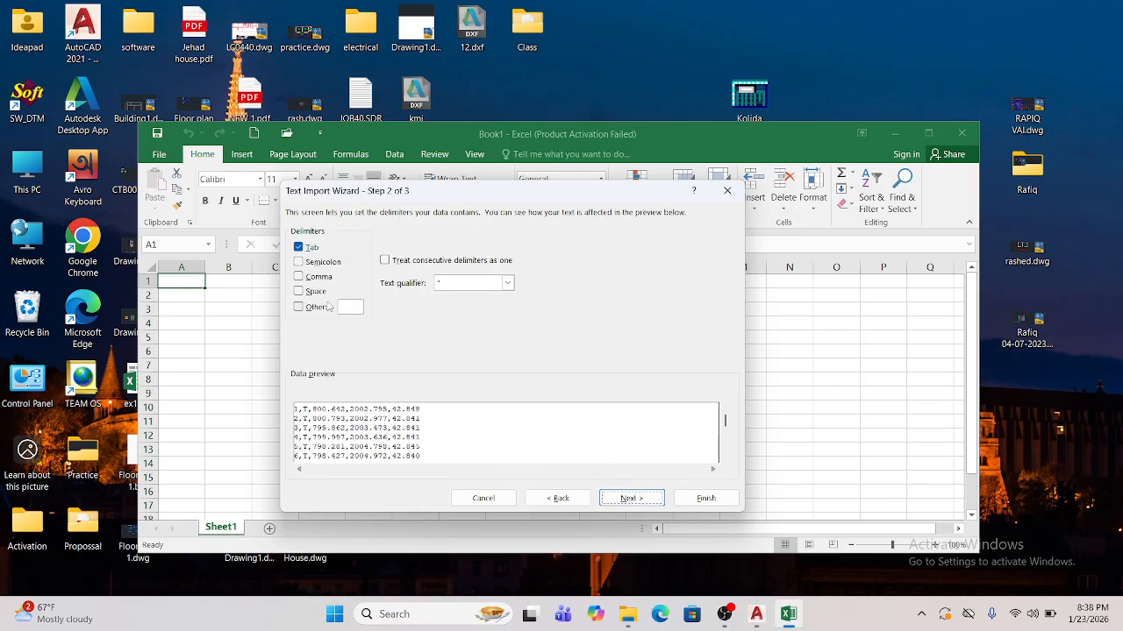
left_click(323, 277)
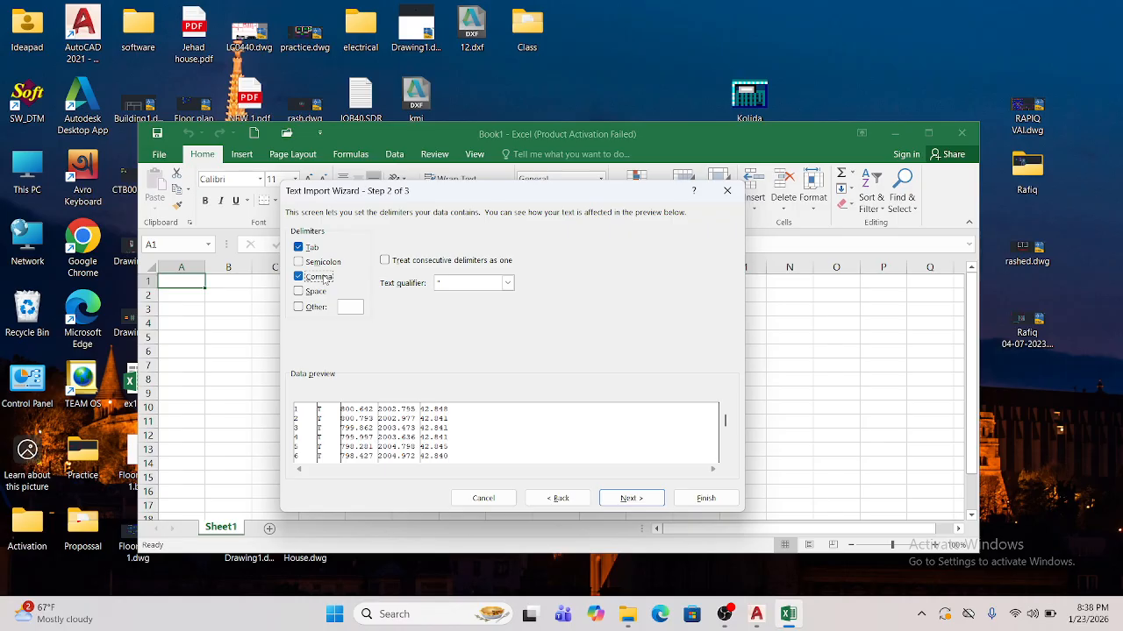
left_click(324, 279)
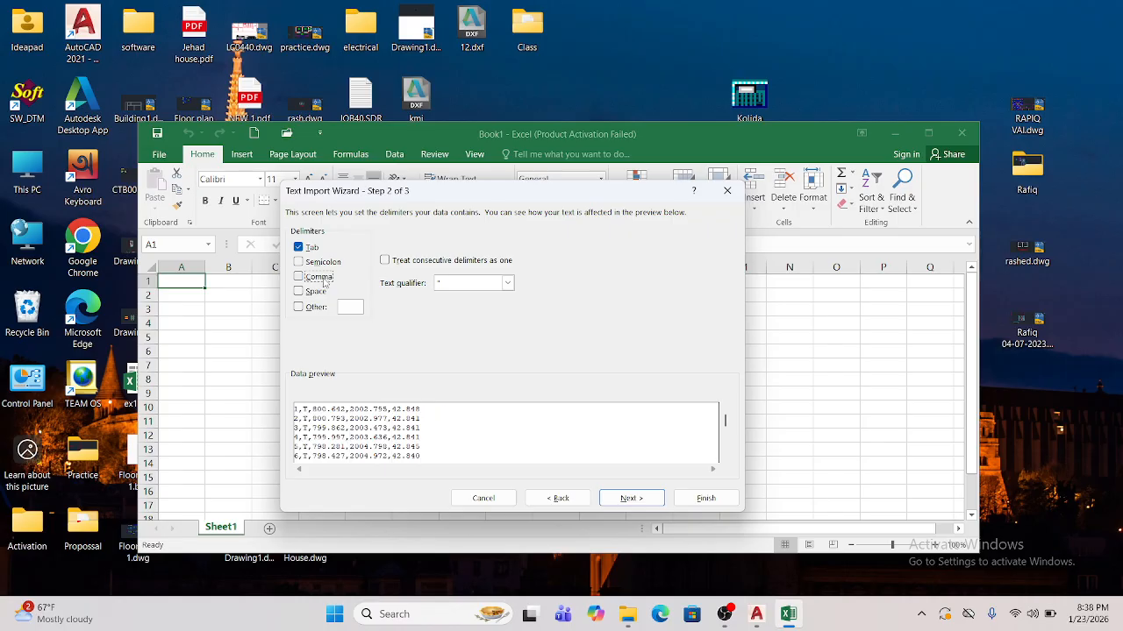
left_click(322, 278)
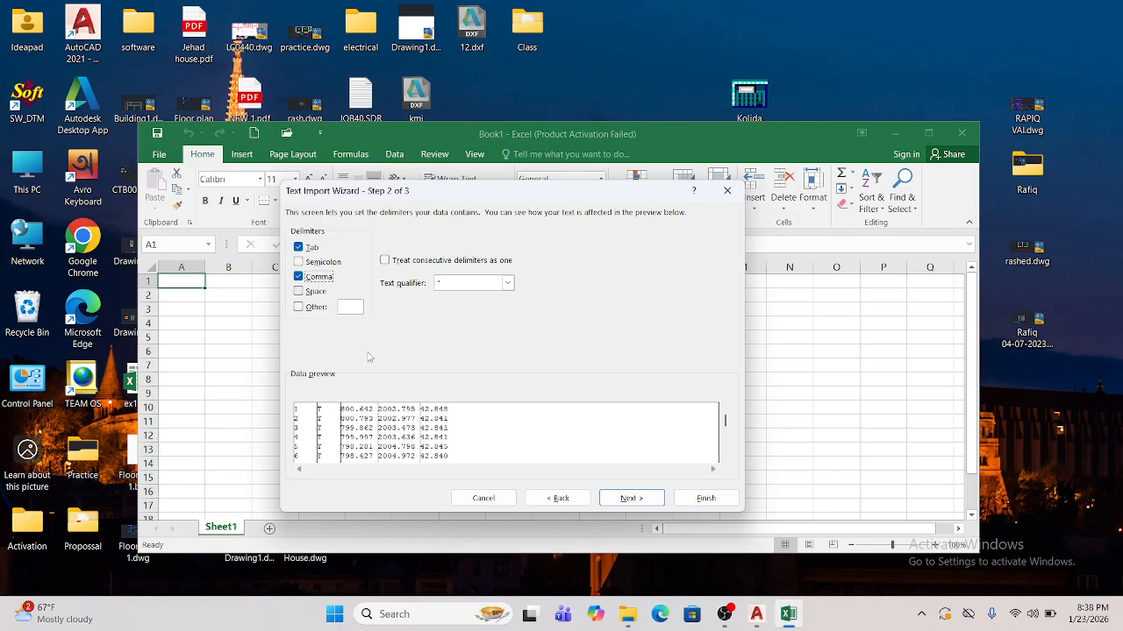
left_click(632, 498)
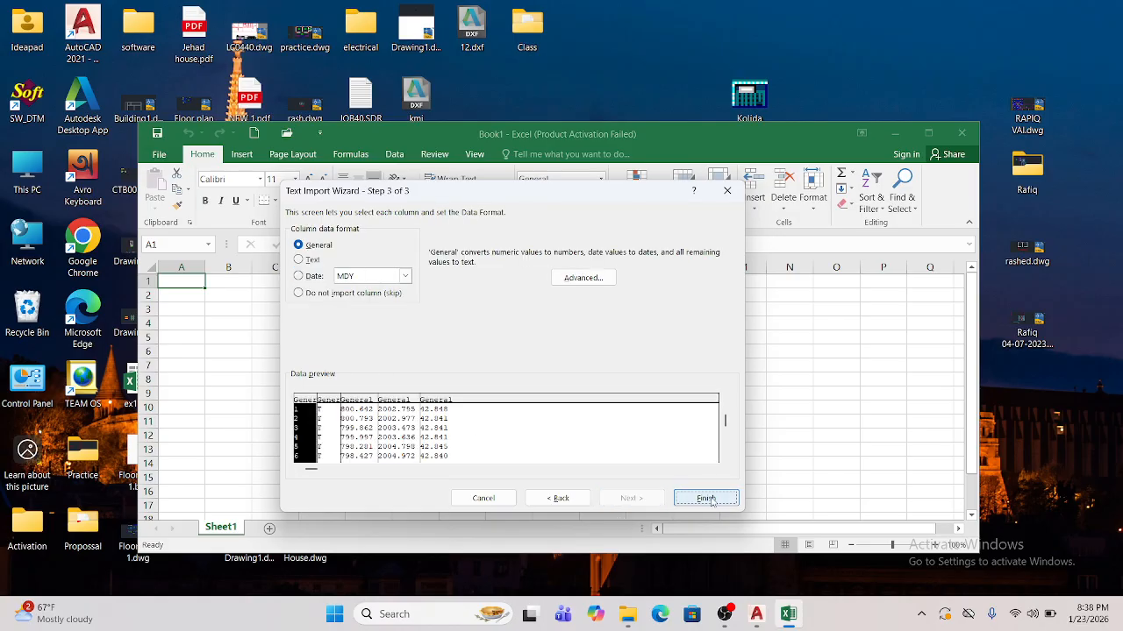
left_click(707, 499)
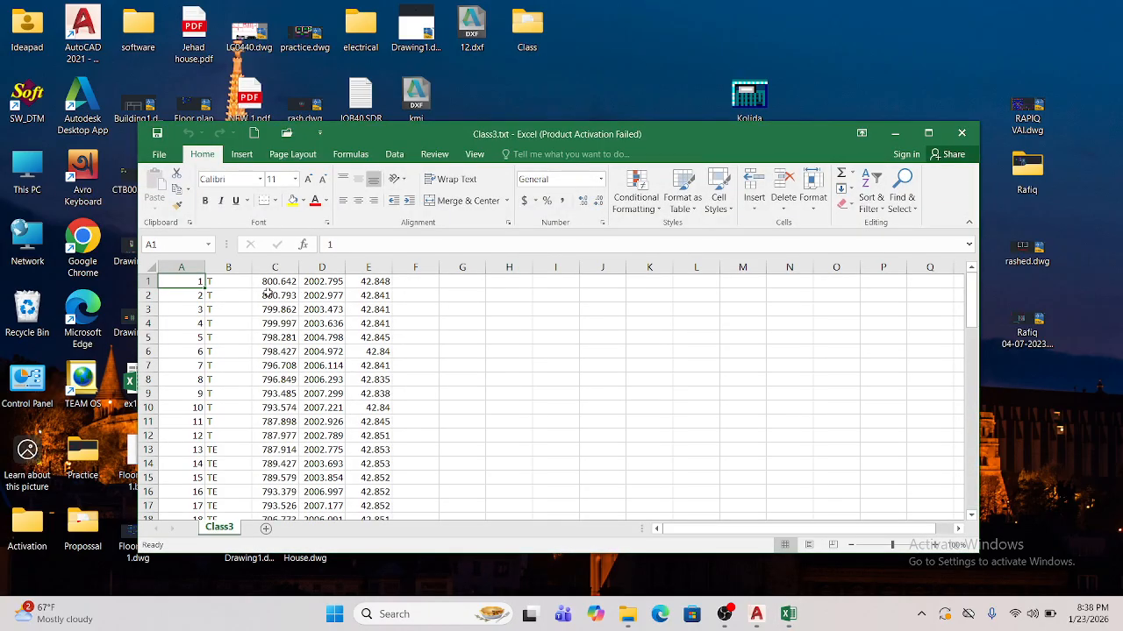
left_click(244, 263)
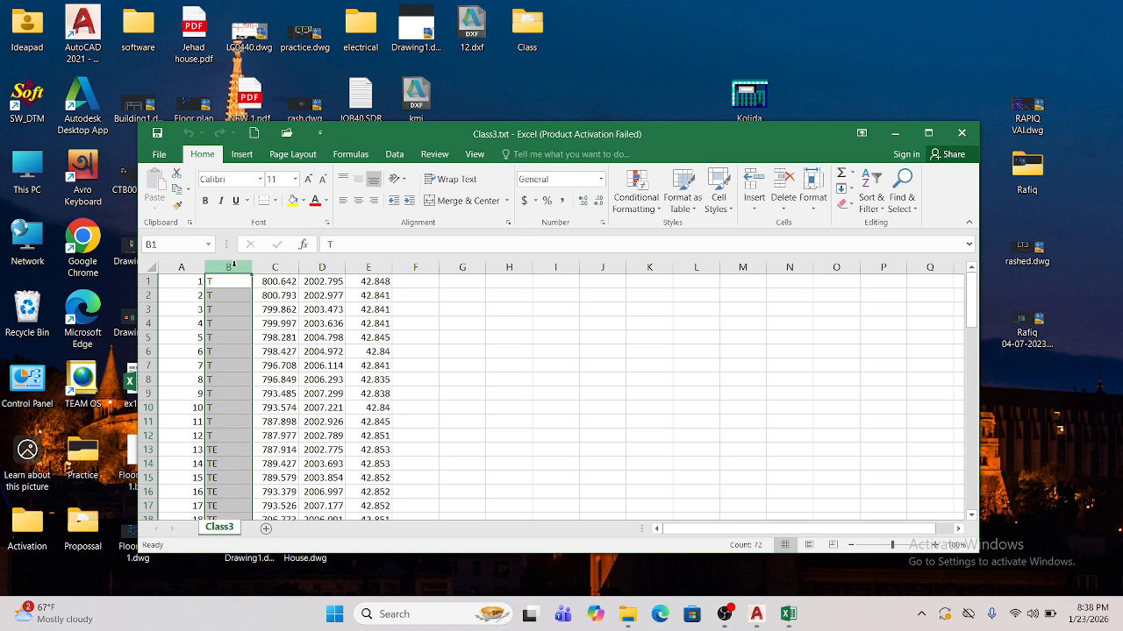
right_click(233, 264)
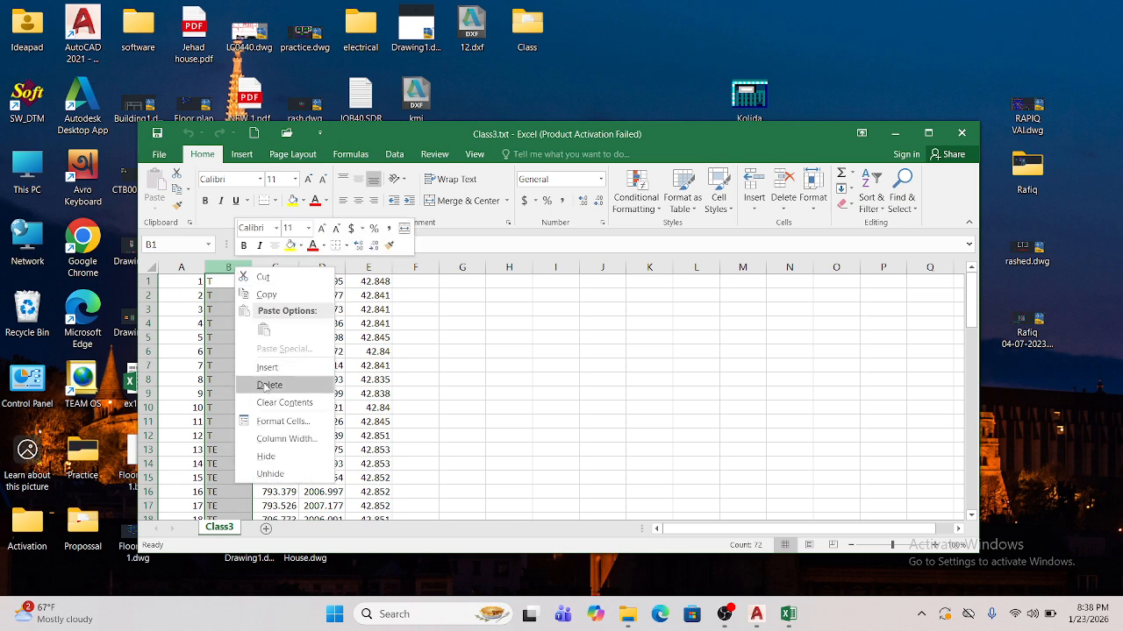
left_click(263, 277)
left_click(415, 267)
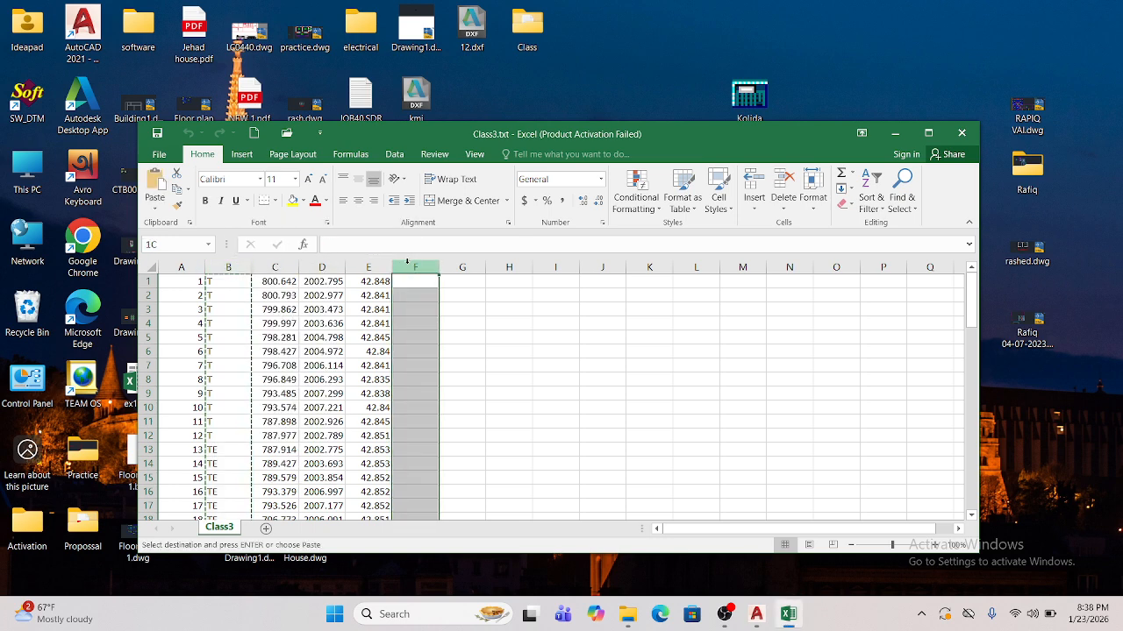
right_click(413, 268)
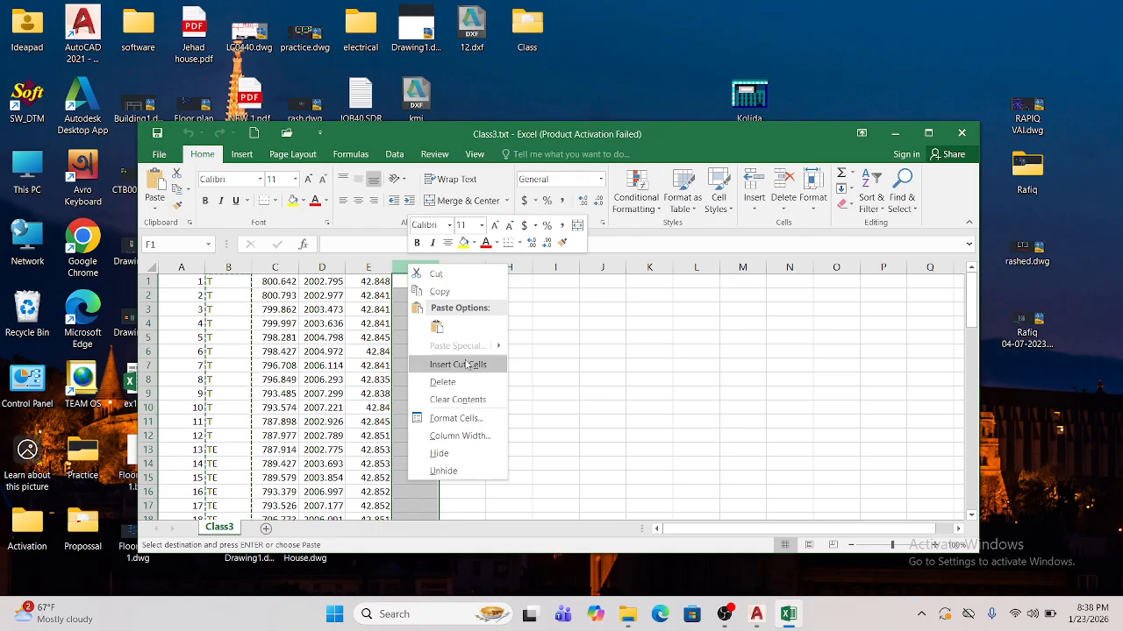
key("Escape")
- Copy the point codes from column B into column F, then clear the pasted copy
left_click(233, 266)
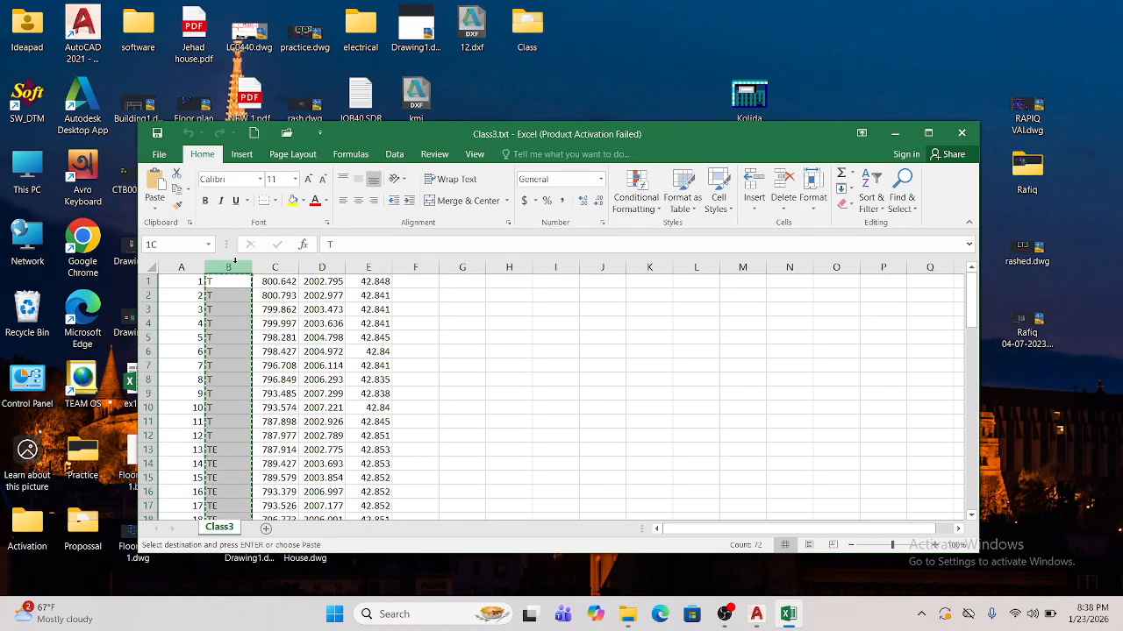
left_click(412, 266)
key("ctrl+v")
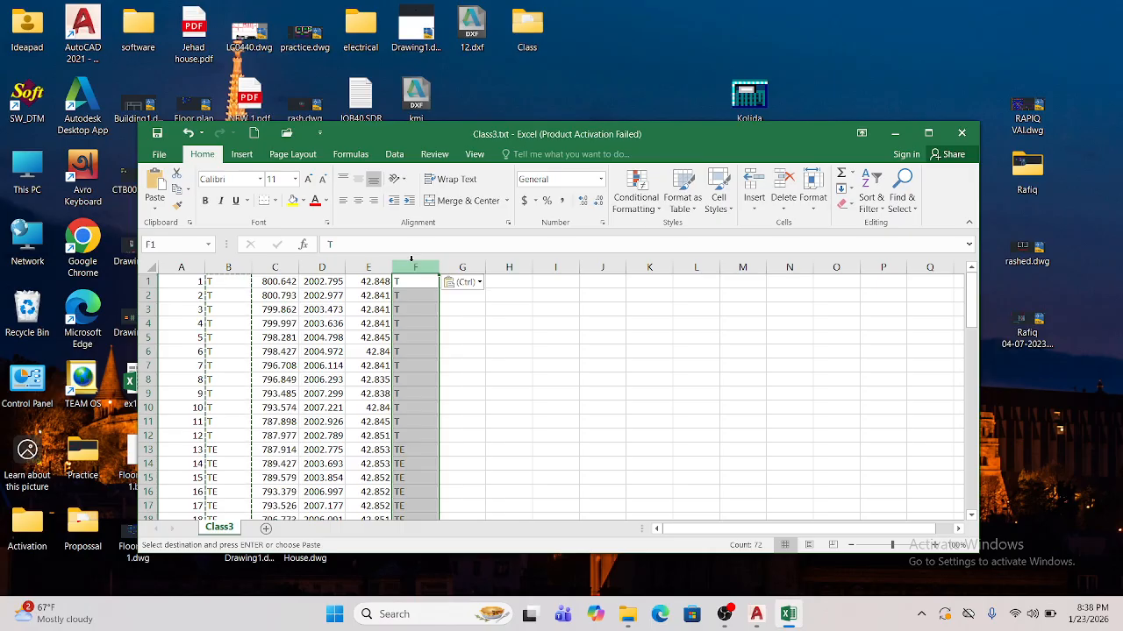
key("Delete")
- Move the point codes from column B to the empty column F
left_click(218, 265)
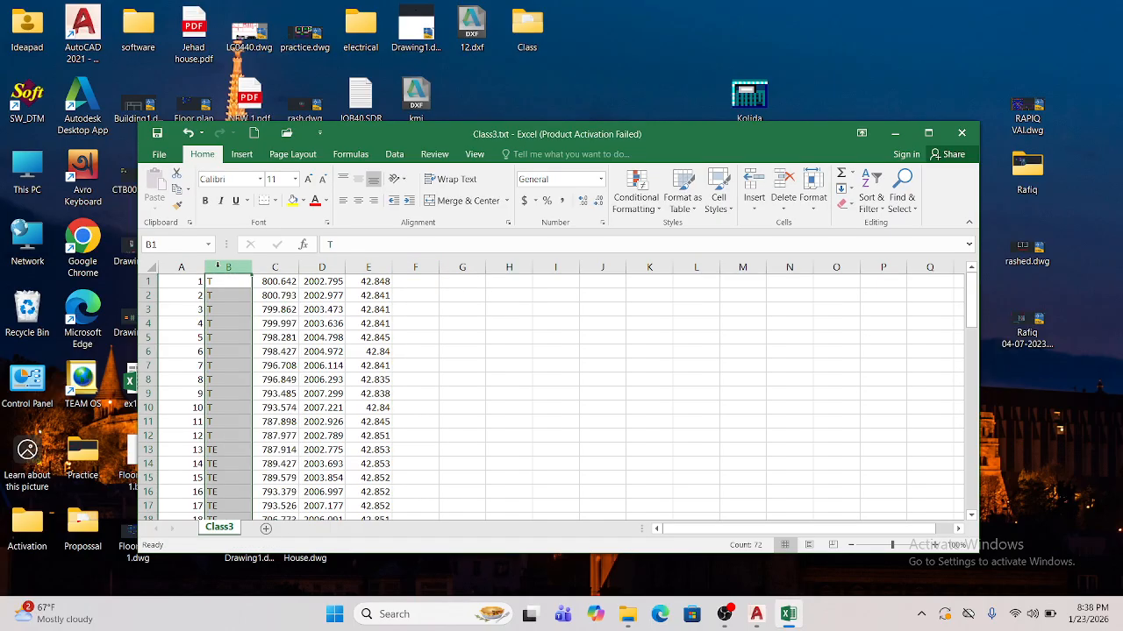
key("ctrl+c")
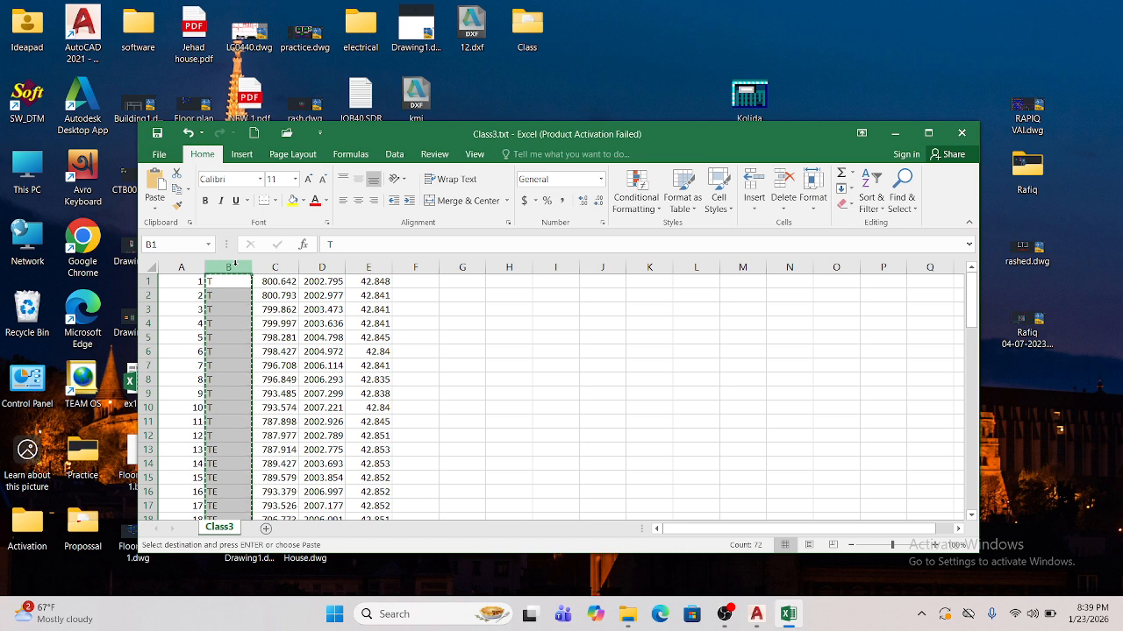
left_click(406, 265)
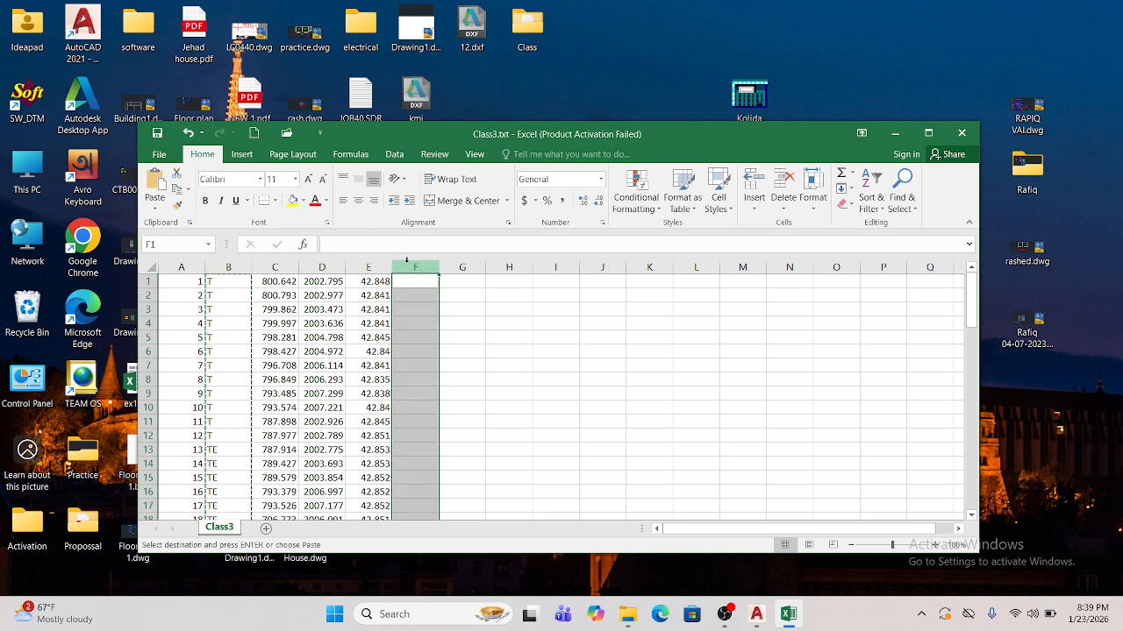
key("Return")
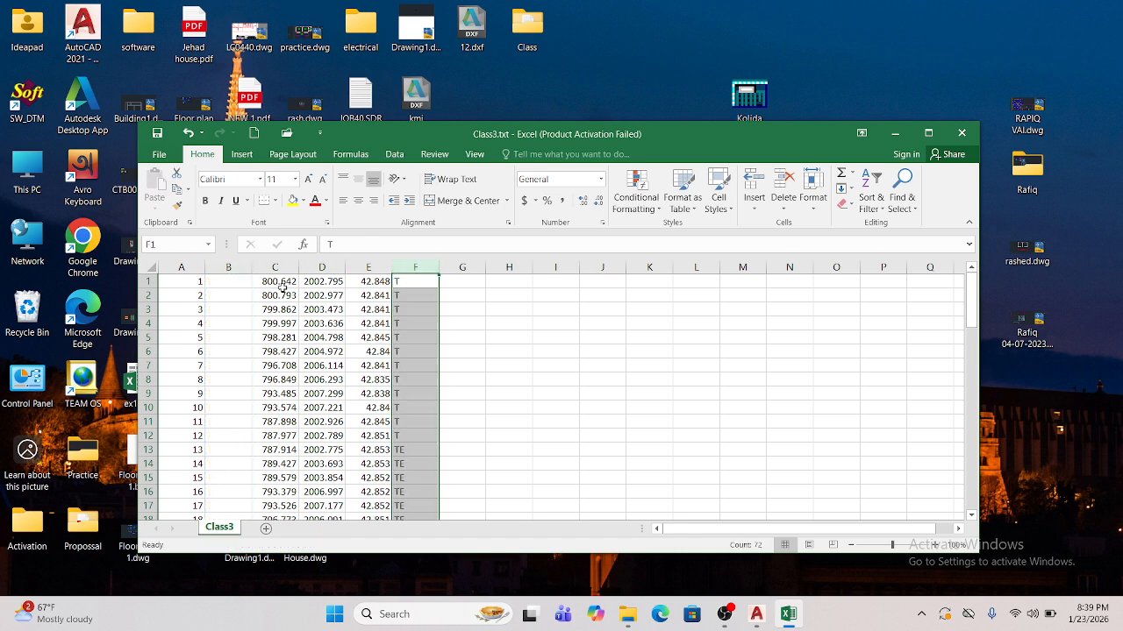
- Delete the emptied column B so the coordinate columns directly follow the point numbers
left_click(239, 268)
right_click(242, 270)
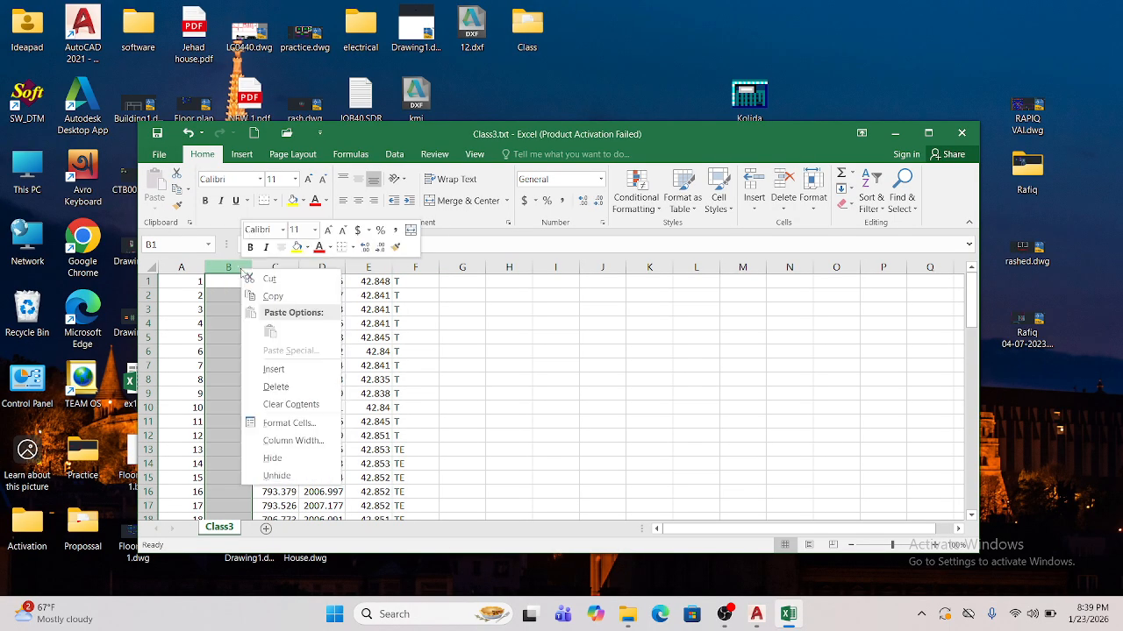
left_click(276, 387)
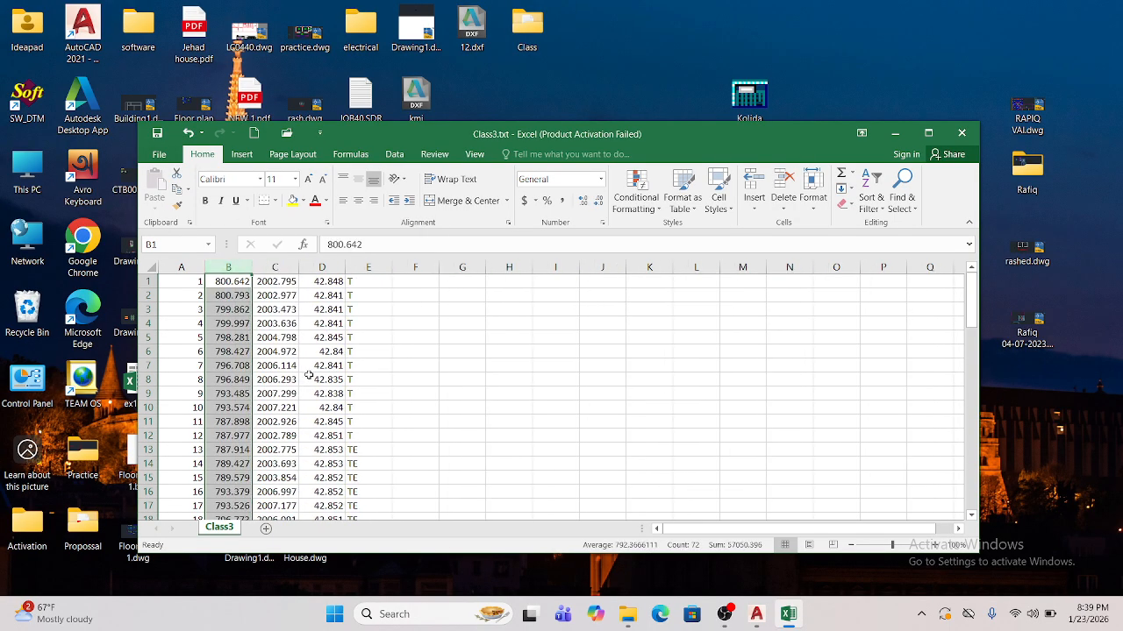
- Undo the column deletion and the move, then cut column B and insert the cut cells before column F
key("ctrl+z")
key("ctrl+z")
left_click(230, 268)
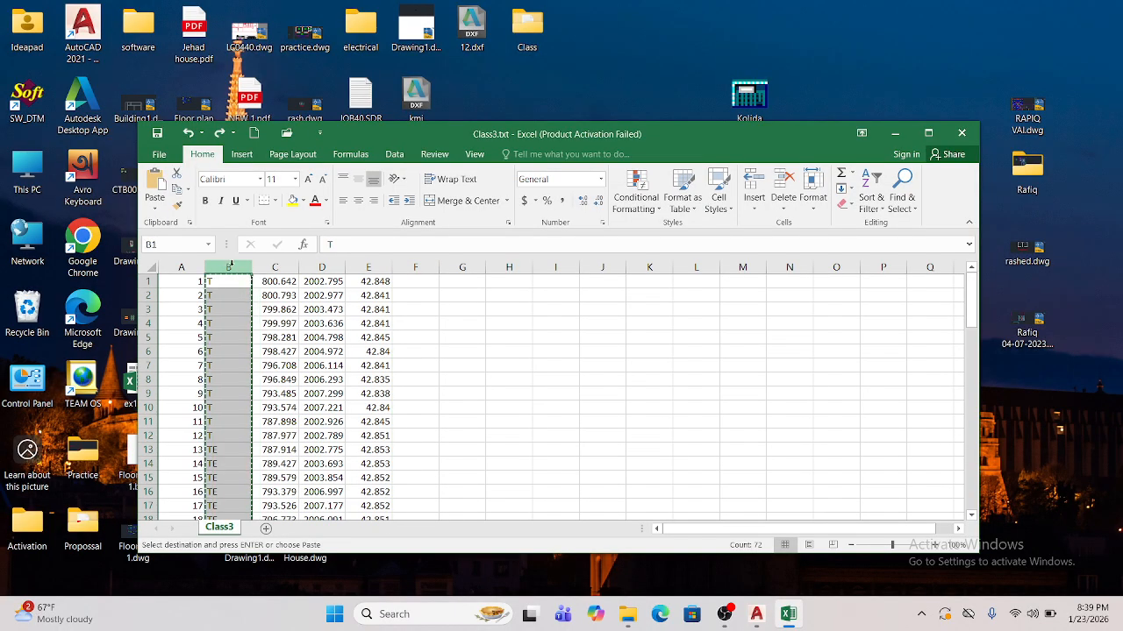
right_click(232, 267)
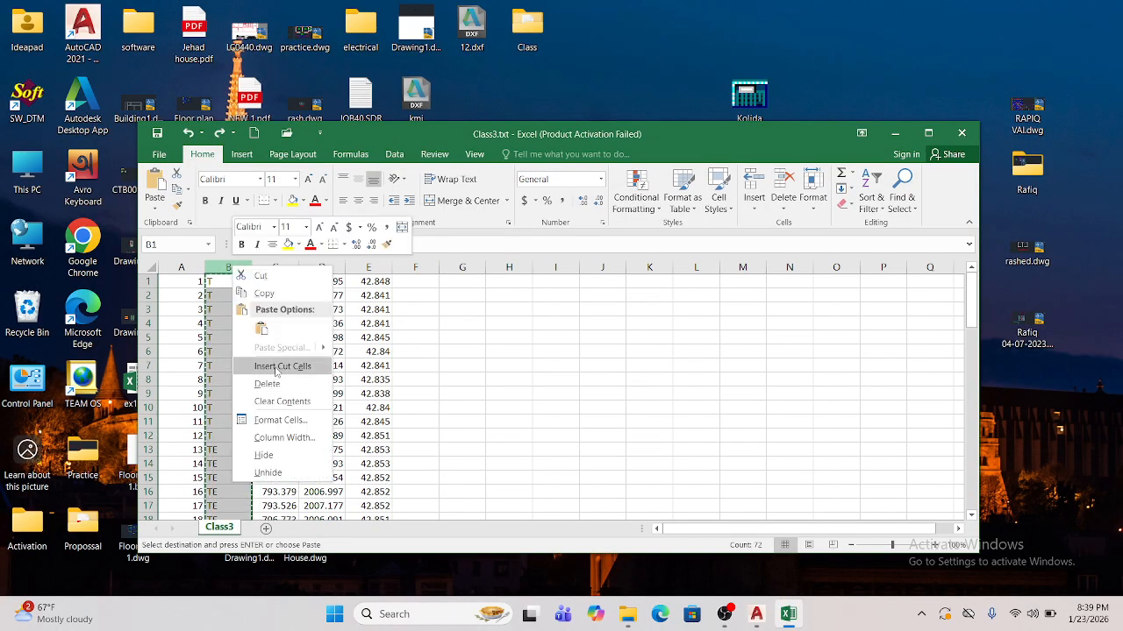
left_click(262, 276)
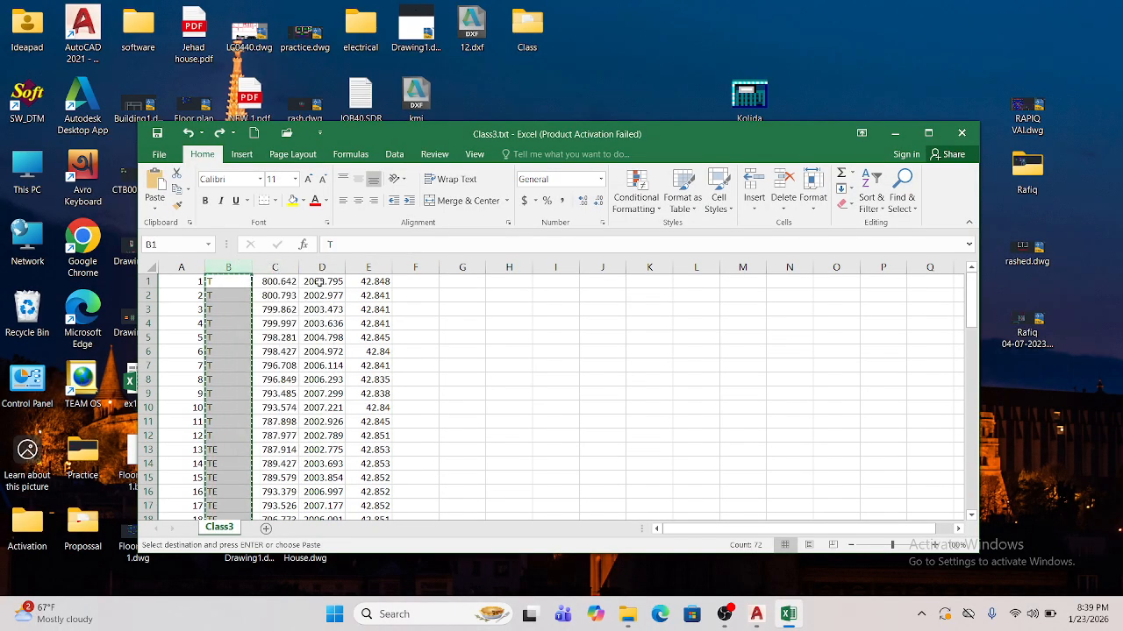
left_click(413, 266)
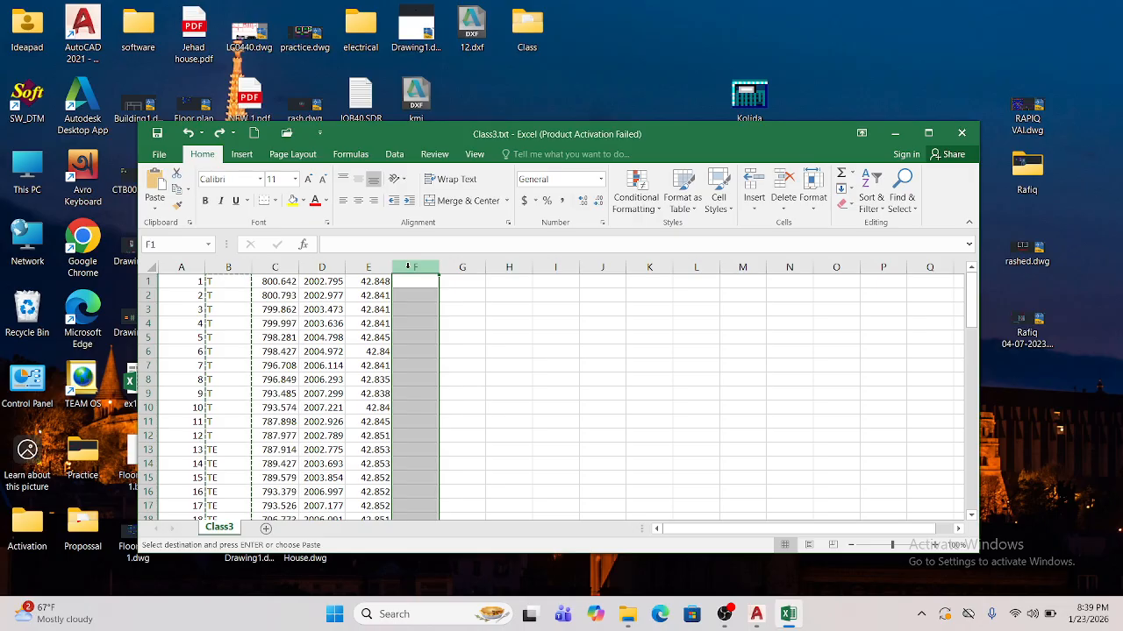
right_click(413, 269)
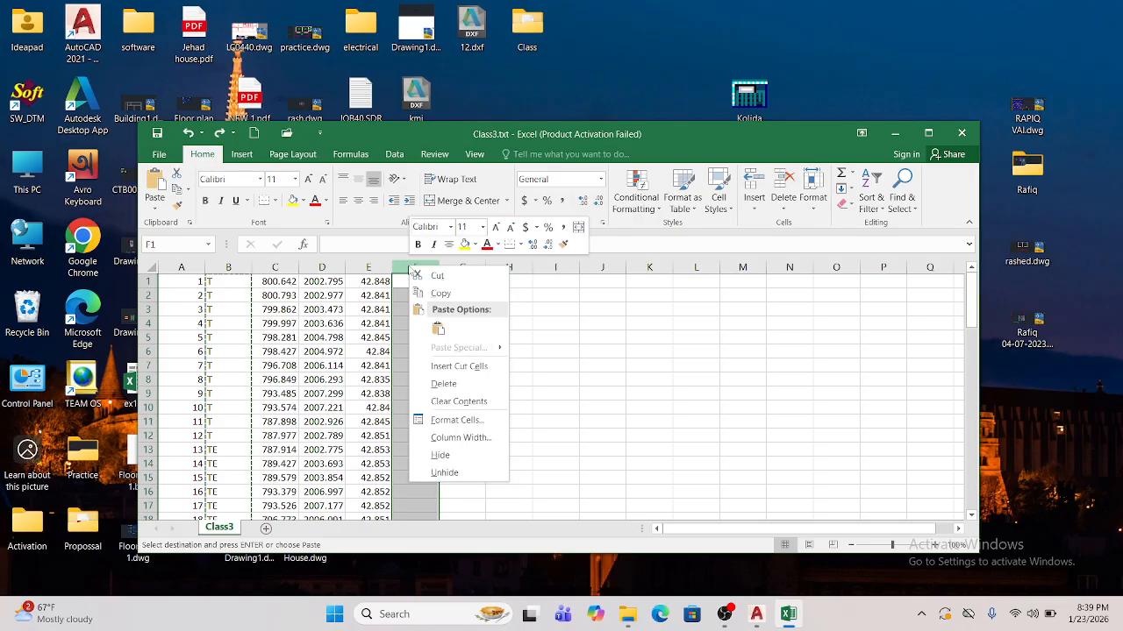
left_click(428, 367)
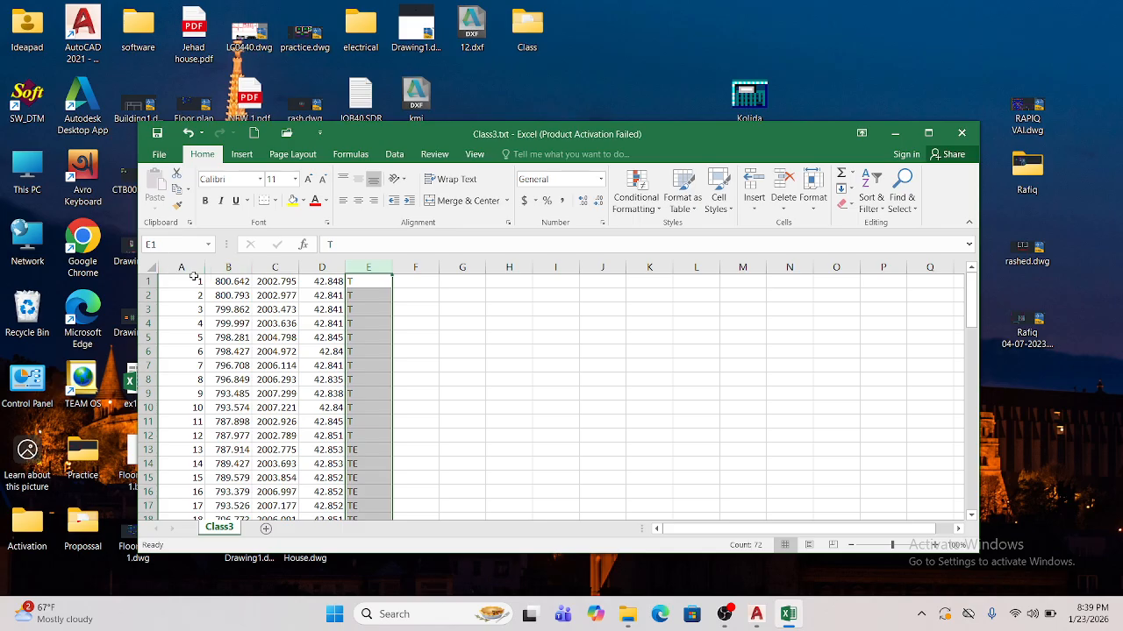
- Auto-fit the widths of columns A to E, then select all point data from A1 through row 72
left_click_drag(180, 266, 389, 266)
double_click(390, 266)
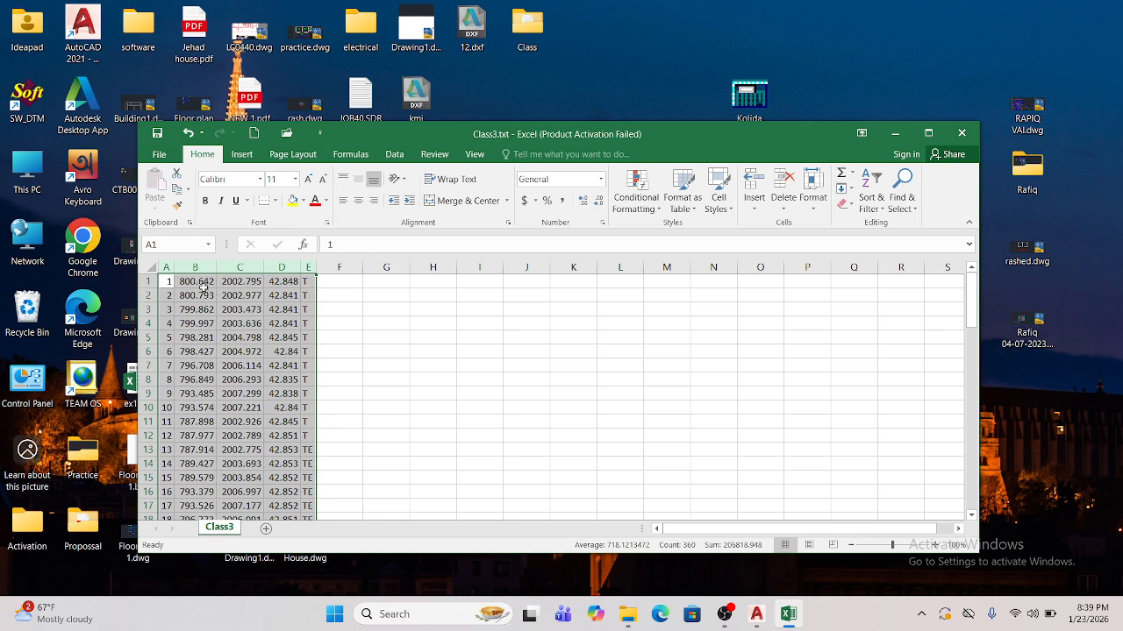
left_click_drag(170, 281, 309, 284)
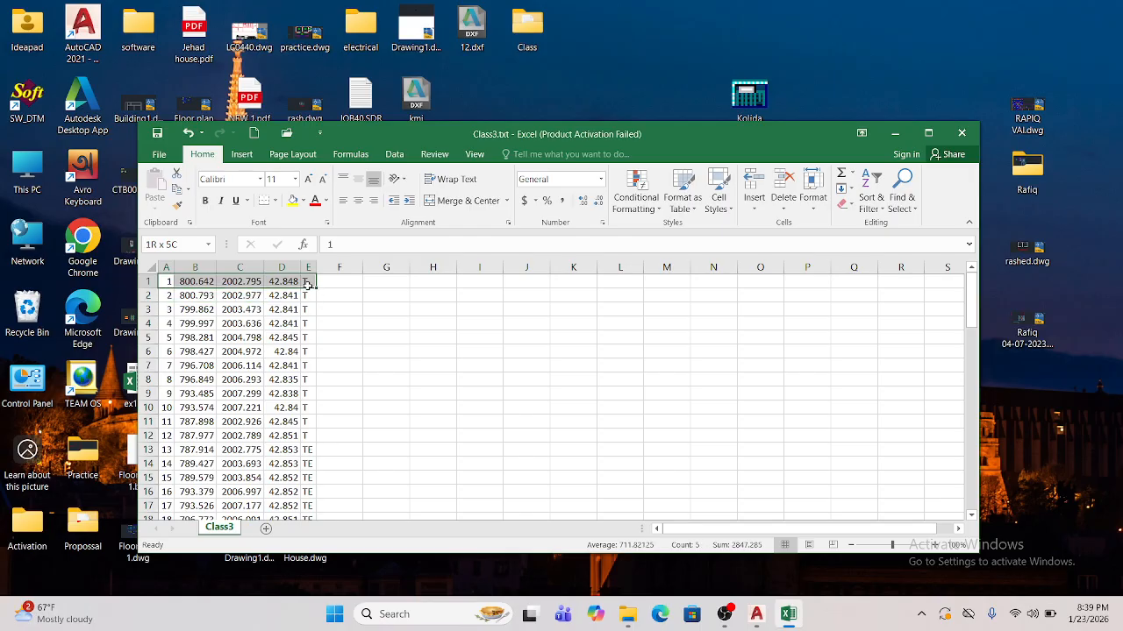
left_click_drag(309, 283, 309, 283)
key("ctrl+shift+Down")
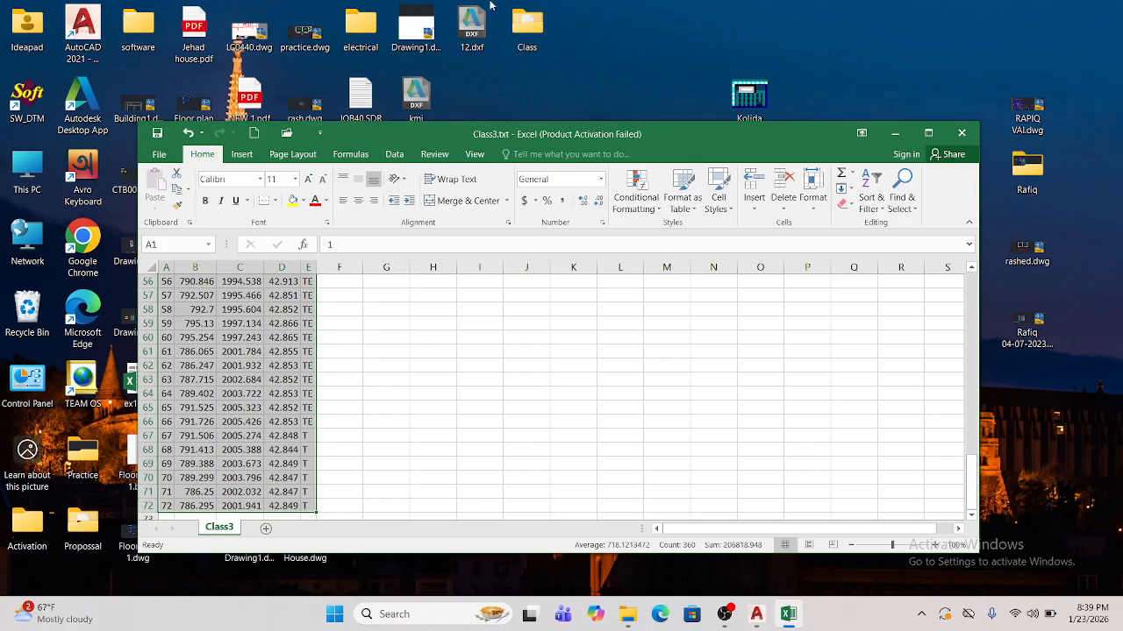
scroll(228, 392, "down", 2)
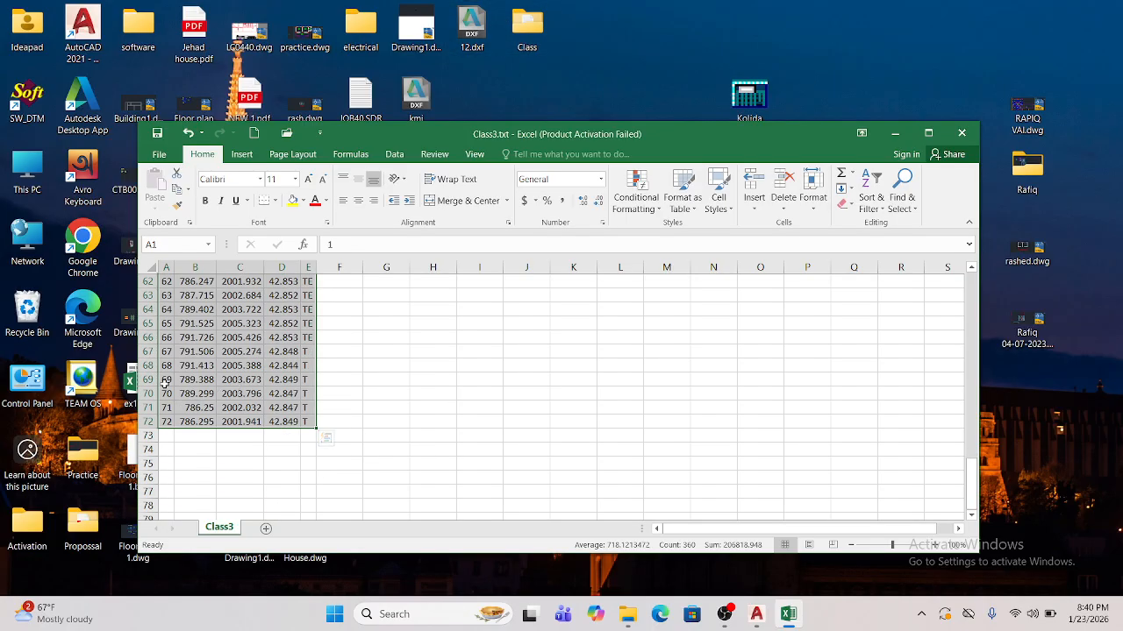
- Copy the point data in rows 70 to 72 and paste the duplicate starting at cell A74
left_click_drag(166, 394, 302, 422)
key("ctrl+c")
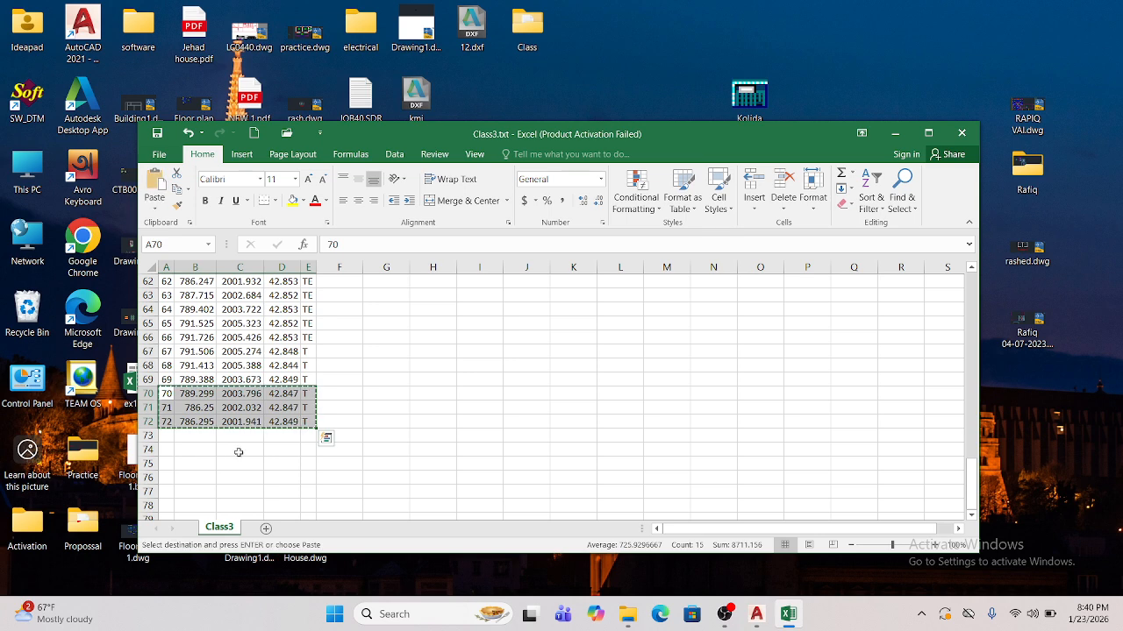
left_click(169, 449)
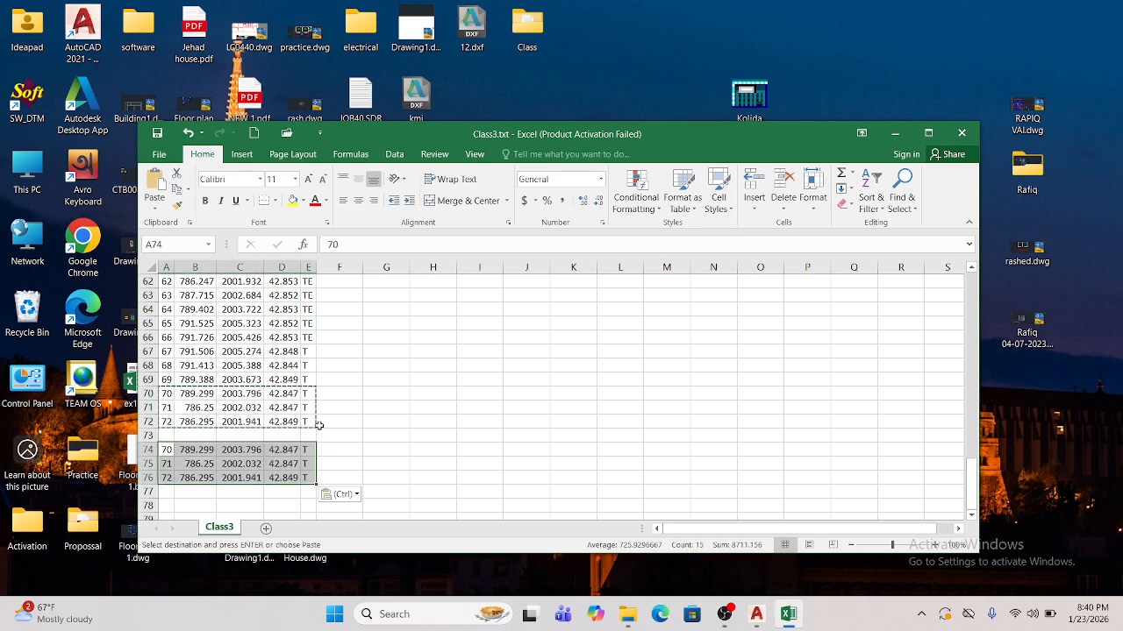
left_click(342, 408)
- Select the first point row across columns A to E and extend the selection down across the blank row through row 76
scroll(183, 318, "up", 16)
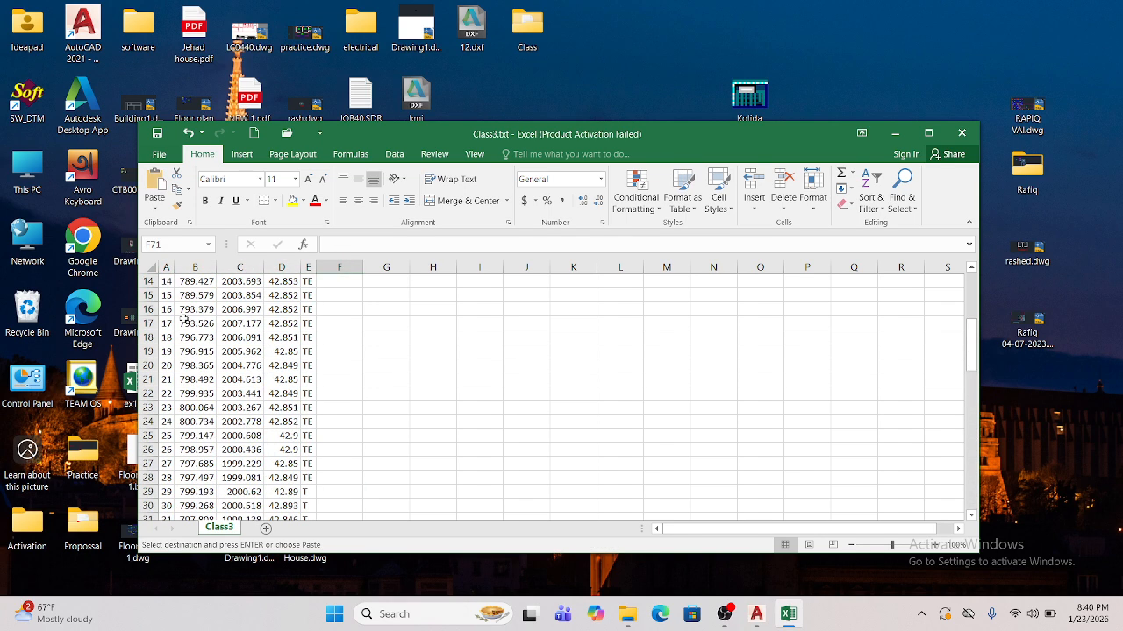
scroll(183, 319, "up", 5)
left_click_drag(171, 282, 302, 282)
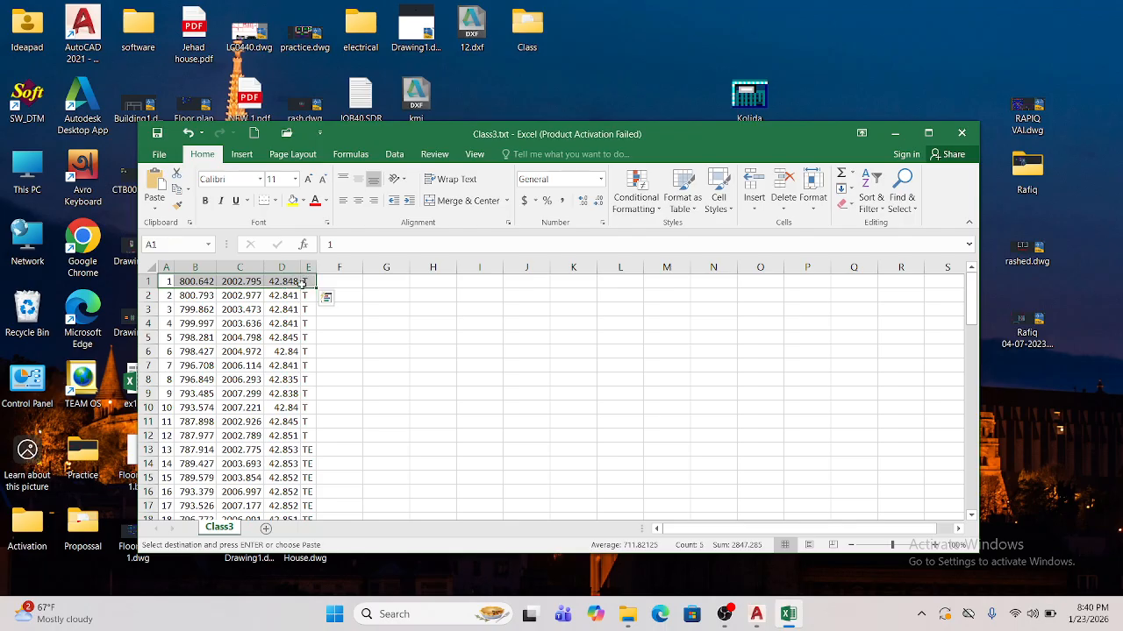
key("ctrl+shift+Down")
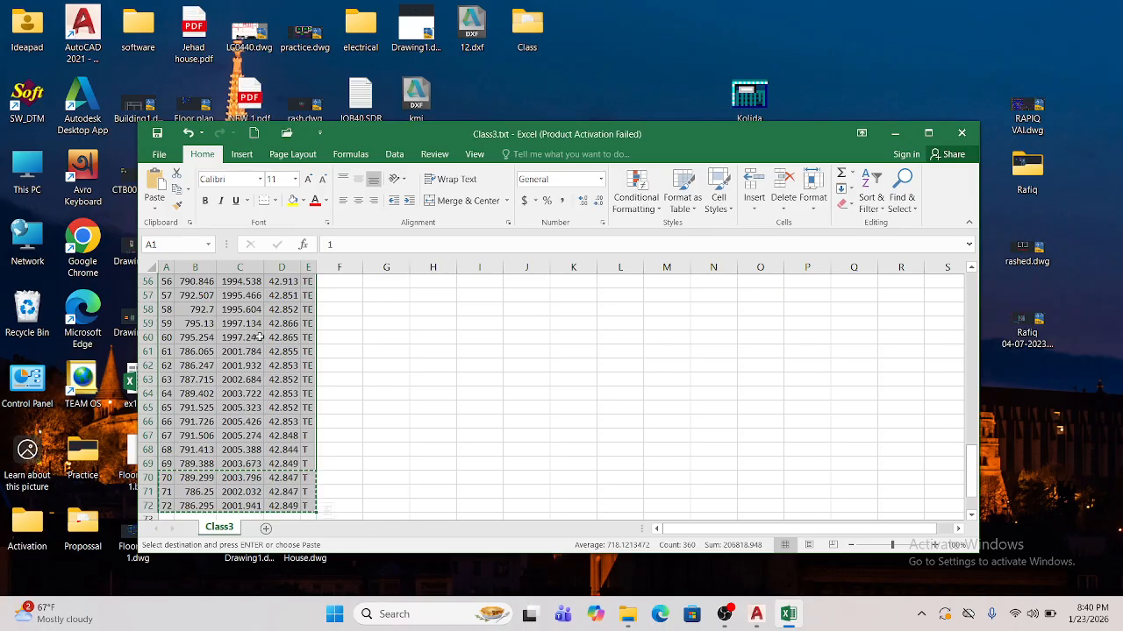
scroll(253, 350, "down", 3)
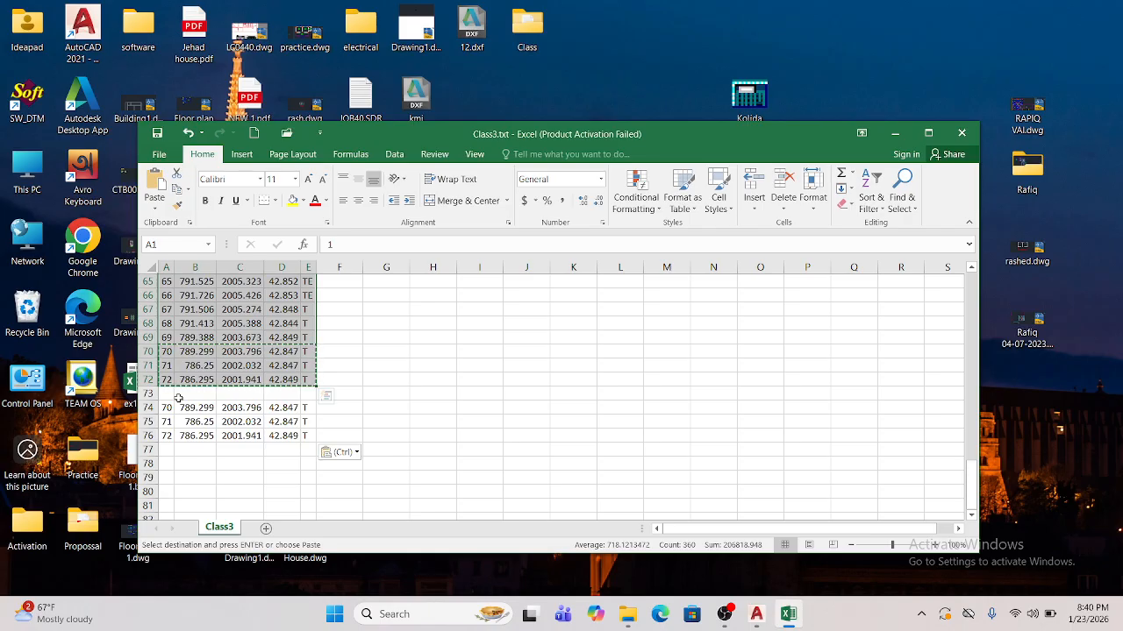
left_click_drag(178, 398, 178, 399)
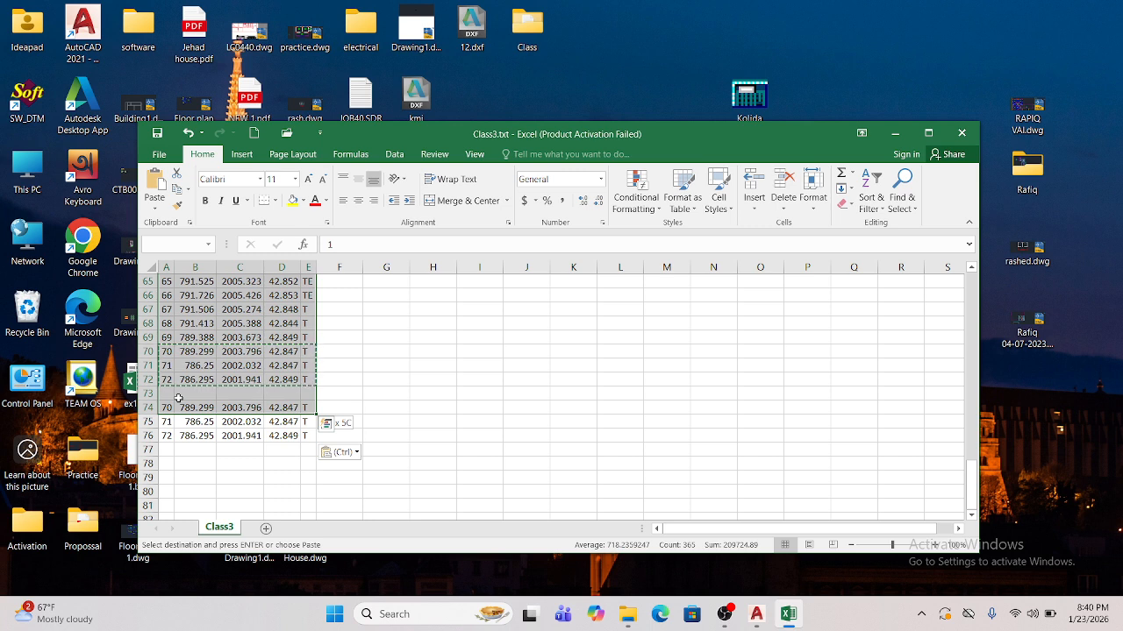
key("ctrl+shift+Down")
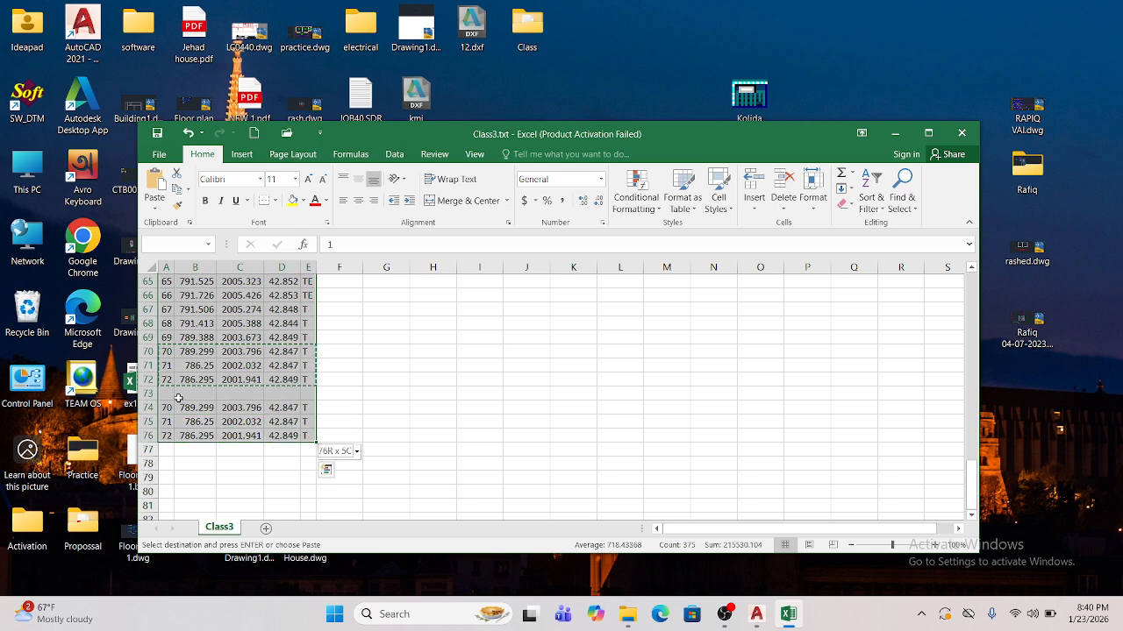
key("ctrl+shift+Down")
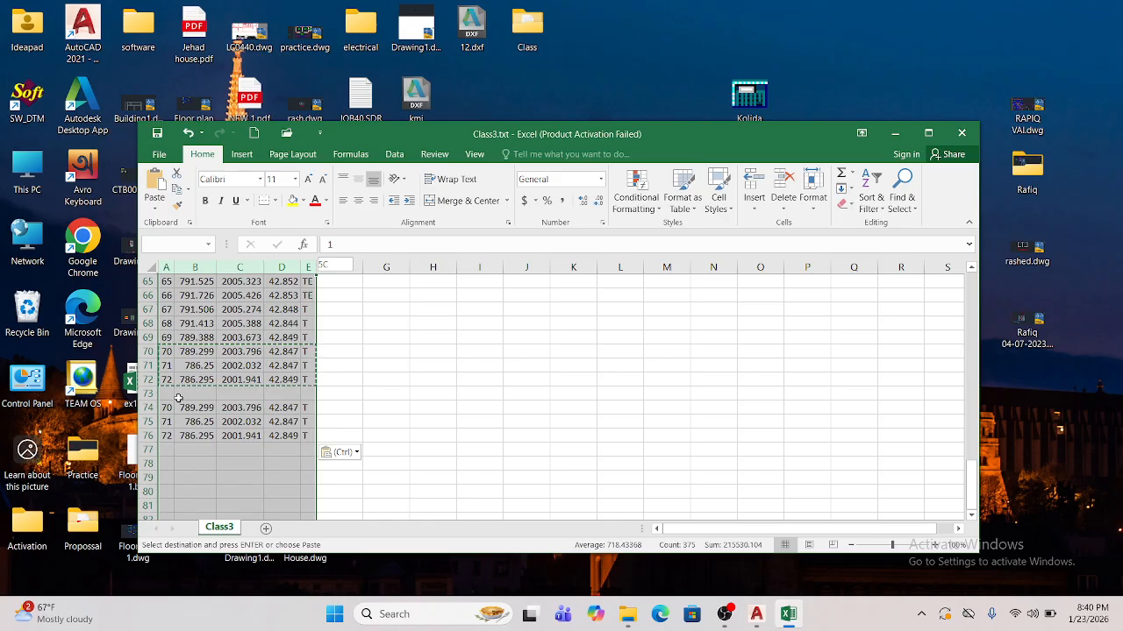
key("ctrl+shift+Up")
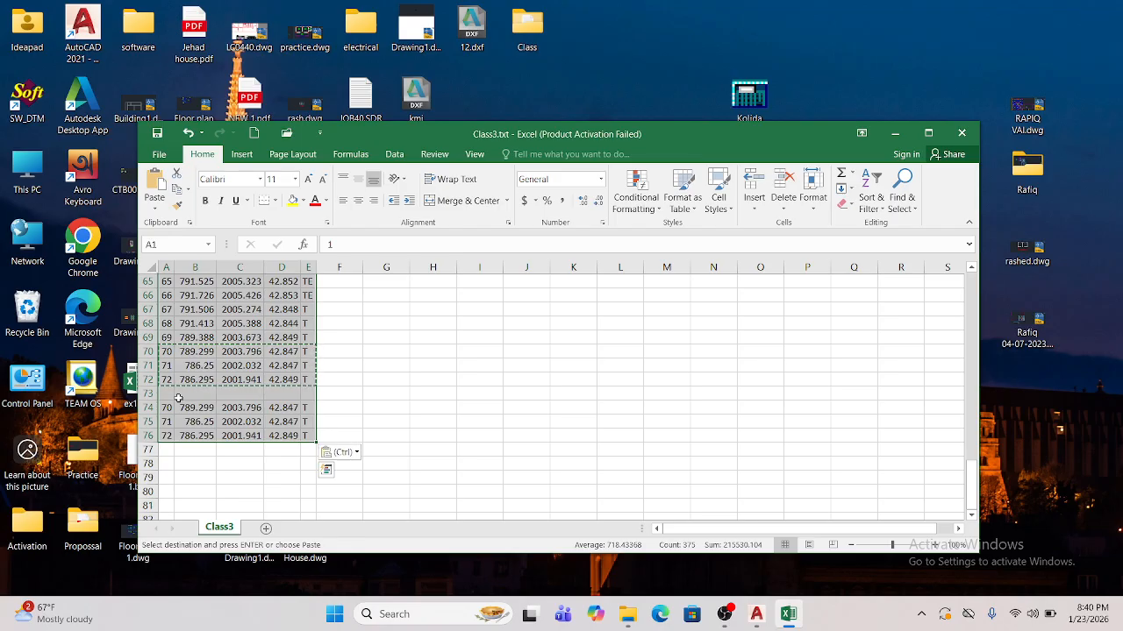
- Clear the duplicate rows below the point table in A73:E76
left_click_drag(180, 390, 310, 439)
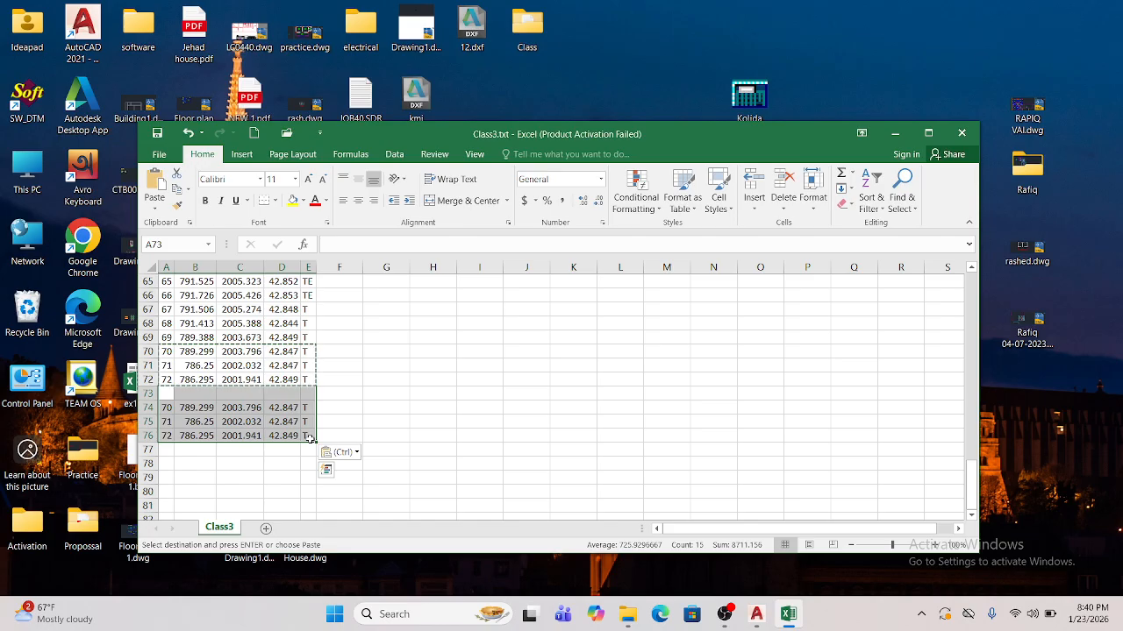
key("Delete")
- Select the point table from row 72 up to row 1 across columns A to E and copy it
left_click_drag(170, 380, 312, 376)
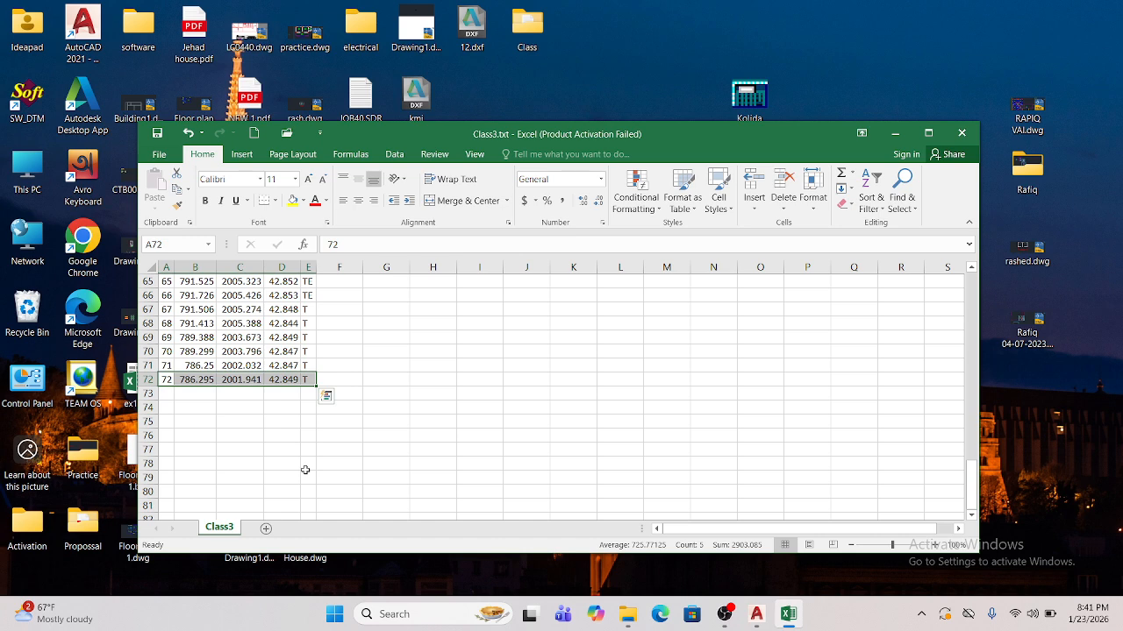
key("ctrl+shift+Up")
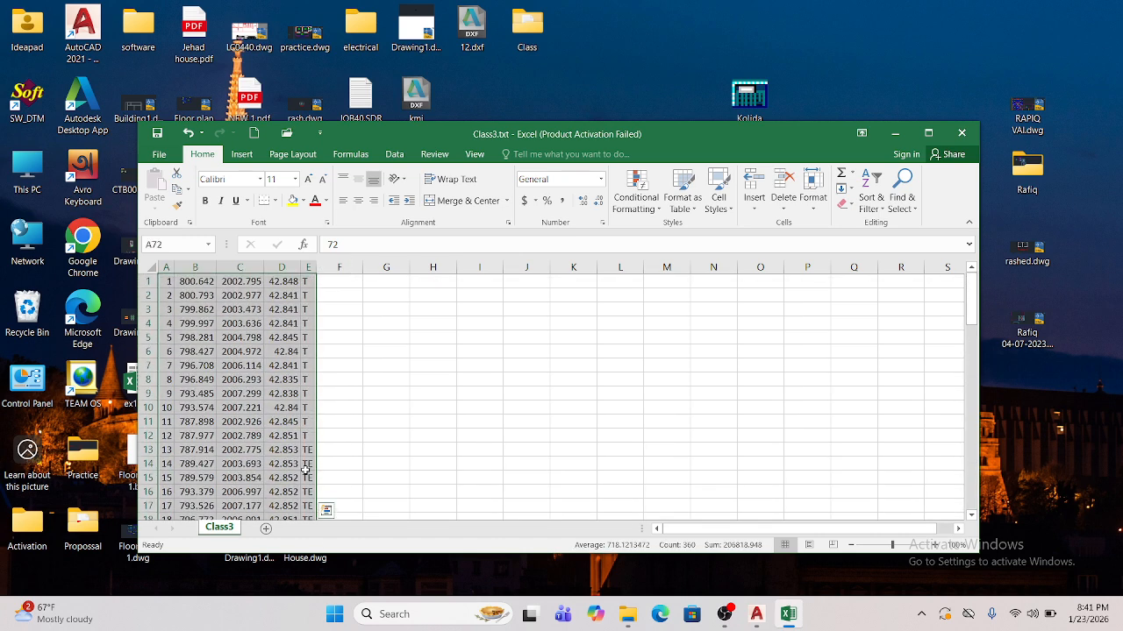
key("ctrl+c")
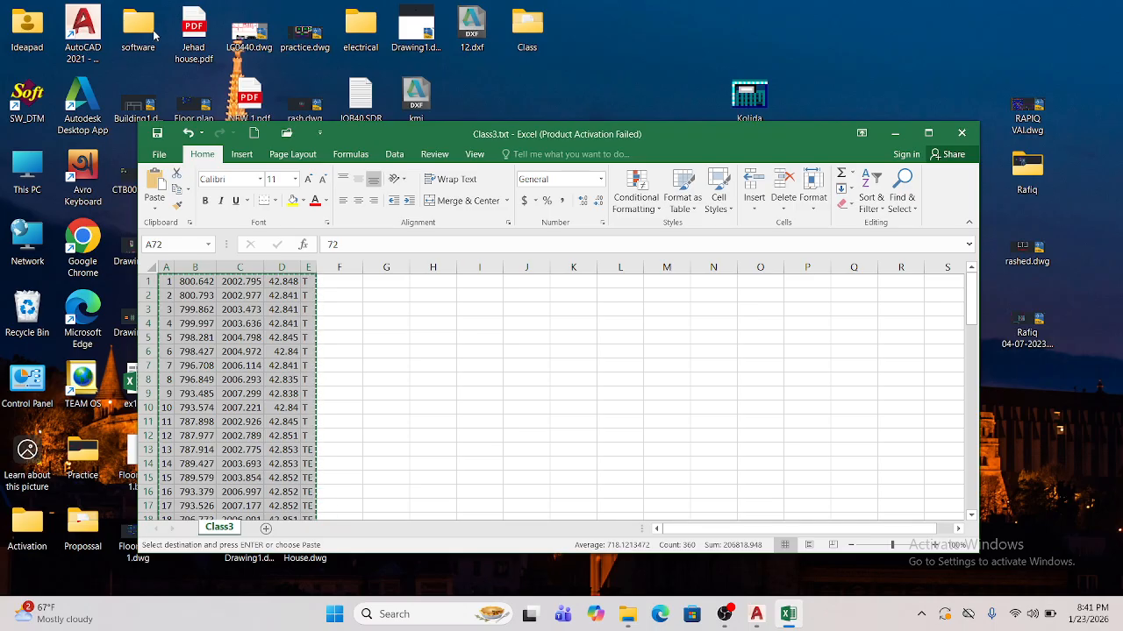
- Create a new blank workbook and place its window beside the Class3 data
left_click(159, 156)
left_click(195, 210)
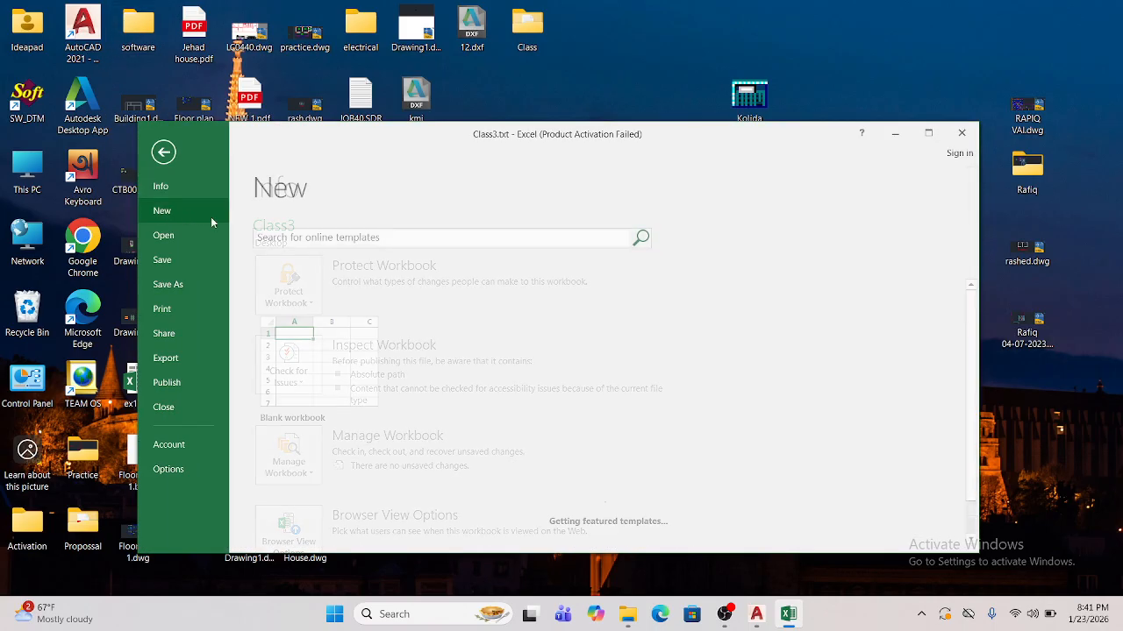
left_click(302, 329)
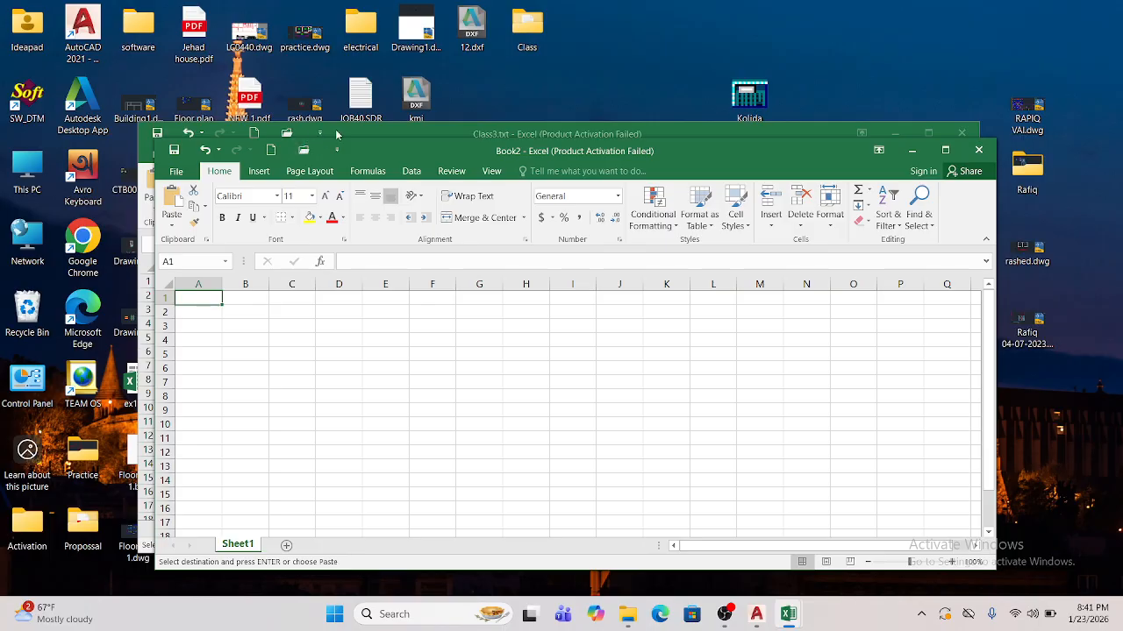
left_click(336, 150)
left_click(530, 153)
left_click_drag(530, 152, 784, 148)
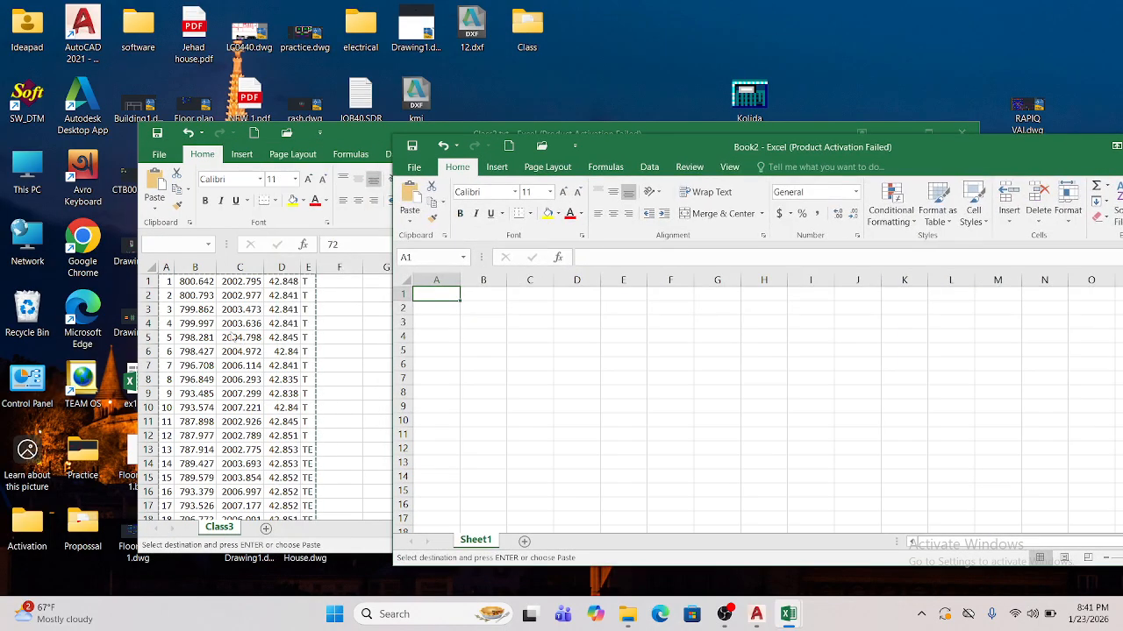
- Enter the sample text "hfdshfhdf" in B4, "egseg" in B5 and "sgs" in C5 of the new workbook
left_click(482, 336)
type("hfdshfhdf")
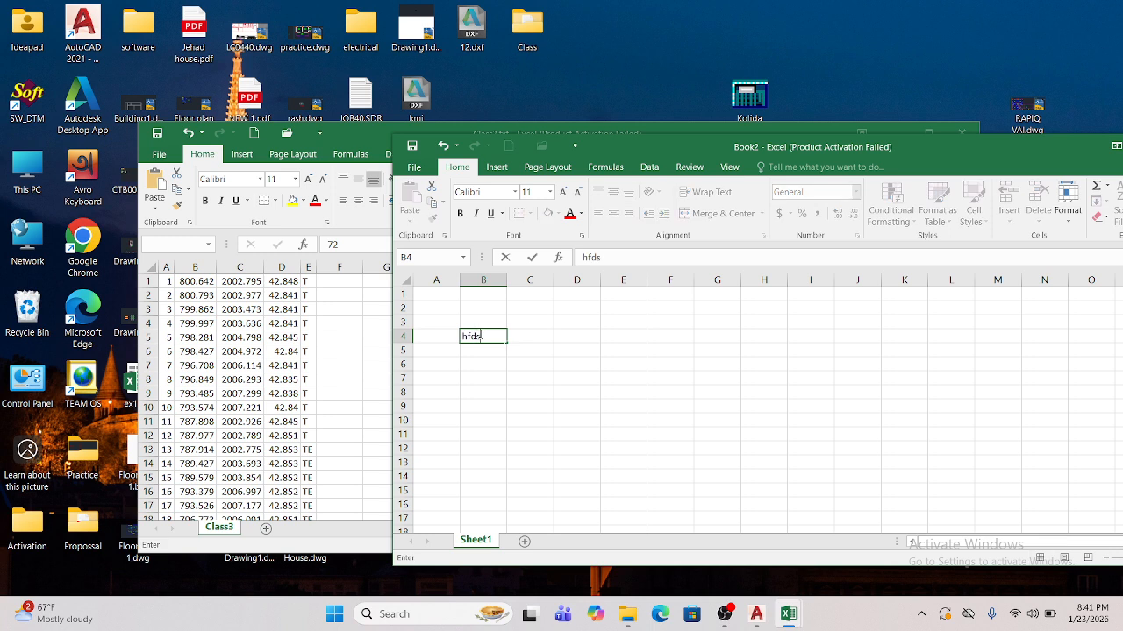
key("Return")
type("egseg")
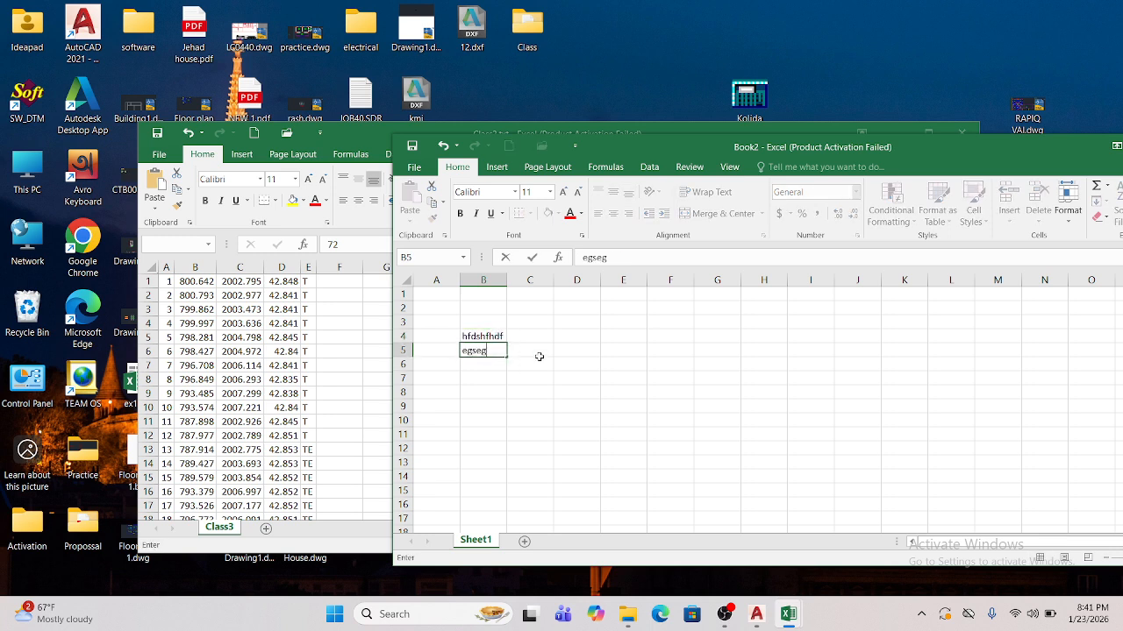
left_click_drag(536, 356, 530, 365)
type("sgs")
left_click(480, 394)
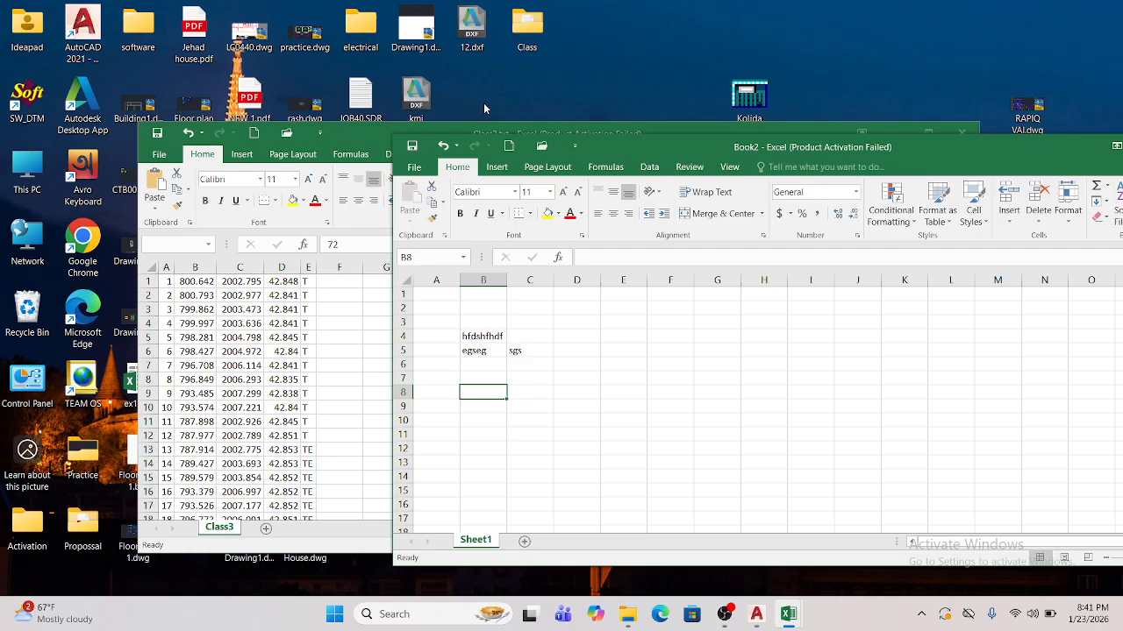
- Launch SW_DTM and open its list of point commands
double_click(17, 101)
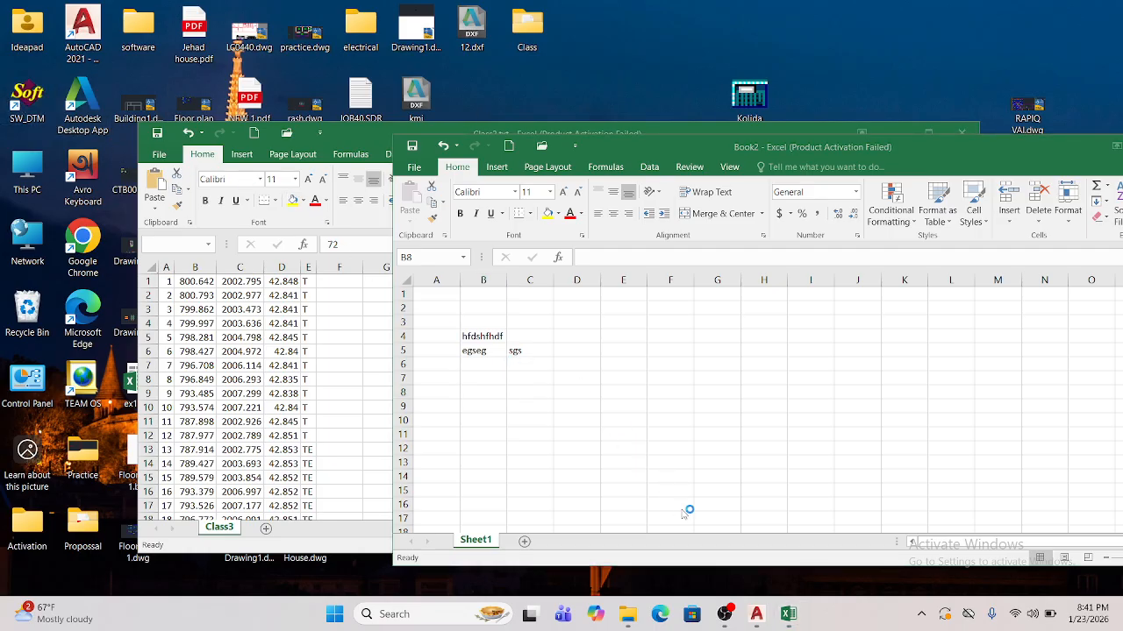
left_click(120, 122)
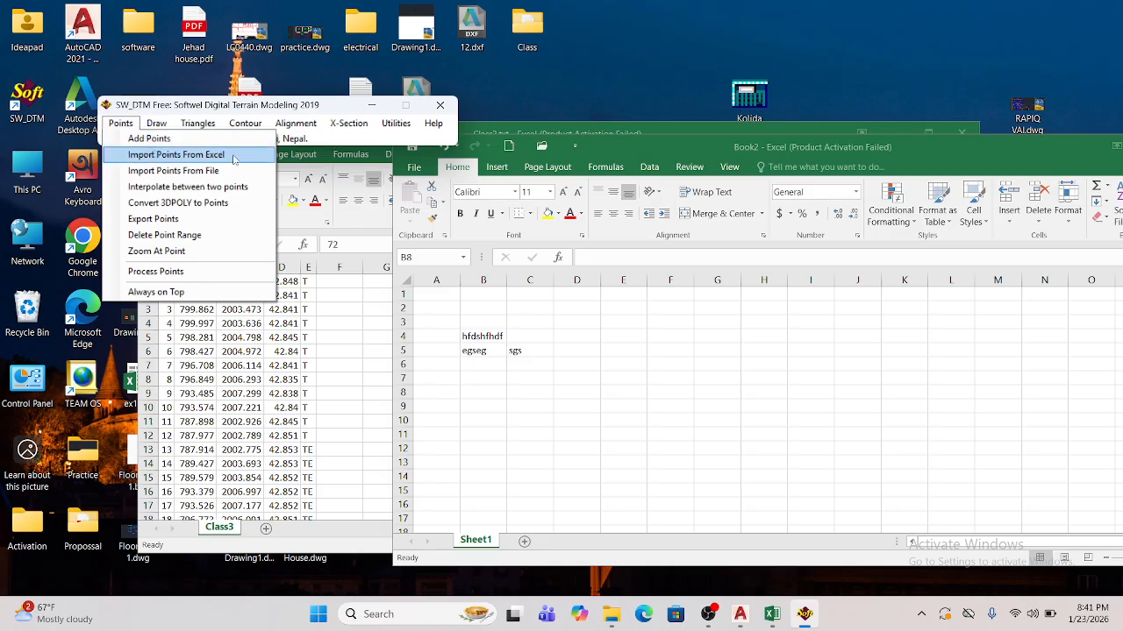
- Select the first ten point rows, A1:E10, in the Class3 workbook and briefly switch to SW_DTM and back
left_click(200, 384)
left_click_drag(169, 281, 314, 410)
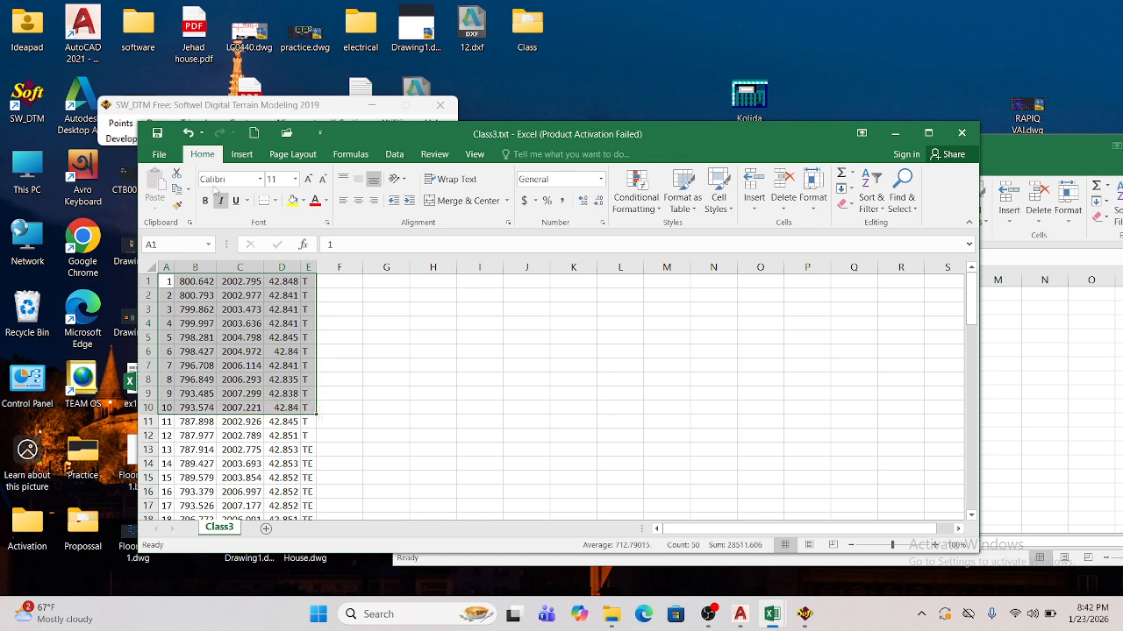
left_click(115, 129)
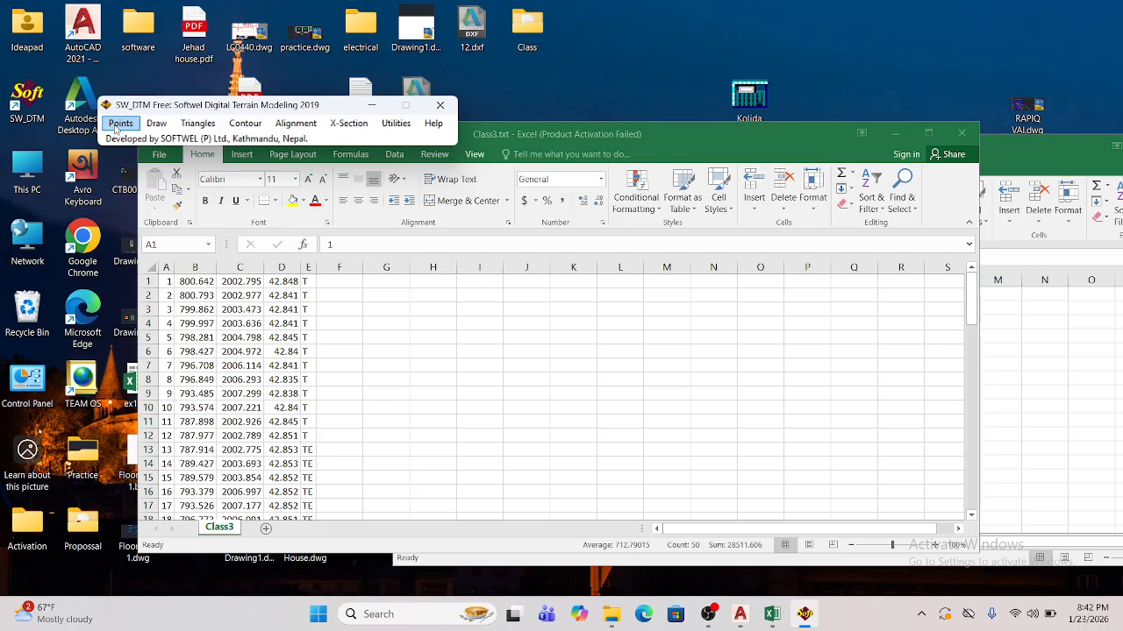
left_click(248, 294)
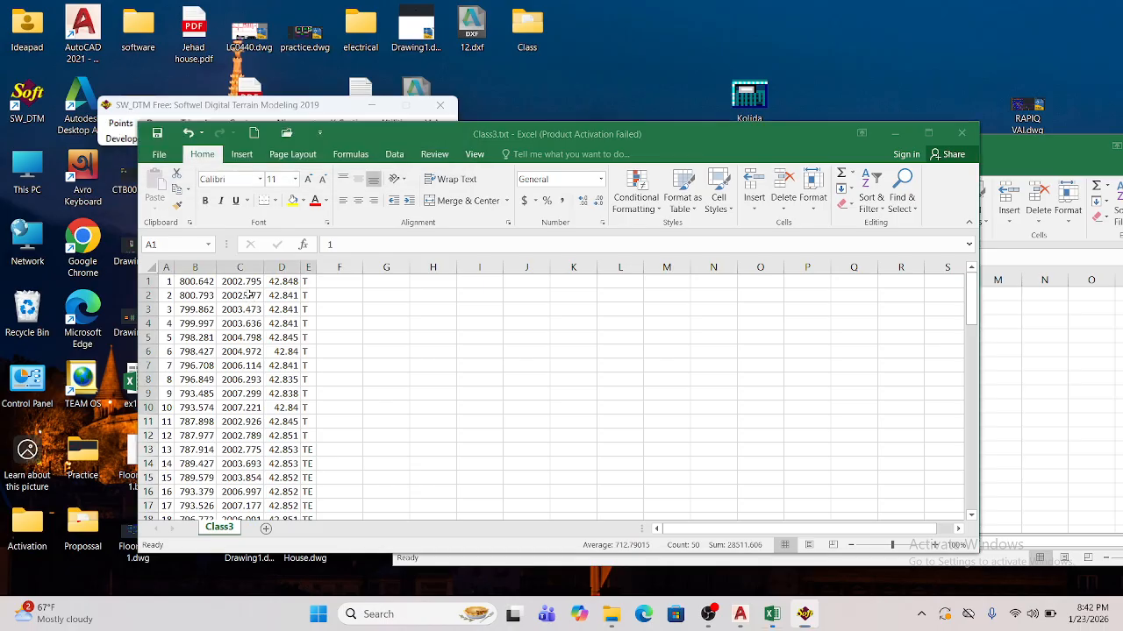
- Select all point rows of the Class3 sheet, A1:E72, and copy them
left_click_drag(164, 280, 300, 319)
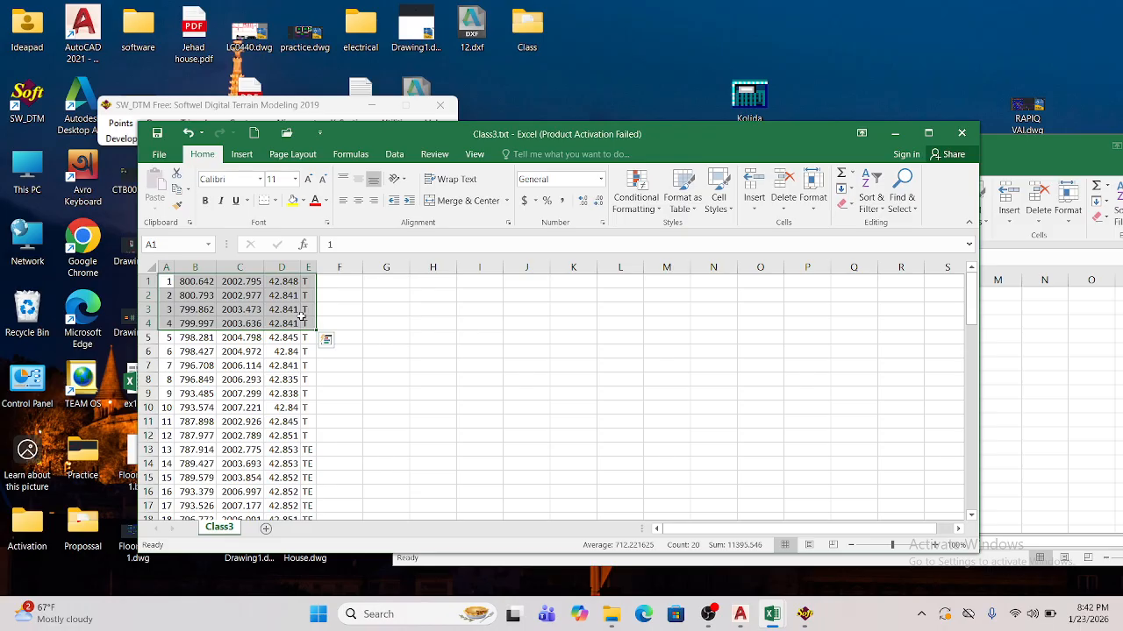
key("ctrl+shift+Down")
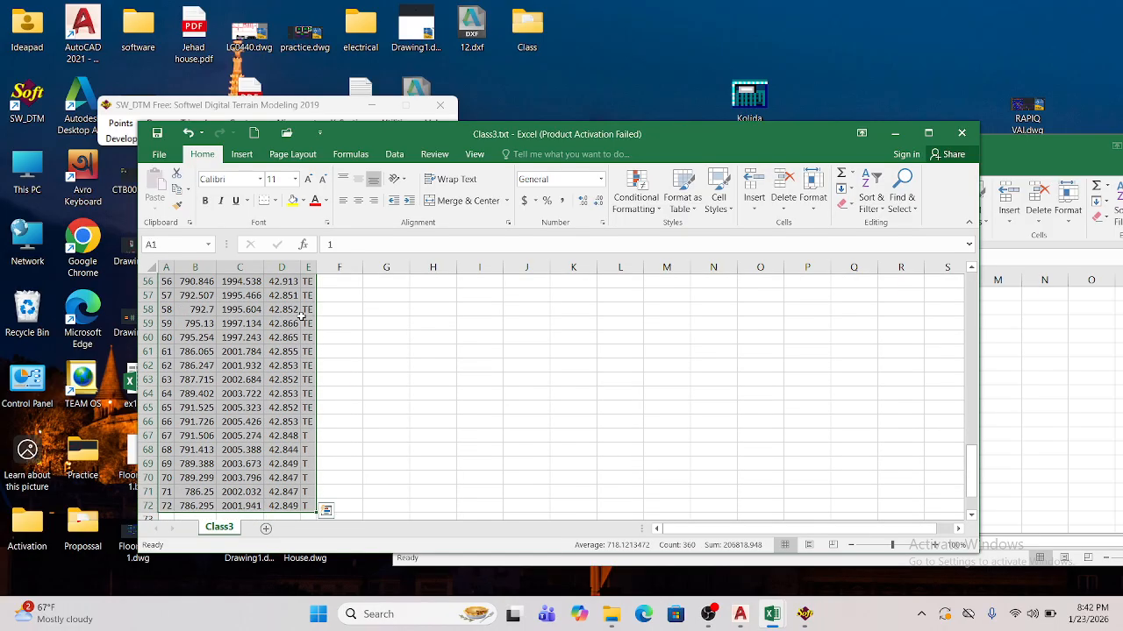
key("ctrl+c")
scroll(300, 312, "up", 8)
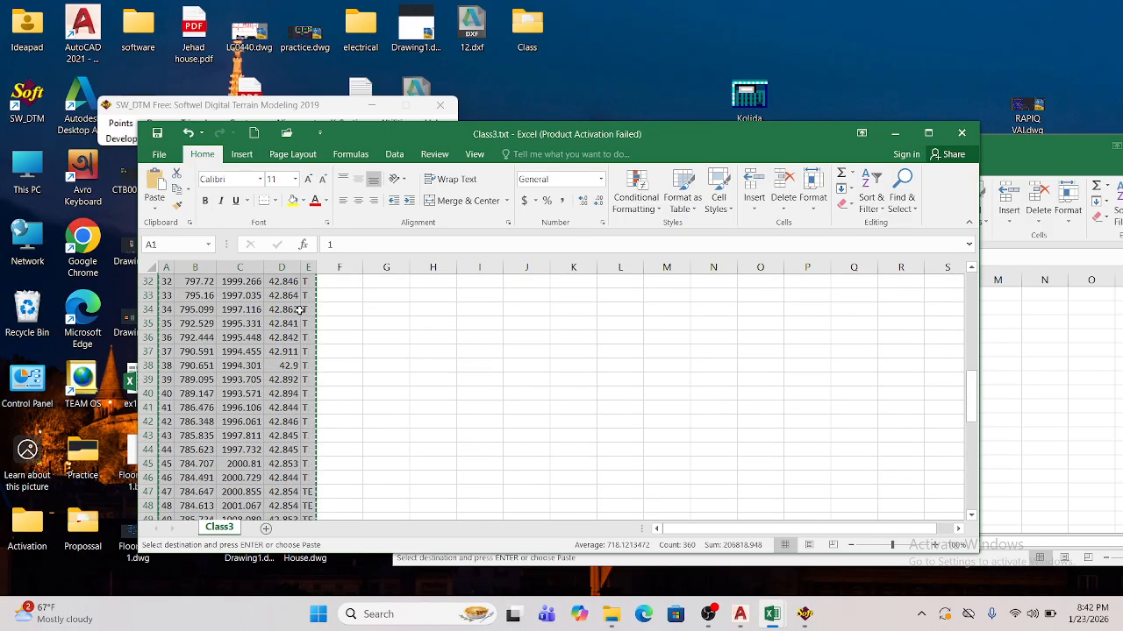
scroll(300, 311, "up", 10)
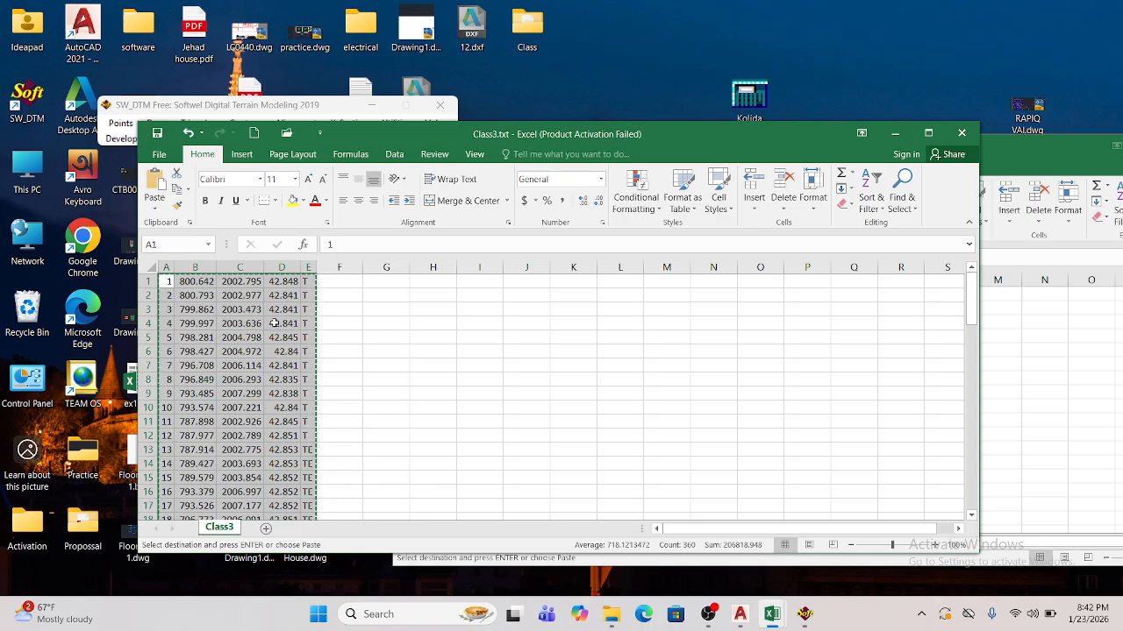
- Switch to AutoCAD, tile its Drawing1 window on the right half of the screen beside Excel and SW_DTM, and collapse the Properties palette
left_click(269, 104)
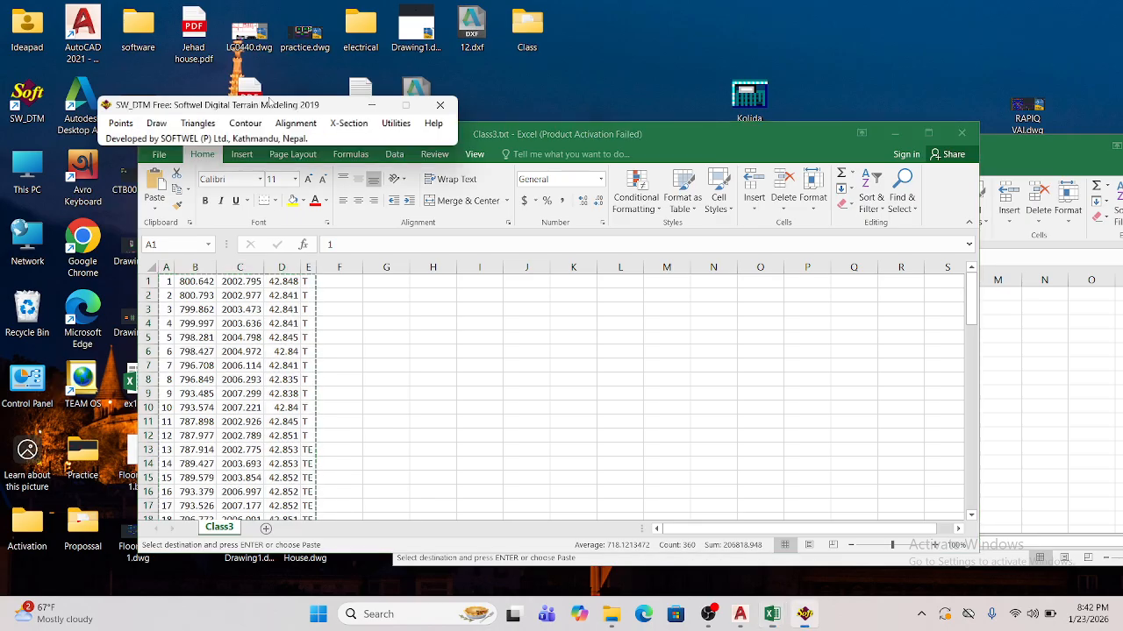
left_click(739, 614)
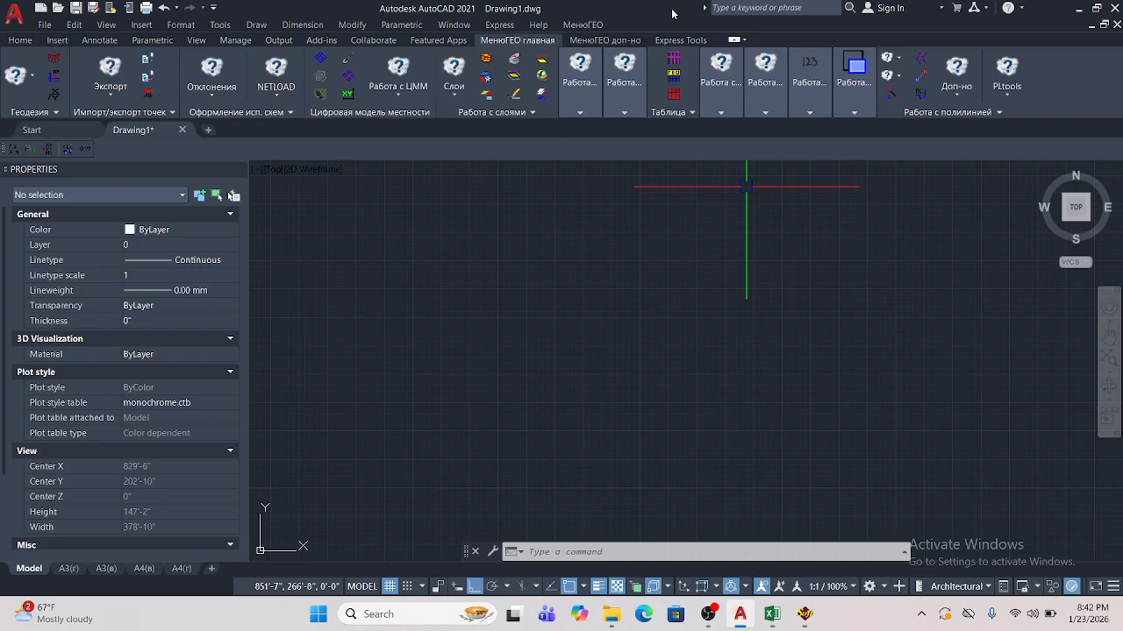
left_click(21, 41)
left_click_drag(618, 14, 1119, 7)
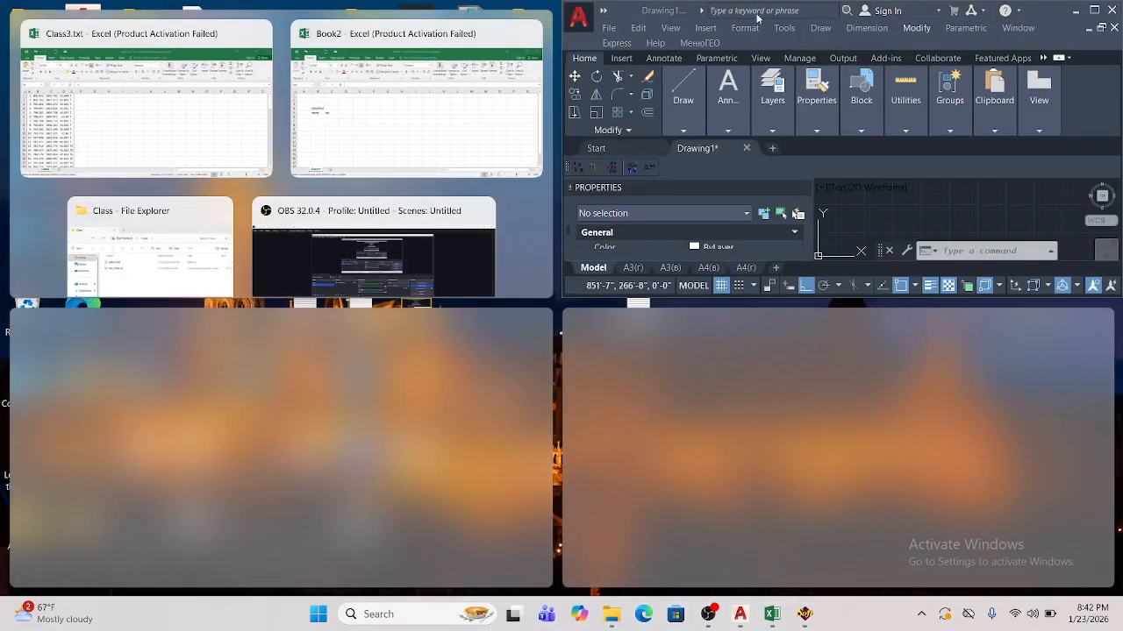
left_click_drag(675, 15, 1088, 270)
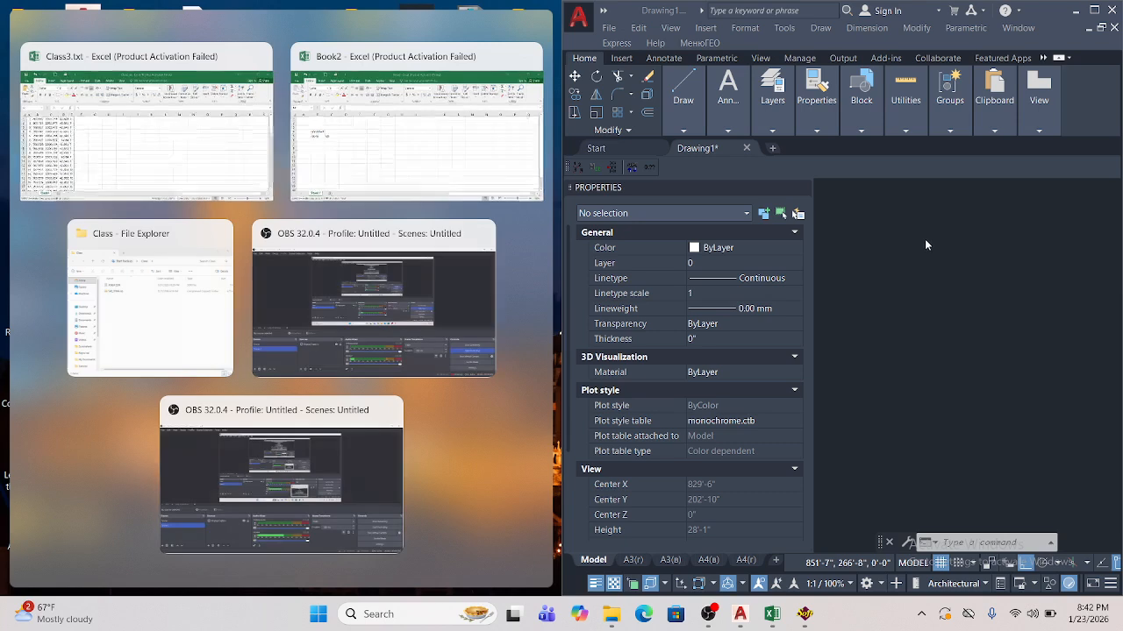
left_click(925, 245)
left_click_drag(784, 187, 717, 218)
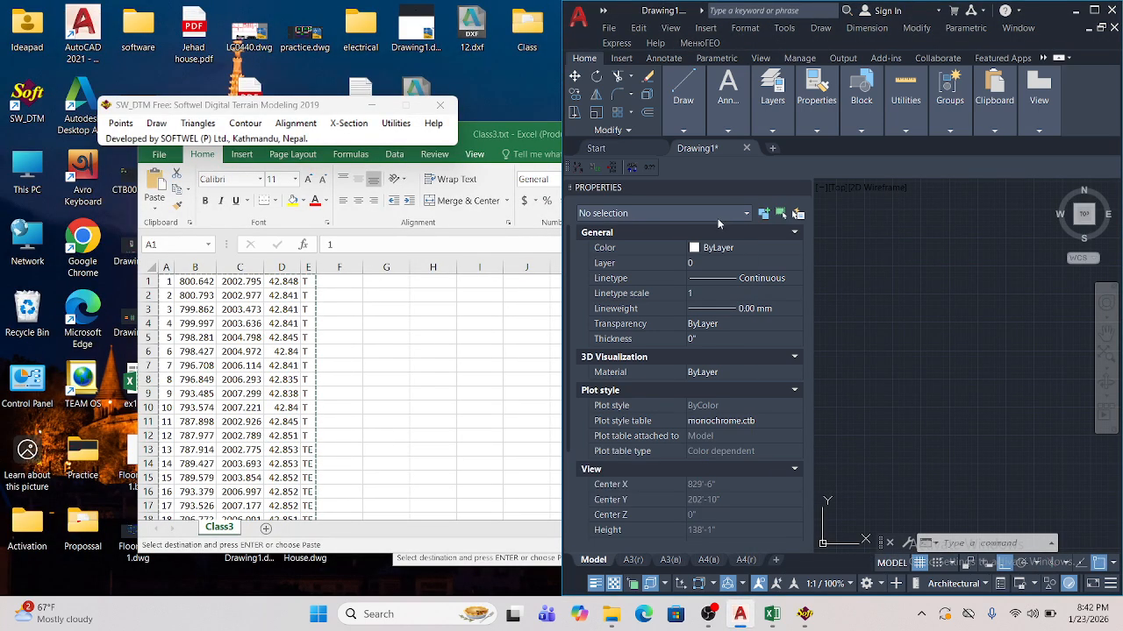
left_click(786, 188)
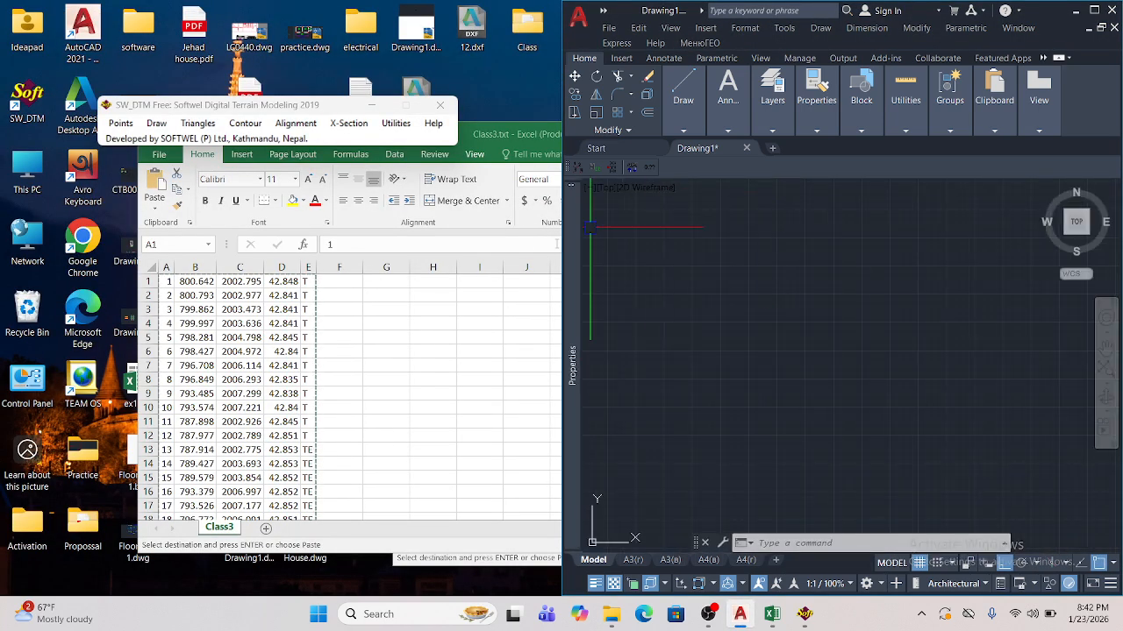
mouse_move(590, 265)
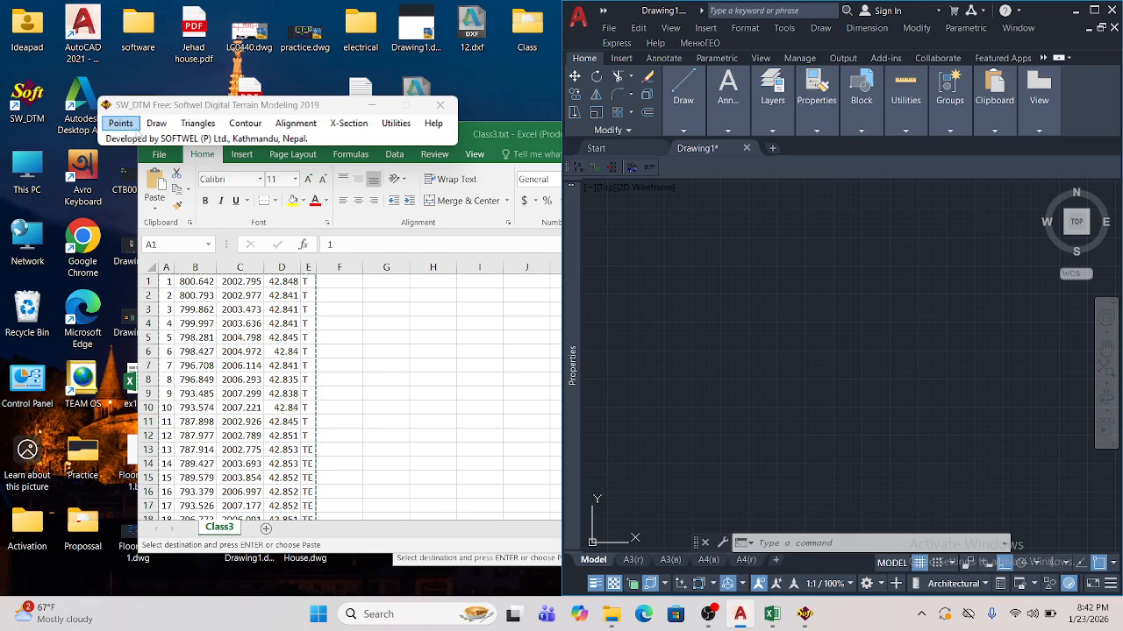
left_click(726, 250)
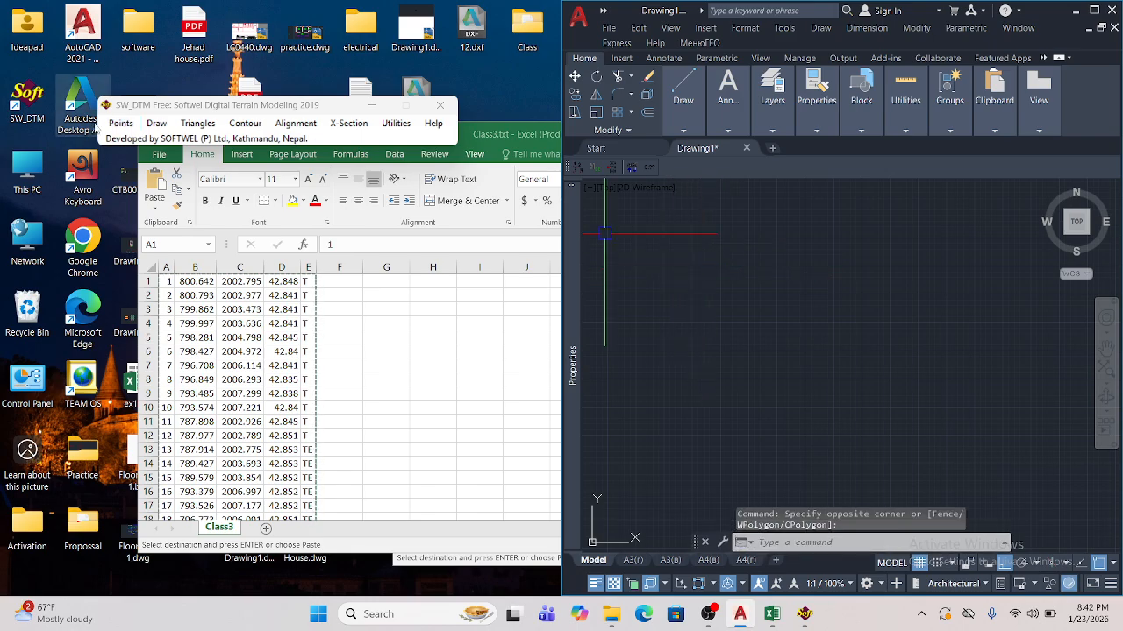
- Switch to SW_DTM and import the selected points from Excel into the drawing, editing the point label scale
left_click(120, 128)
left_click(120, 124)
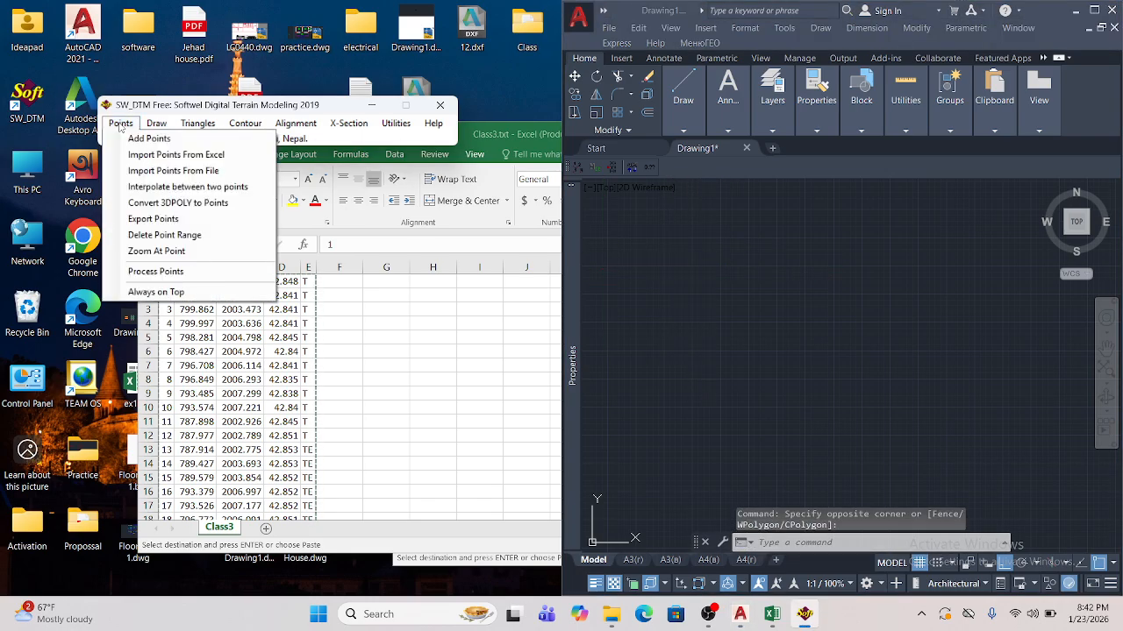
left_click(198, 155)
left_click_drag(219, 114, 380, 213)
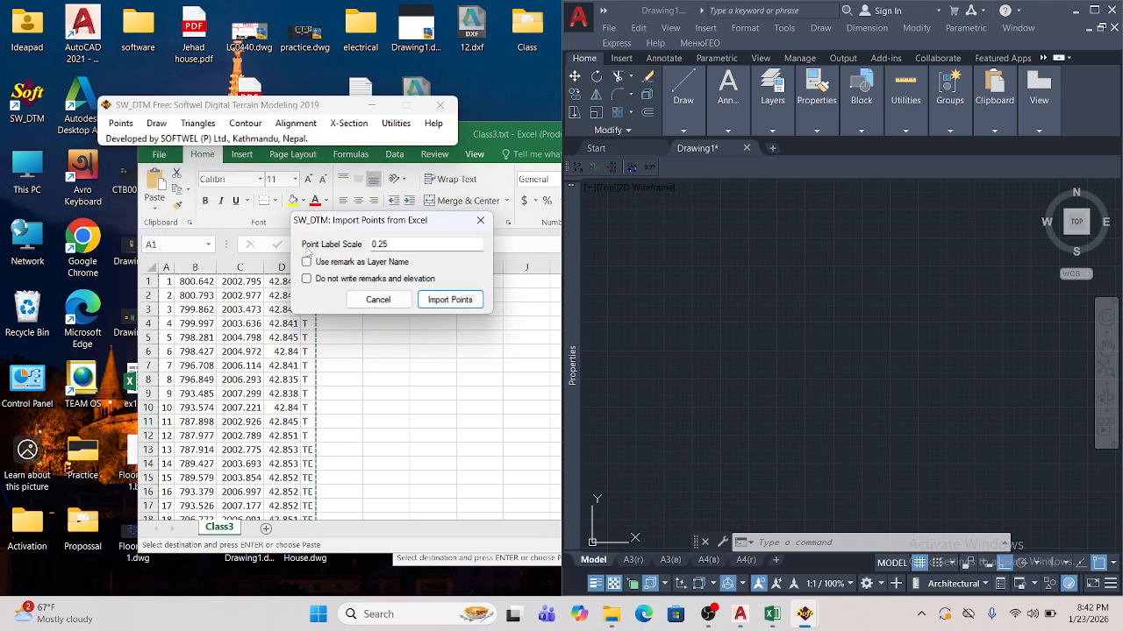
left_click_drag(407, 243, 368, 235)
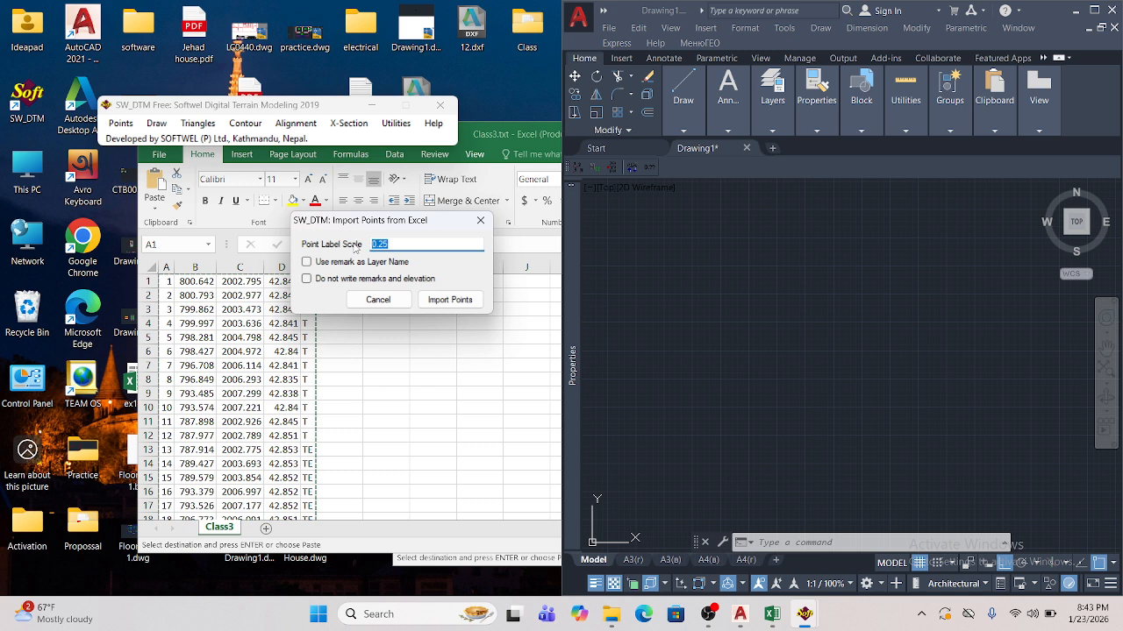
key("BackSpace")
left_click(448, 300)
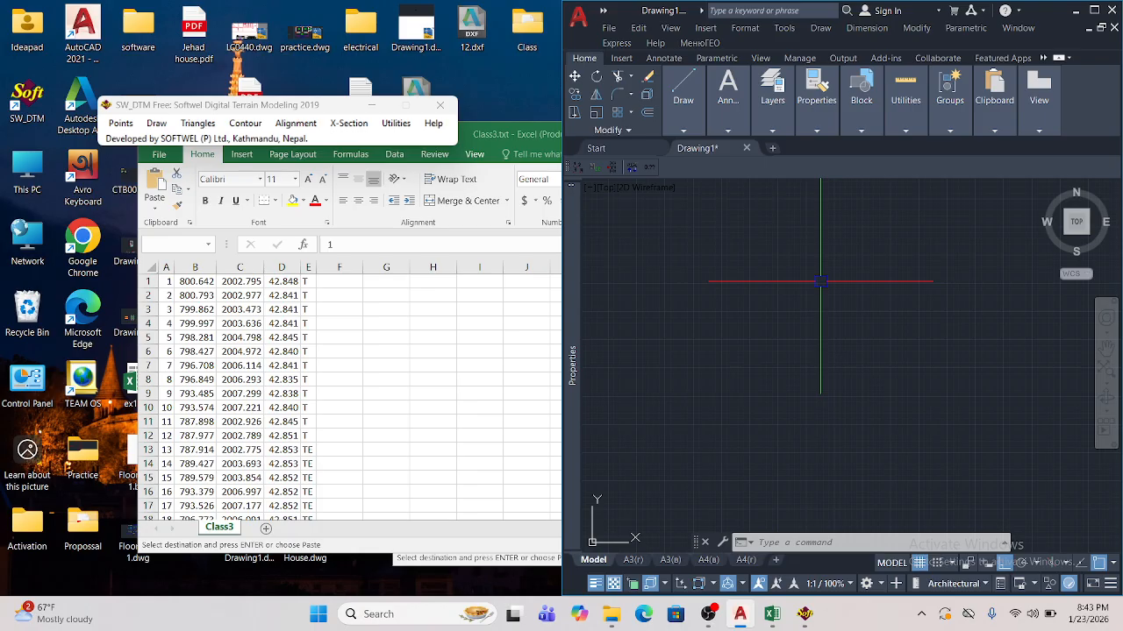
- Zoom Drawing1 to its extents and examine the imported points up close
type("z")
key("Return")
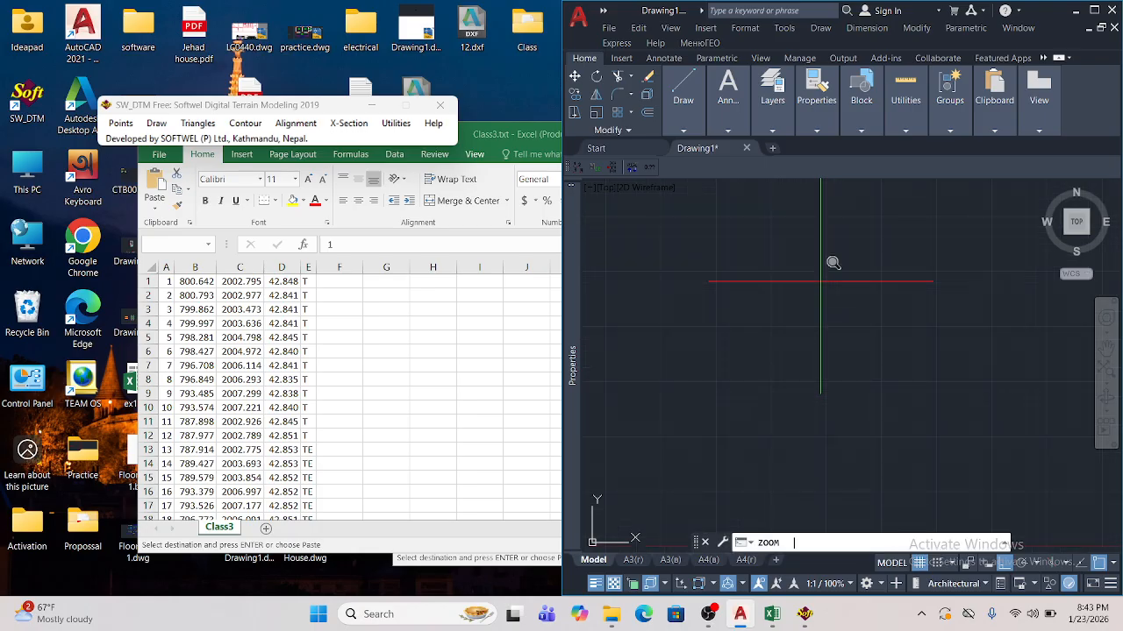
type("e")
key("Return")
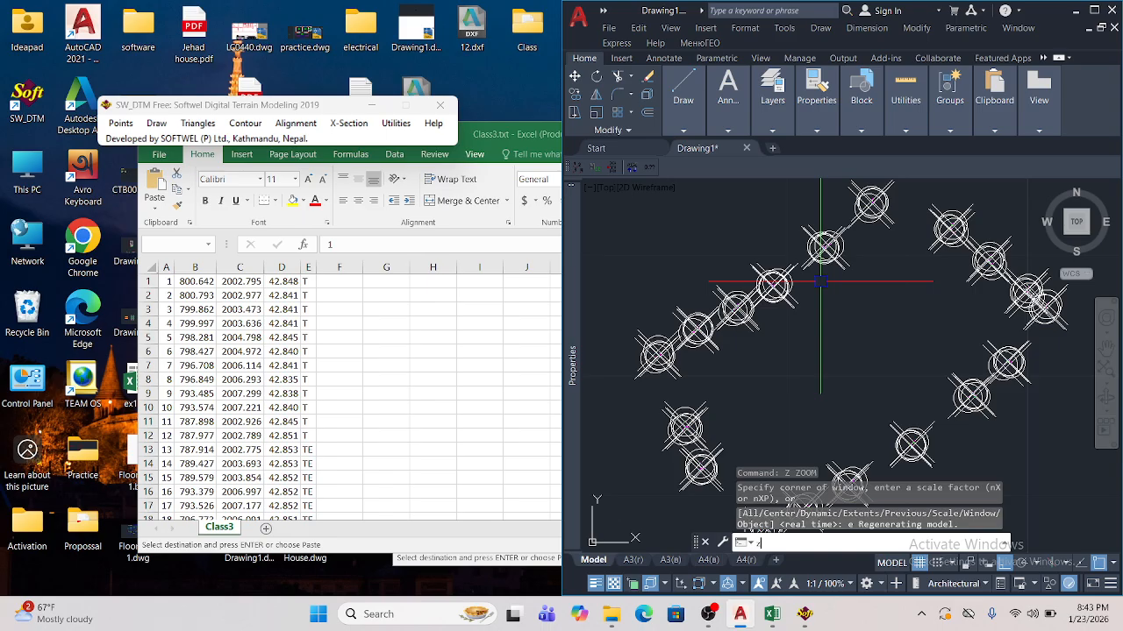
key("Return")
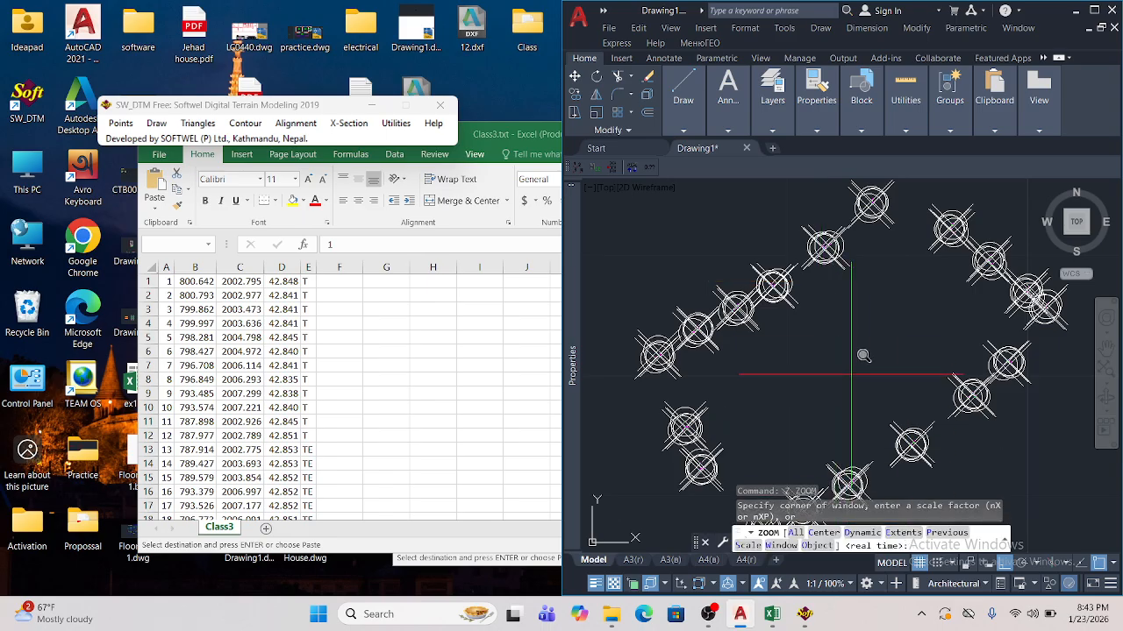
key("Escape")
scroll(864, 355, "up", 6)
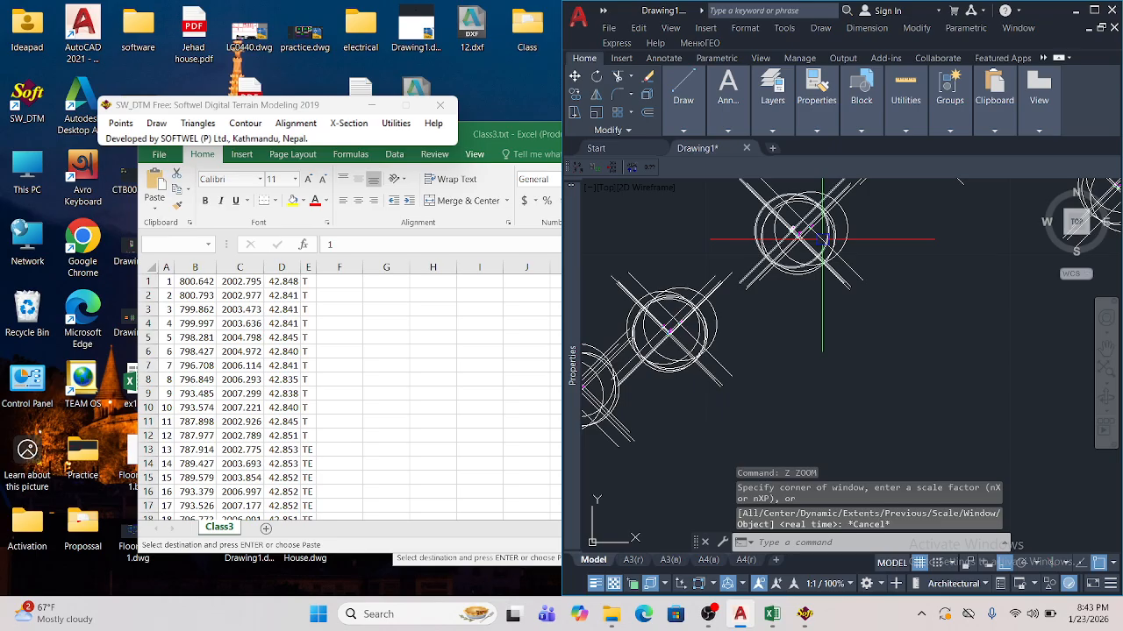
scroll(839, 367, "down", 2)
- Set the point style to the crossed circle inside a square, with a size of .005 in absolute units, and check the points
type("ptype")
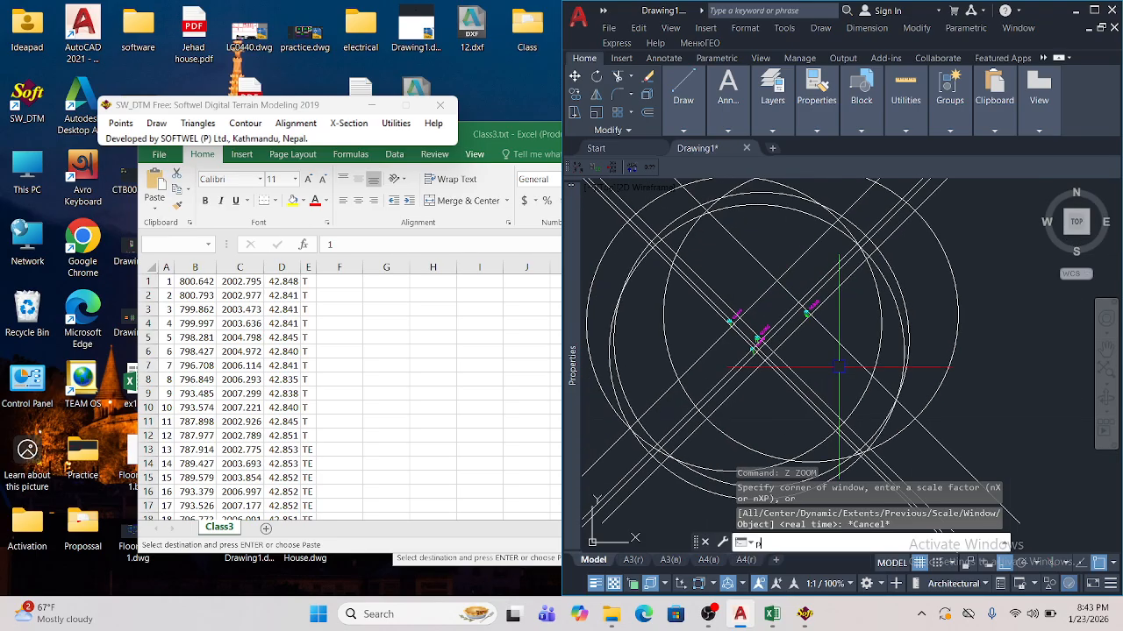
key("Return")
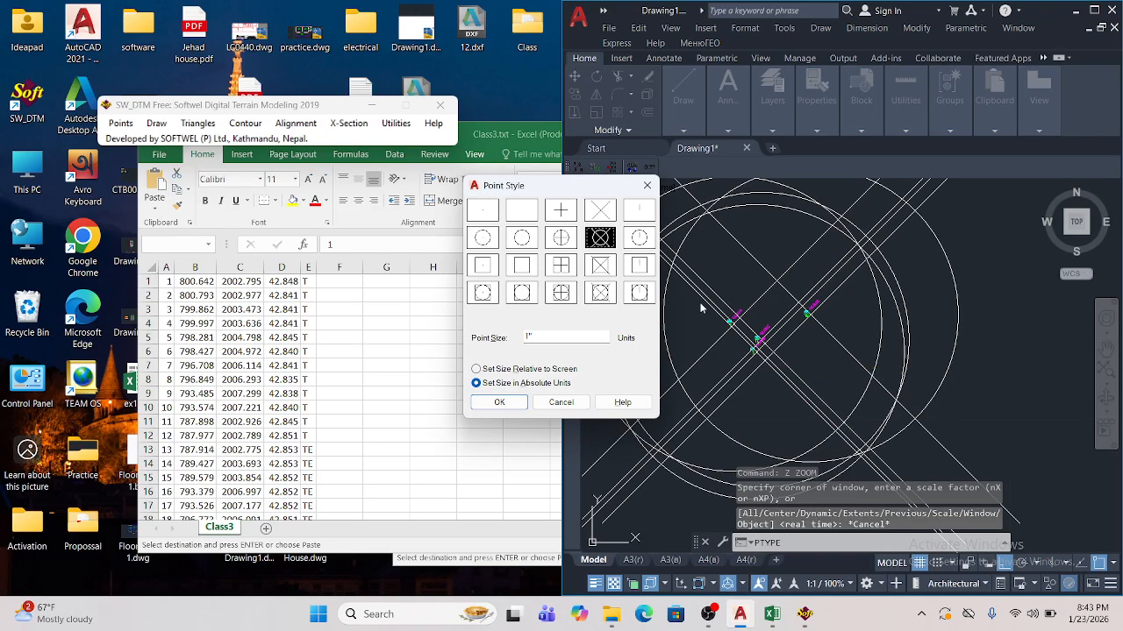
left_click(528, 336)
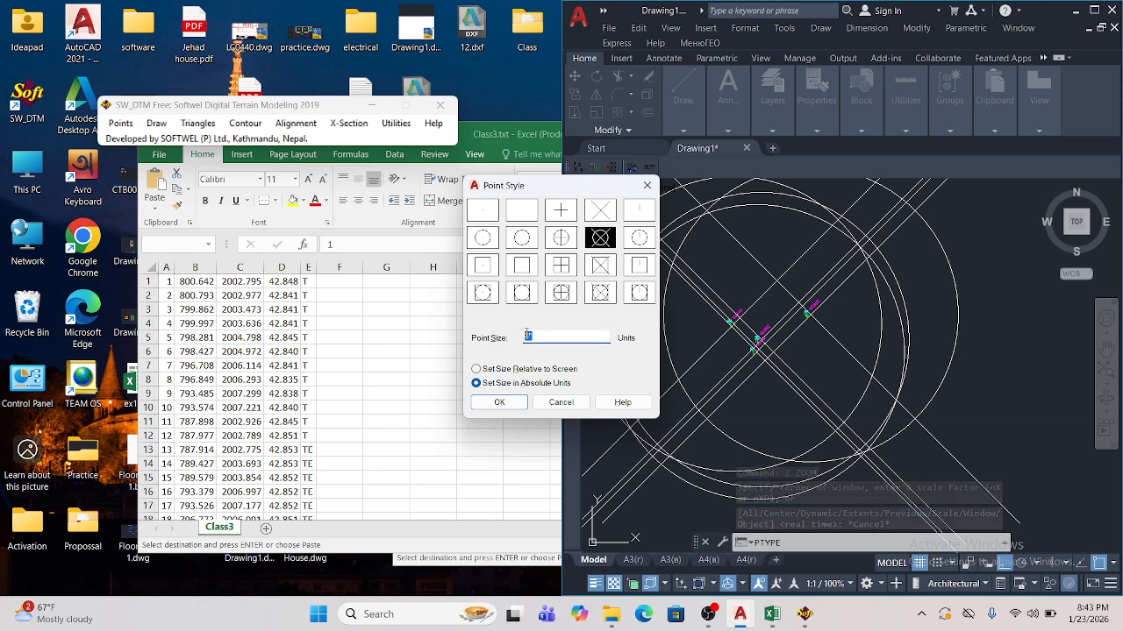
key("BackSpace")
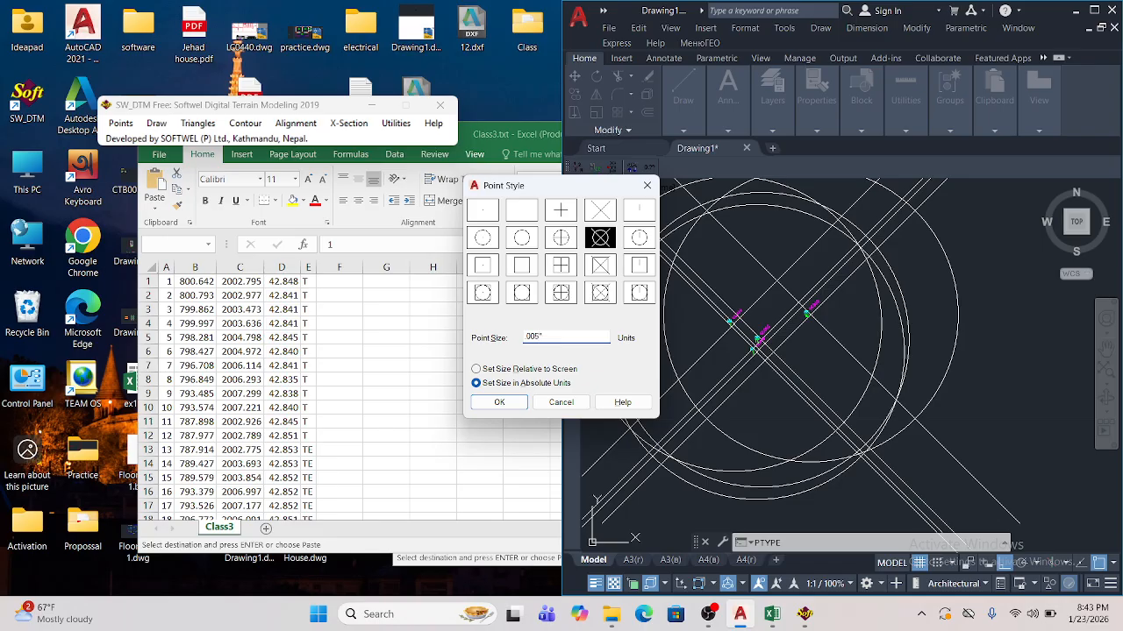
type(".005")
left_click(600, 292)
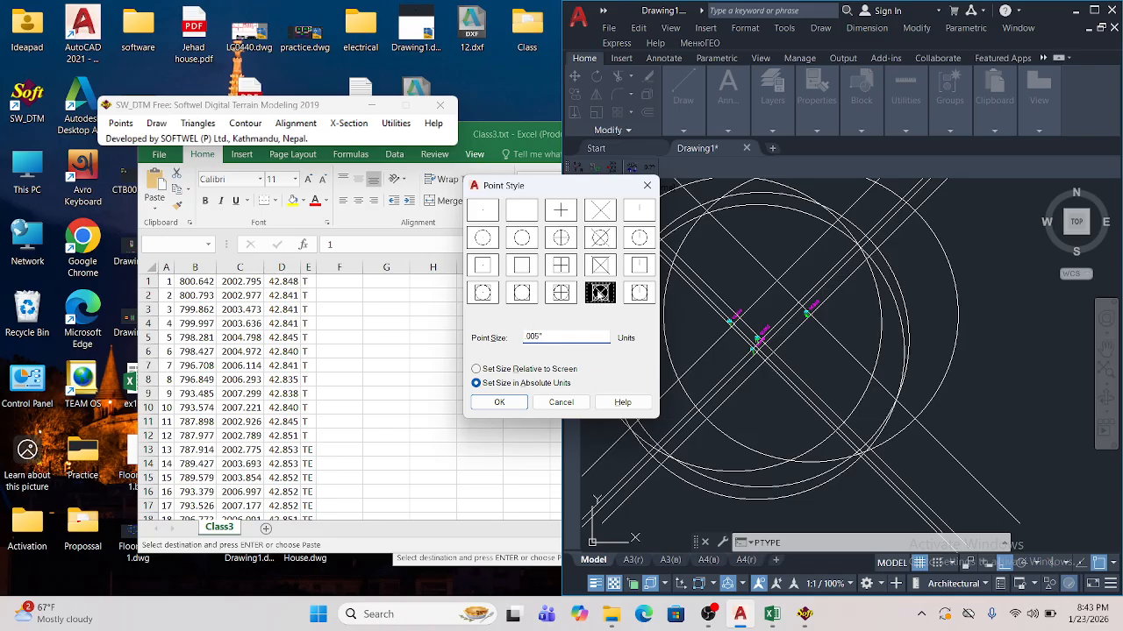
left_click(500, 402)
scroll(863, 345, "up", 5)
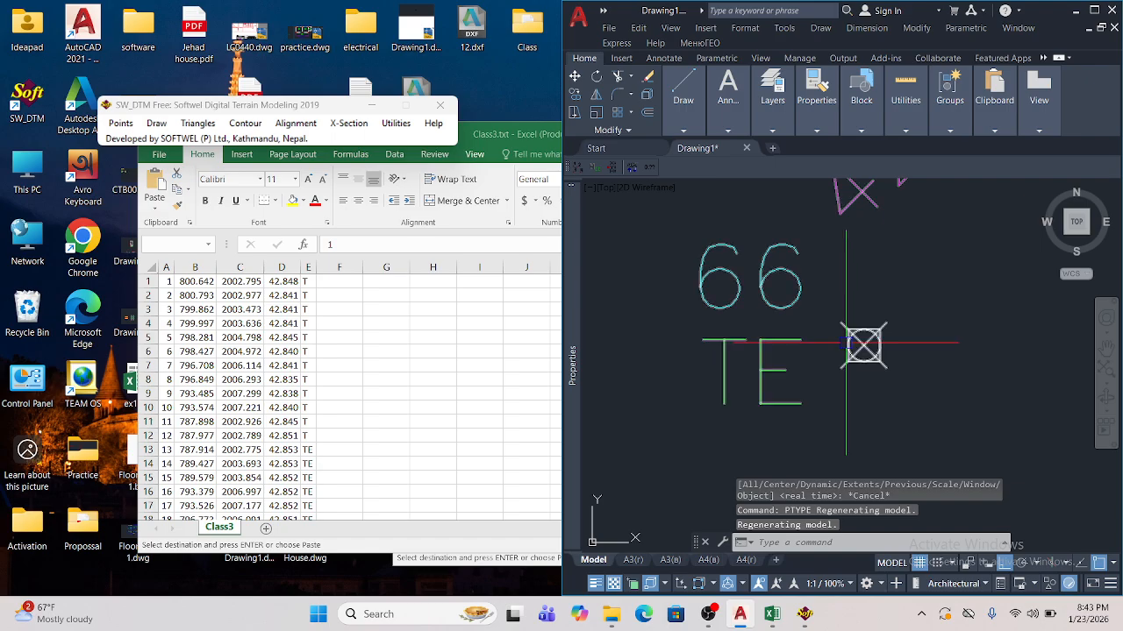
scroll(864, 345, "down", 6)
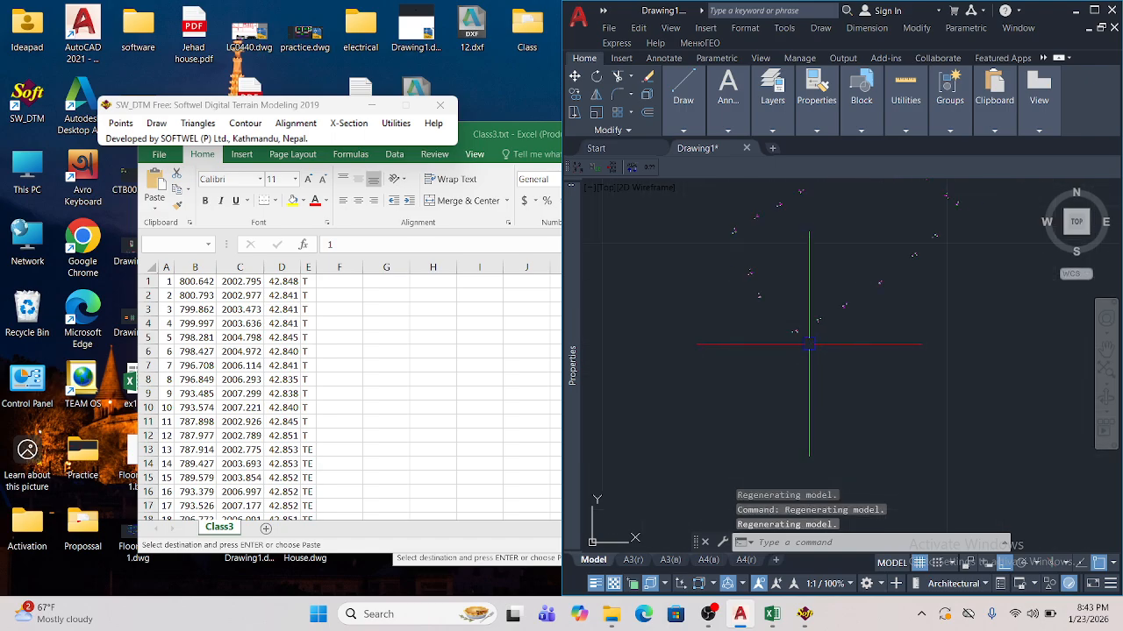
scroll(831, 341, "up", 3)
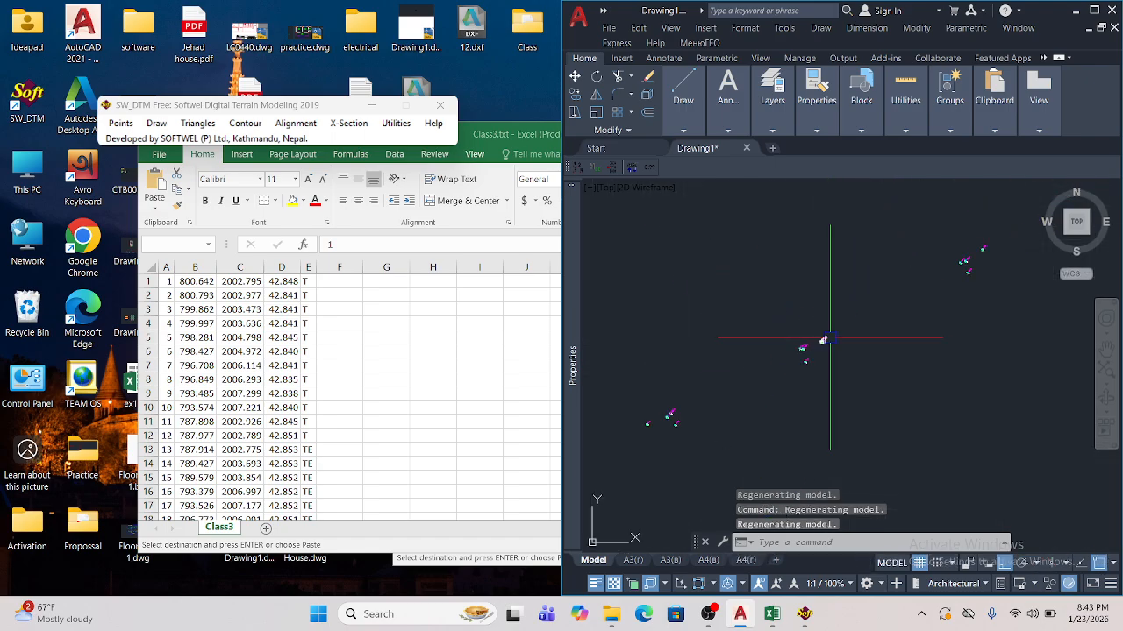
scroll(824, 338, "down", 3)
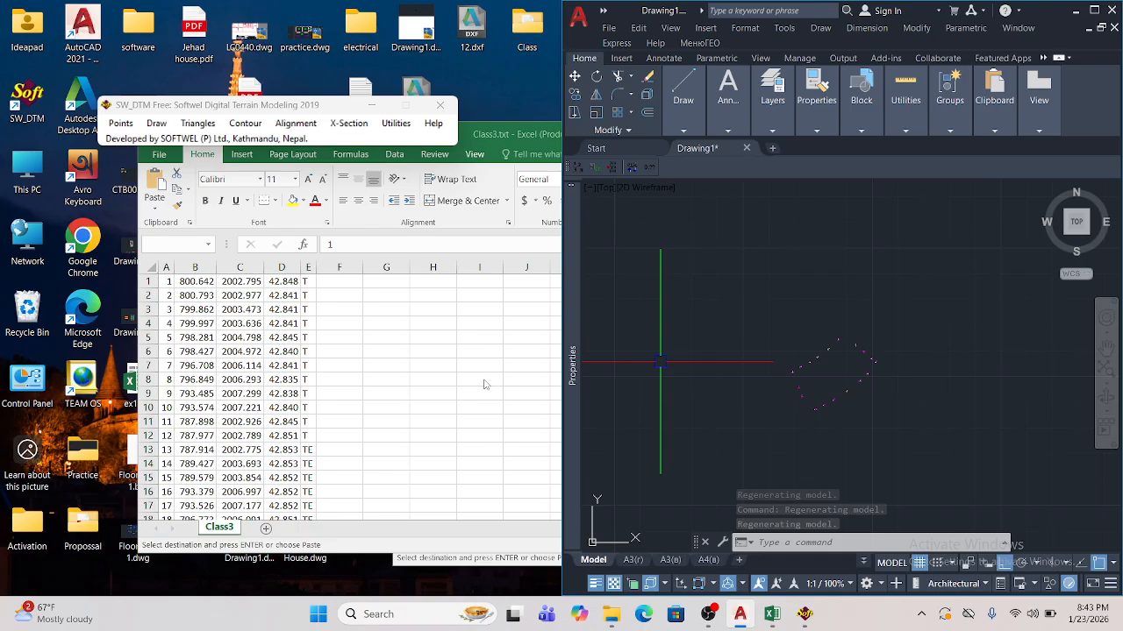
- Switch to Excel and close the Class3.txt workbook without saving its changes
left_click(771, 614)
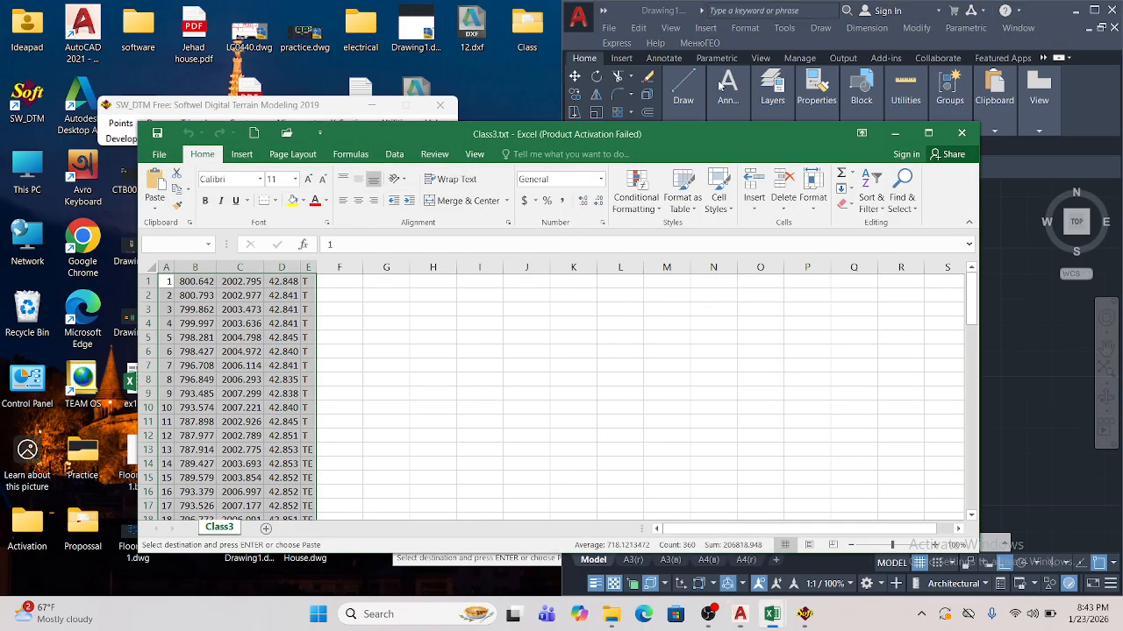
left_click(962, 132)
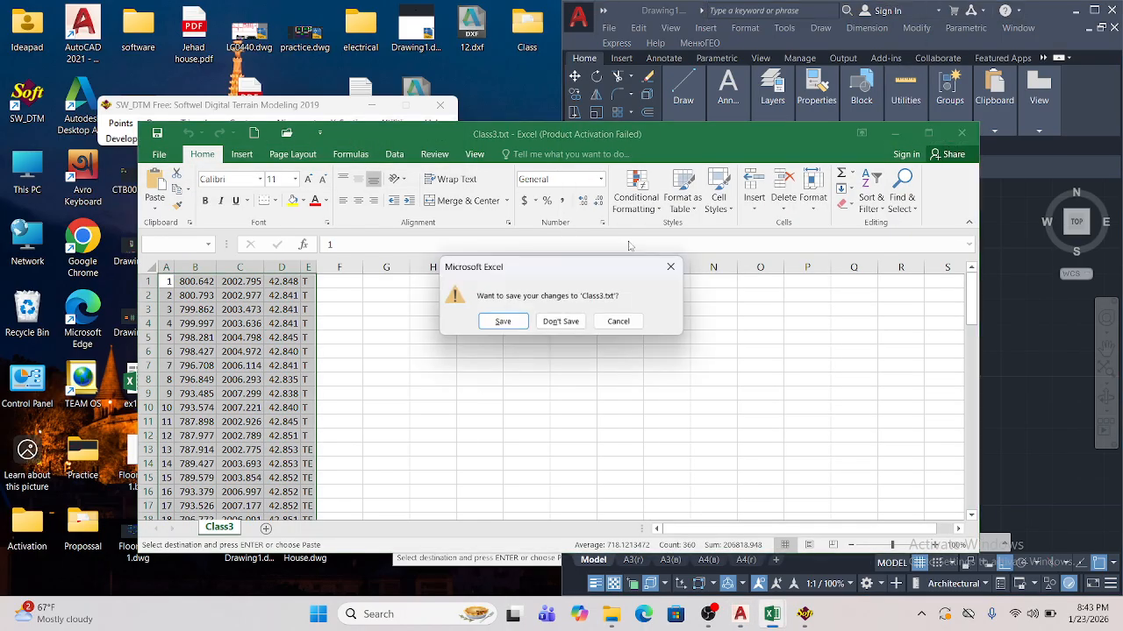
left_click(556, 324)
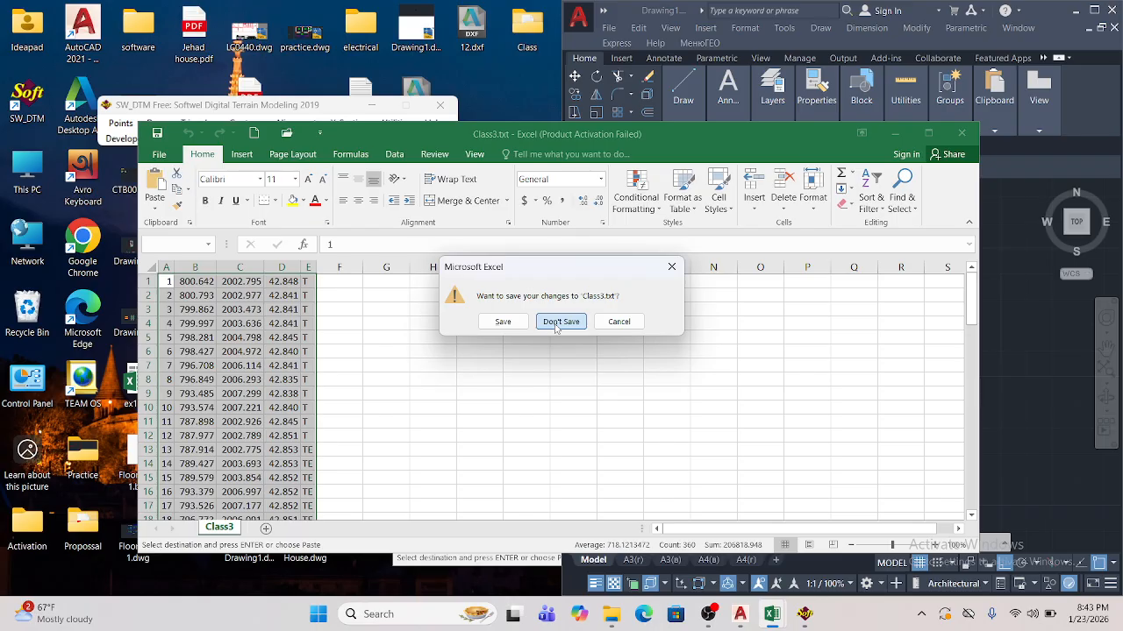
left_click(558, 323)
left_click(566, 353)
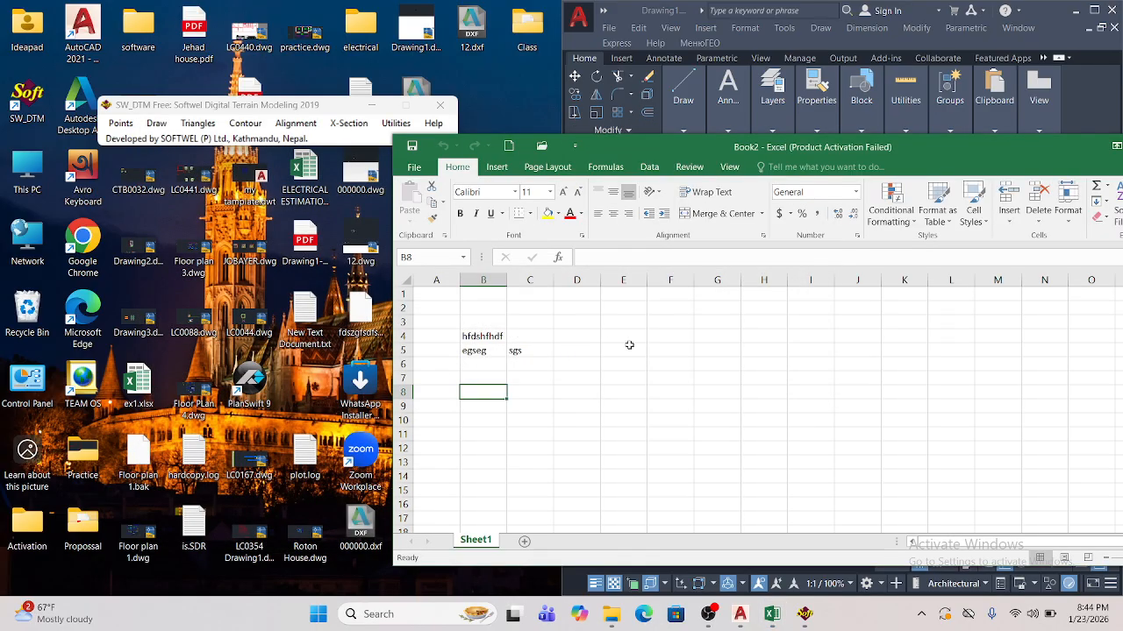
- Close the Book2 sample workbook without saving it
left_click(629, 345)
left_click_drag(979, 149, 610, 155)
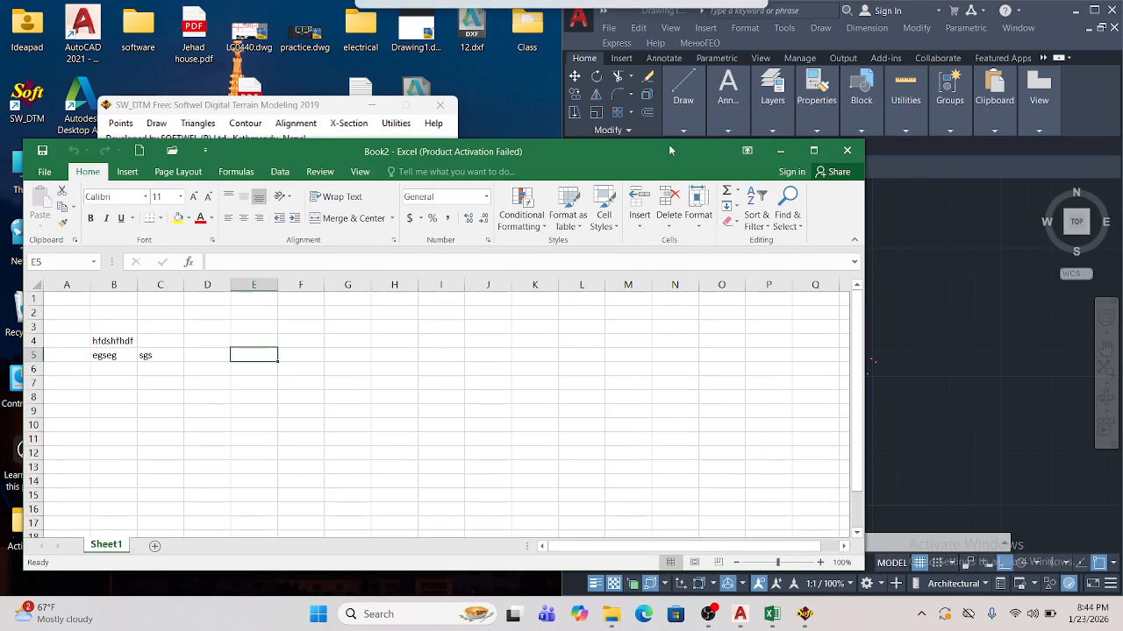
left_click(846, 152)
left_click(560, 321)
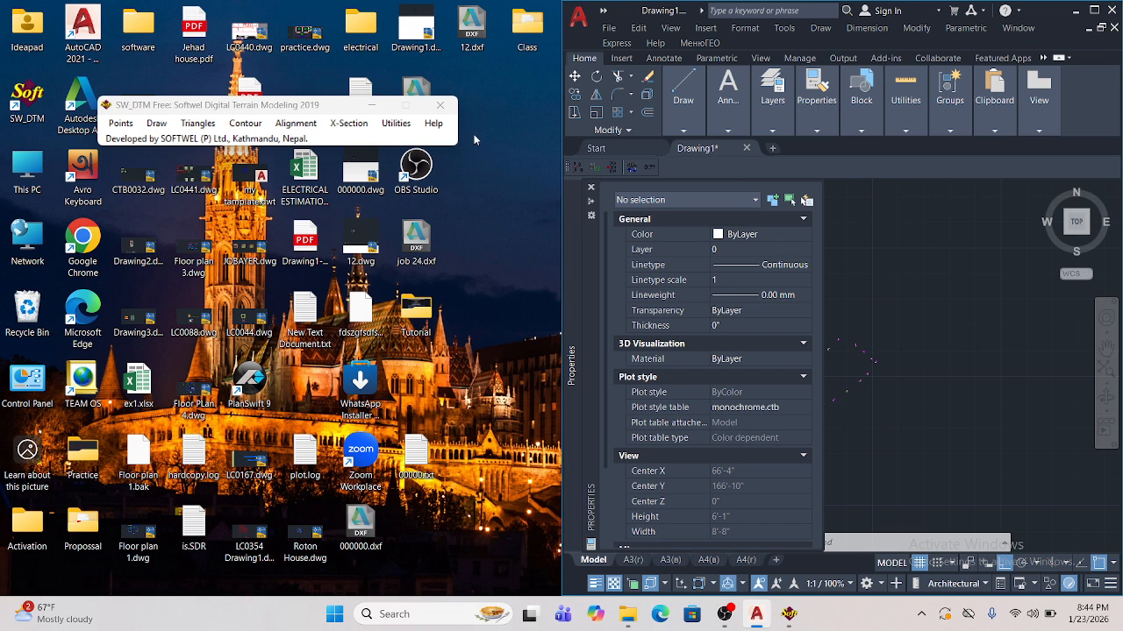
- Close the SW_DTM window and refresh the desktop
left_click(440, 105)
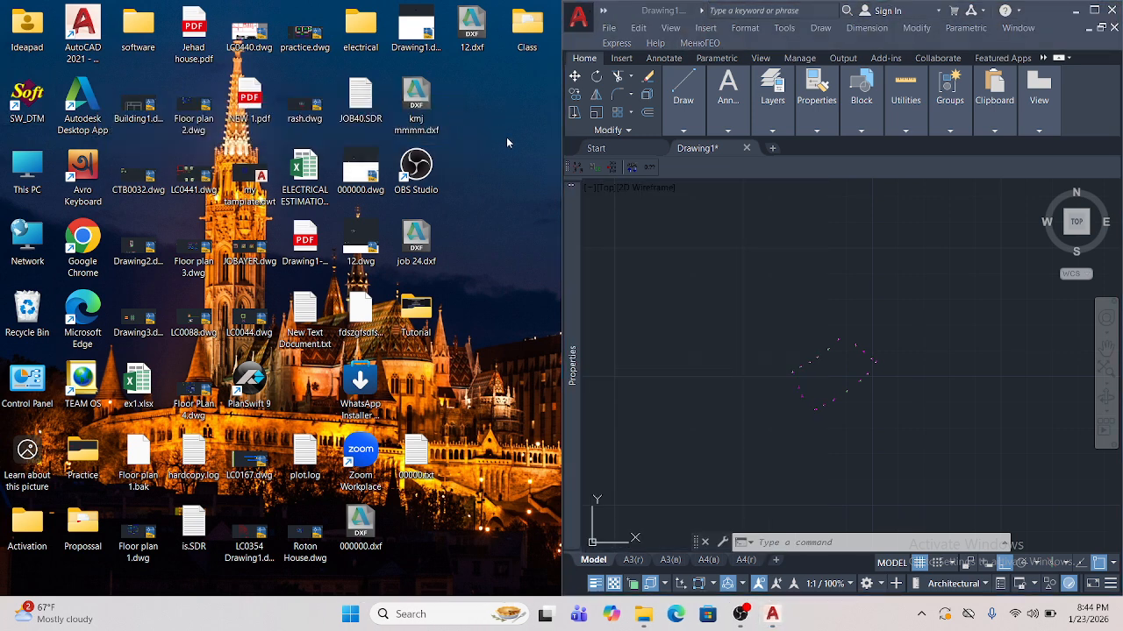
right_click(480, 201)
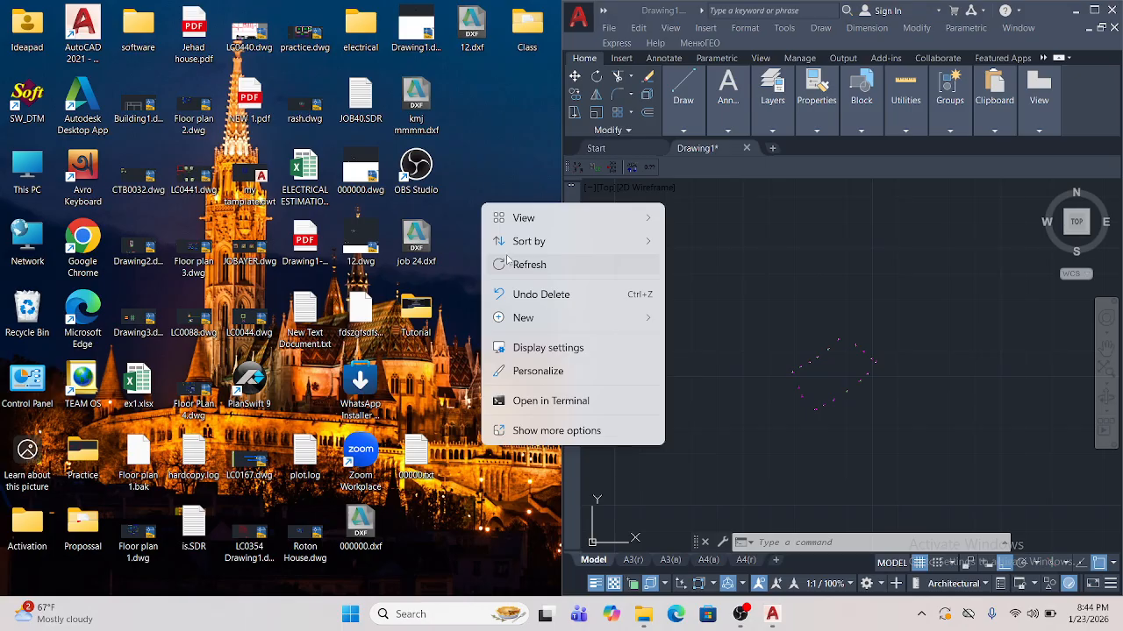
left_click(506, 260)
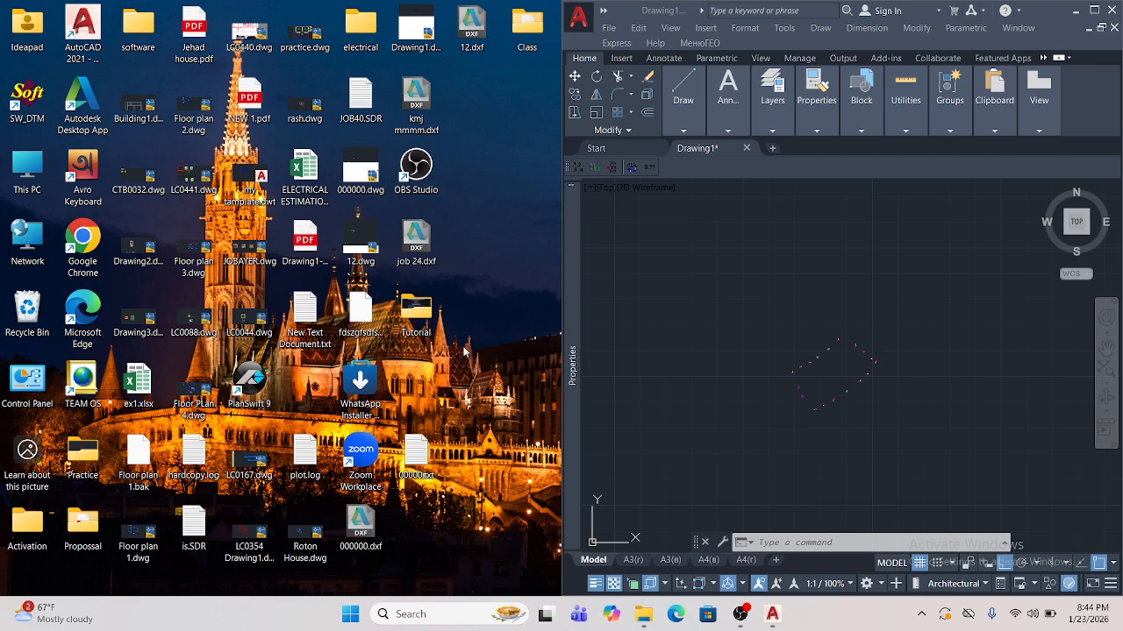
right_click(485, 190)
left_click(519, 251)
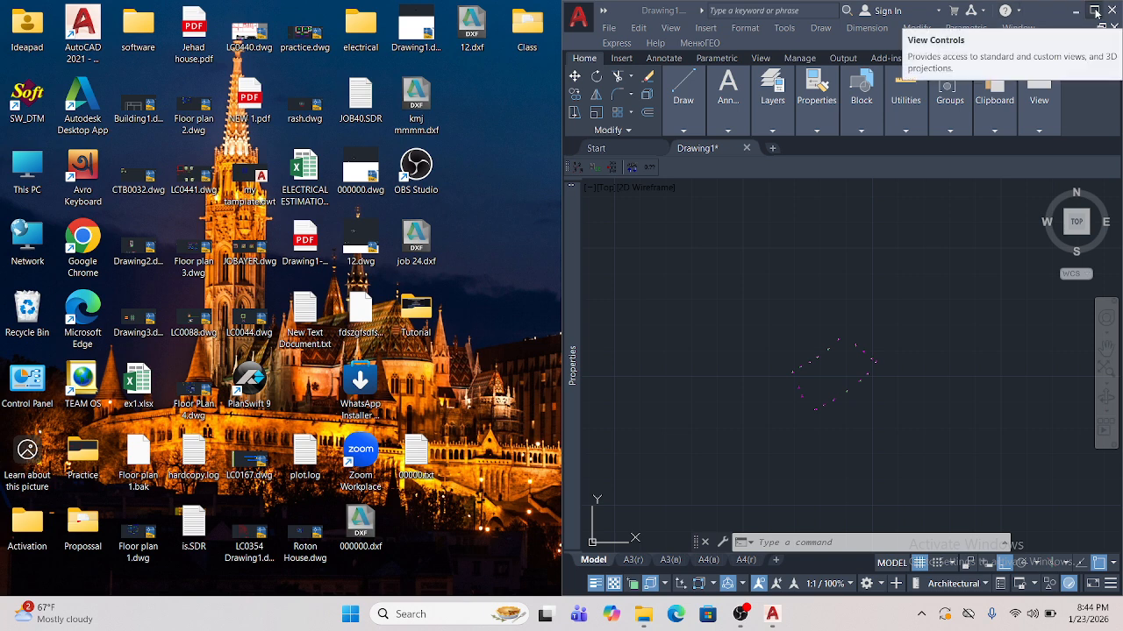
- Switch to AutoCAD, bring point 9 into view up close and maximize the application window
left_click(777, 328)
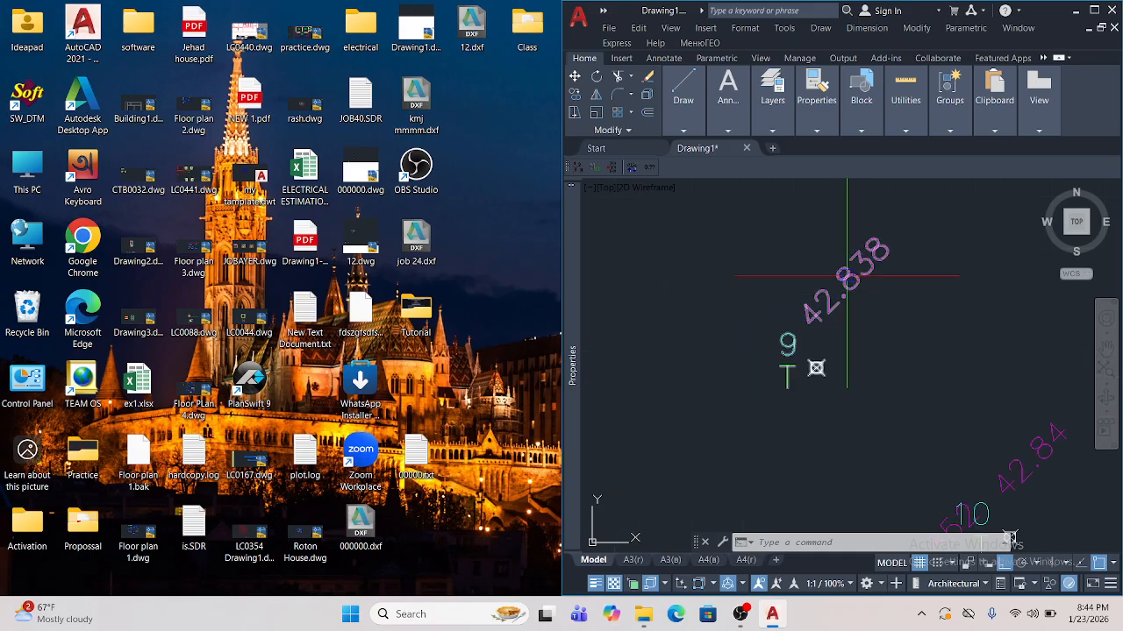
scroll(844, 276, "up", 2)
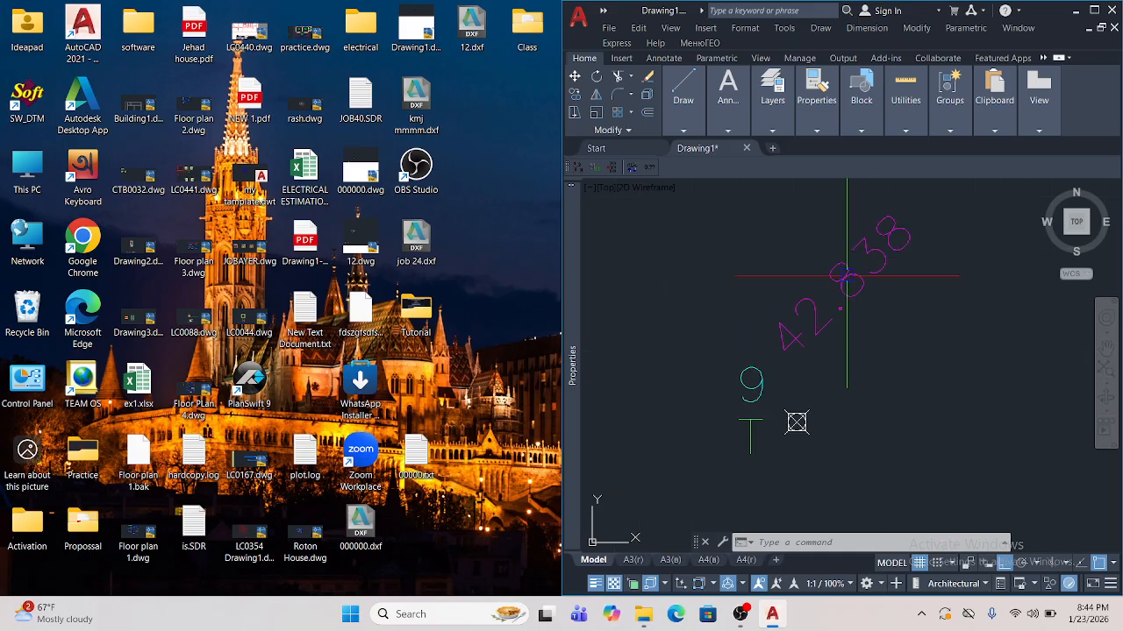
left_click(1093, 9)
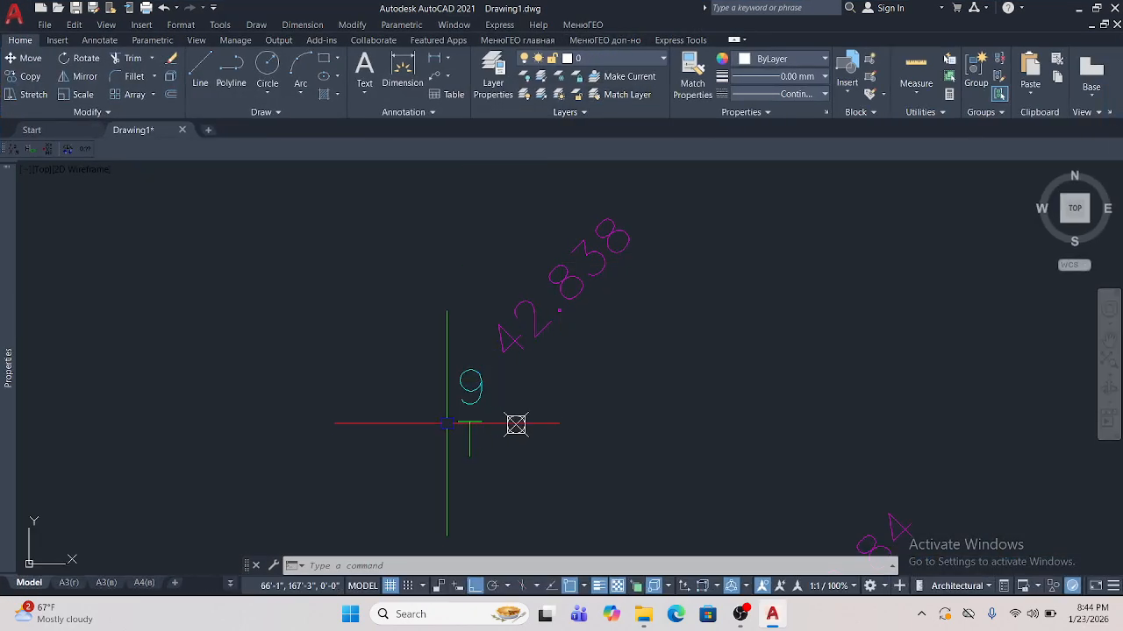
middle_click_drag(516, 337, 439, 268)
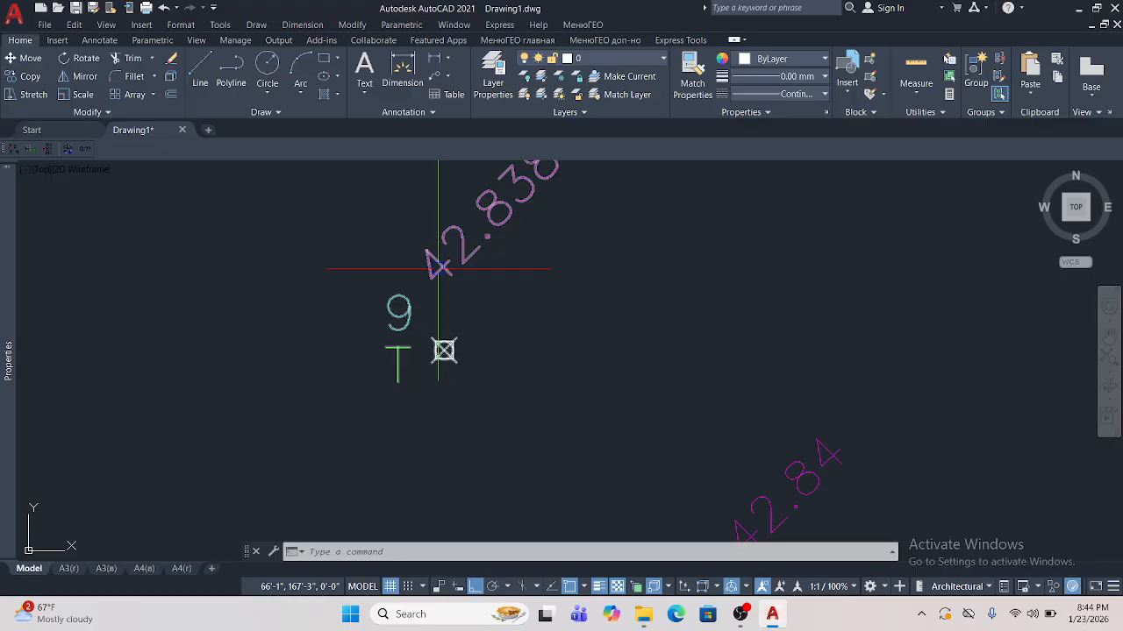
- Select the elevation text of point 9 to check which labels and marker are grouped with it
left_click(440, 269)
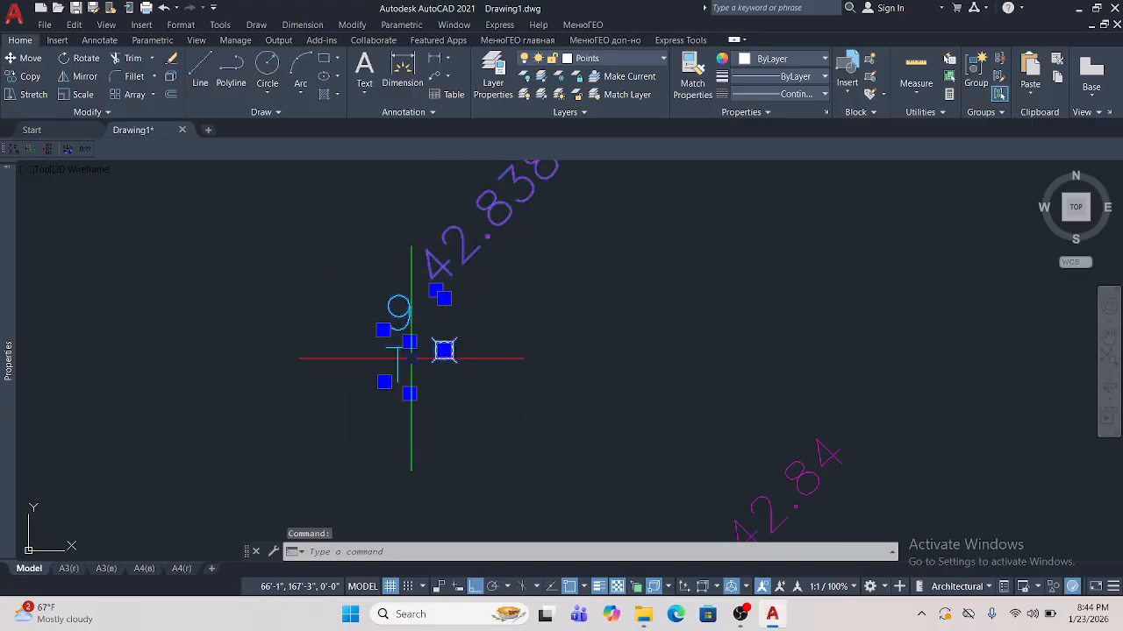
key("Escape")
left_click(442, 268)
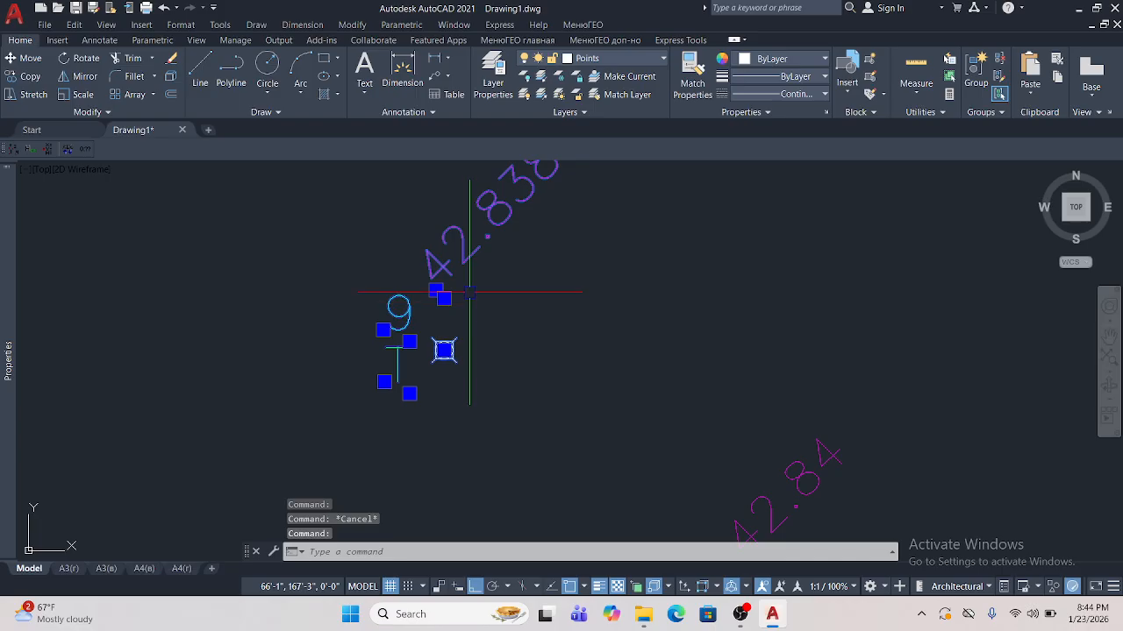
key("Escape")
left_click(451, 271)
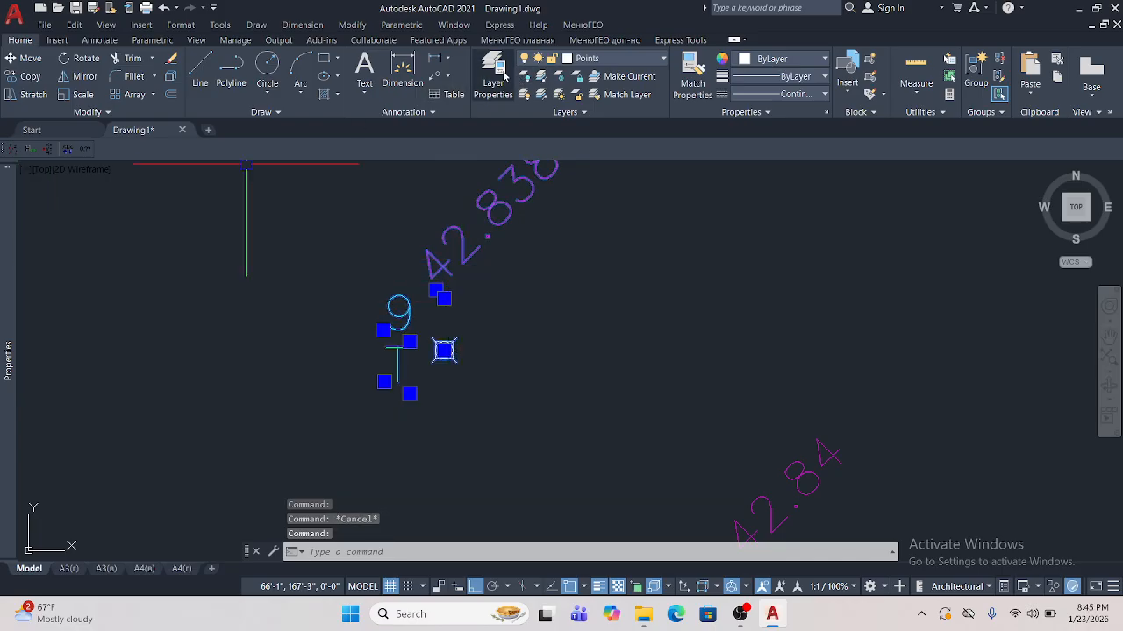
- Open a widened Layer Properties Manager with the filter tree collapsed and the Name column fitted to the full layer names
middle_click_drag(476, 376, 741, 379)
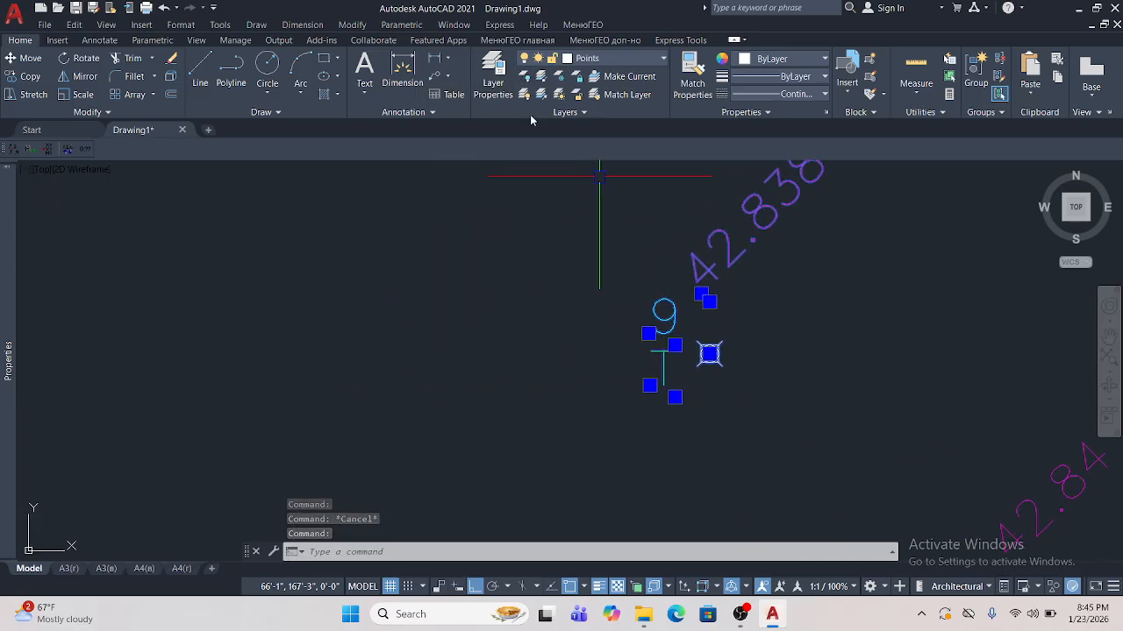
left_click(493, 70)
left_click_drag(46, 191, 22, 327)
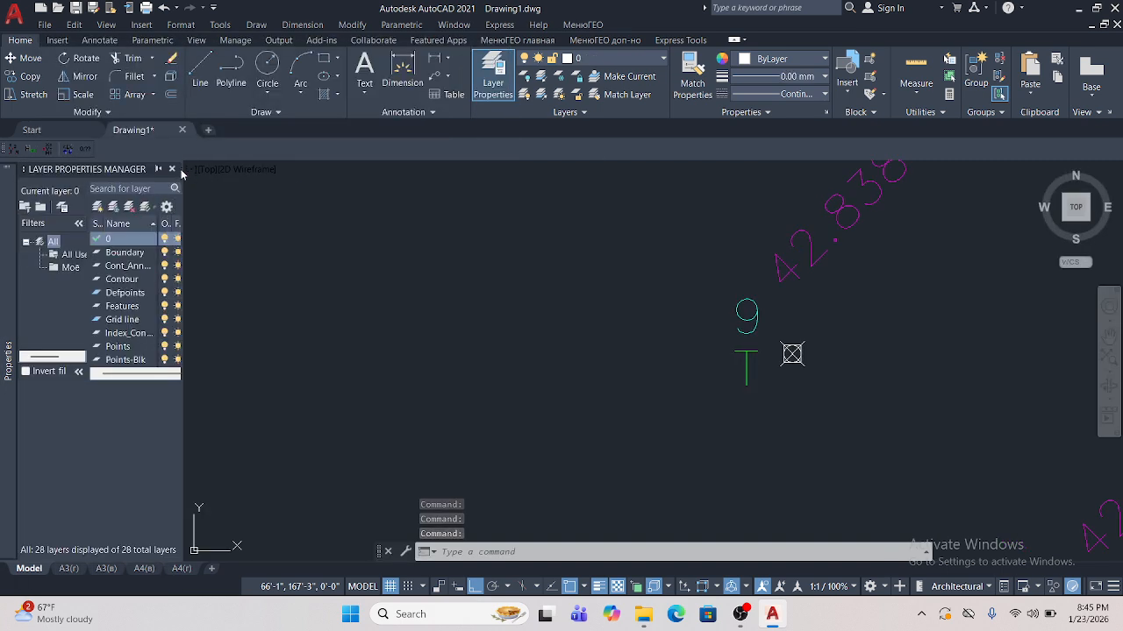
left_click_drag(182, 175, 386, 190)
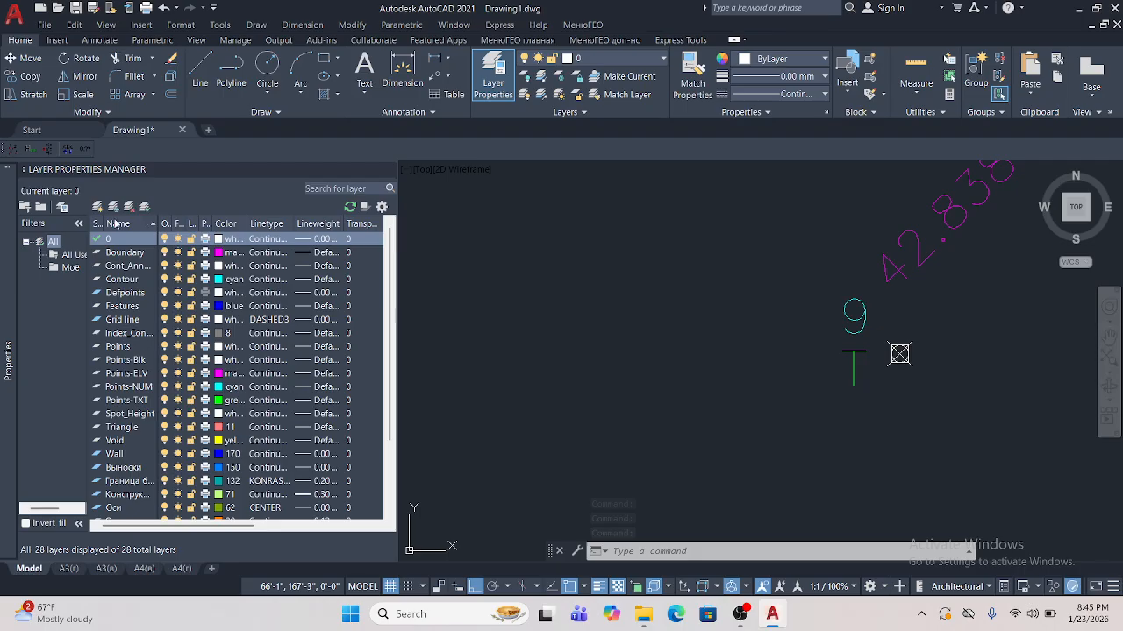
left_click(78, 223)
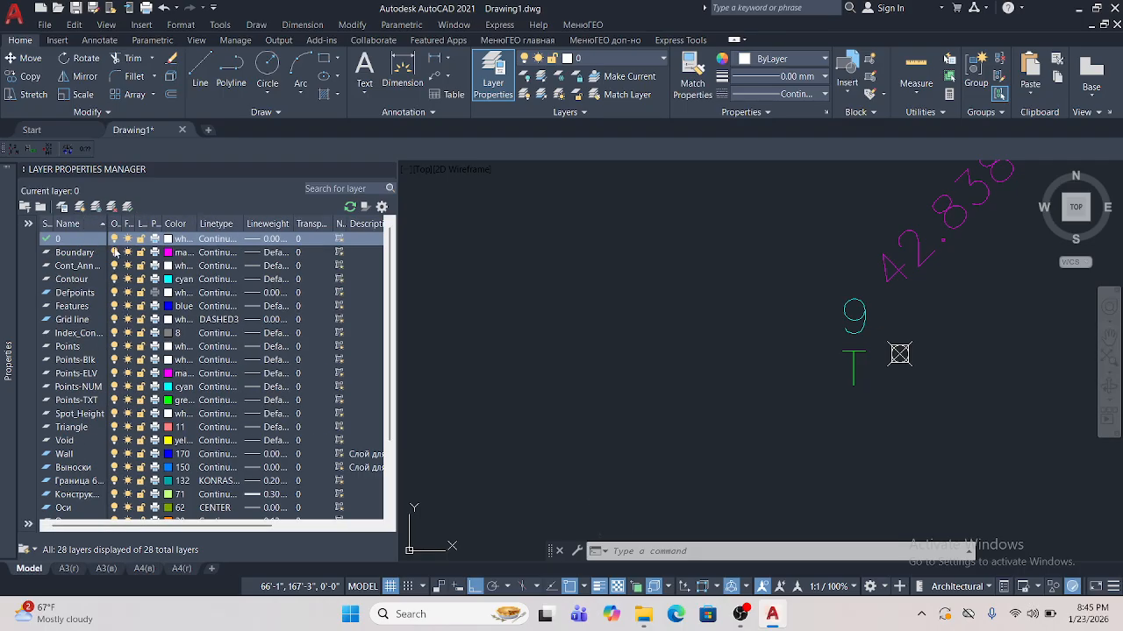
double_click(107, 223)
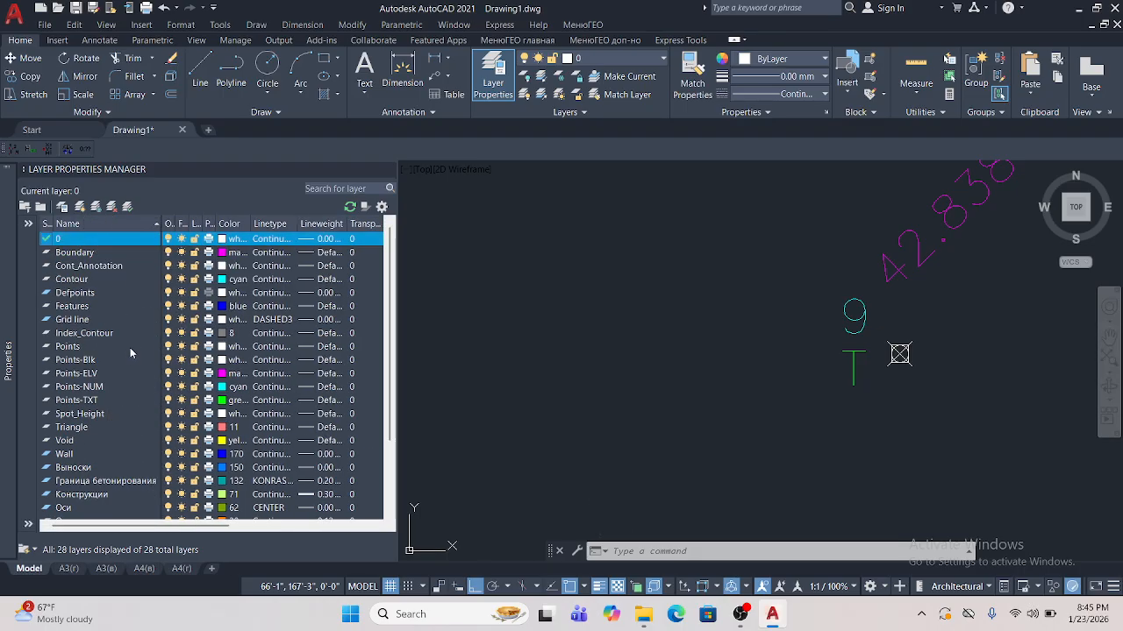
- Highlight the Spot_Height, Points-Blk, Points-ELV, Points-NUM and Points-TXT layers in turn to review the imported point layers
left_click(97, 415)
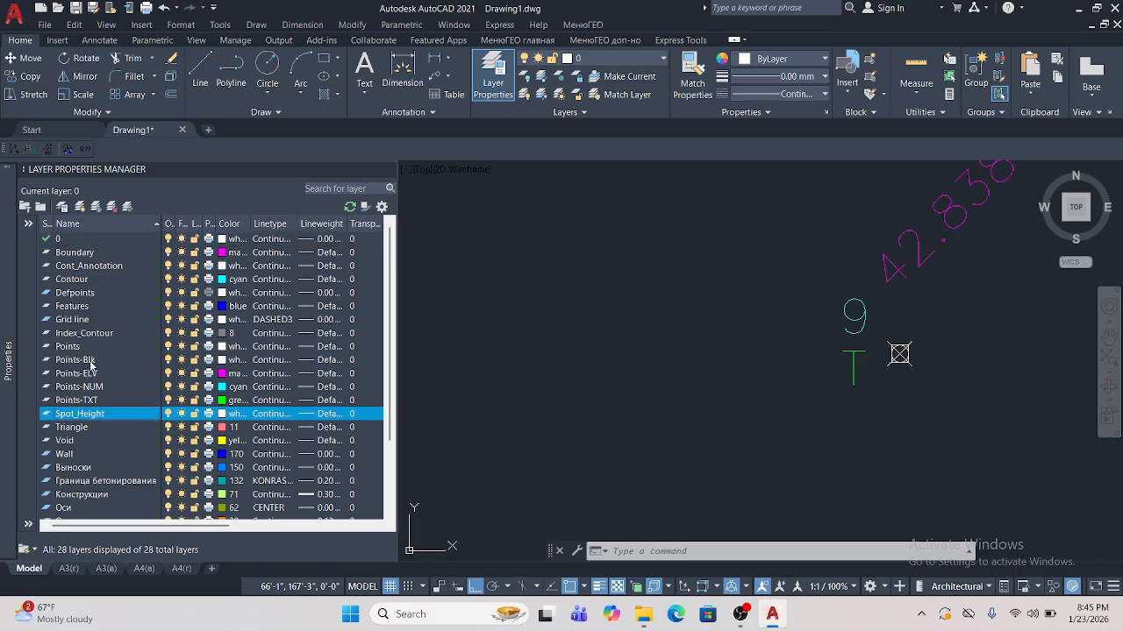
left_click(90, 362)
left_click(90, 377)
left_click(91, 388)
left_click(90, 400)
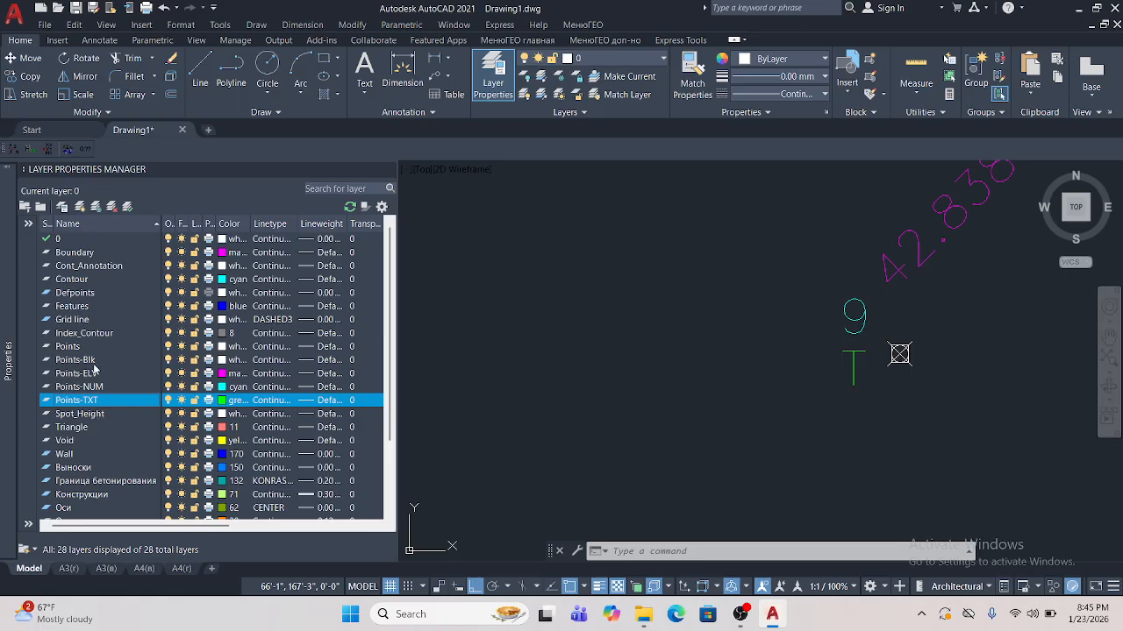
left_click(91, 375)
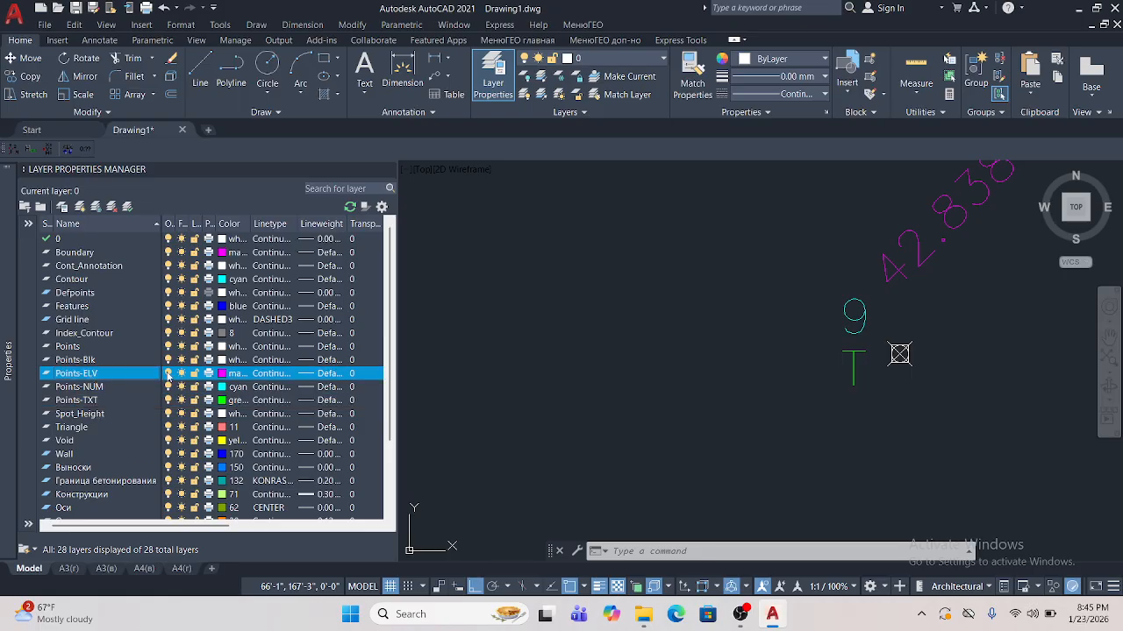
- Turn the Points-ELV, Points-NUM and Points-TXT layers off and back on to see which point labels each one controls
left_click(168, 373)
left_click(169, 374)
left_click(168, 373)
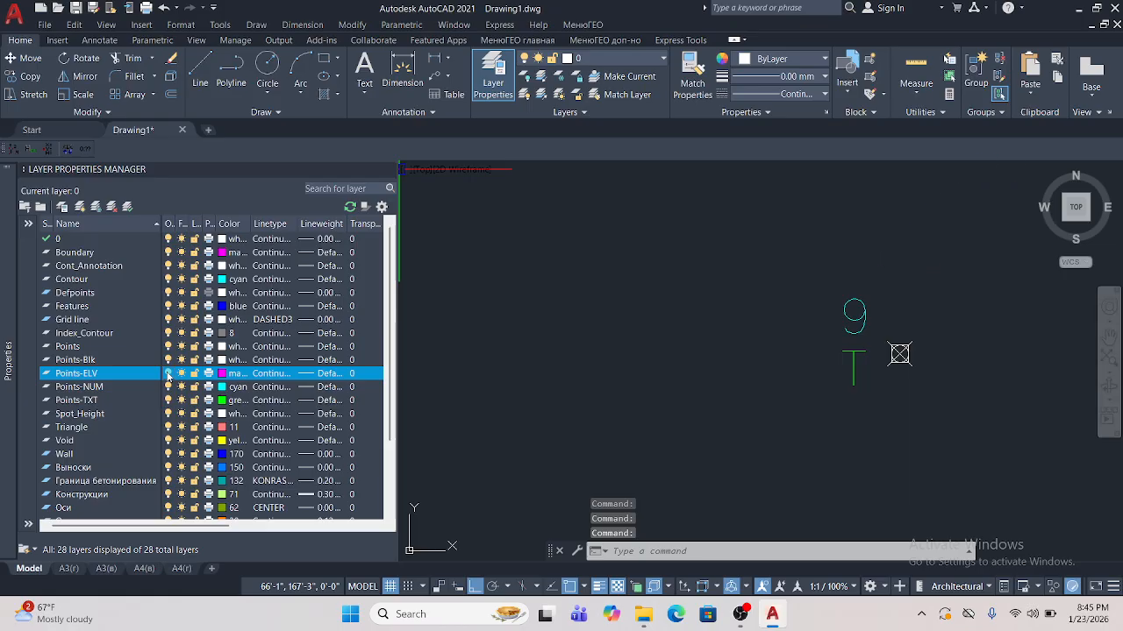
left_click(169, 373)
left_click(169, 387)
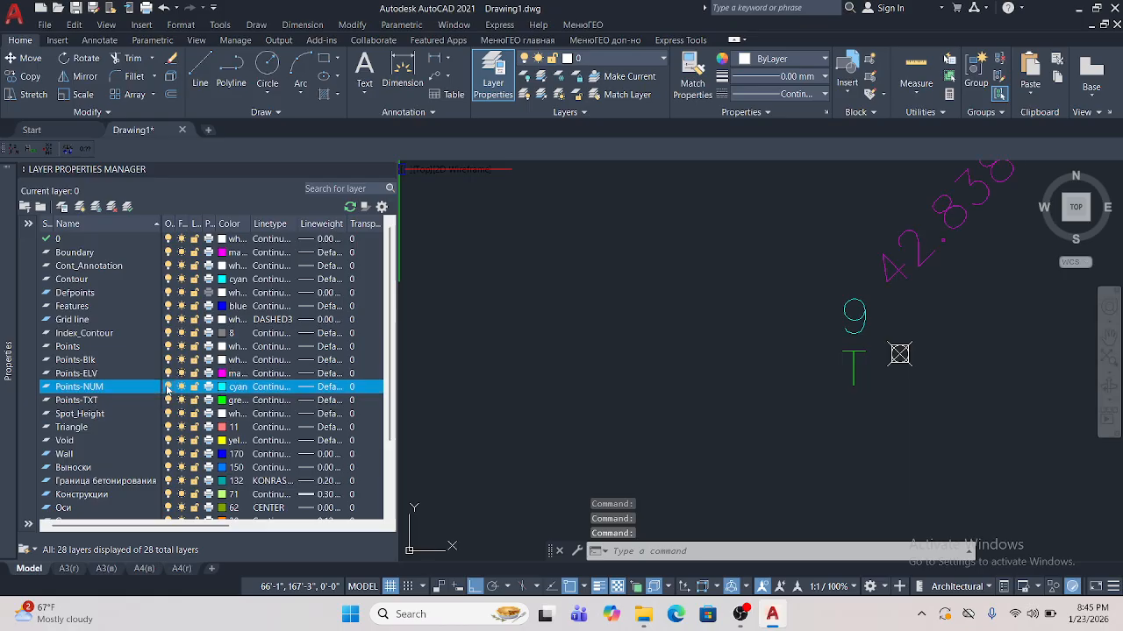
left_click(168, 386)
left_click(169, 400)
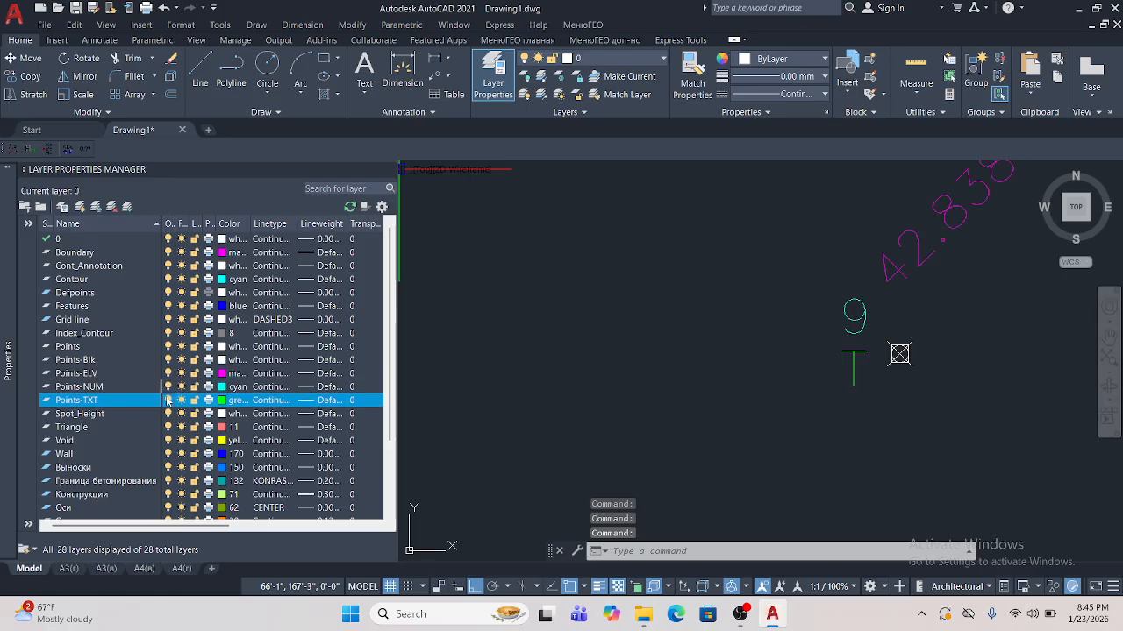
left_click(169, 400)
left_click(168, 413)
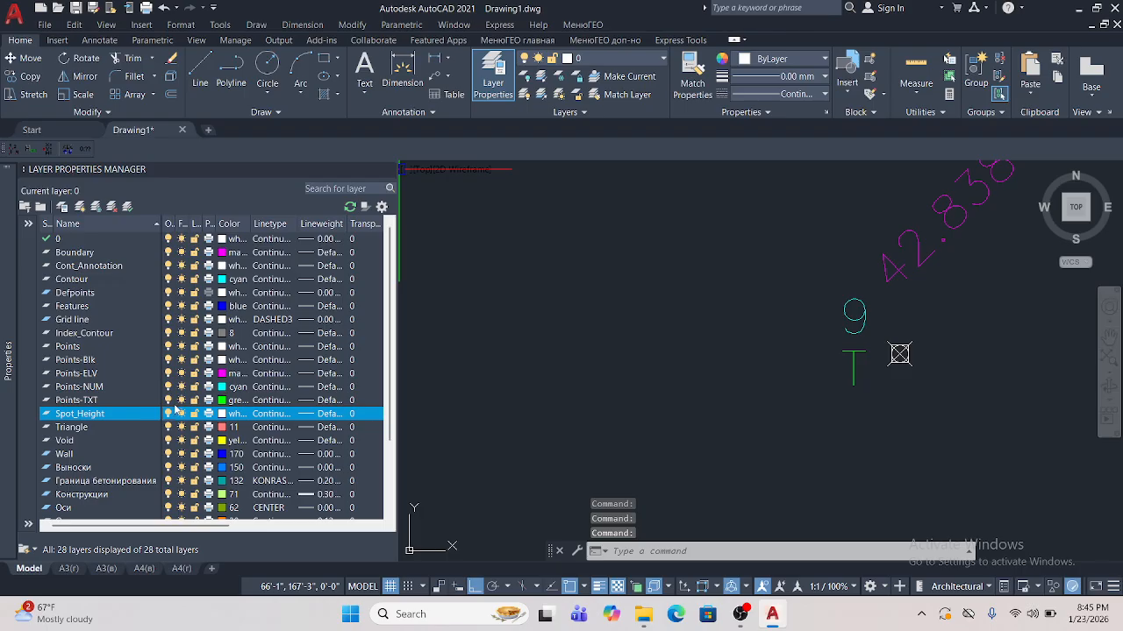
left_click(109, 359)
left_click(168, 347)
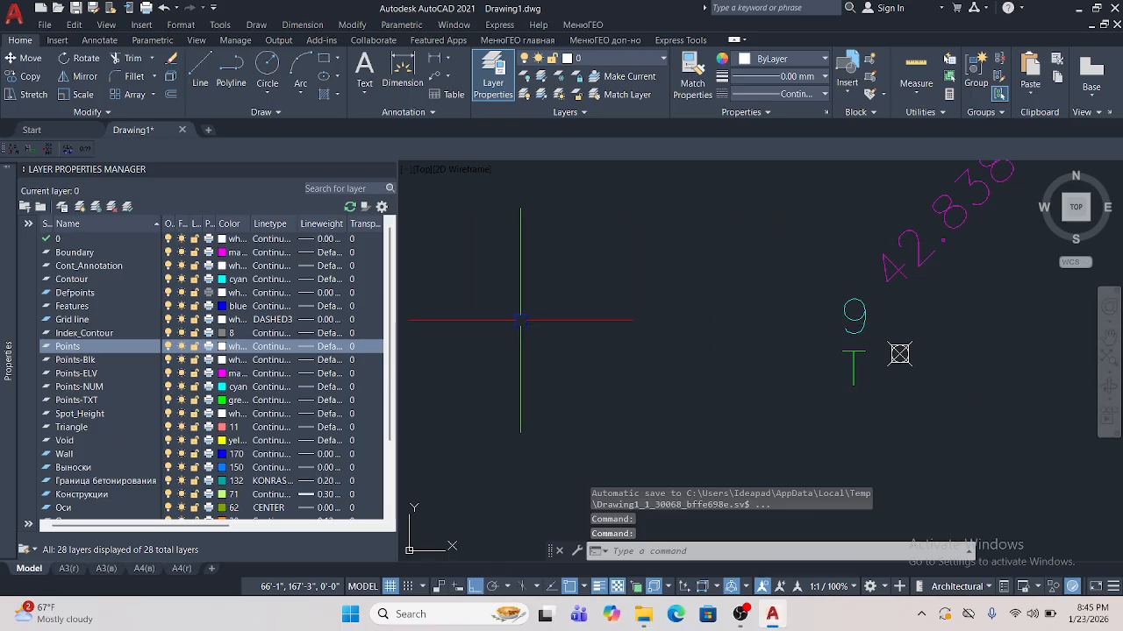
- Inspect the point 9 group again beside the layer list, clear the selection and collapse the Layer Properties Manager
scroll(558, 328, "down", 4)
scroll(609, 328, "up", 2)
left_click(606, 285)
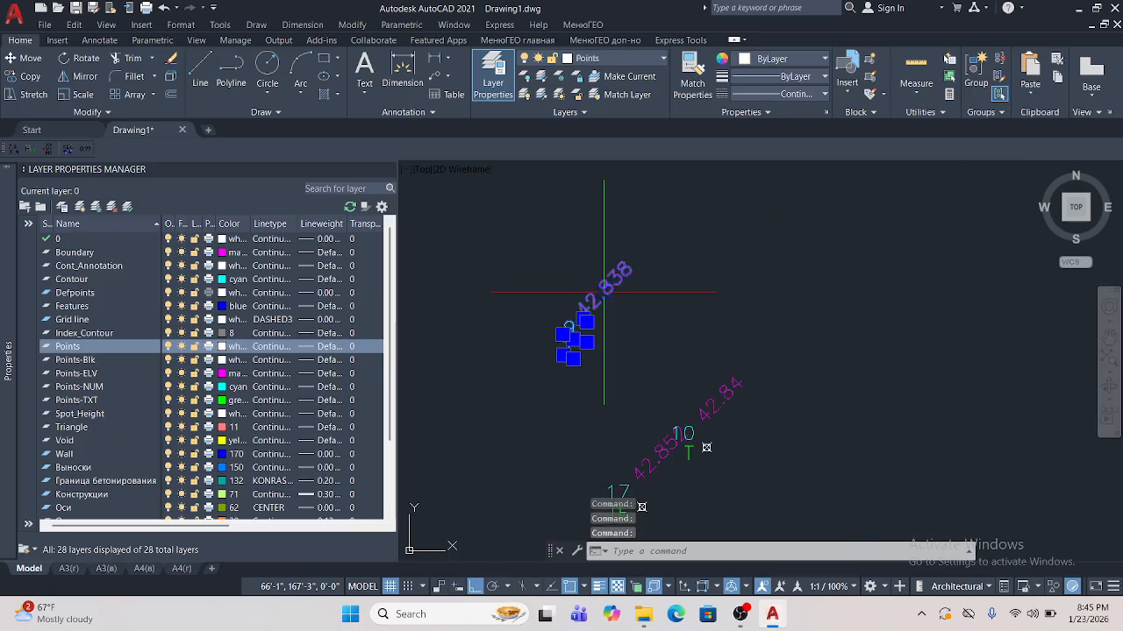
mouse_move(604, 293)
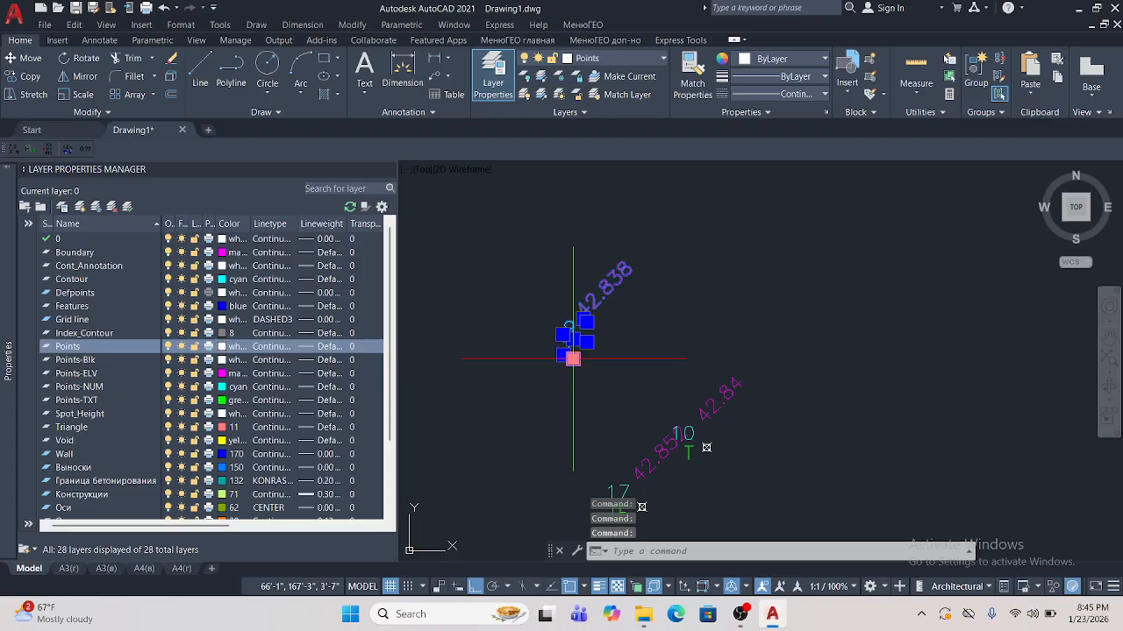
scroll(544, 333, "up", 2)
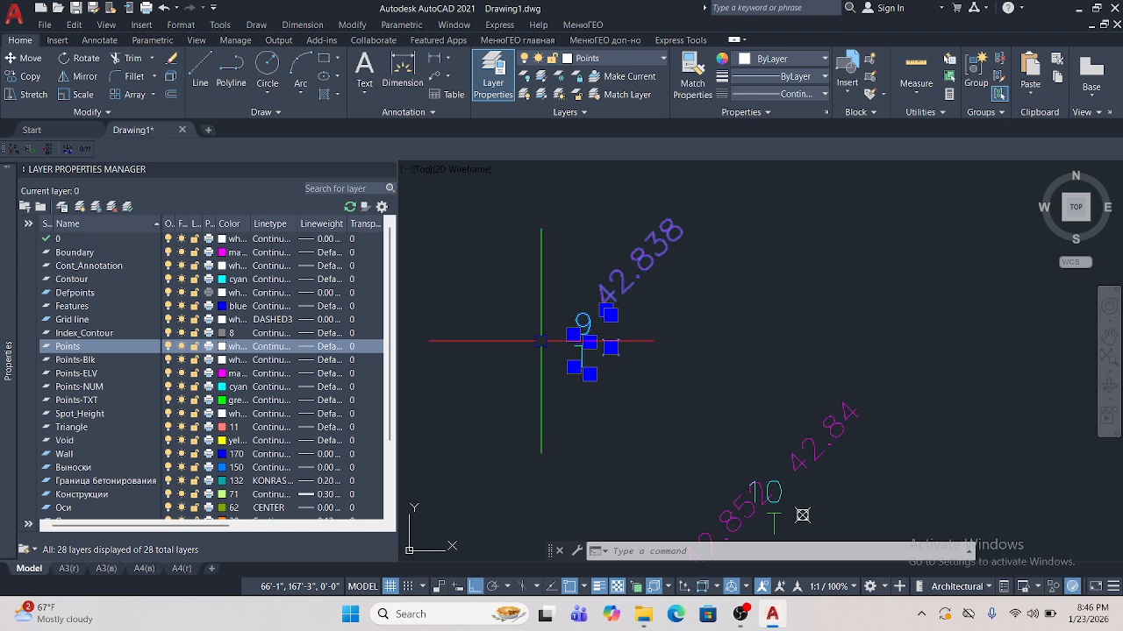
key("Escape")
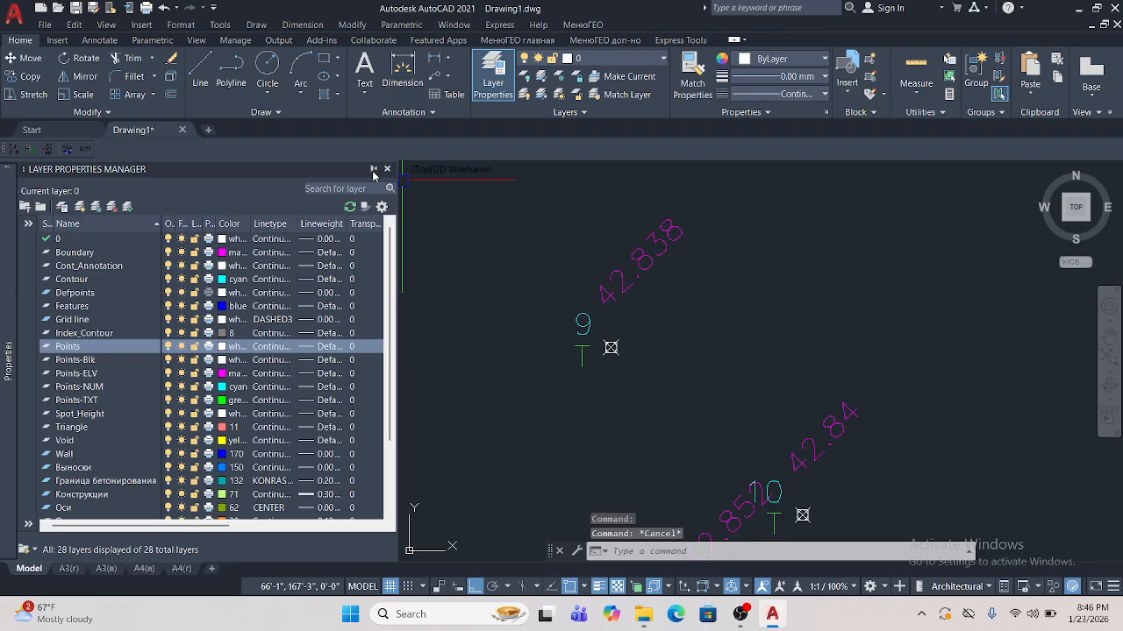
left_click(374, 169)
- Examine the imported points and their number, code and elevation labels up close around points 9 and 7, and minimize AutoCAD
scroll(558, 377, "down", 4)
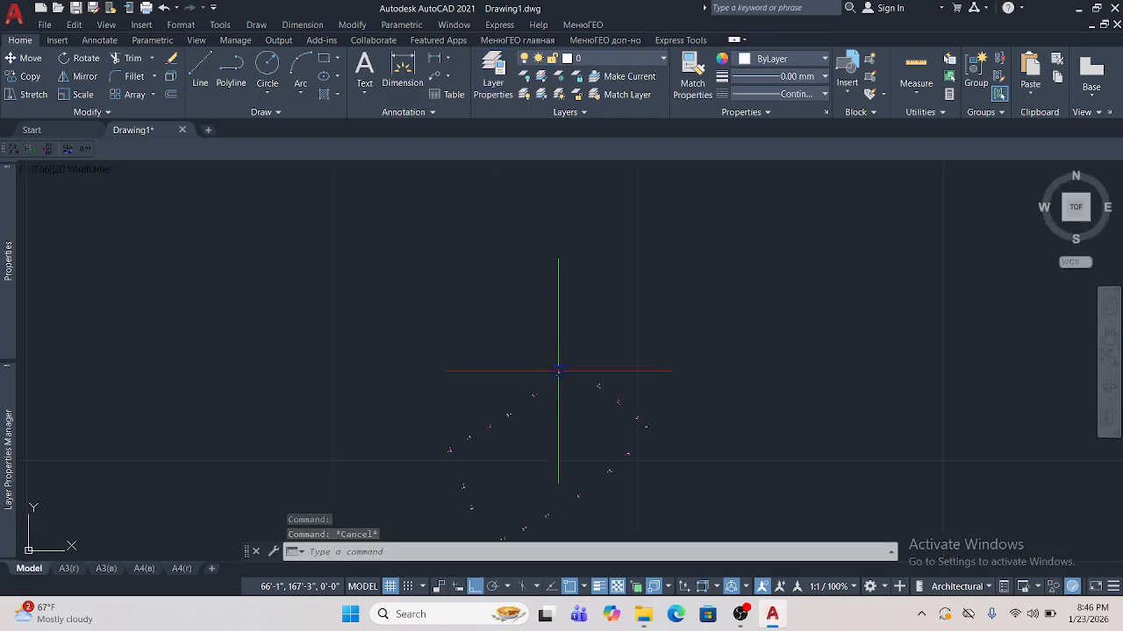
scroll(558, 371, "up", 5)
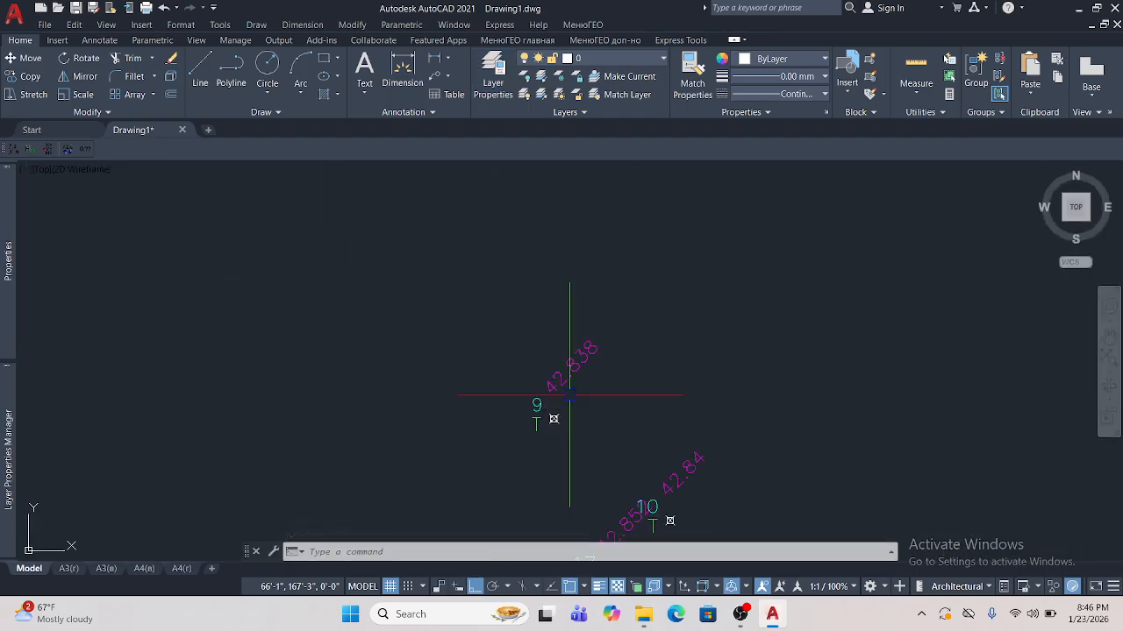
middle_click_drag(570, 395, 577, 318)
scroll(571, 316, "up", 4)
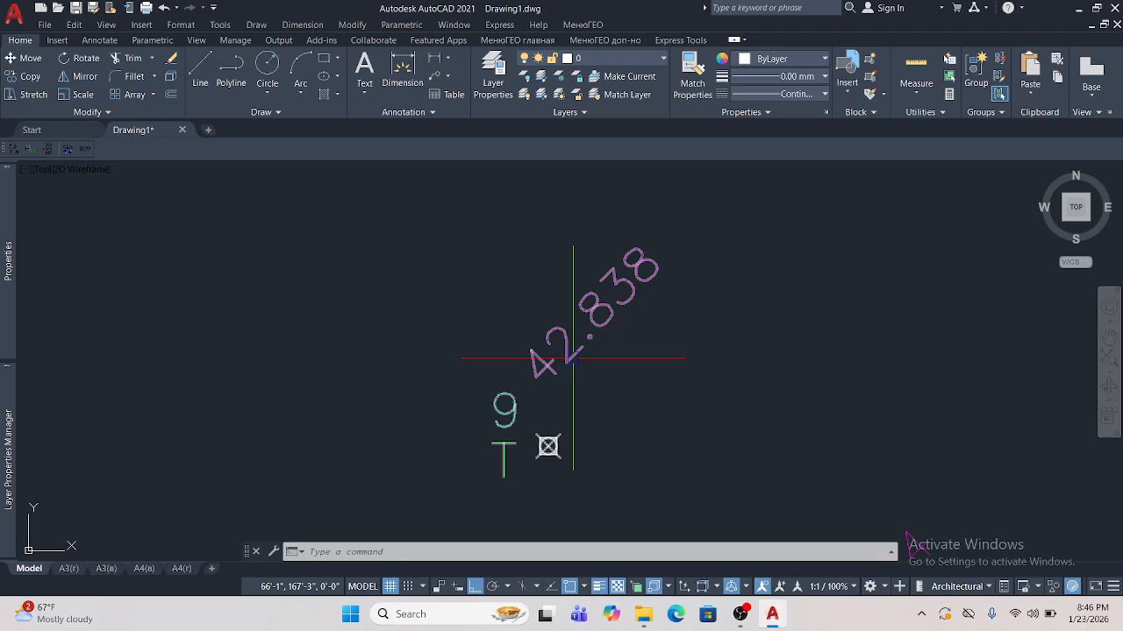
scroll(574, 358, "down", 6)
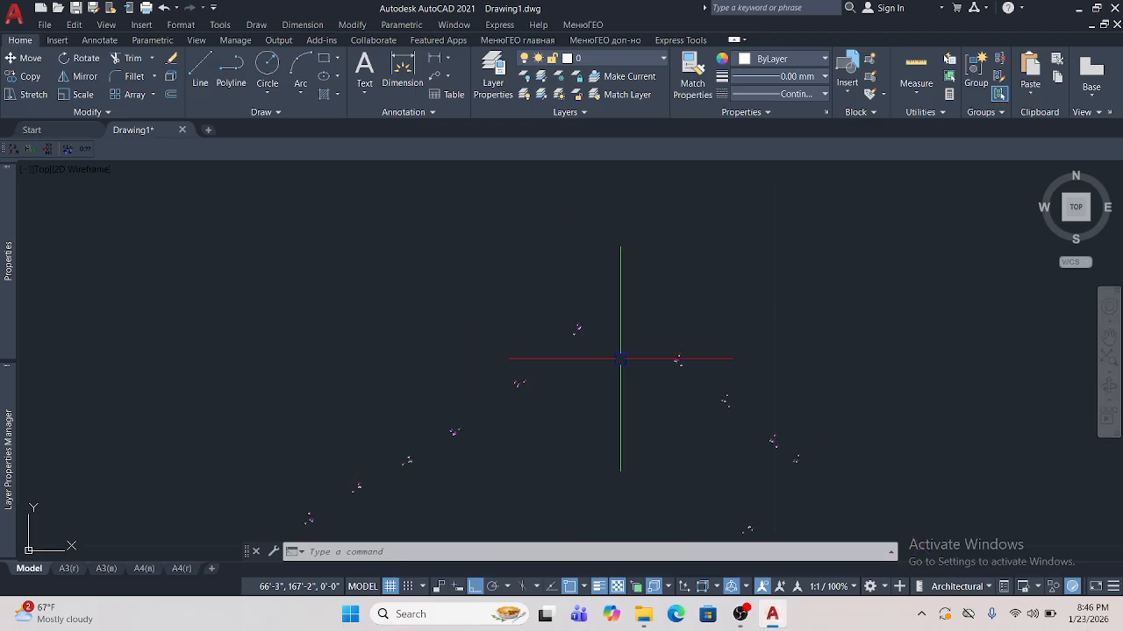
scroll(714, 351, "up", 4)
scroll(632, 383, "up", 2)
scroll(584, 371, "up", 2)
scroll(581, 374, "up", 2)
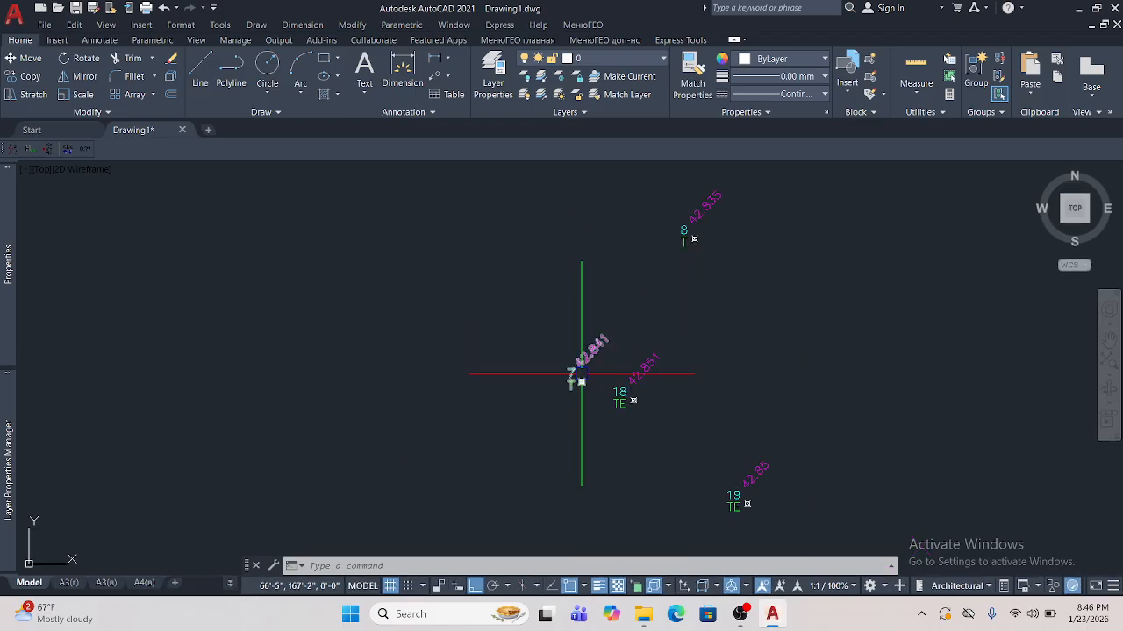
middle_click_drag(580, 375, 581, 342)
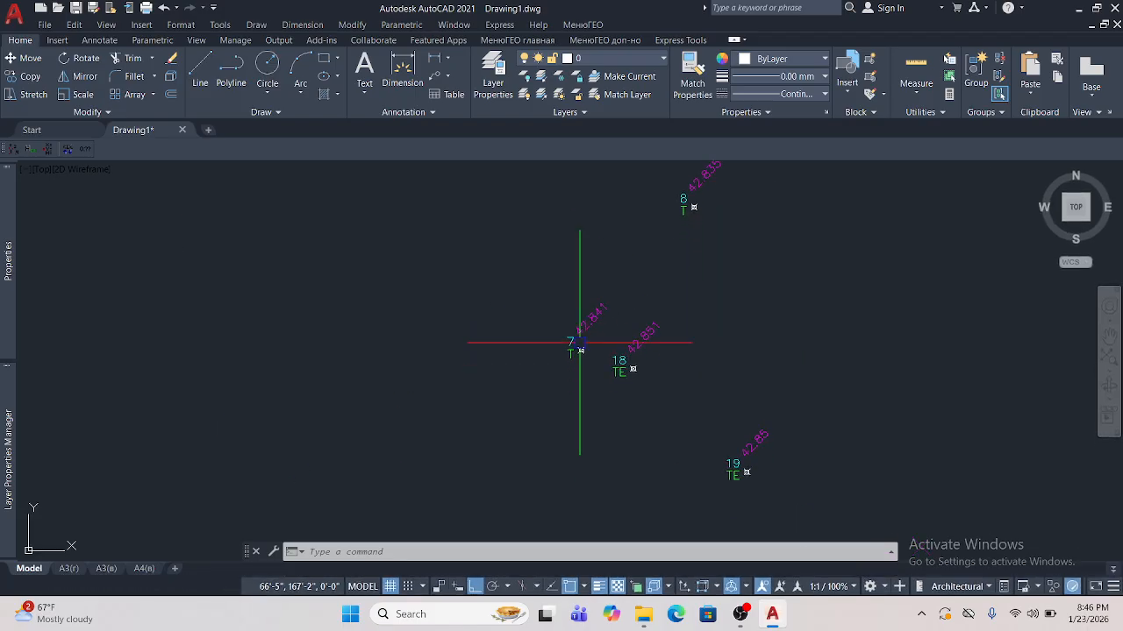
left_click(1079, 8)
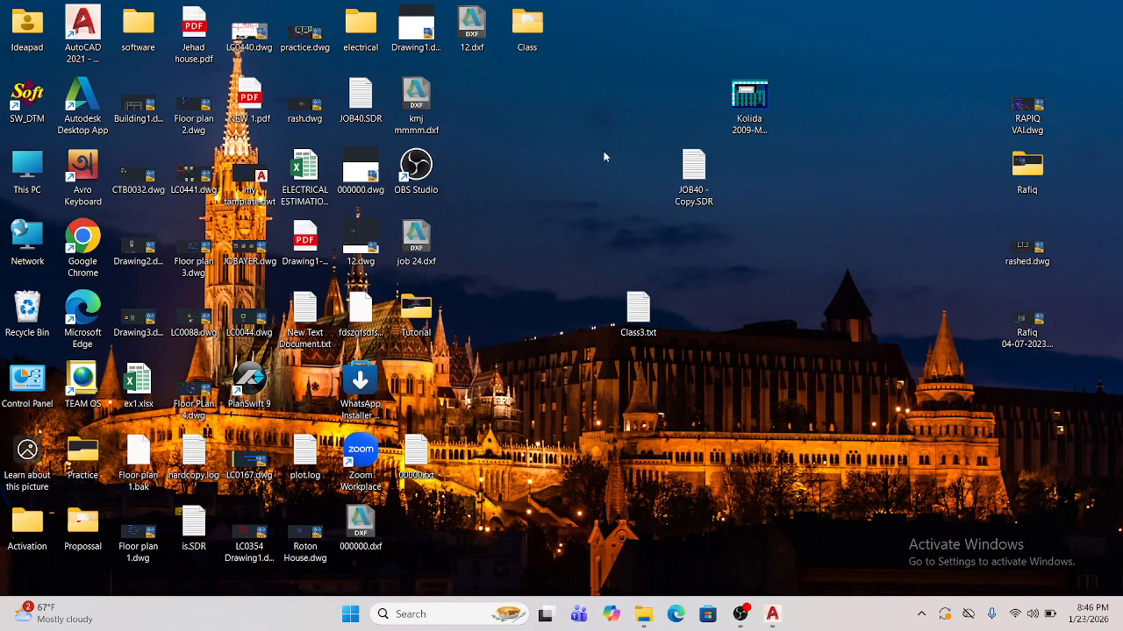
- Move Class3.txt on the desktop so it sits beside JOB40 - Copy.SDR
left_click_drag(637, 309, 641, 172)
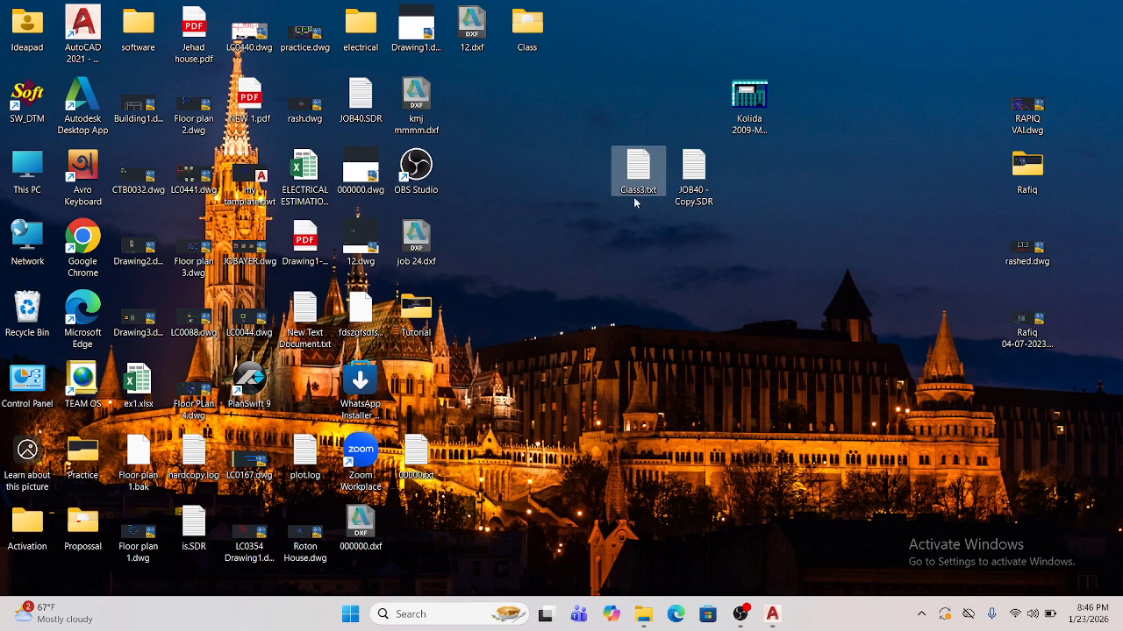
mouse_move(639, 183)
left_mouse_down()
mouse_move(644, 203)
mouse_move(642, 188)
left_mouse_up()
double_click(745, 107)
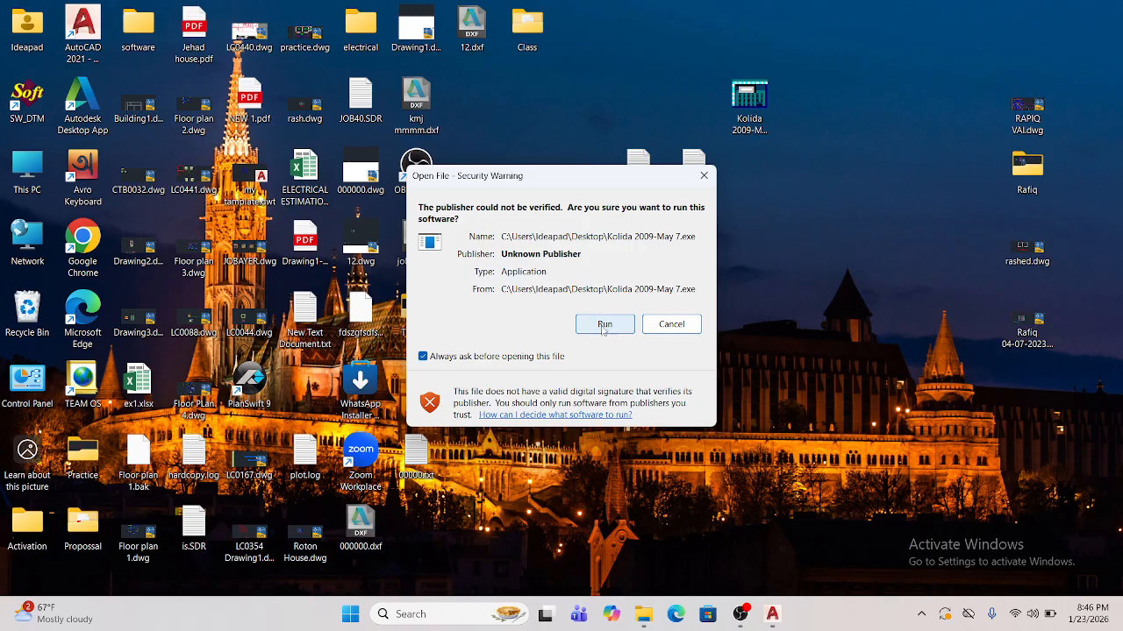
left_click(604, 324)
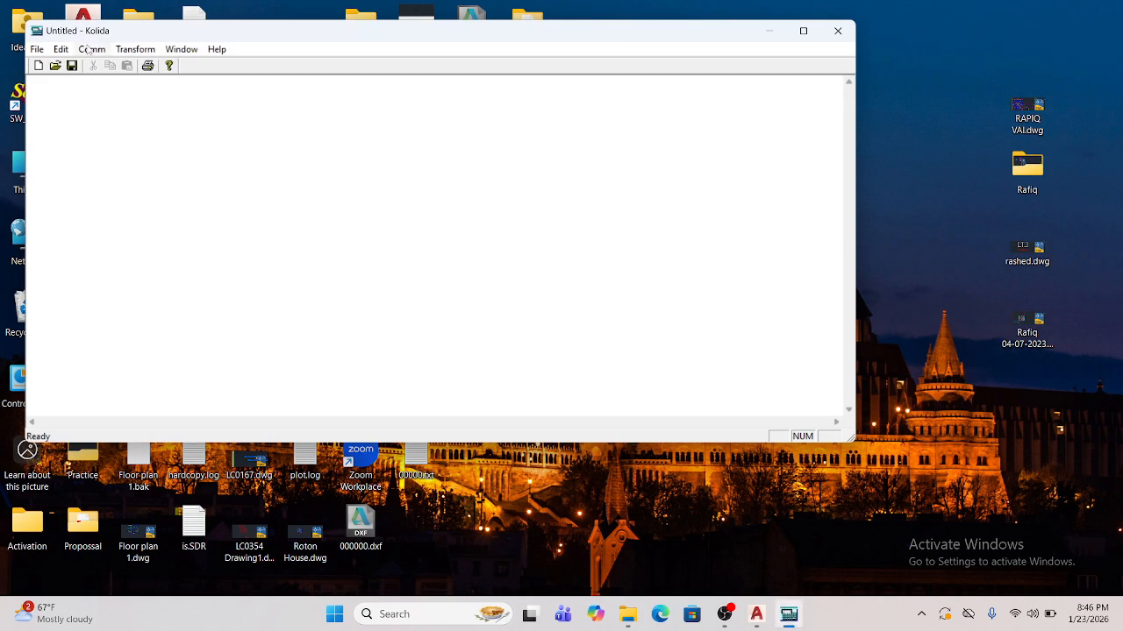
left_click(38, 50)
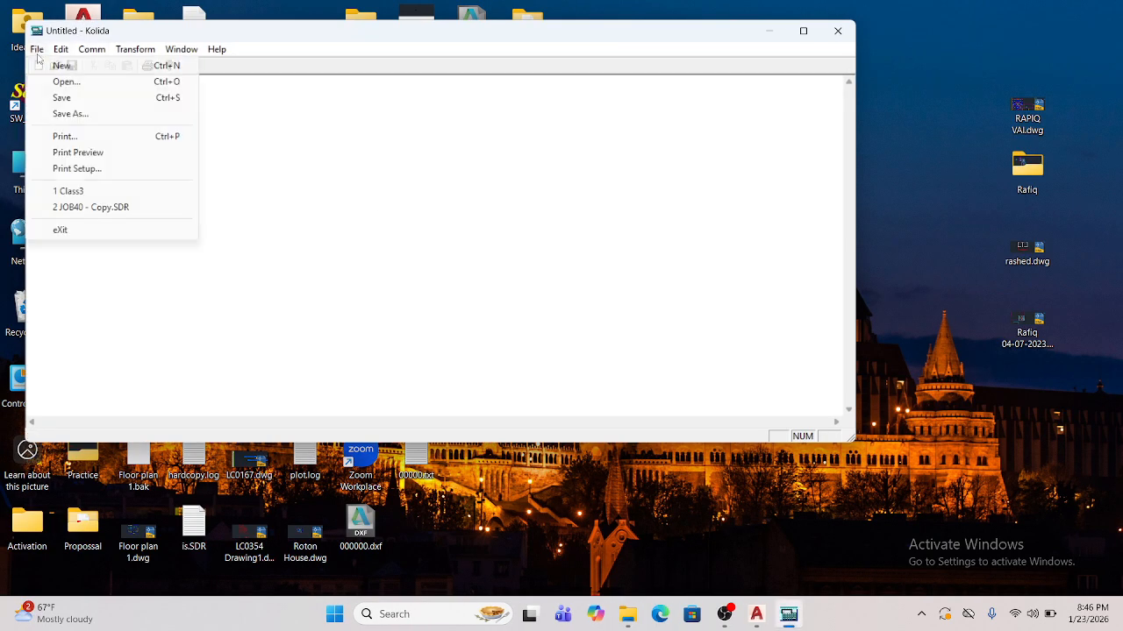
left_click(80, 85)
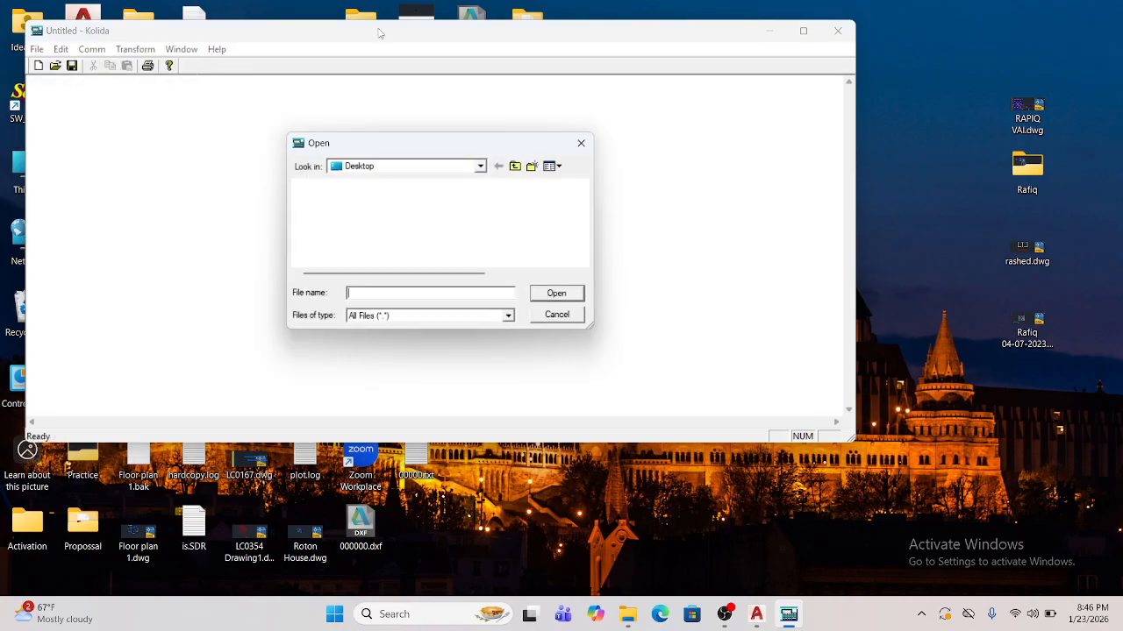
left_click(582, 144)
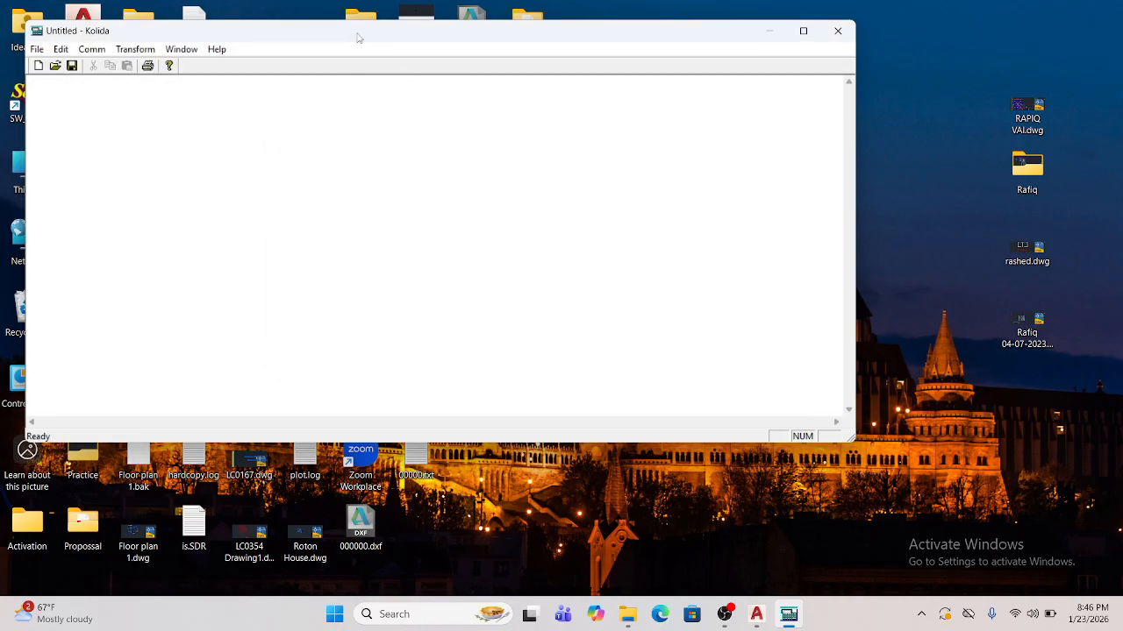
left_click_drag(357, 37, 407, 106)
left_click(892, 97)
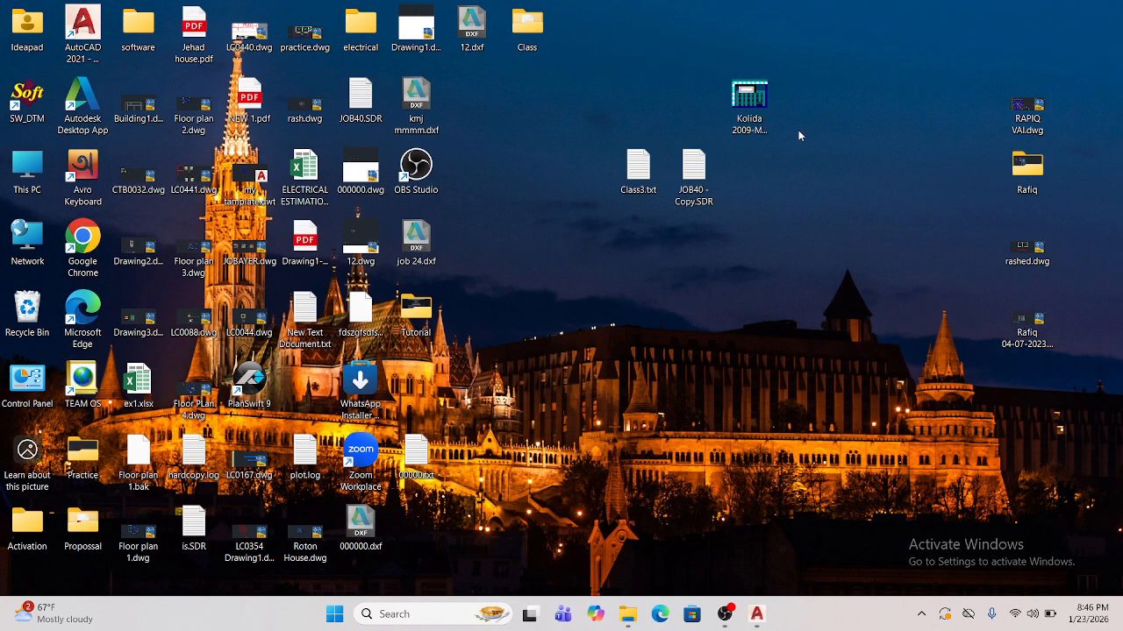
- Load JOB40 - Copy.SDR into Kolida to view its raw records, and replace it with a new blank document
double_click(742, 113)
left_click(604, 323)
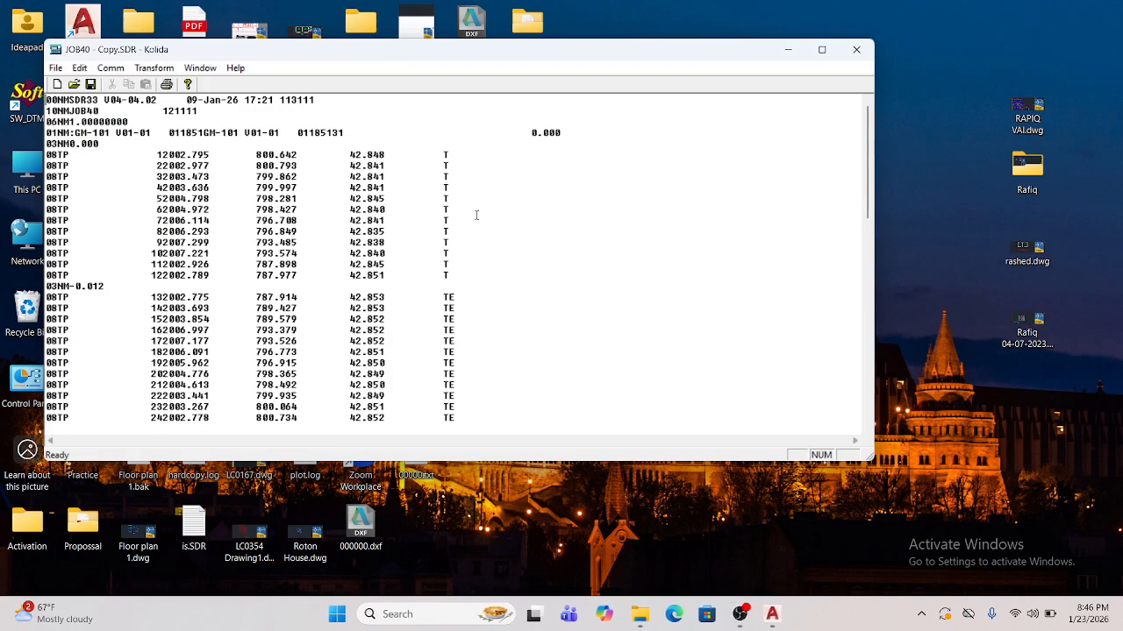
left_click_drag(84, 56, 122, 82)
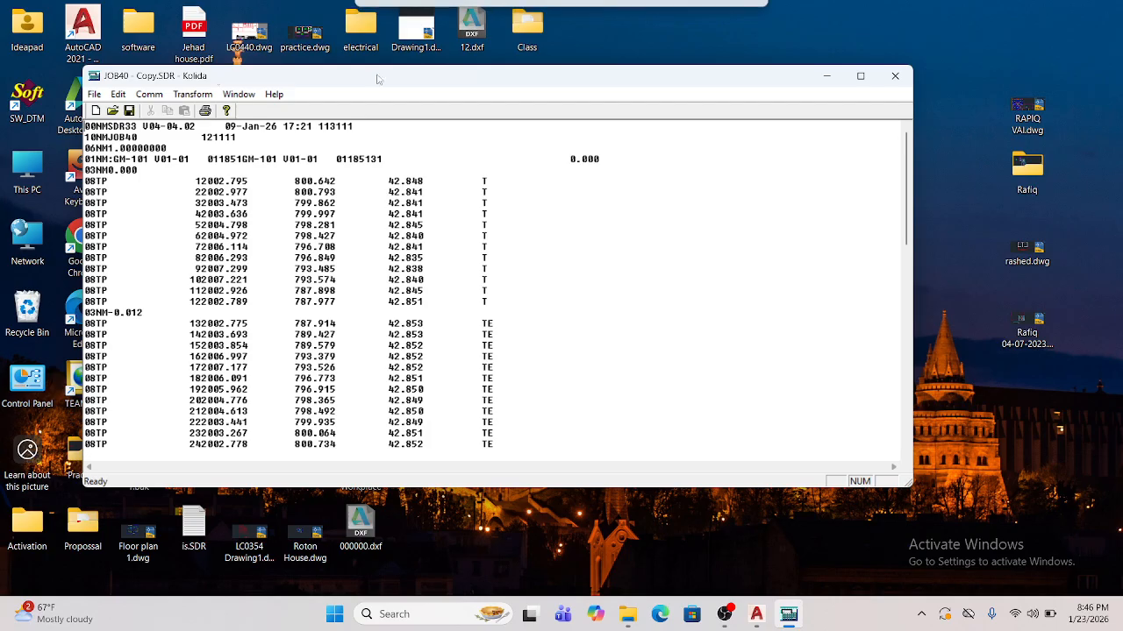
left_click(92, 96)
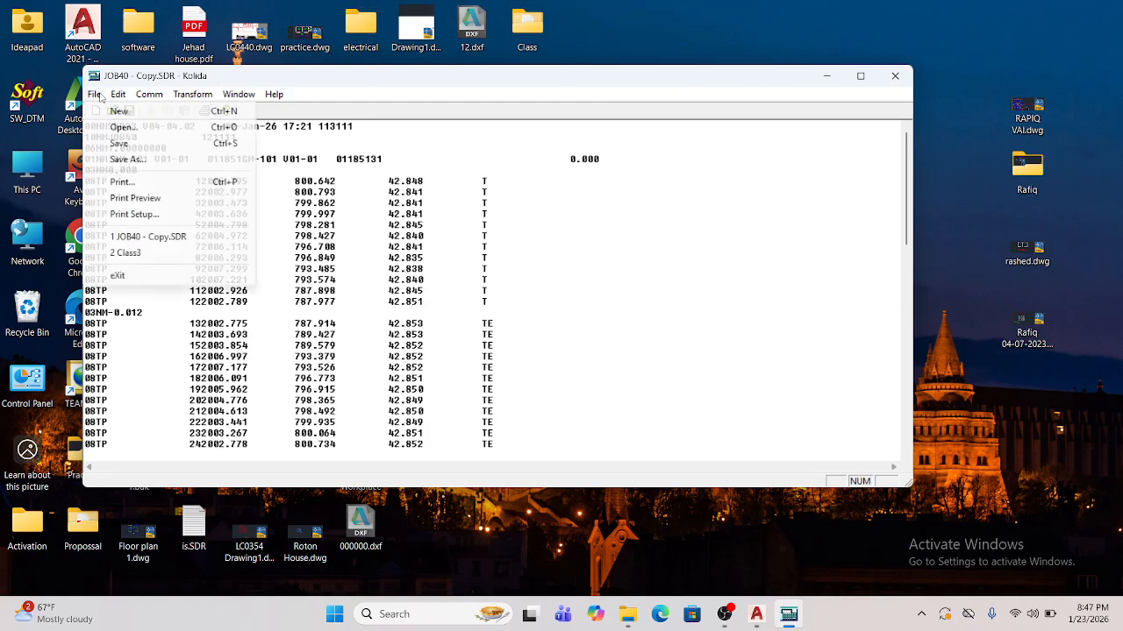
left_click(150, 111)
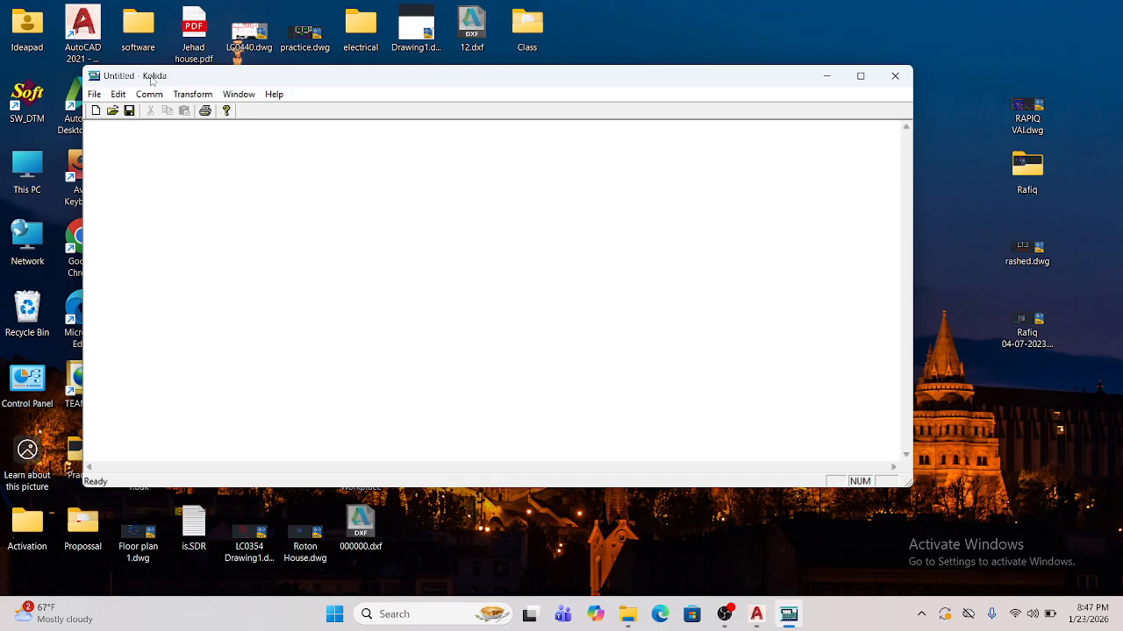
- Open Class3.txt from the Desktop in Kolida to view its point coordinates, and close the program
left_click(112, 111)
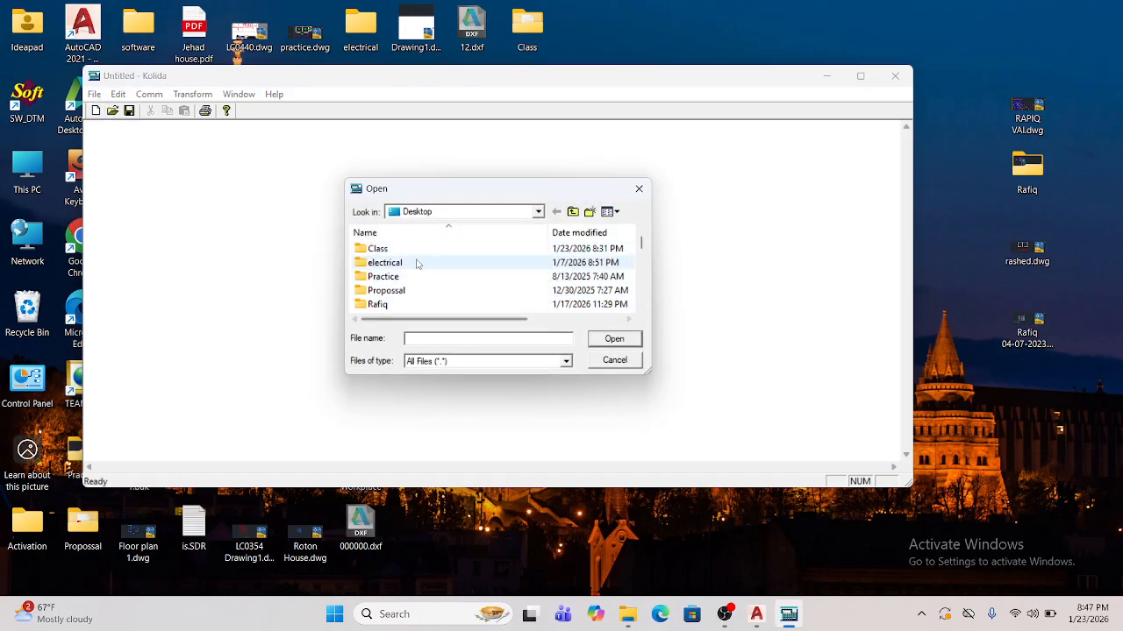
scroll(419, 263, "down", 3)
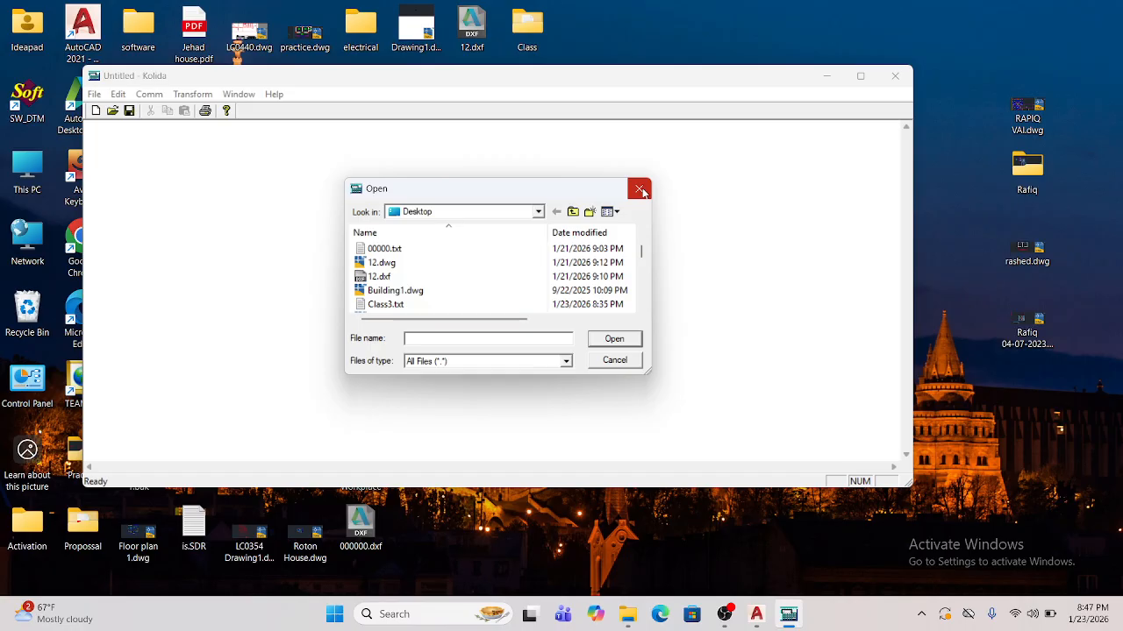
scroll(414, 300, "down", 1)
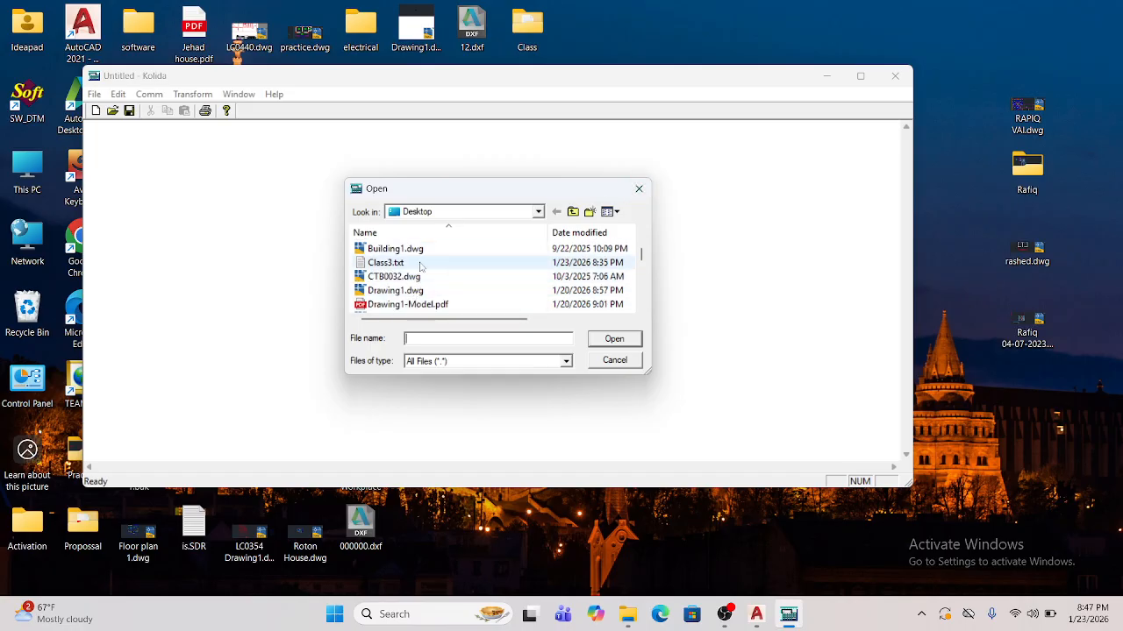
left_click(420, 264)
scroll(420, 265, "down", 2)
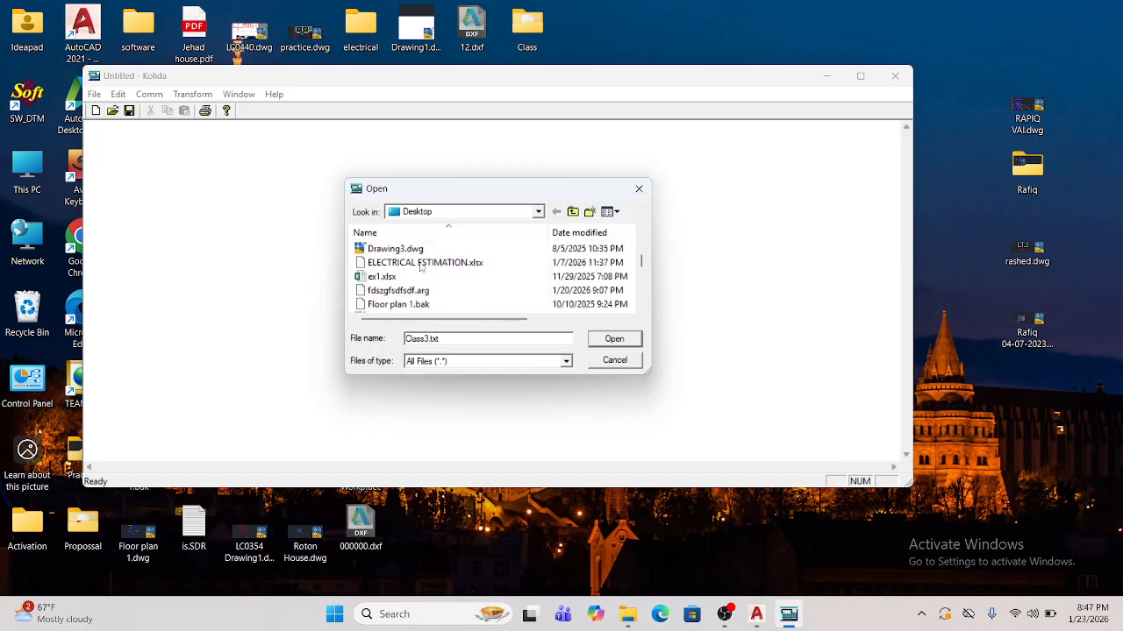
left_click(621, 344)
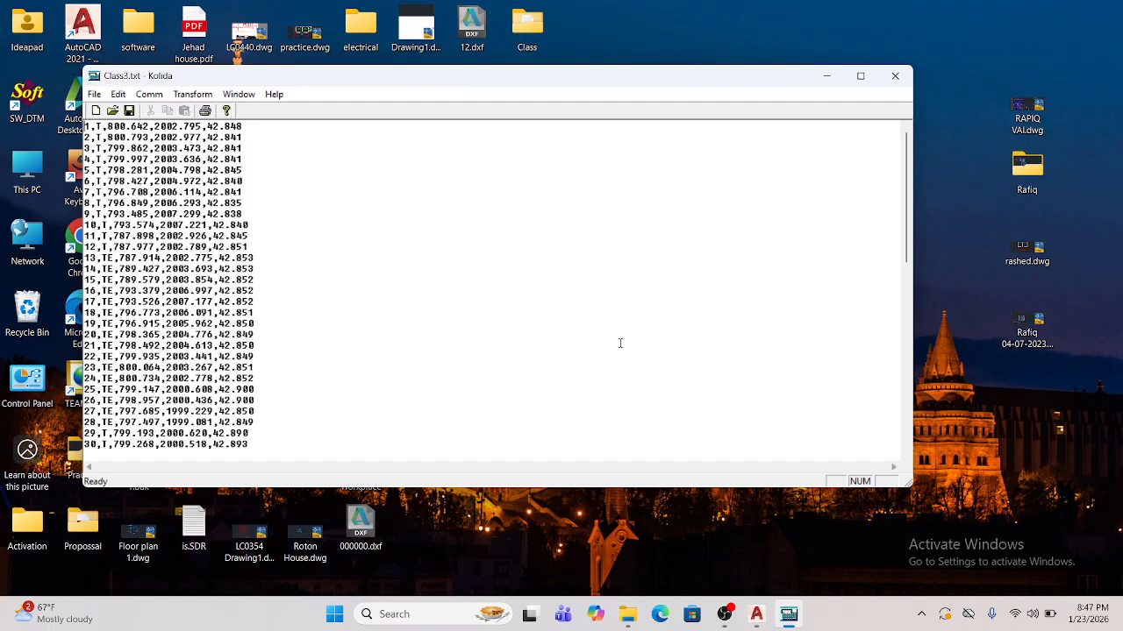
left_click(895, 75)
- Load JOB40 - Copy.SDR from the desktop into Kolida again, allowing the unverified program to run
left_click_drag(693, 171, 777, 128)
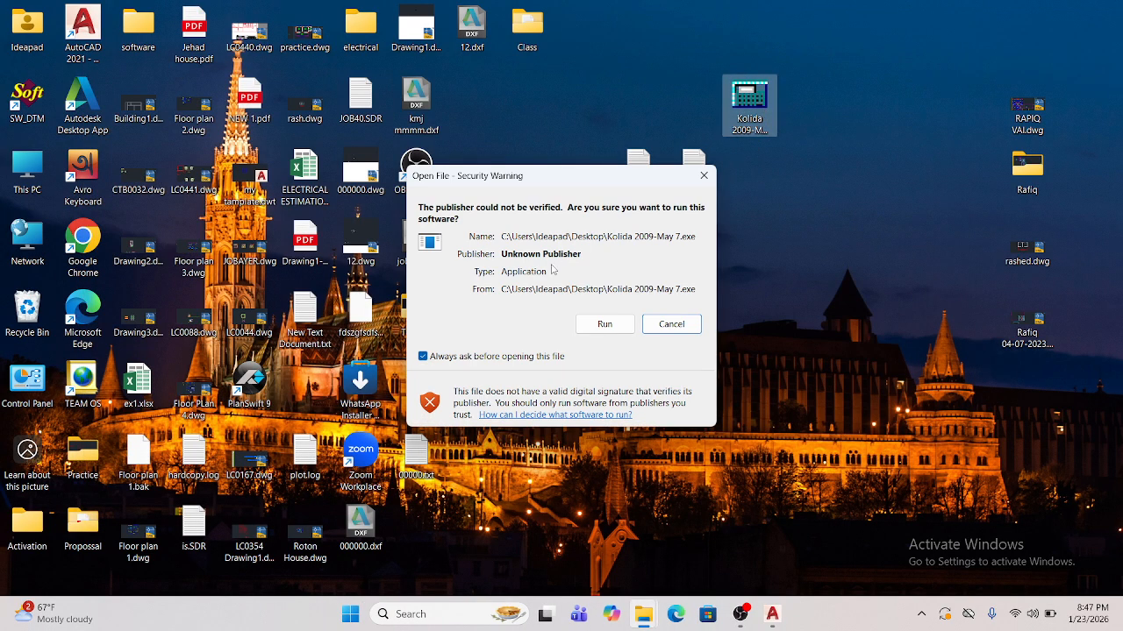
left_click(597, 322)
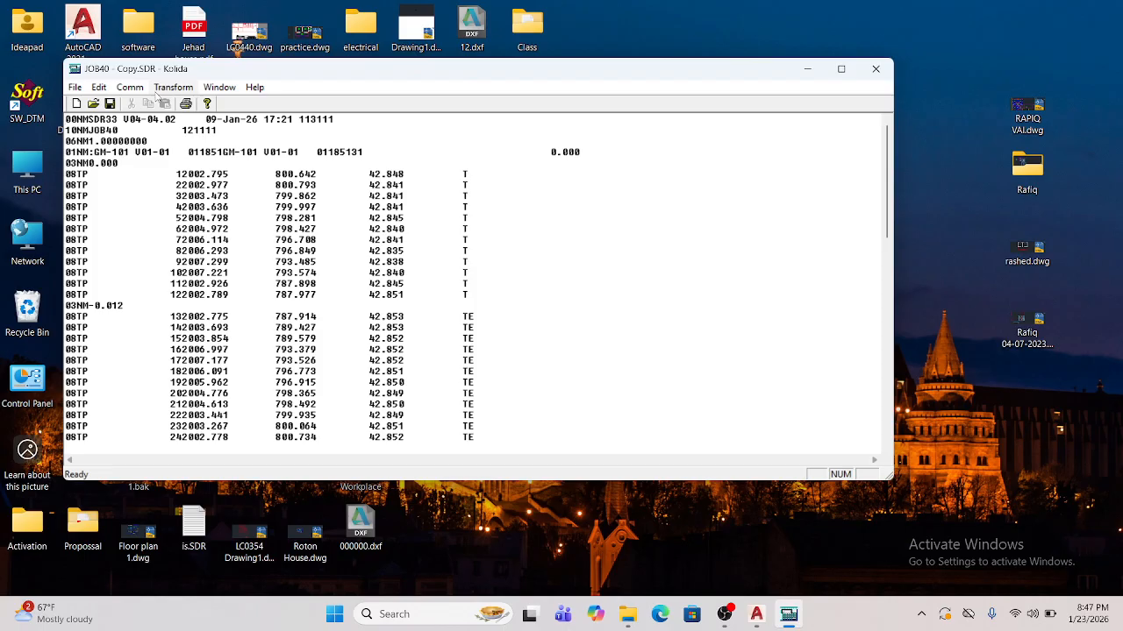
- Transform the JOB40 - Copy.SDR survey data to ENZ Coordinate (KTS440/550) and export it as a DXF named Class3 on the Desktop
left_click(175, 87)
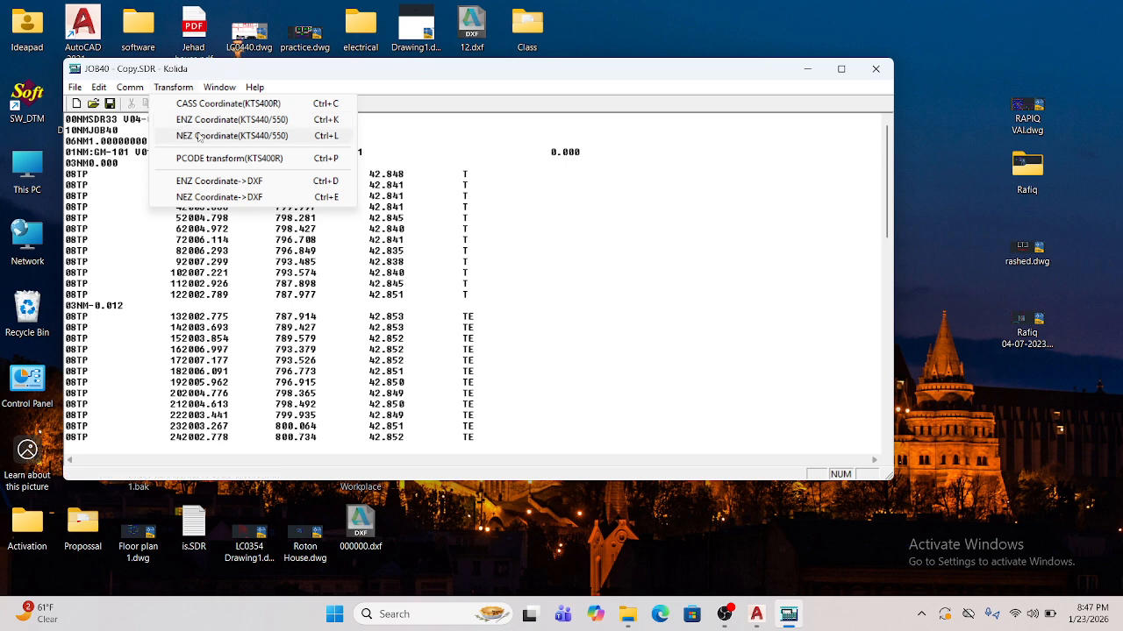
left_click(209, 121)
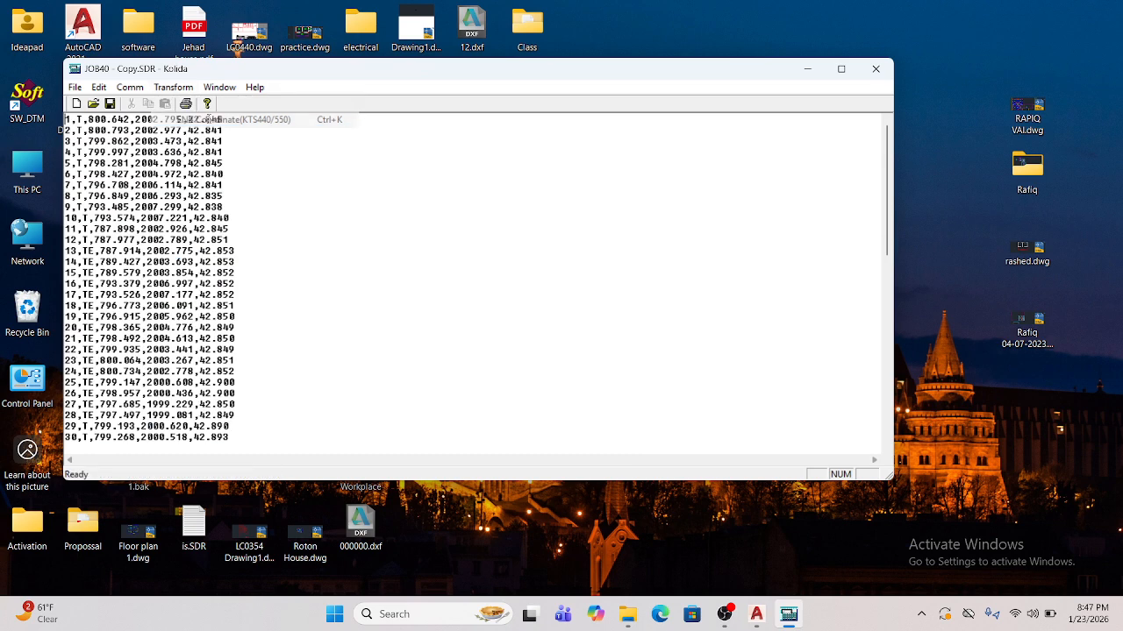
left_click(173, 88)
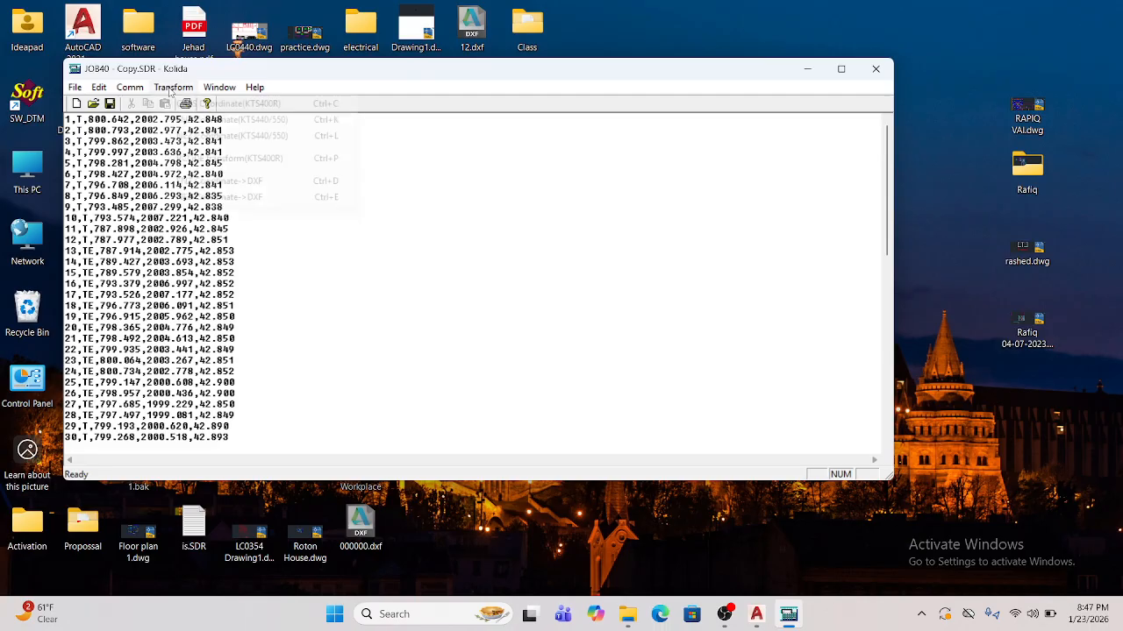
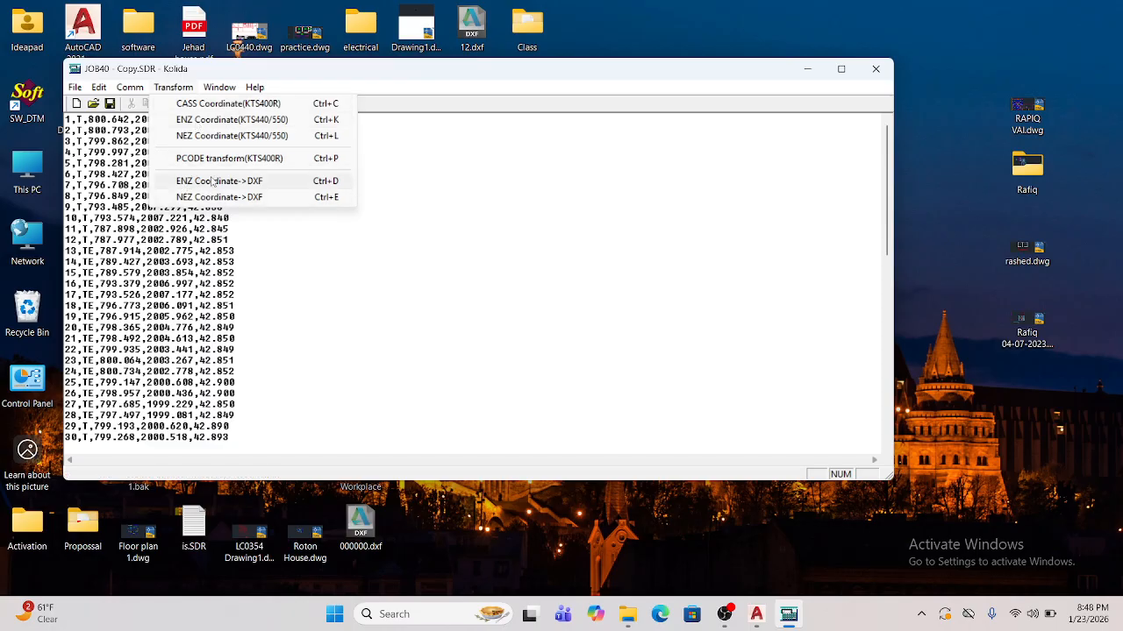
left_click(212, 181)
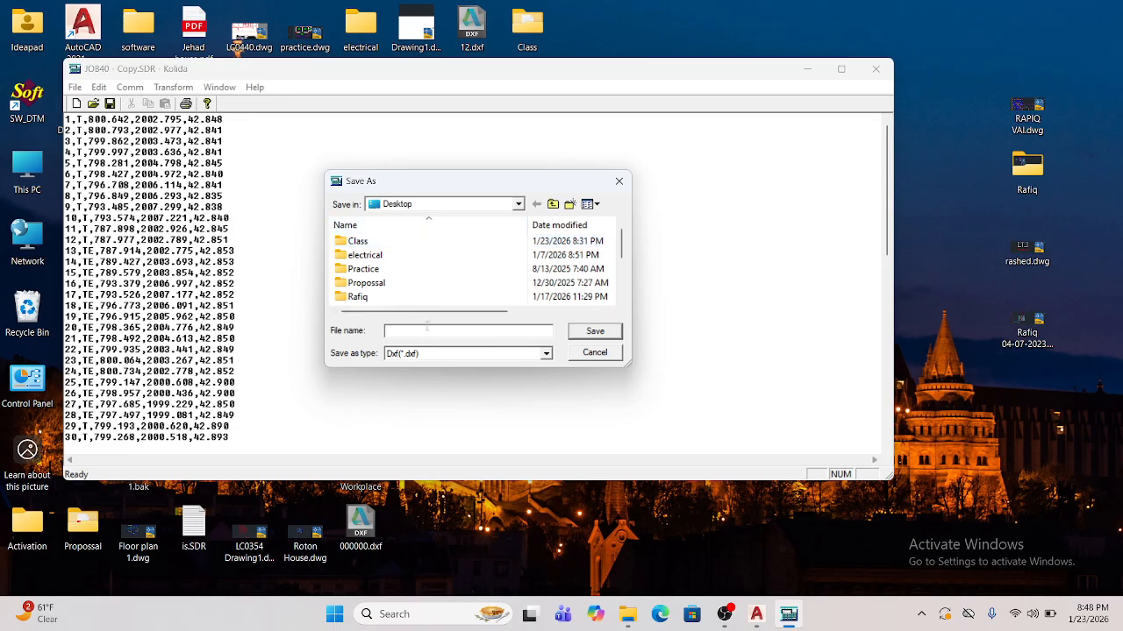
type("Cl")
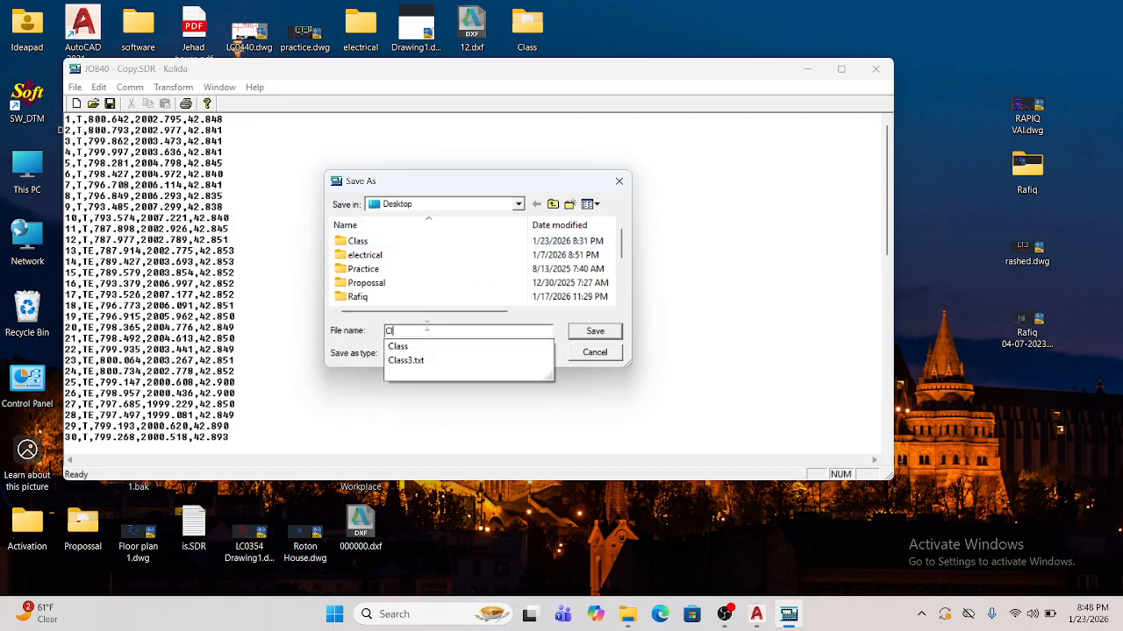
type("ass3")
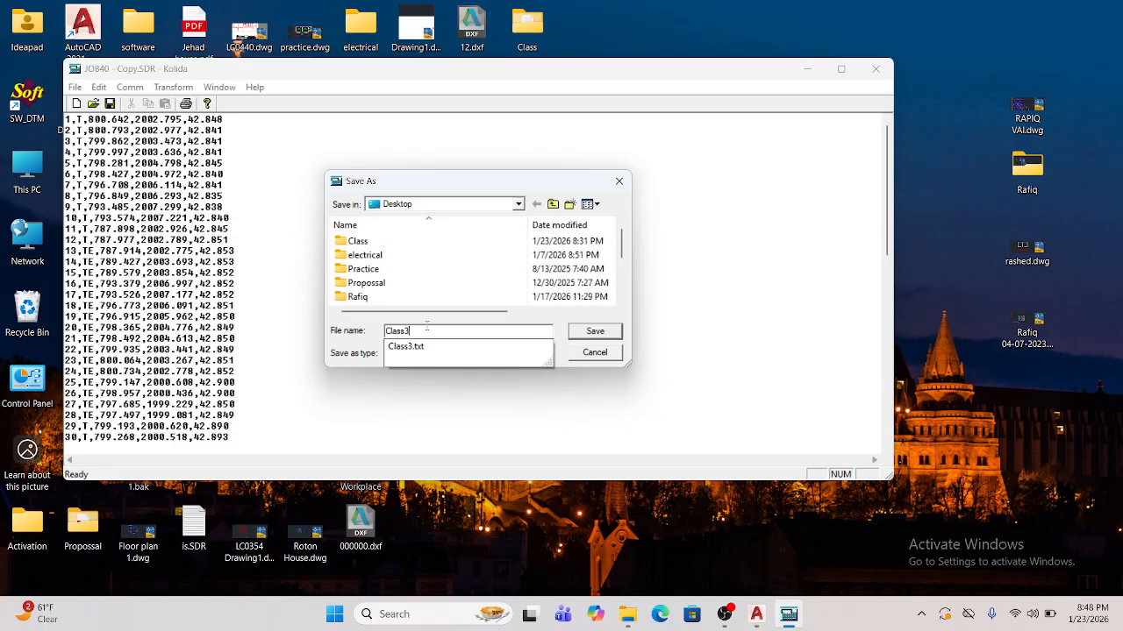
left_click(590, 333)
left_click(590, 334)
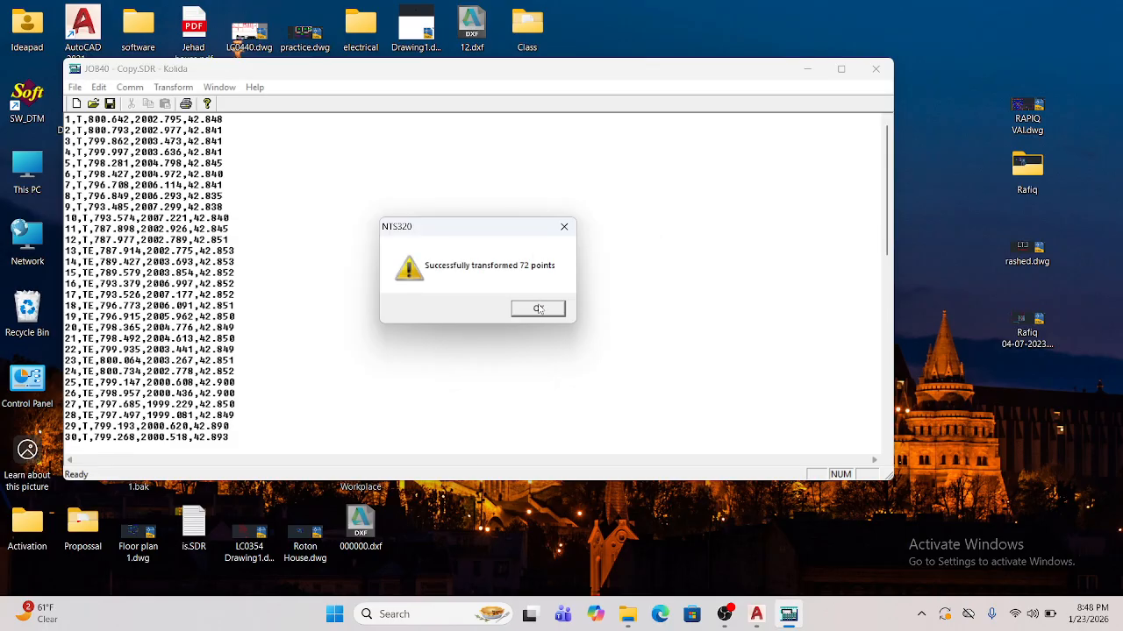
left_click(539, 309)
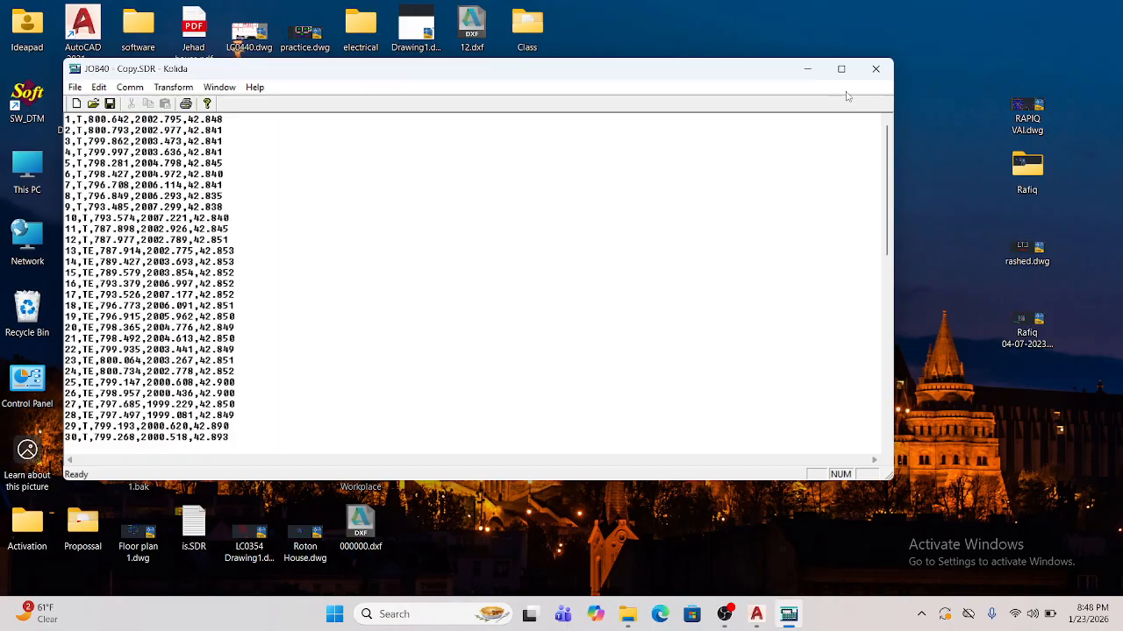
- Close Kolida without saving changes to JOB40 - Copy.SDR and open the exported Class3.dxf from the desktop in AutoCAD
left_click(875, 72)
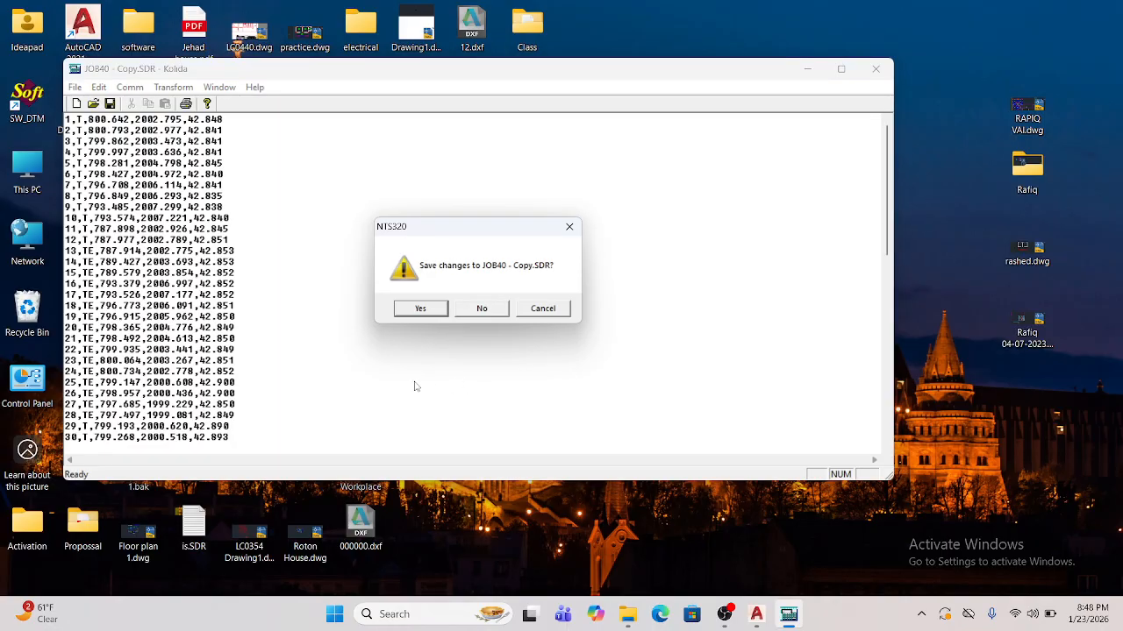
left_click(483, 310)
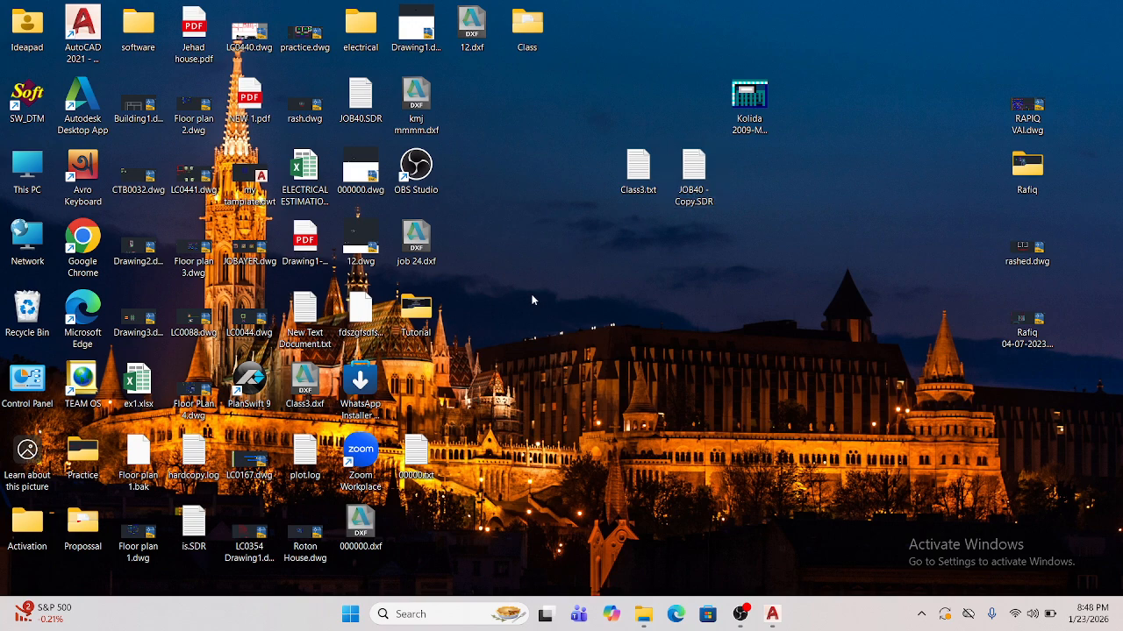
double_click(304, 380)
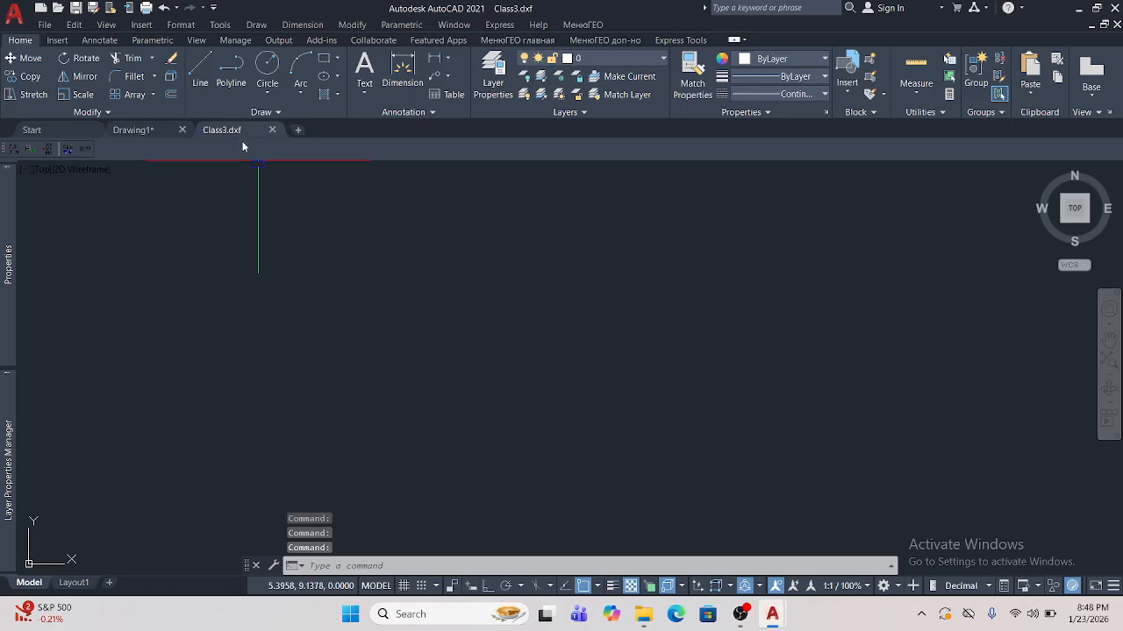
- Save the drawing to the Desktop as Class3.dwg in AutoCAD 2010/LT2010 Drawing format
left_click(75, 7)
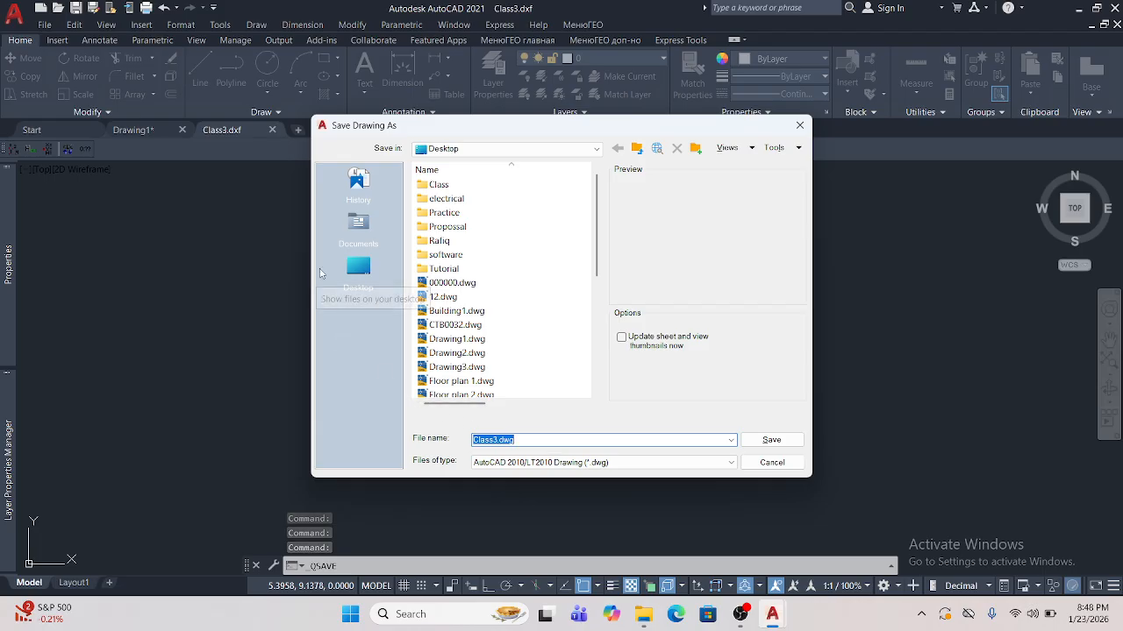
left_click(351, 272)
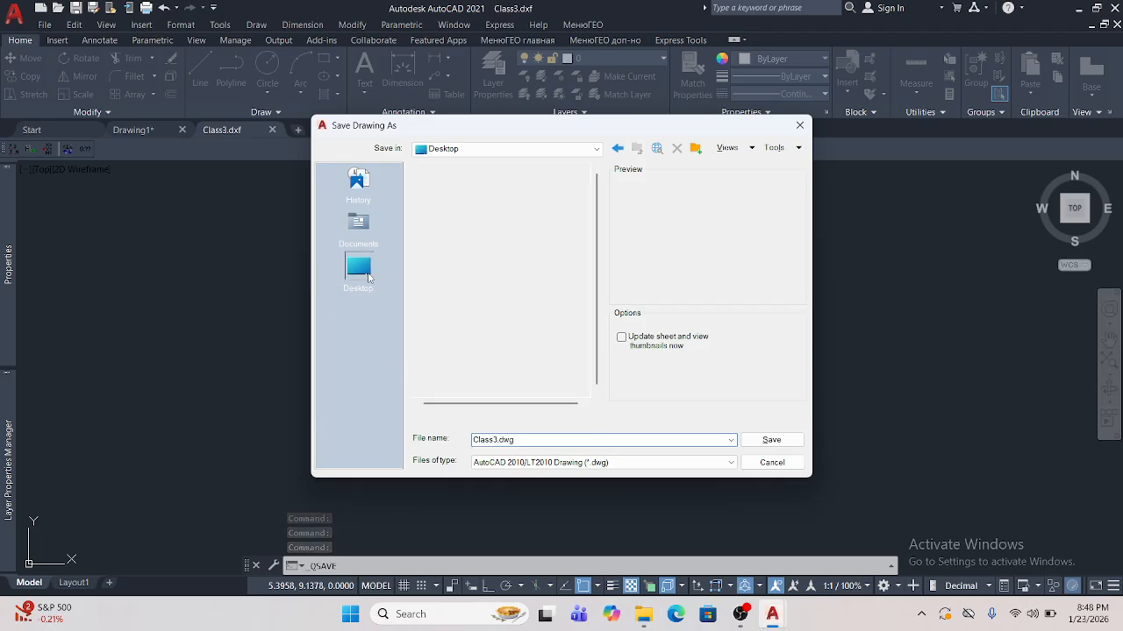
left_click(772, 440)
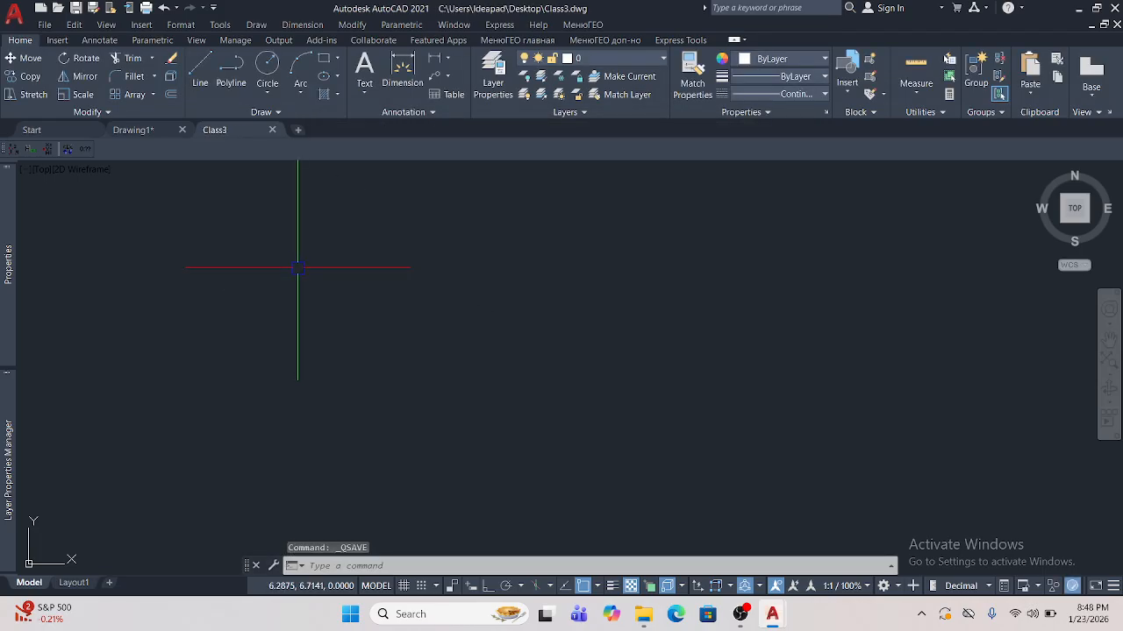
- Zoom to the drawing's extents and look closer at the imported survey points and their labels
type("z")
key("Return")
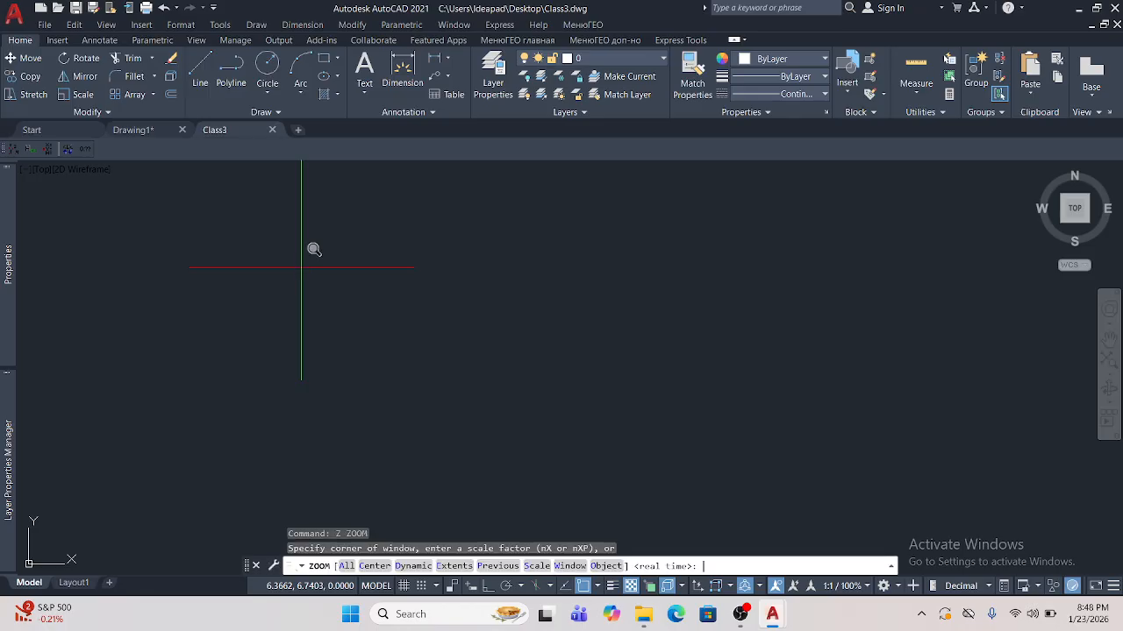
type("e")
key("Return")
middle_click(359, 323)
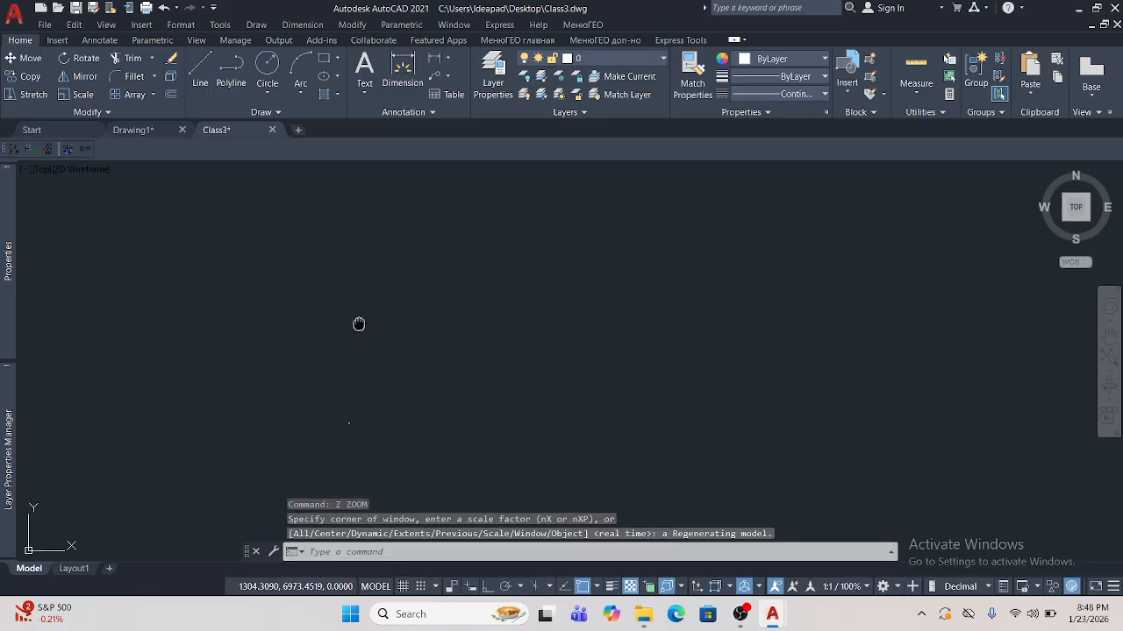
middle_click(359, 324)
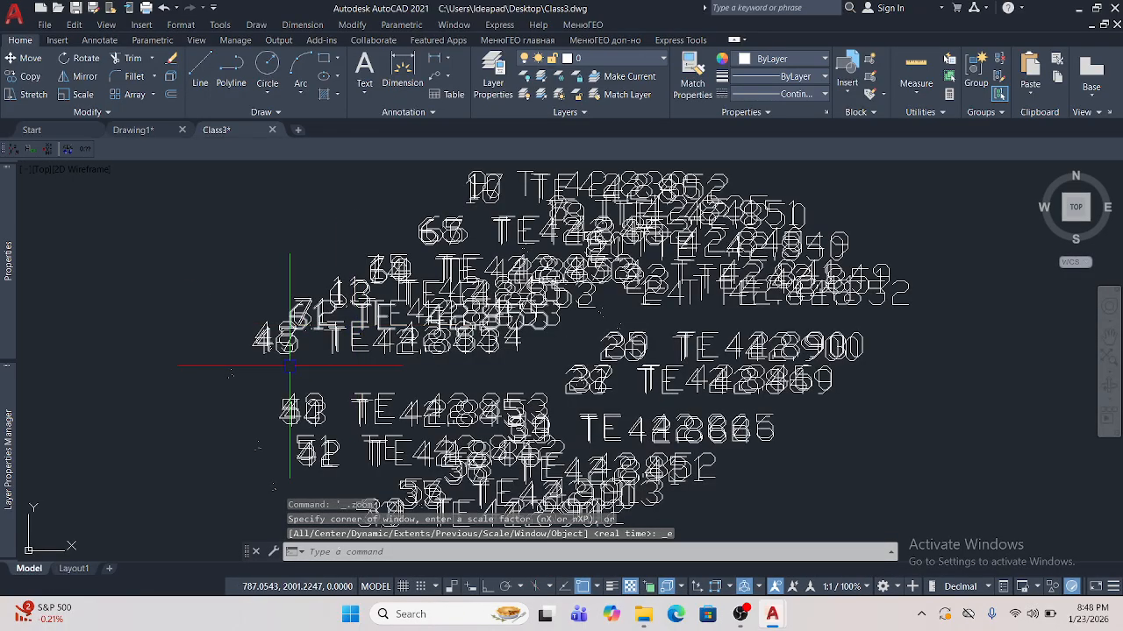
scroll(263, 368, "up", 5)
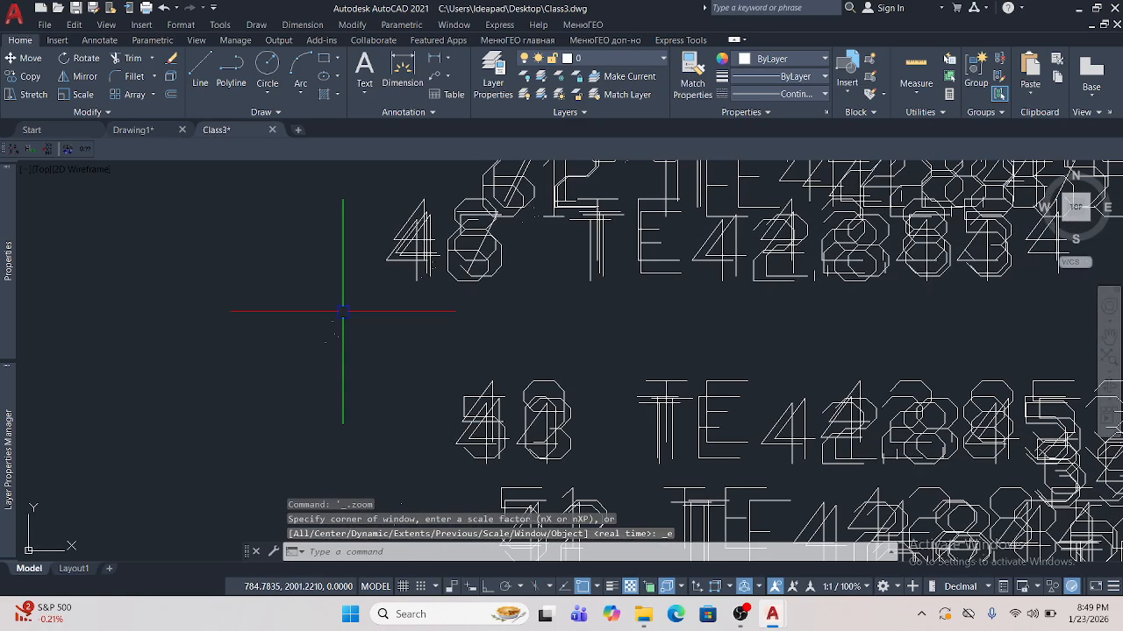
- Change the point style to the crossed circle inside a square, with its size set in absolute units
type("p")
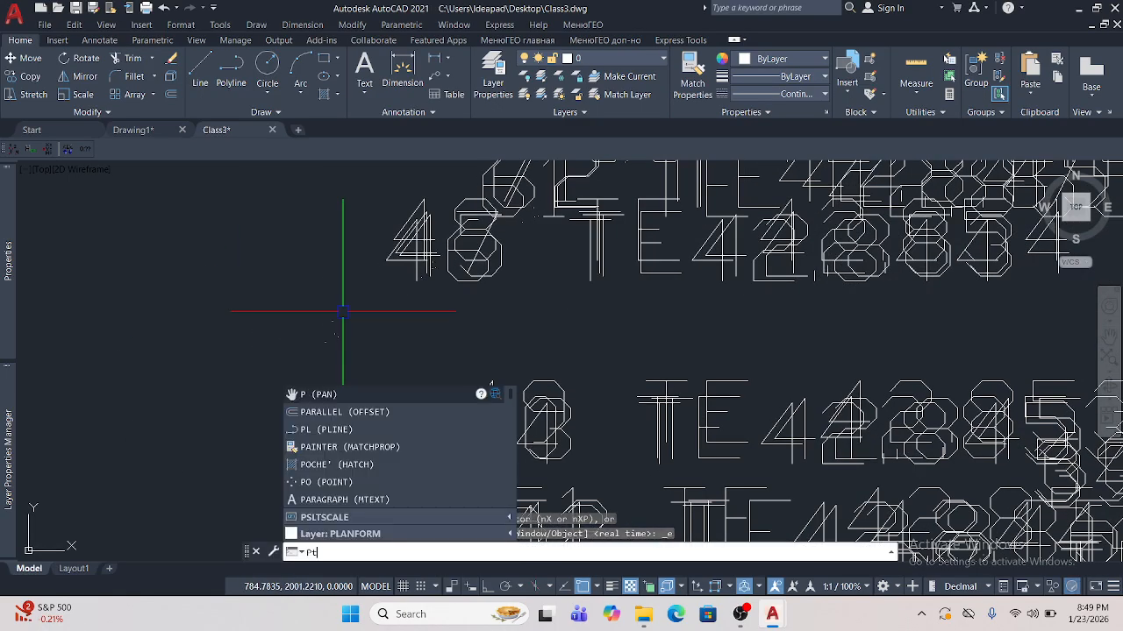
type("ty")
key("Return")
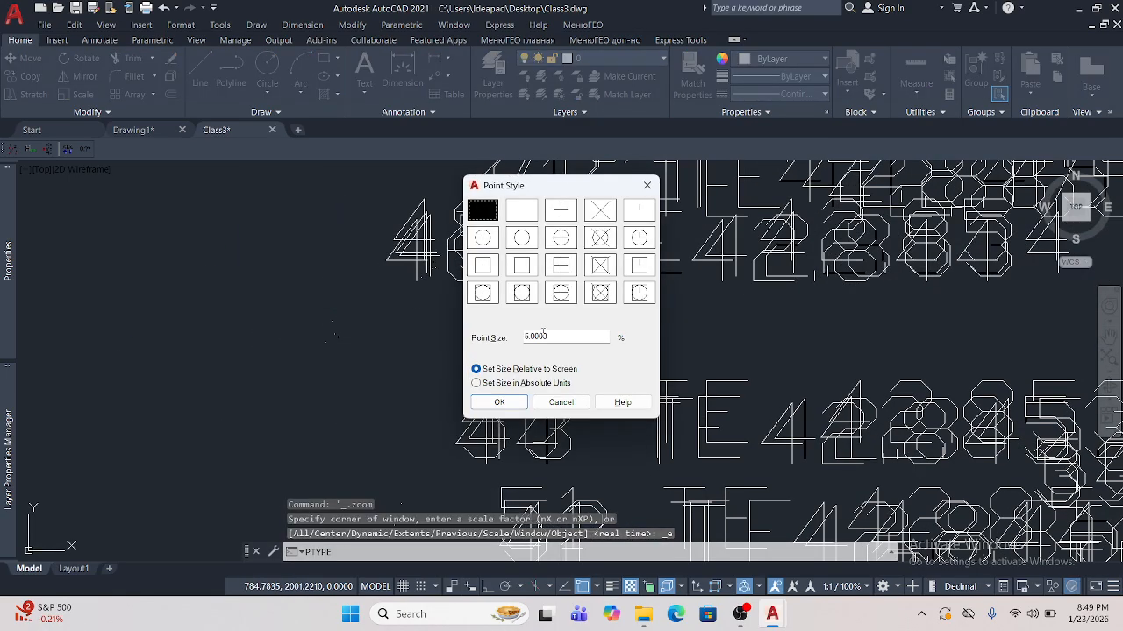
left_click(600, 293)
left_click(476, 382)
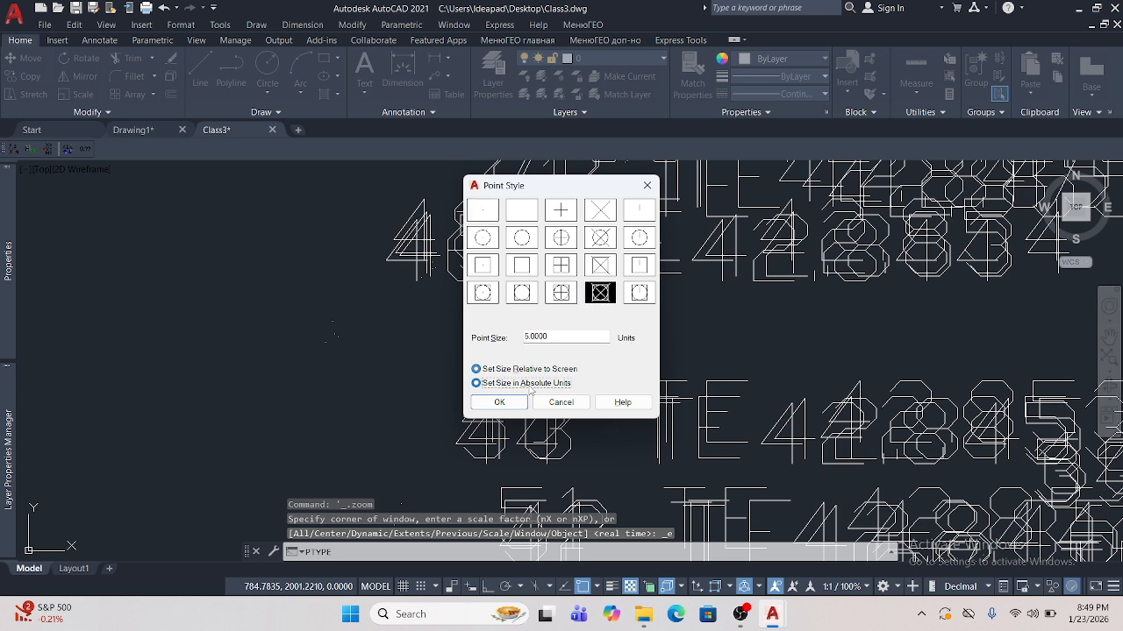
left_click_drag(549, 337, 505, 336)
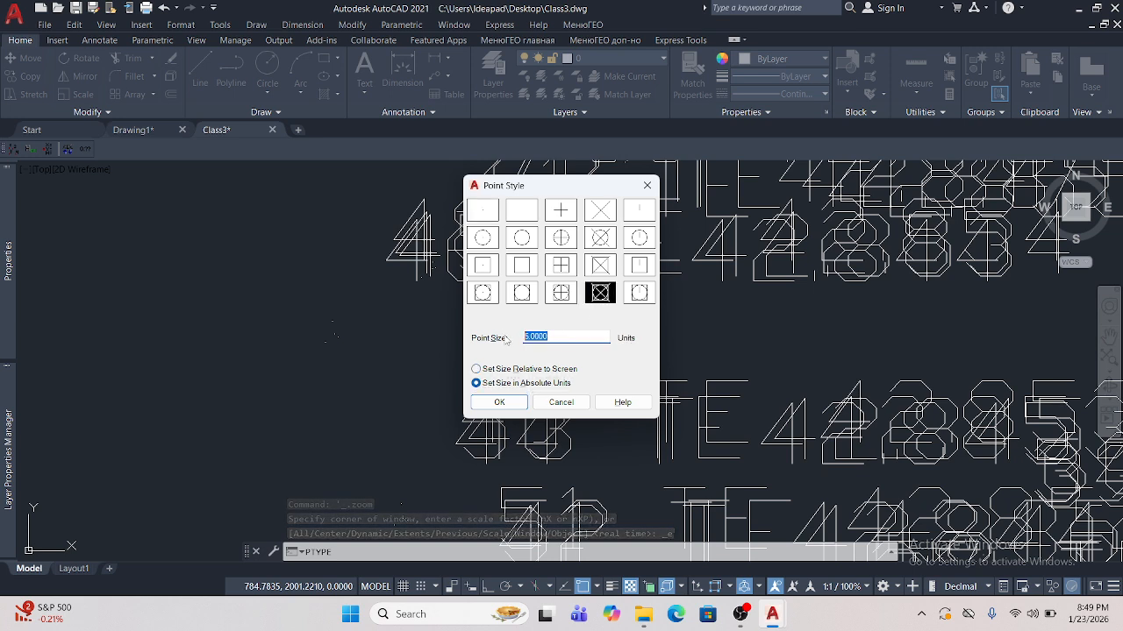
key("BackSpace")
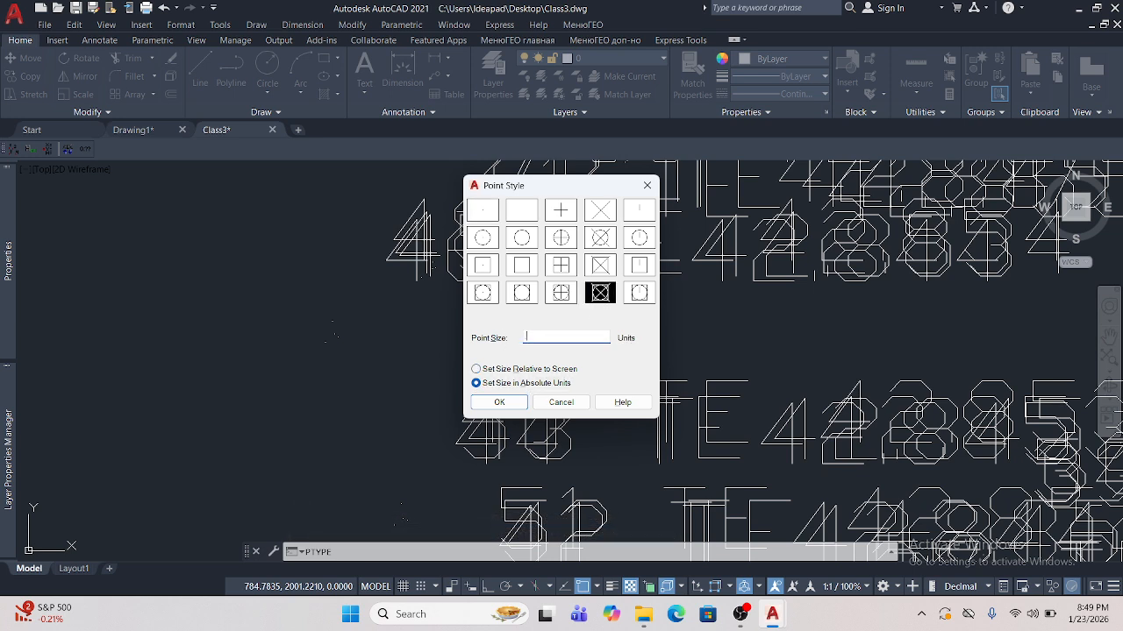
left_click(499, 401)
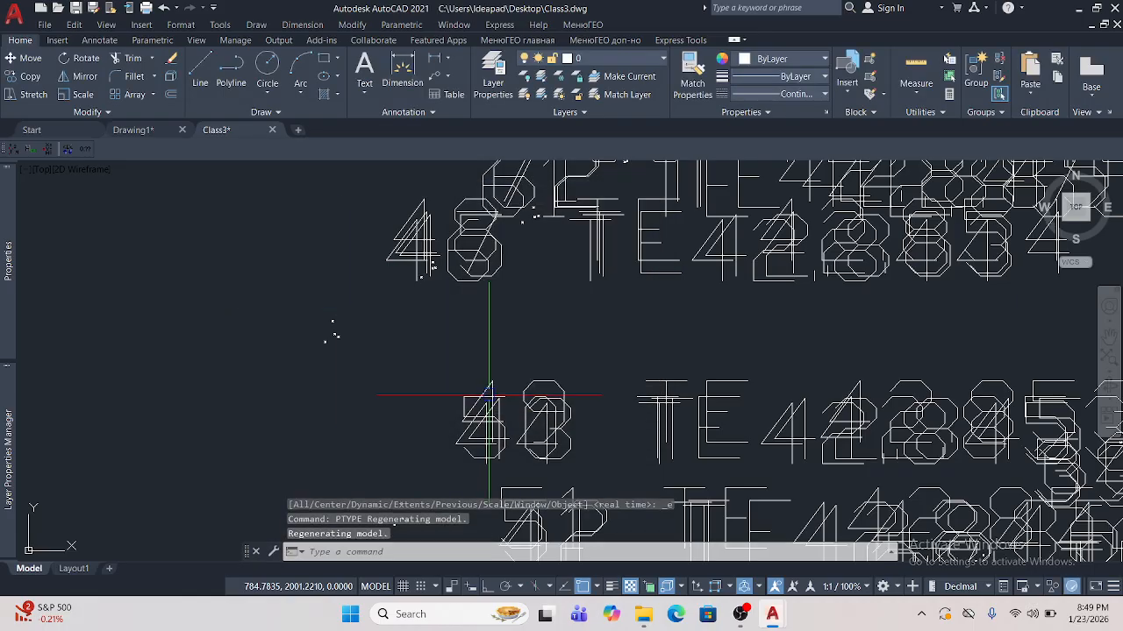
scroll(332, 332, "up", 2)
scroll(551, 335, "down", 3)
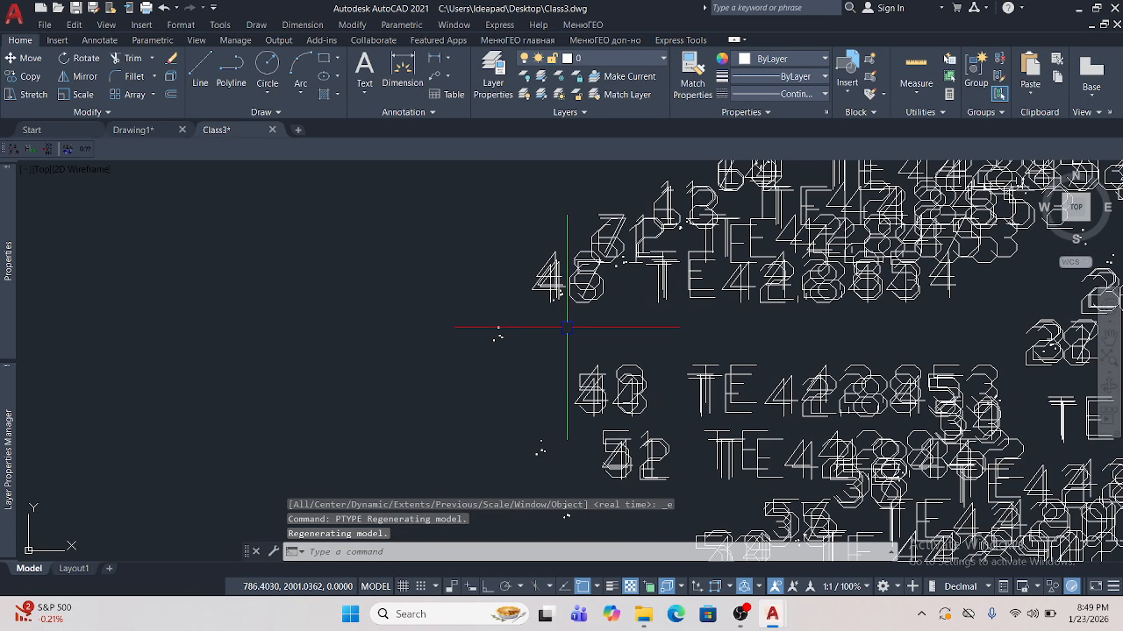
scroll(568, 326, "up", 1)
left_click(509, 288)
scroll(584, 393, "down", 5)
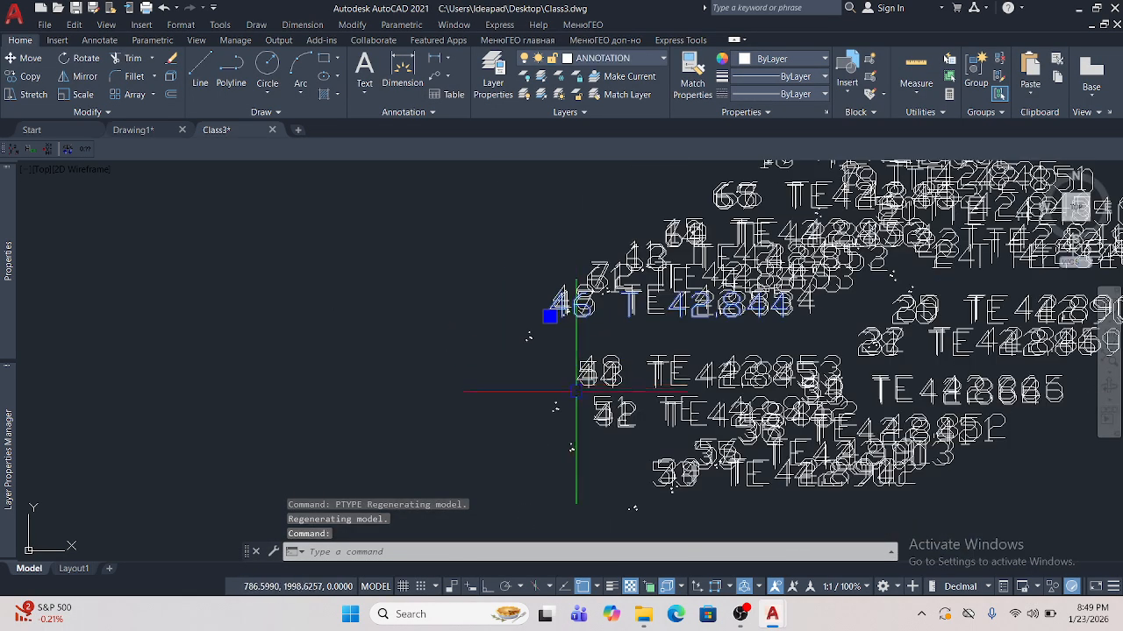
scroll(419, 394, "up", 4)
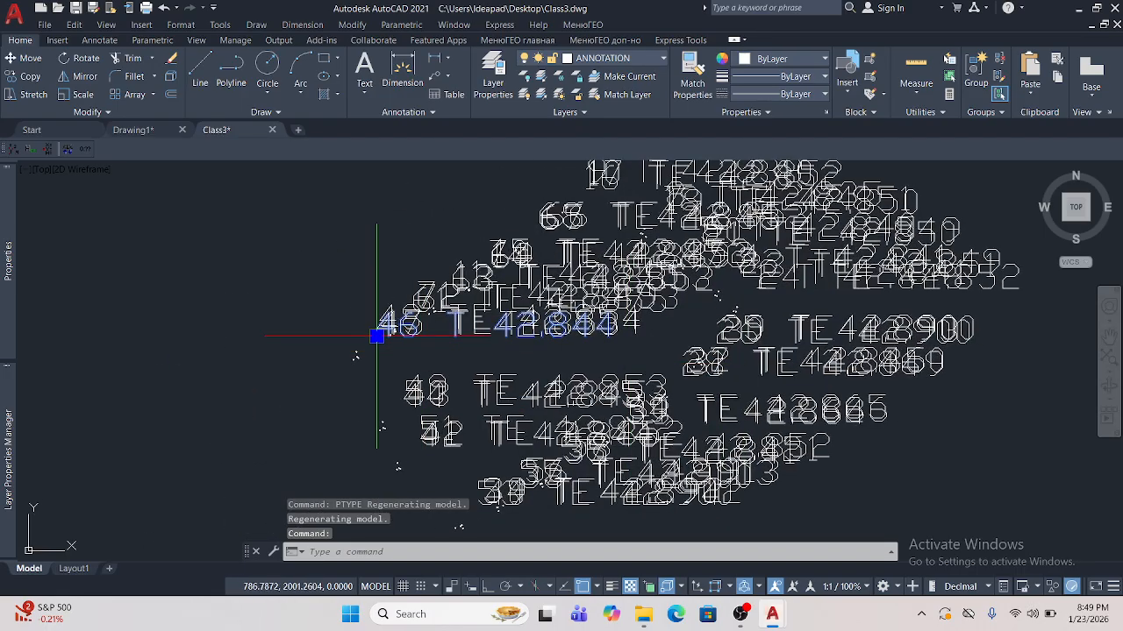
key("Escape")
- Set the text height of all the survey point labels on the ANNOTATION layer to 0.02
left_click(409, 323)
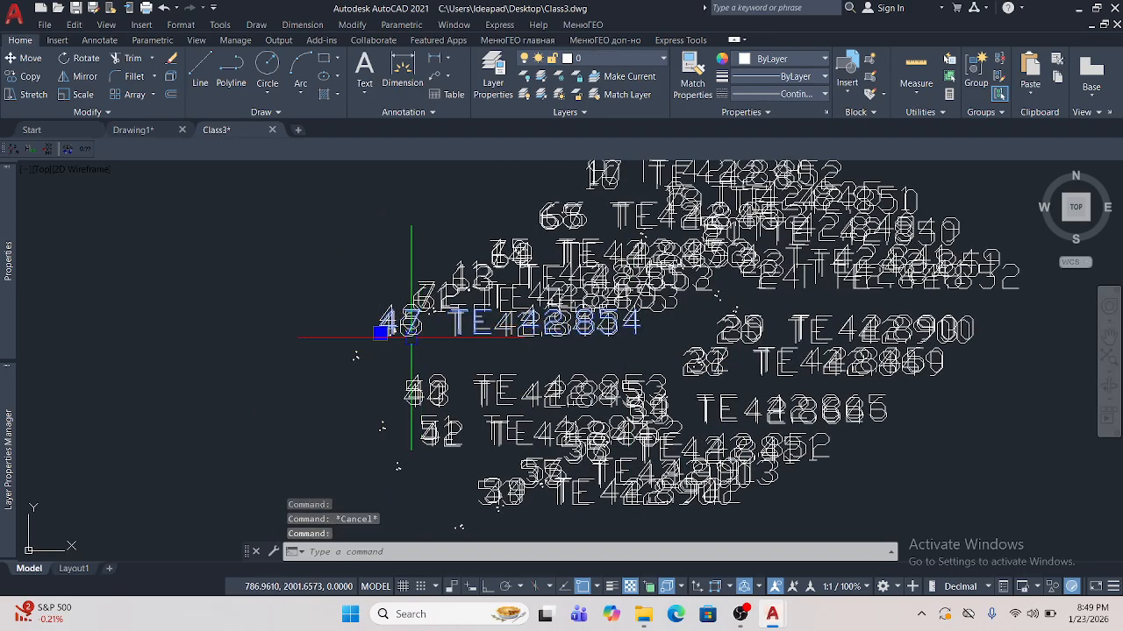
right_click(409, 426)
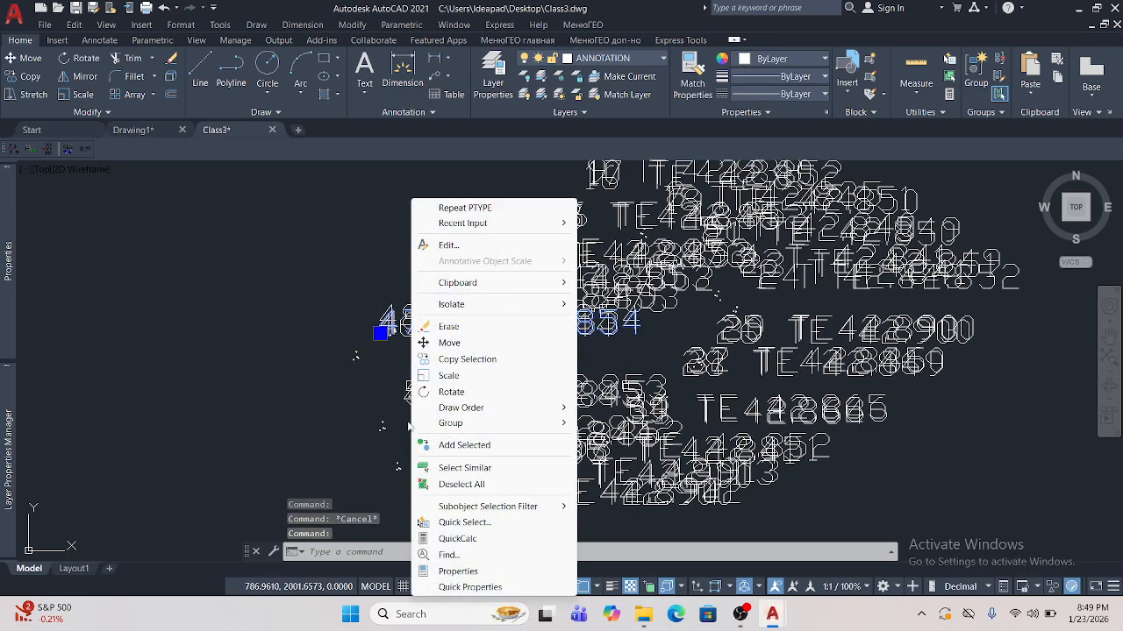
left_click(460, 471)
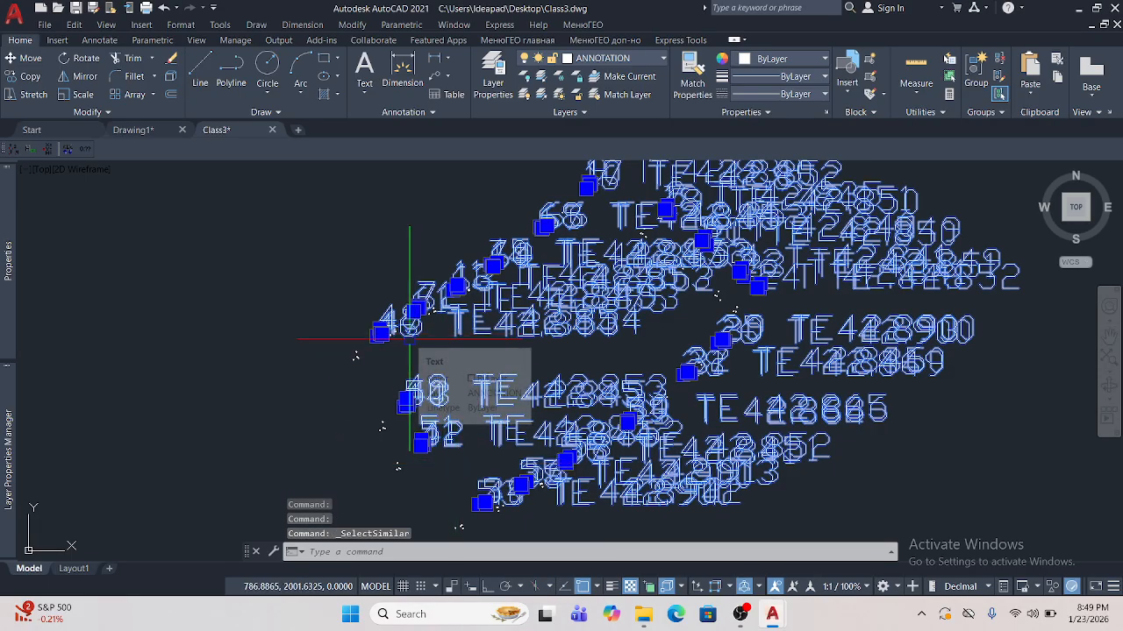
right_click(336, 220)
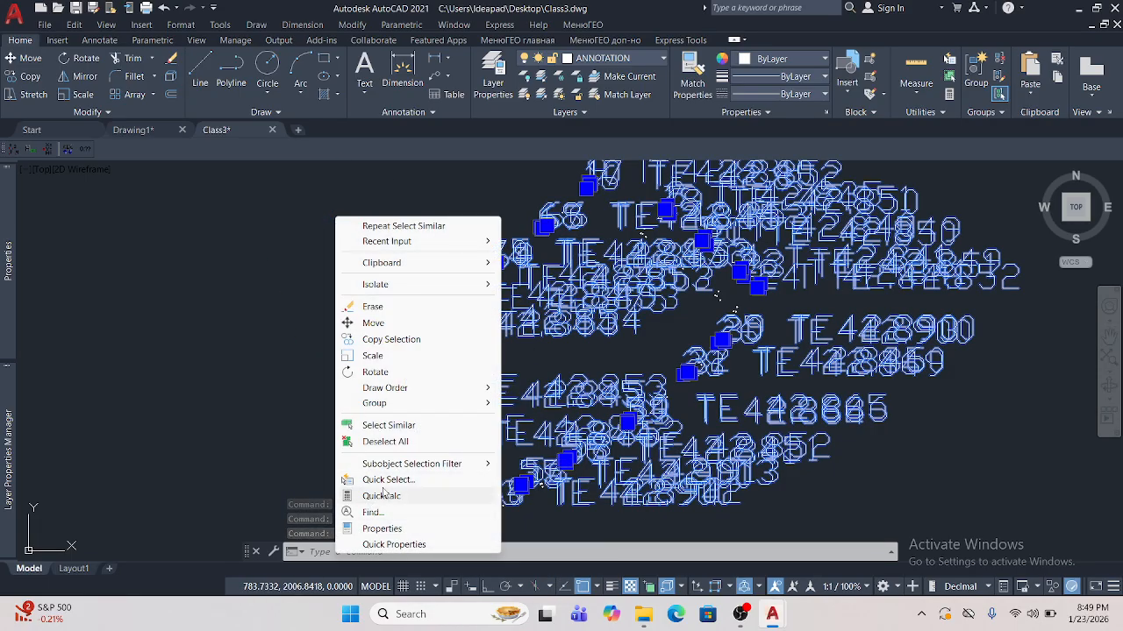
left_click(384, 529)
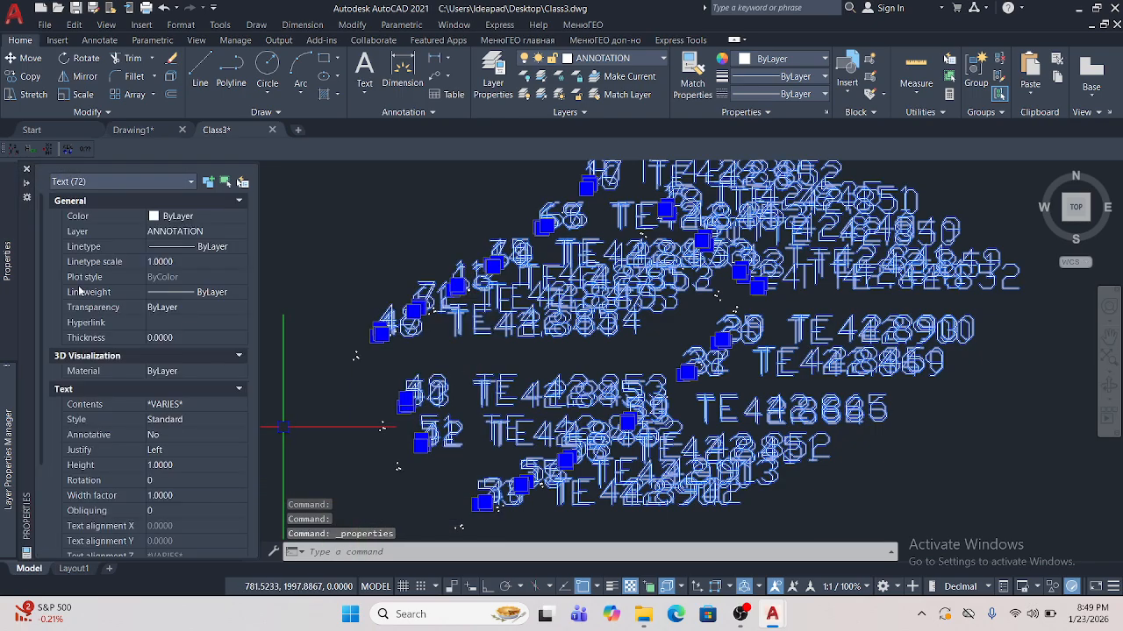
left_click(28, 183)
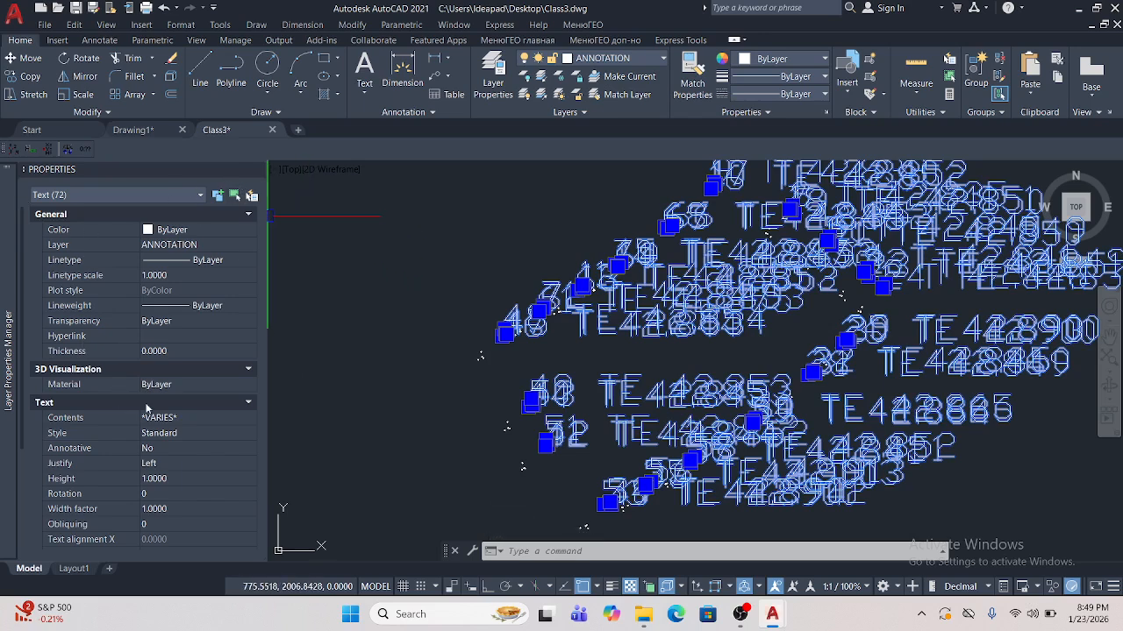
left_click(197, 480)
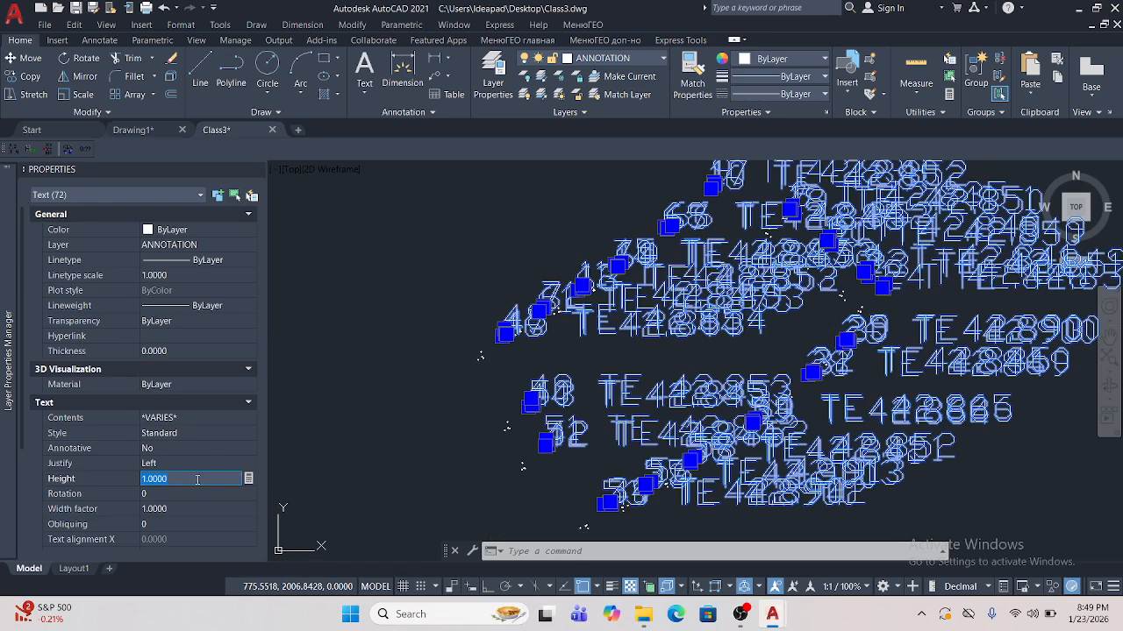
type(".02")
key("Tab")
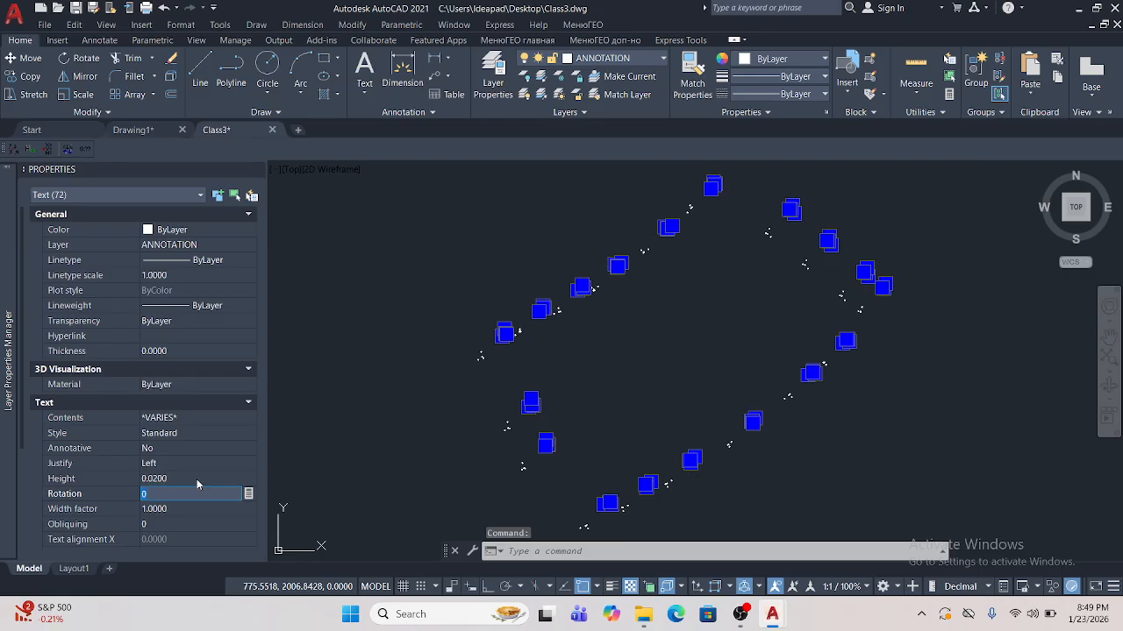
- Examine the position of the resized labels relative to their survey points across the drawing
scroll(433, 304, "up", 3)
middle_click_drag(632, 378, 529, 111)
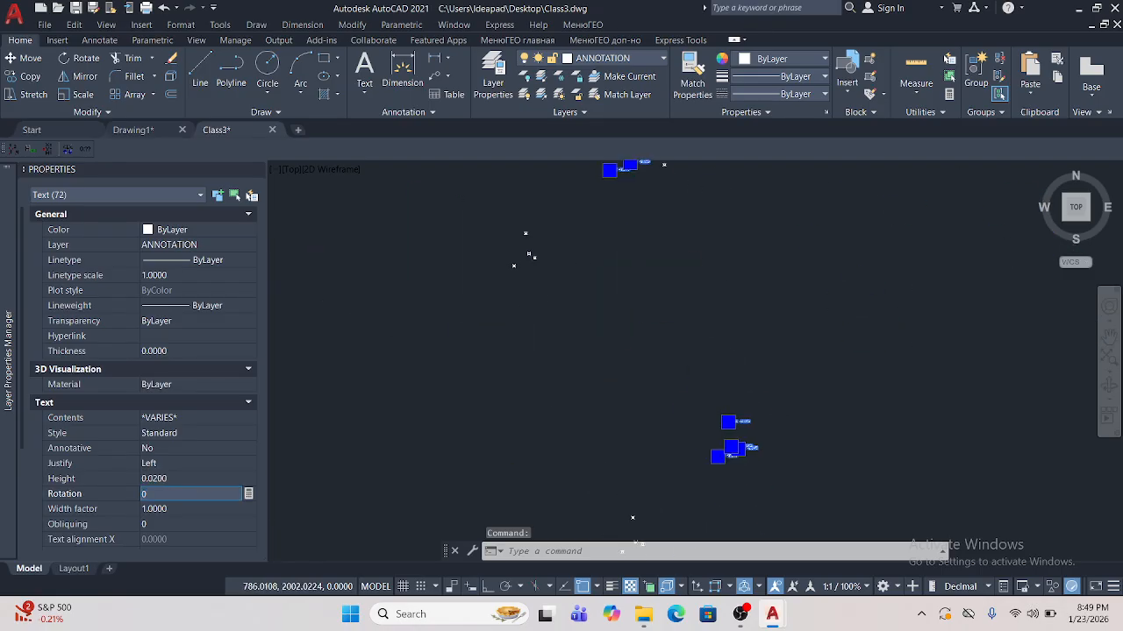
middle_click_drag(585, 326, 600, 503)
scroll(644, 350, "up", 2)
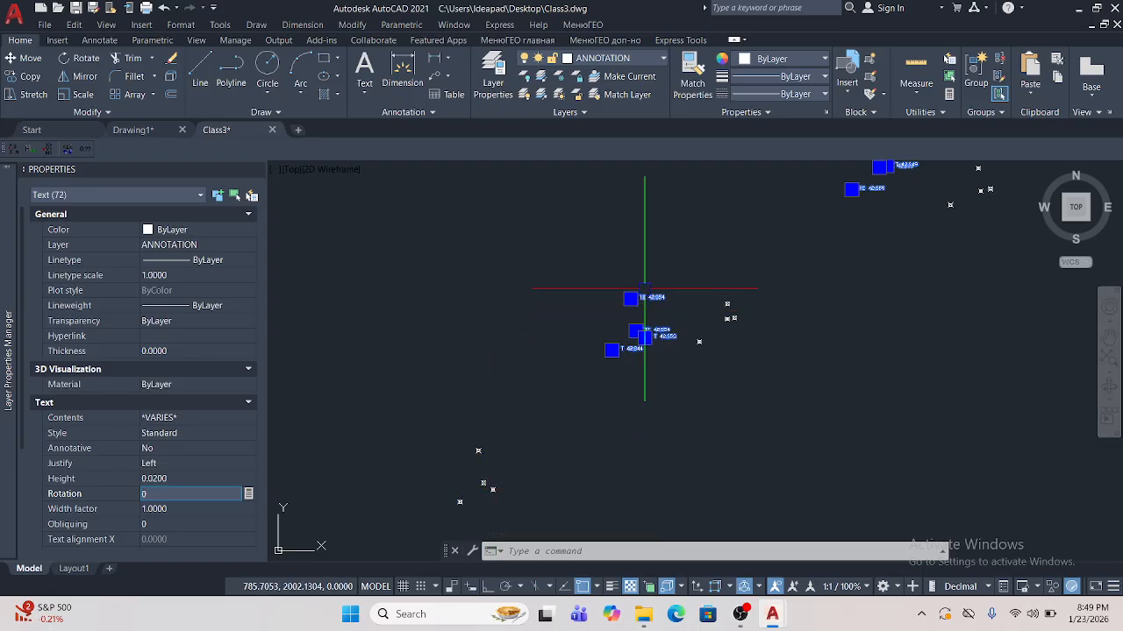
middle_click_drag(664, 381, 536, 475)
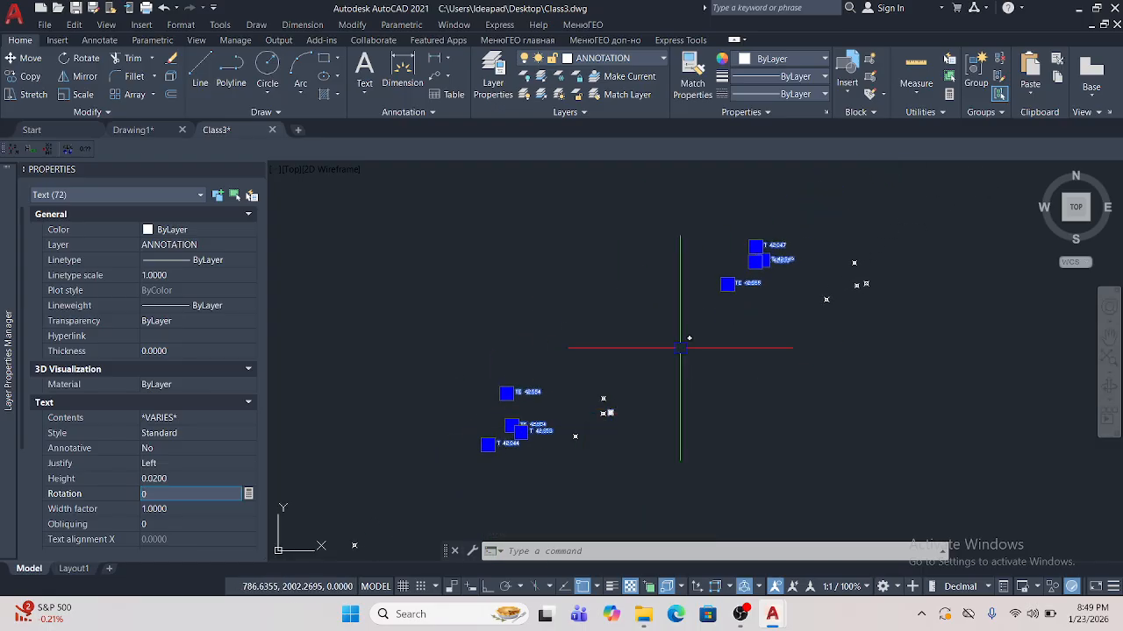
scroll(720, 330, "down", 2)
middle_click_drag(729, 327, 478, 465)
middle_click_drag(798, 288, 592, 457)
scroll(698, 317, "up", 6)
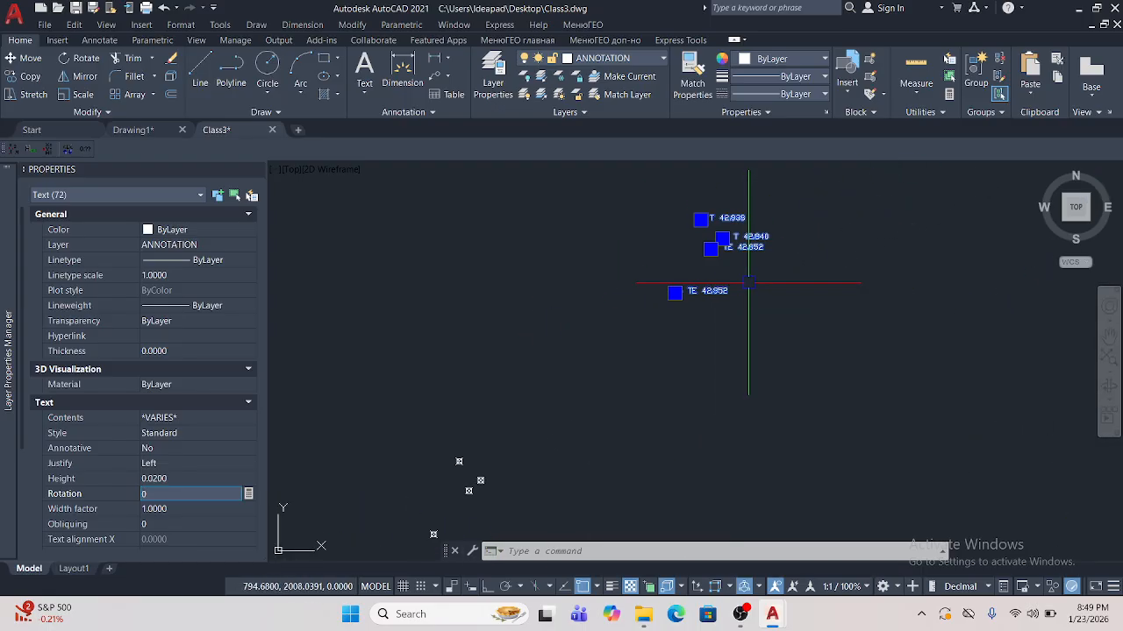
scroll(640, 270, "down", 3)
middle_click_drag(640, 270, 553, 276)
scroll(422, 486, "down", 1)
middle_click_drag(423, 486, 640, 338)
scroll(443, 392, "up", 2)
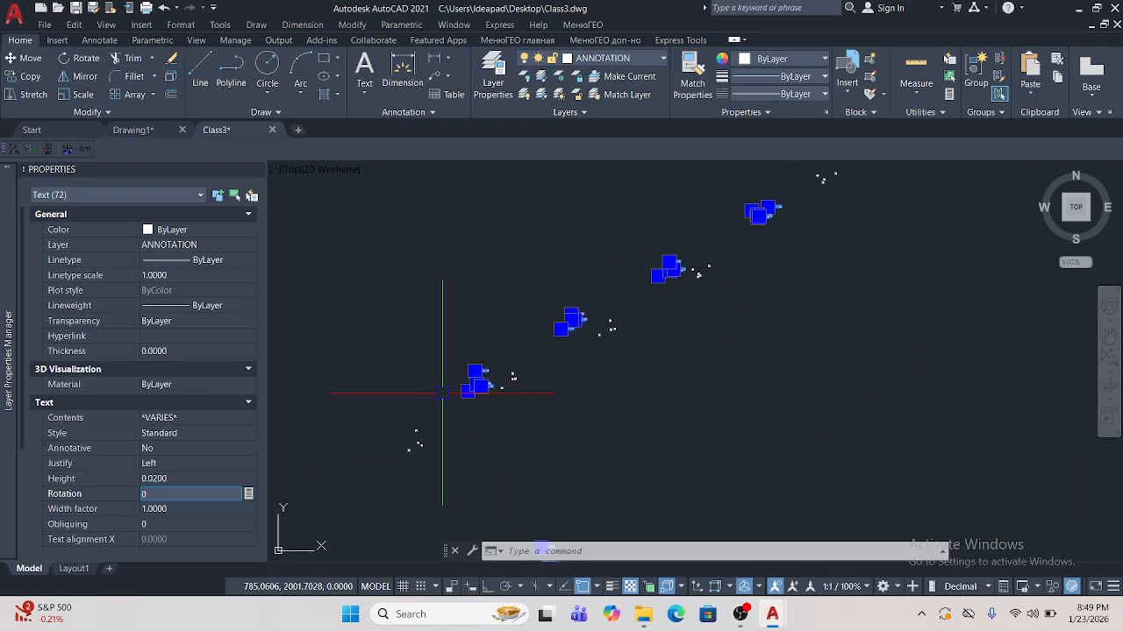
mouse_move(453, 390)
middle_mouse_down()
mouse_move(509, 297)
mouse_move(502, 261)
middle_mouse_up()
- Move all the selected labels together so that each one sits beside its own survey point
left_click(32, 62)
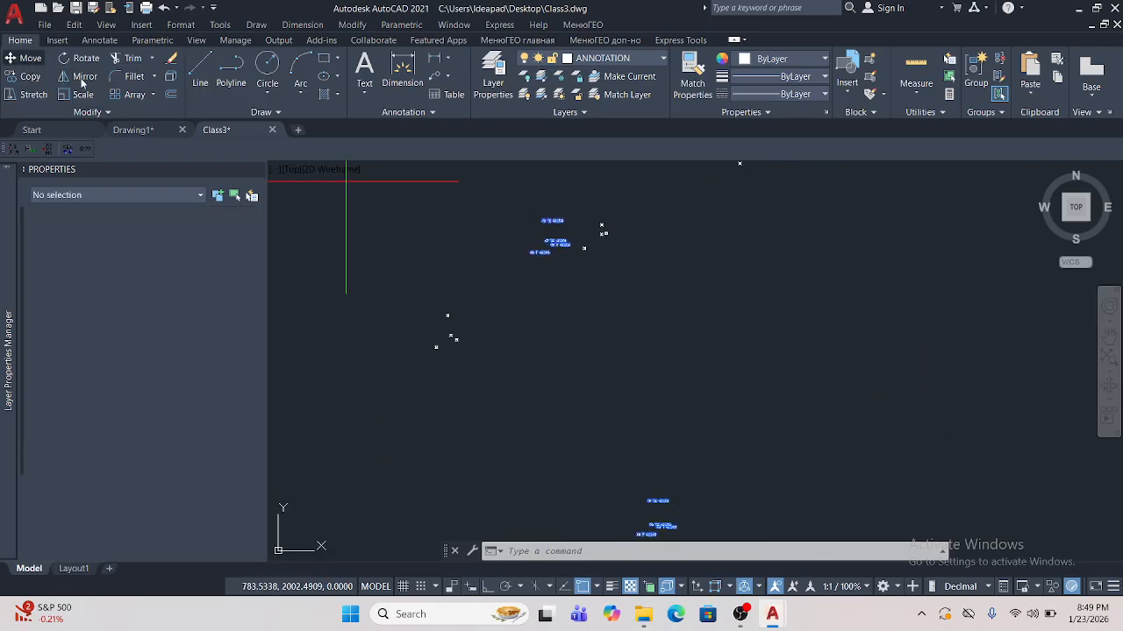
scroll(576, 243, "up", 3)
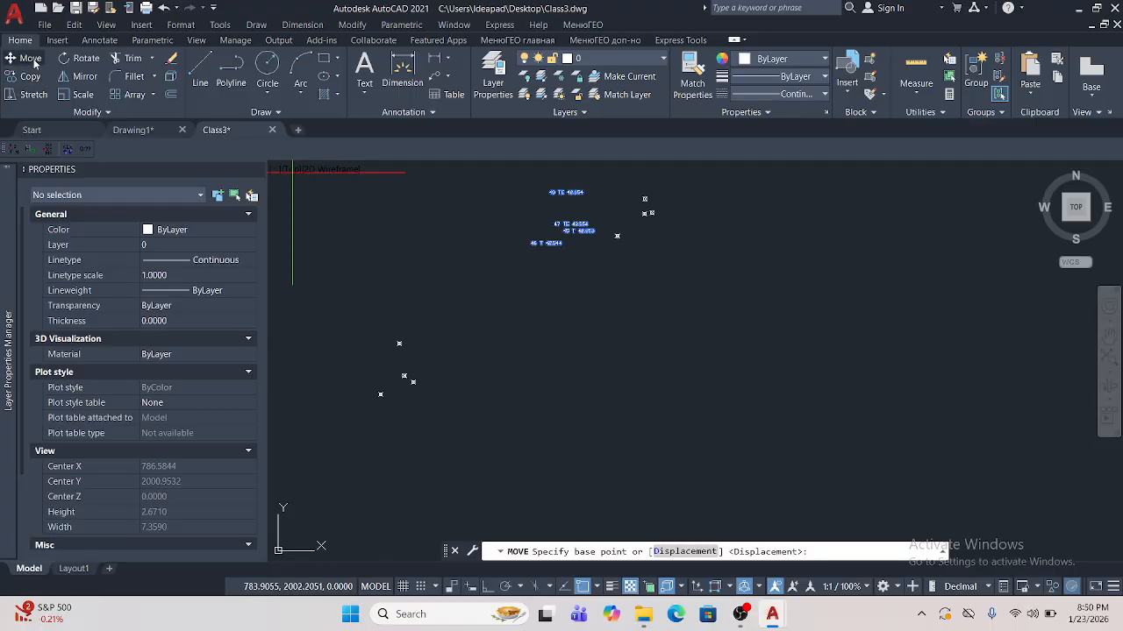
left_click(591, 254)
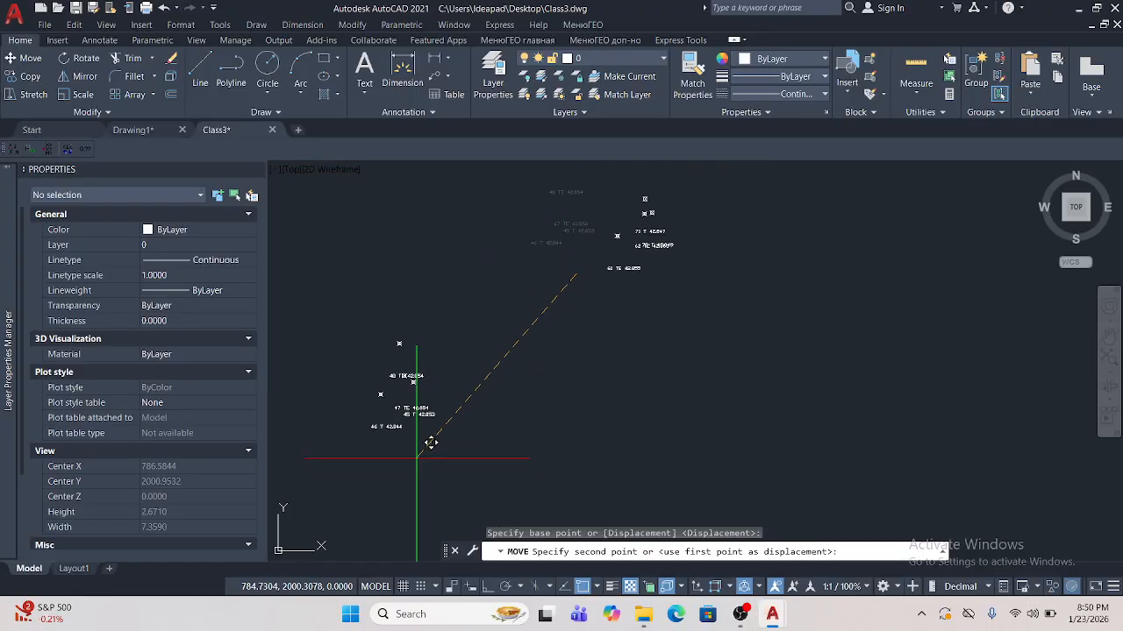
scroll(457, 410, "up", 3)
middle_click_drag(457, 410, 554, 430)
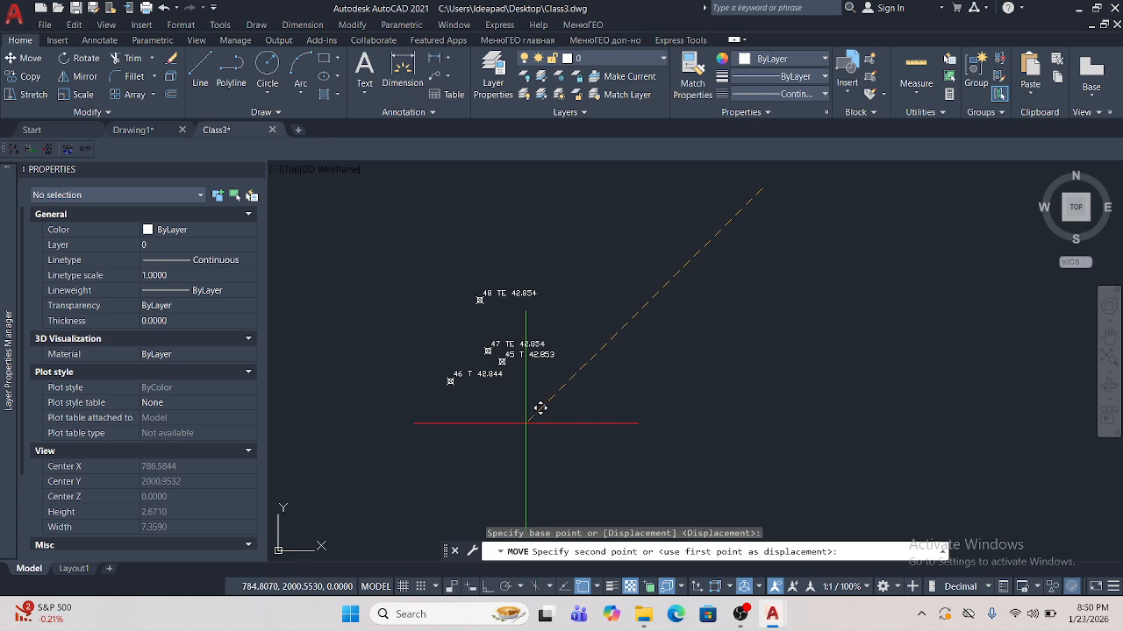
left_click(540, 408)
scroll(513, 351, "down", 4)
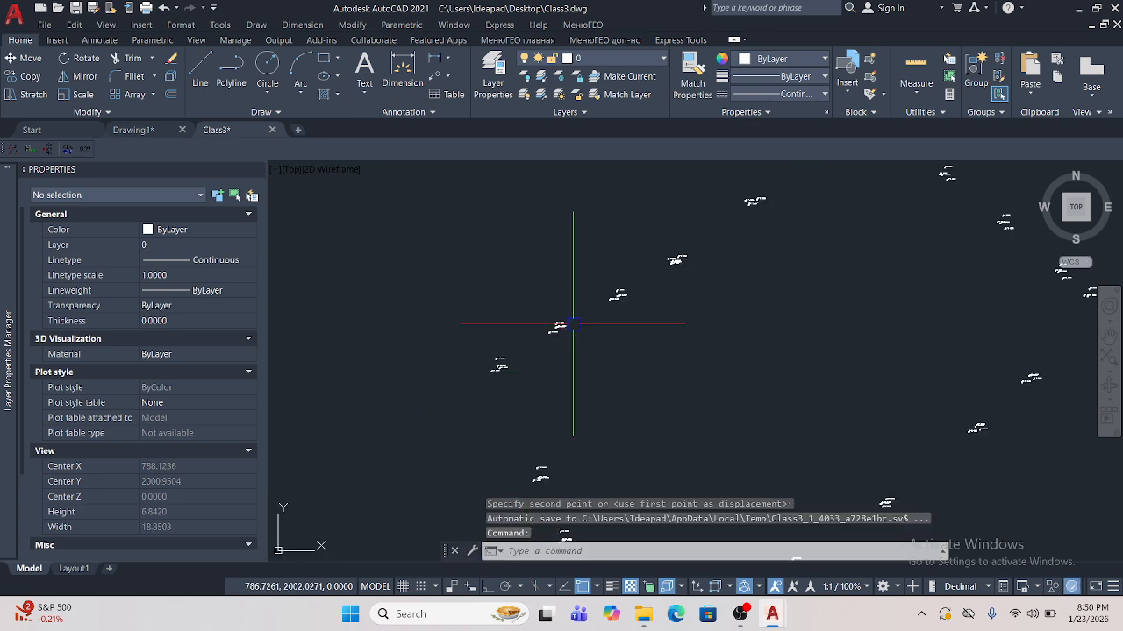
- Open the text style settings, save the MONOTXT style changes and choose Times New Roman as the font of the Standard style
scroll(952, 263, "up", 10)
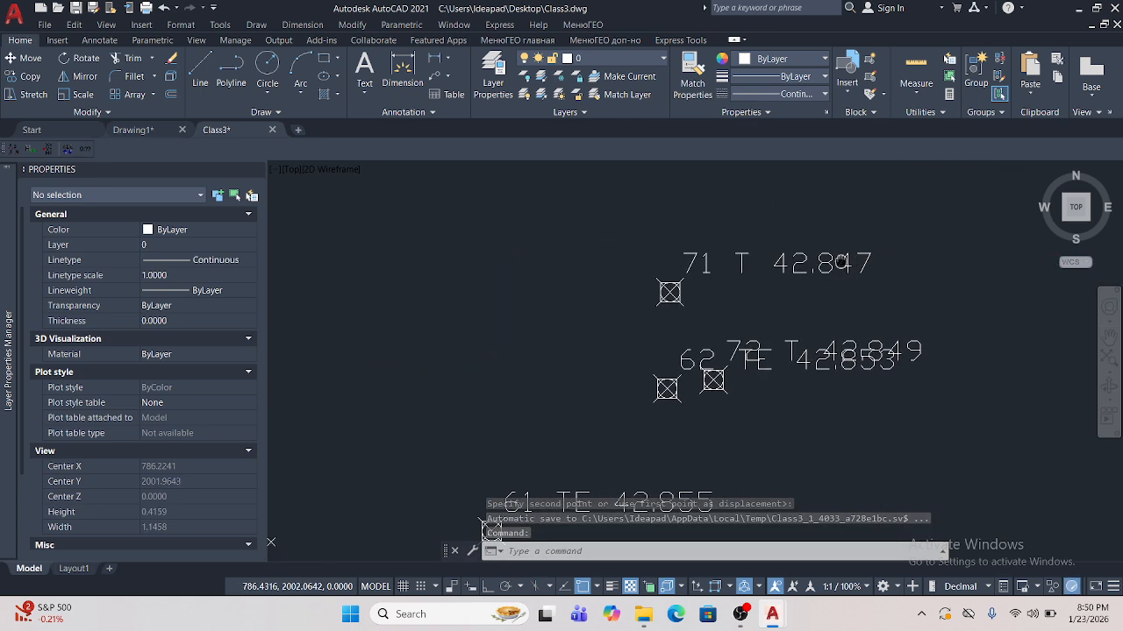
middle_click_drag(782, 341, 677, 297)
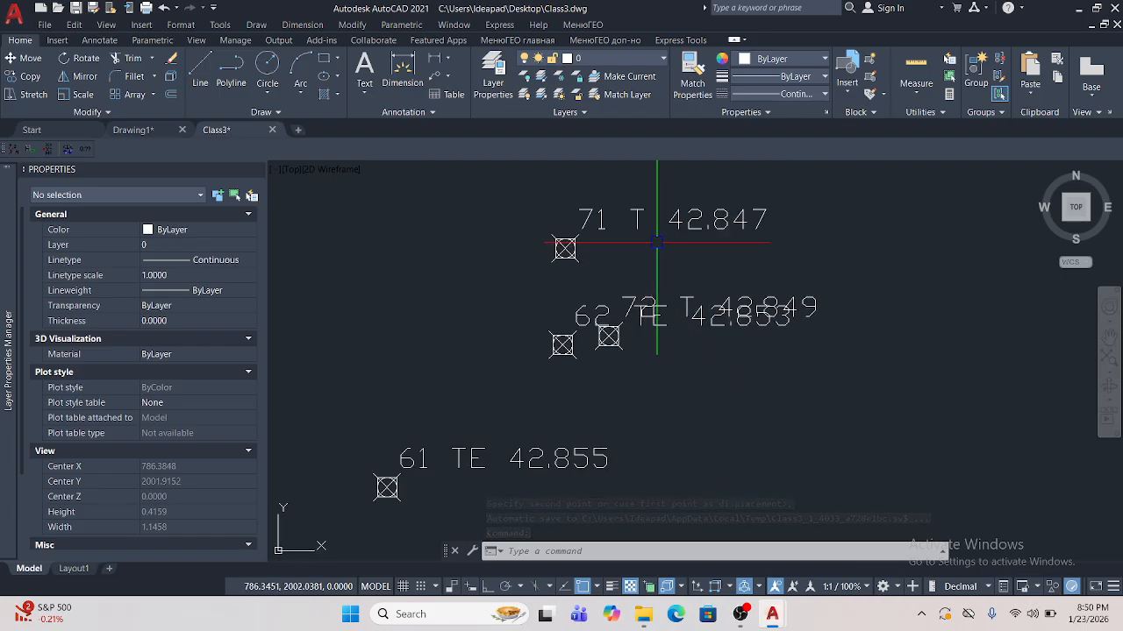
left_click(701, 222)
key("Escape")
type("st")
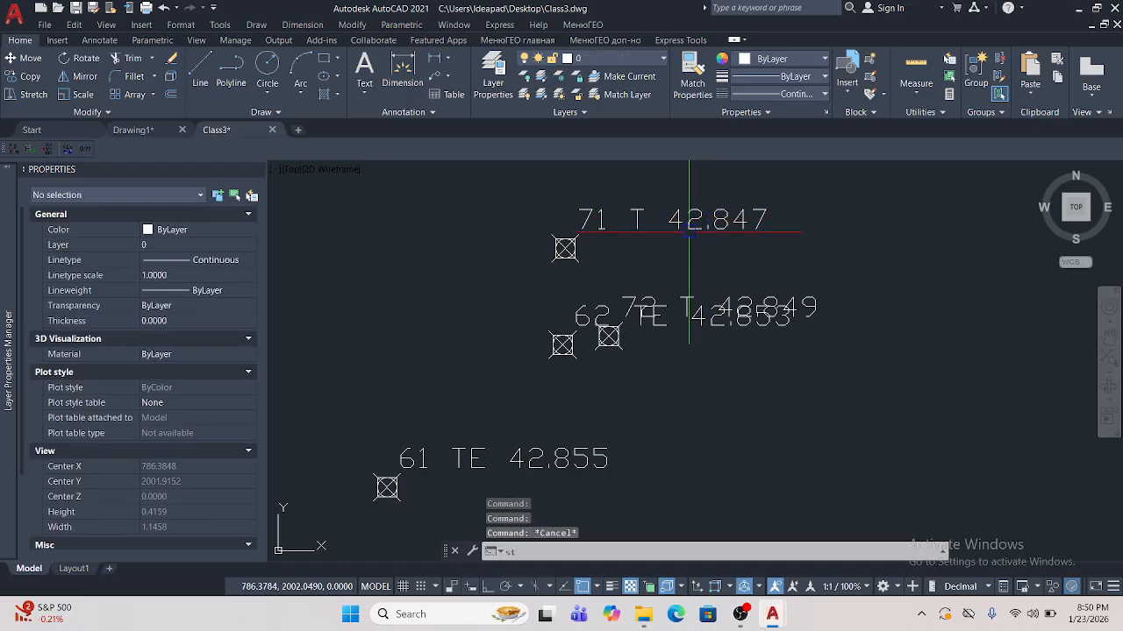
key("Return")
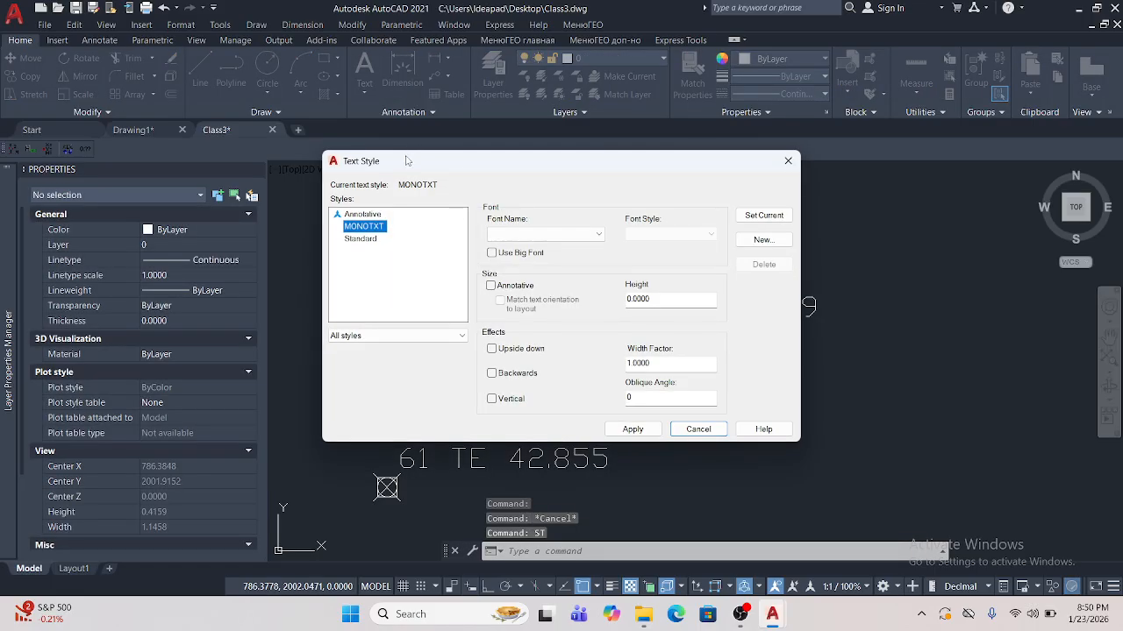
left_click(362, 238)
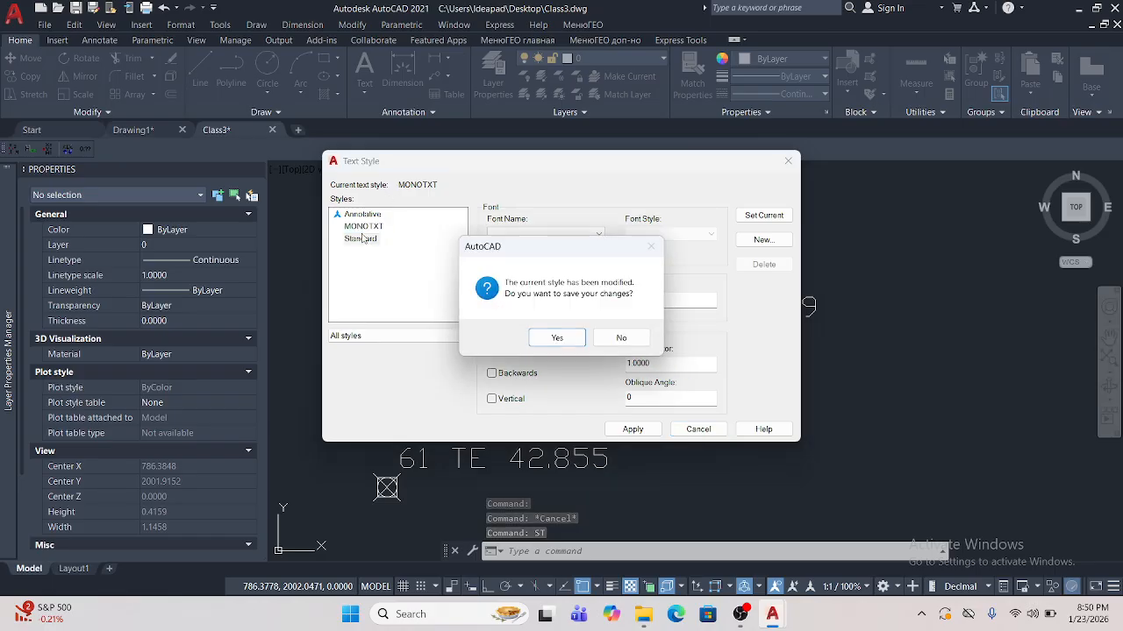
left_click(579, 344)
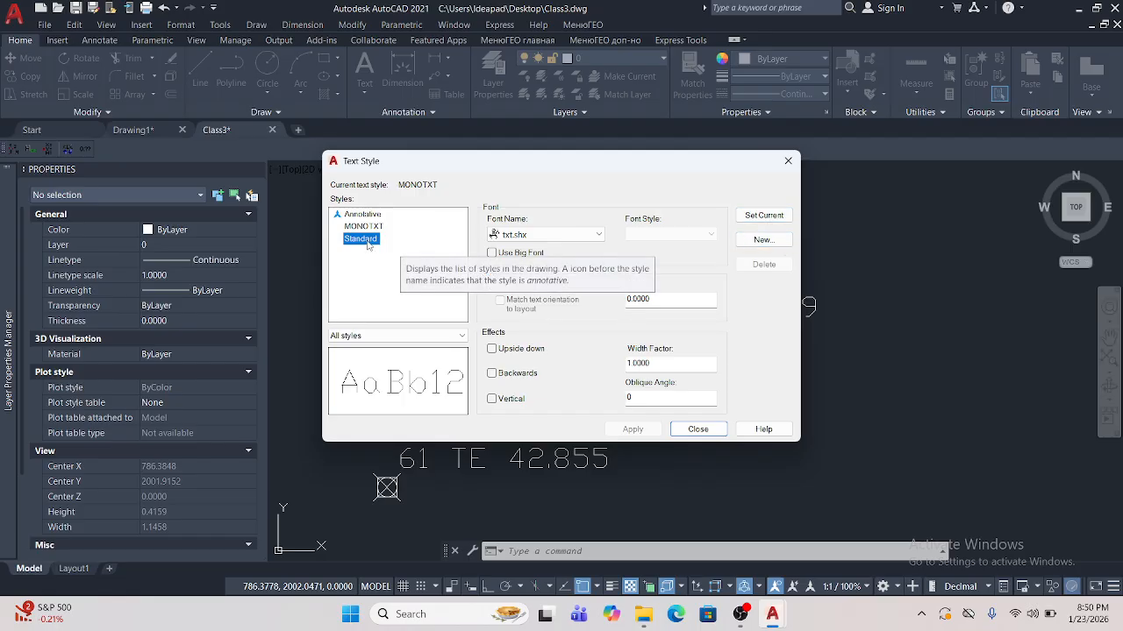
left_click(537, 236)
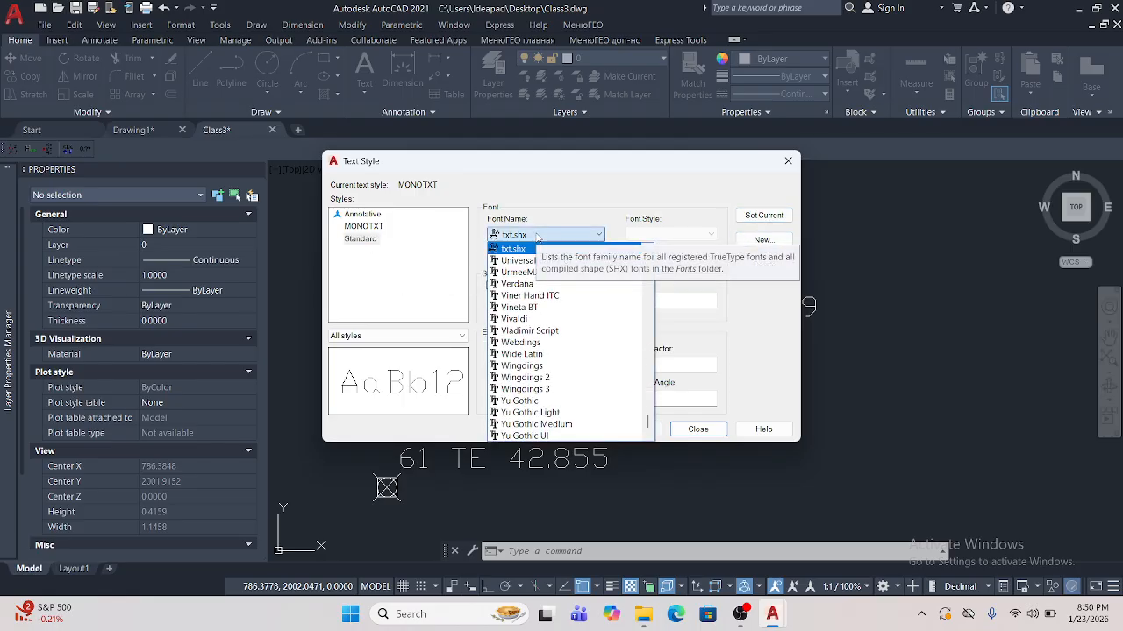
type("ti")
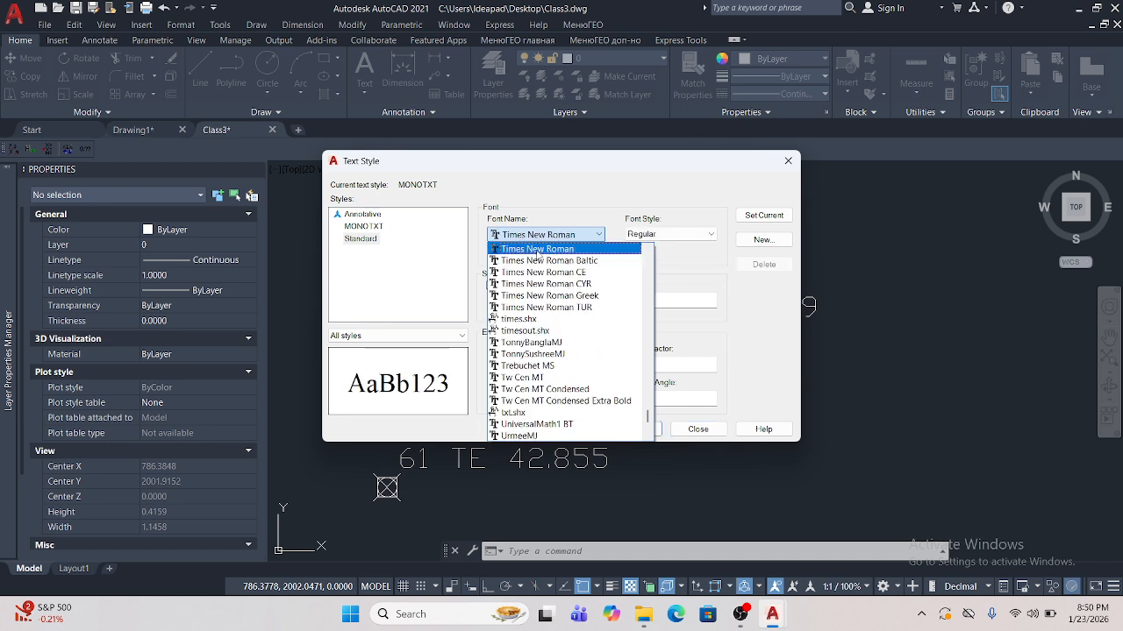
left_click(539, 251)
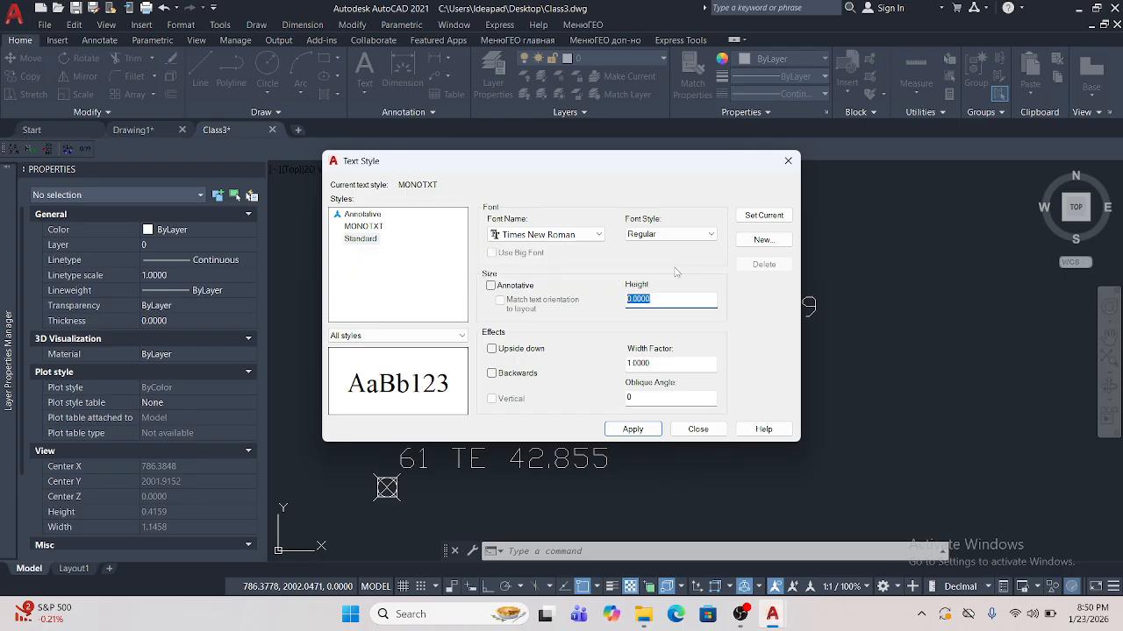
- Set the Standard text style's height to 1 and make it the current style, saving its changes
left_click(750, 214)
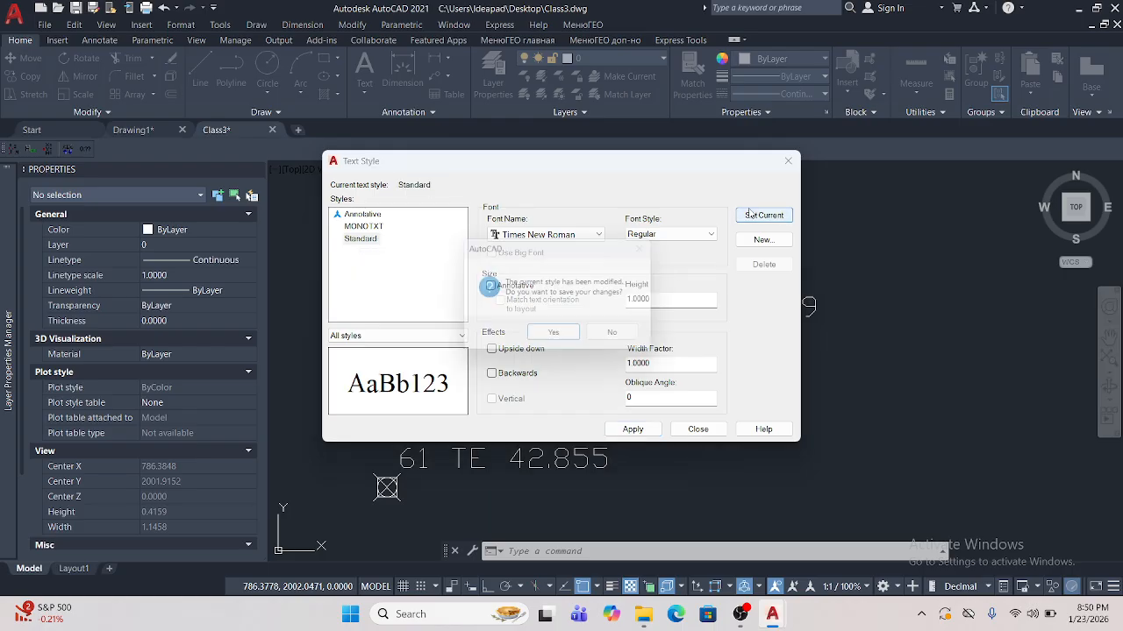
left_click(556, 338)
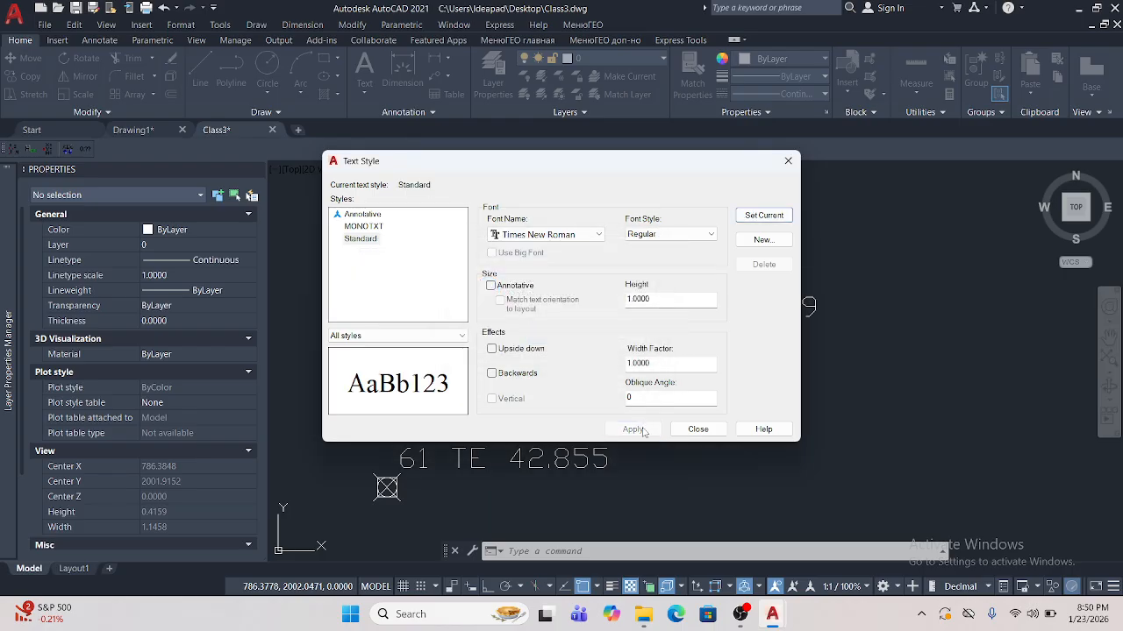
left_click(695, 431)
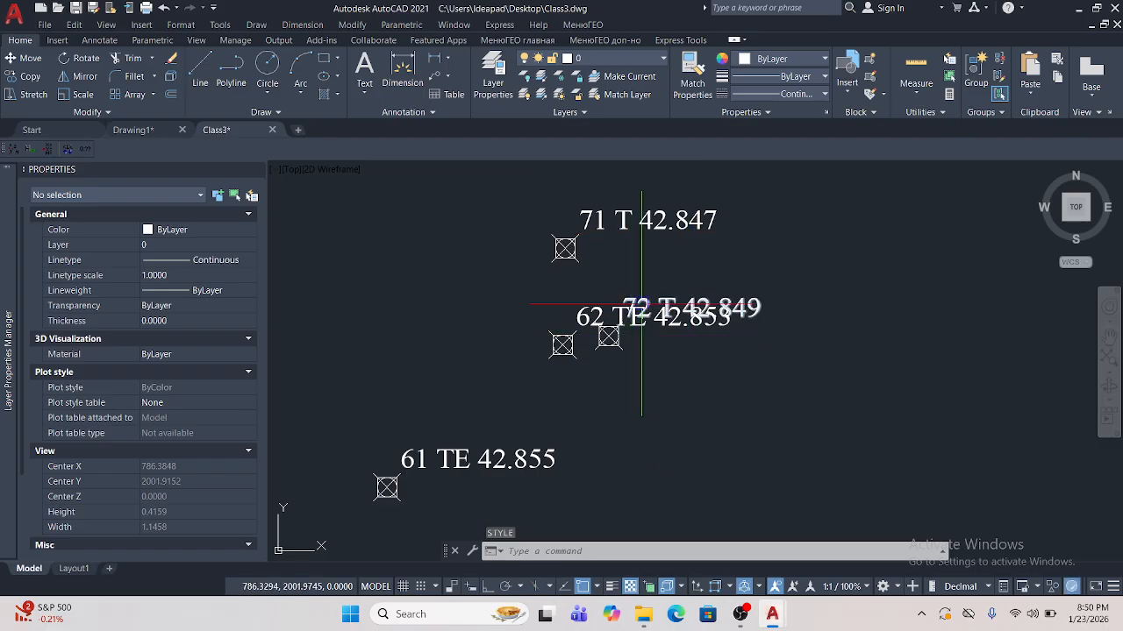
- Place the multiline text 111 in the empty area beside the label of point 71 and select it
middle_click_drag(789, 332, 719, 319)
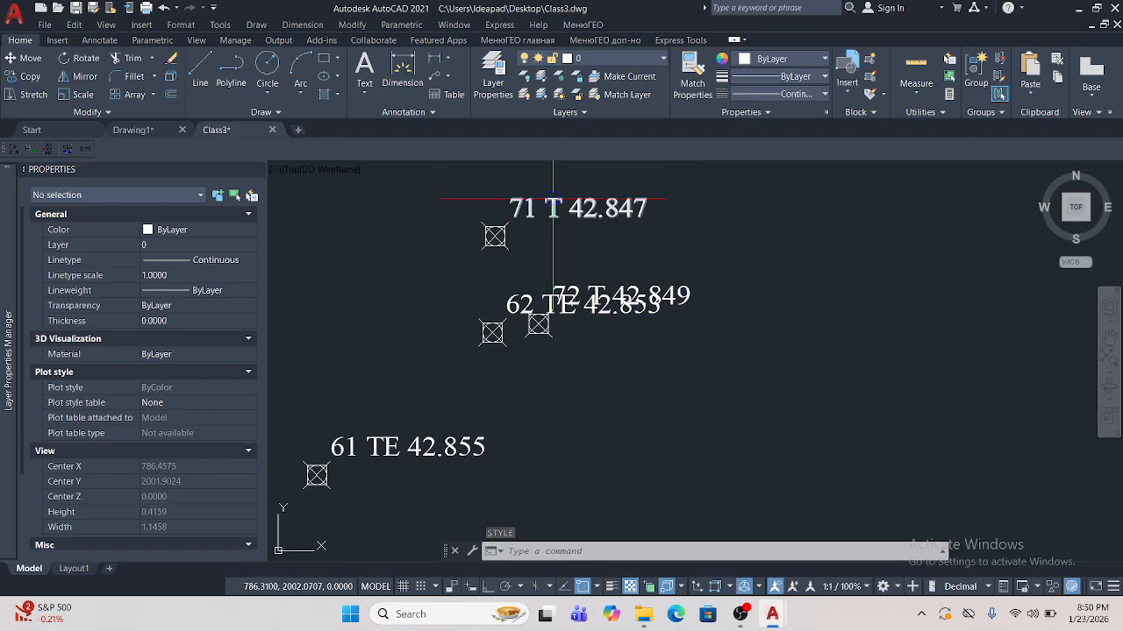
middle_click_drag(692, 249, 546, 271)
type("t")
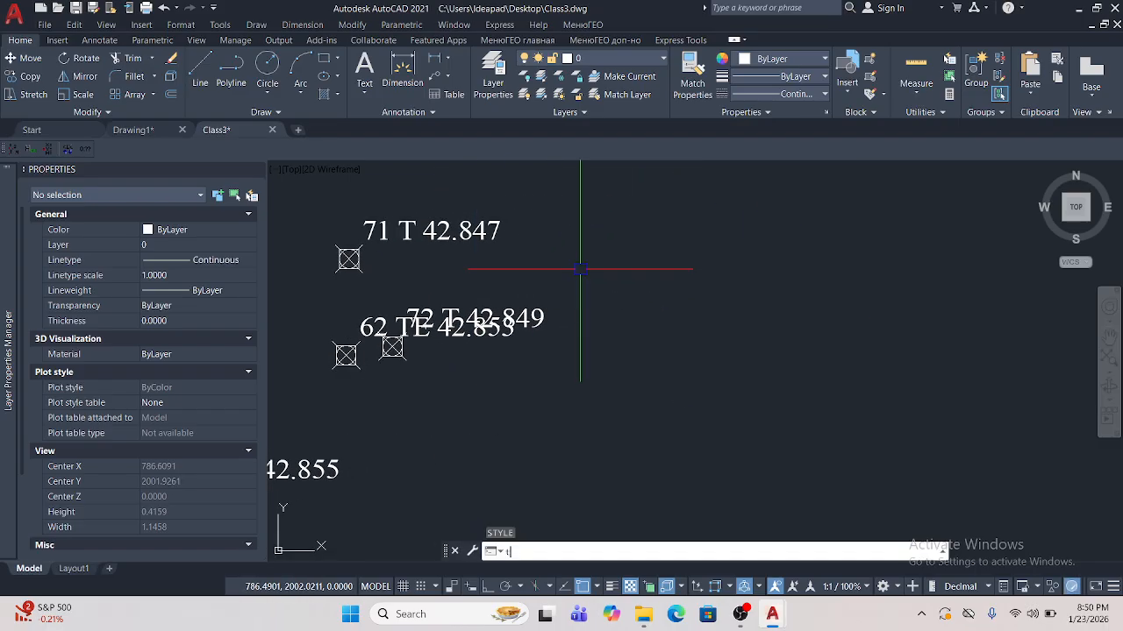
key("space")
left_click(616, 235)
left_click(709, 308)
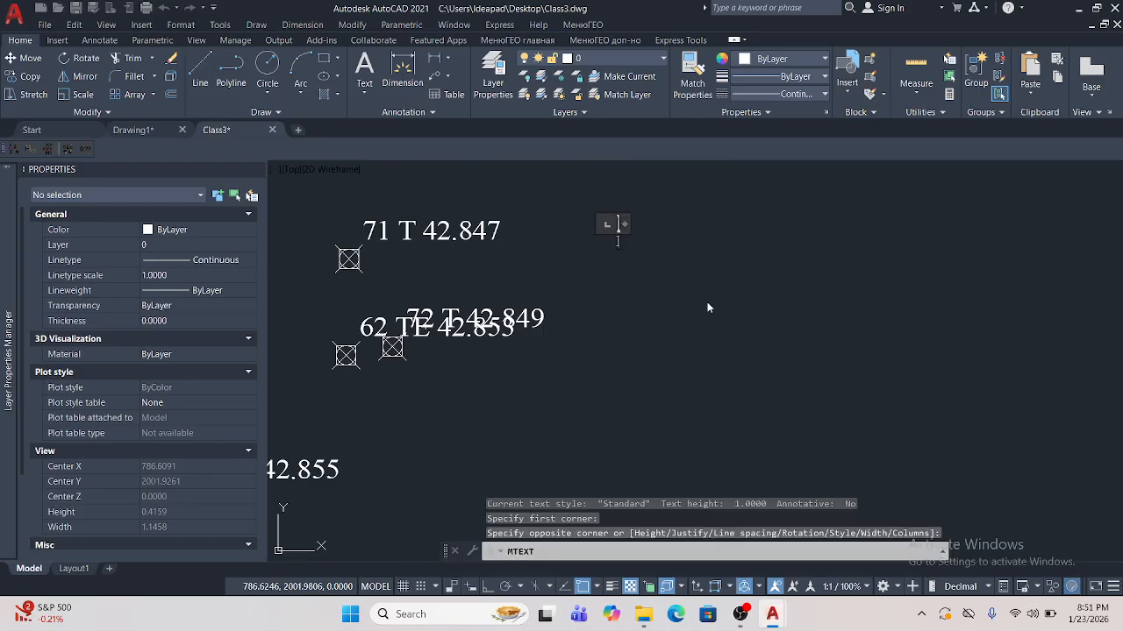
type("1")
left_click(728, 277)
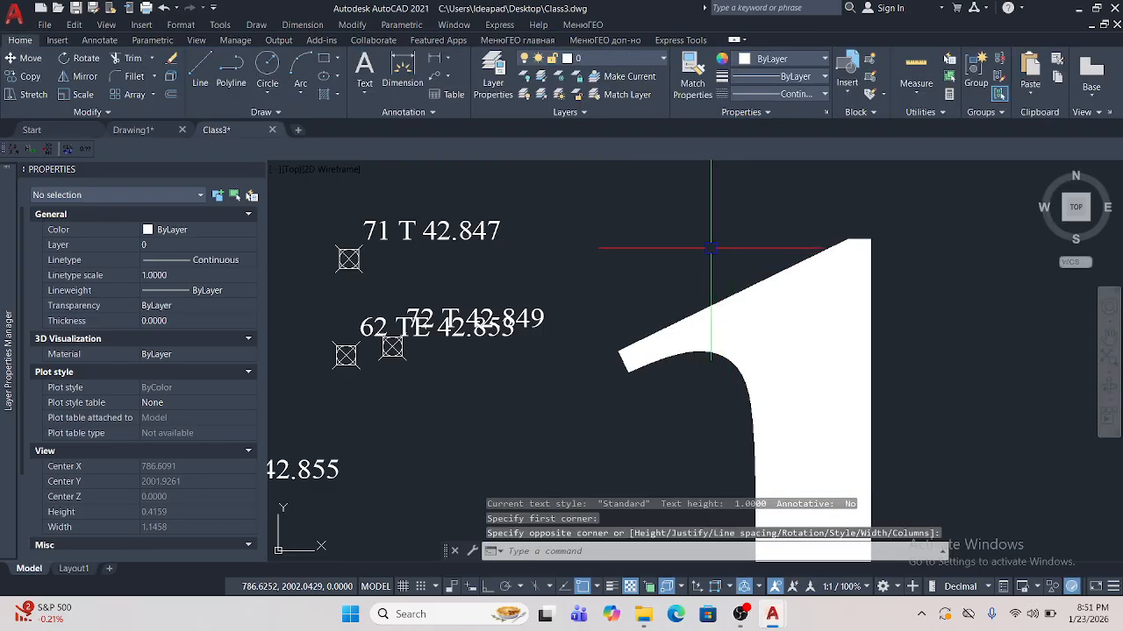
scroll(711, 248, "down", 2)
left_click(721, 239)
left_click(675, 280)
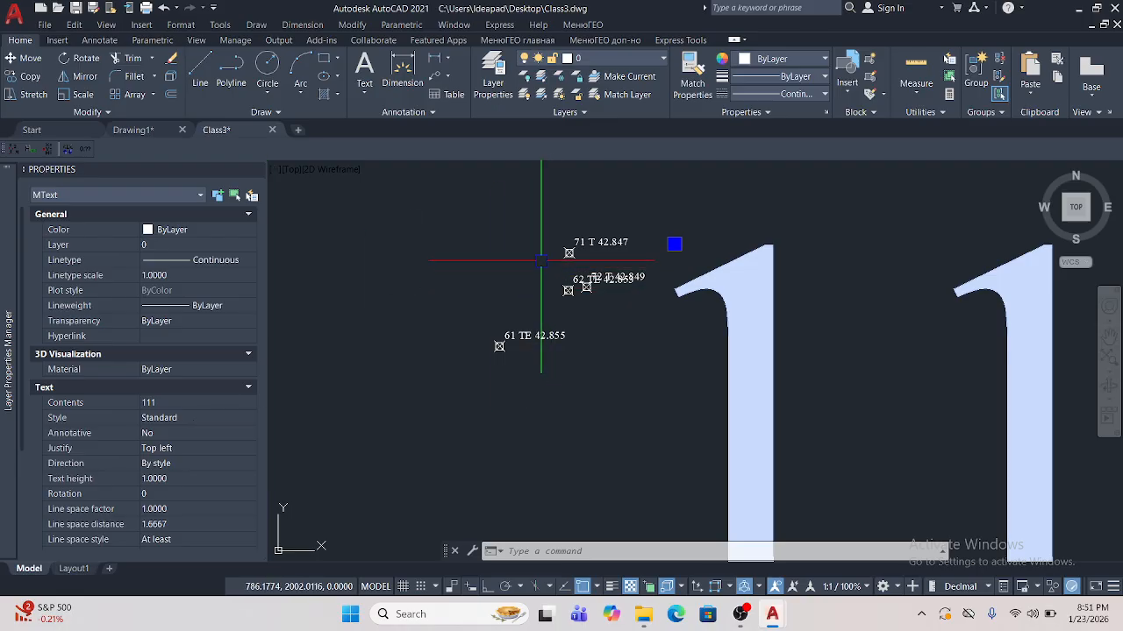
scroll(537, 273, "down", 4)
scroll(641, 250, "up", 4)
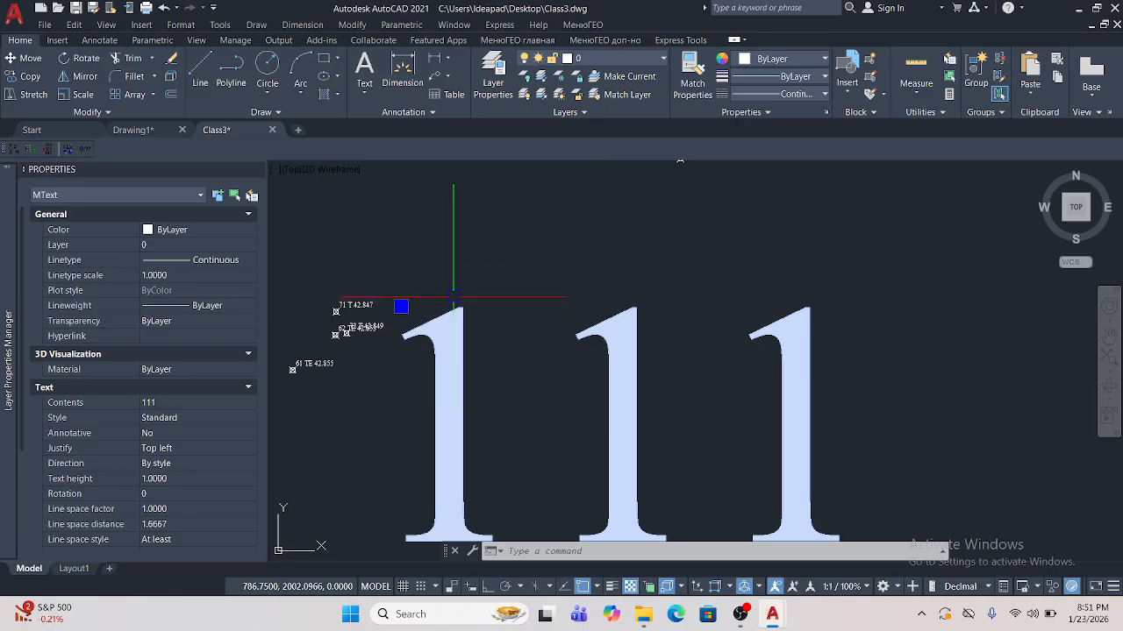
type("D")
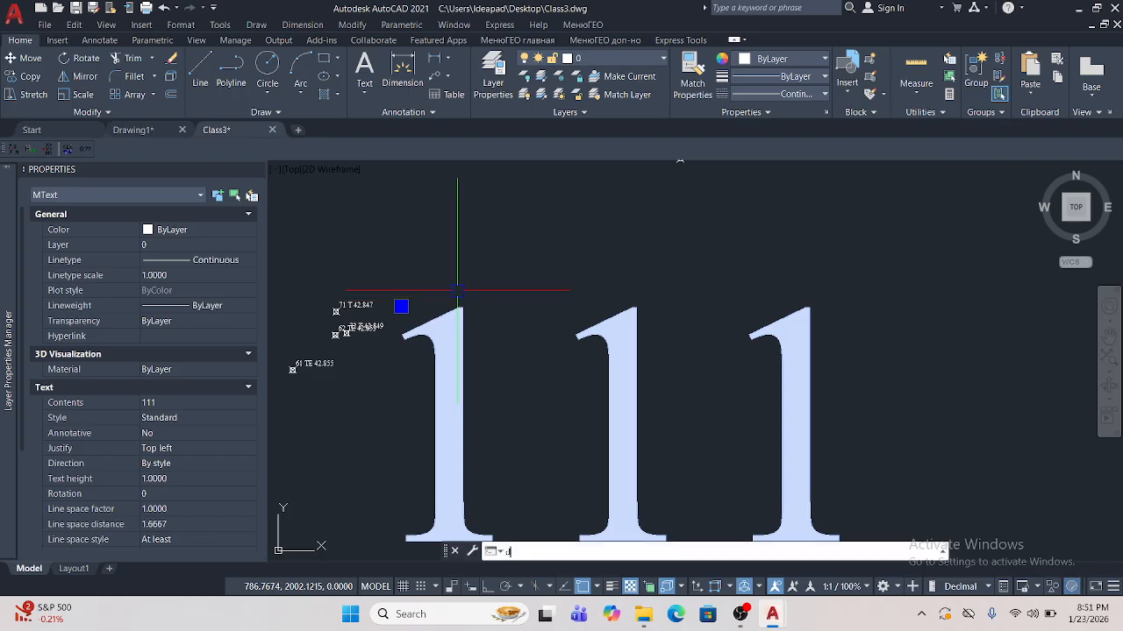
key("Escape")
key("Escape")
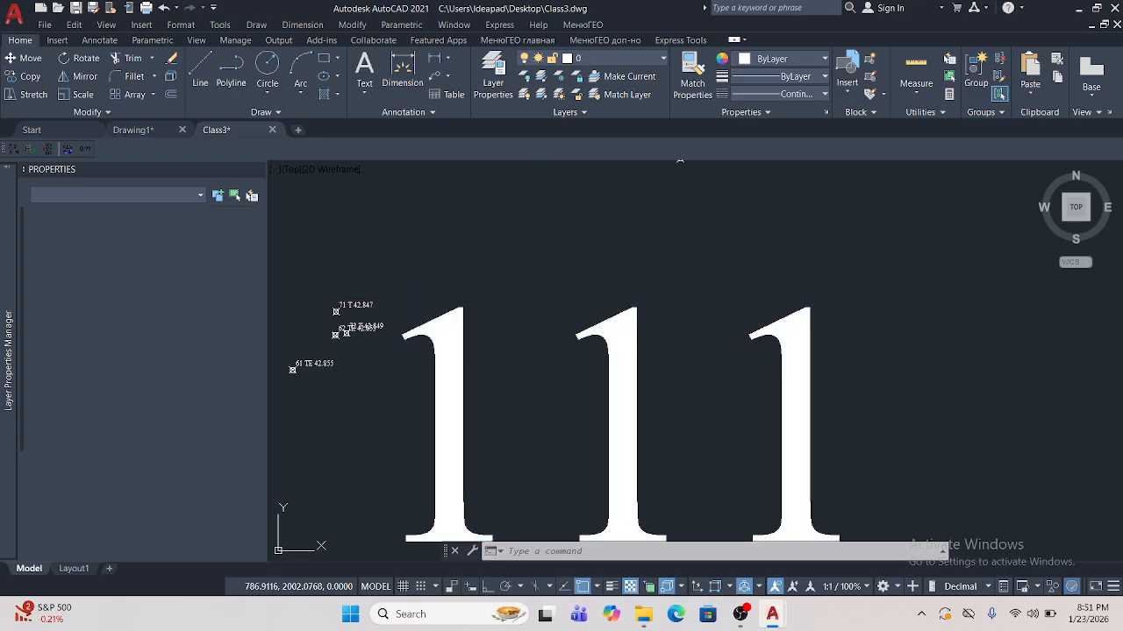
left_click(511, 316)
key("Escape")
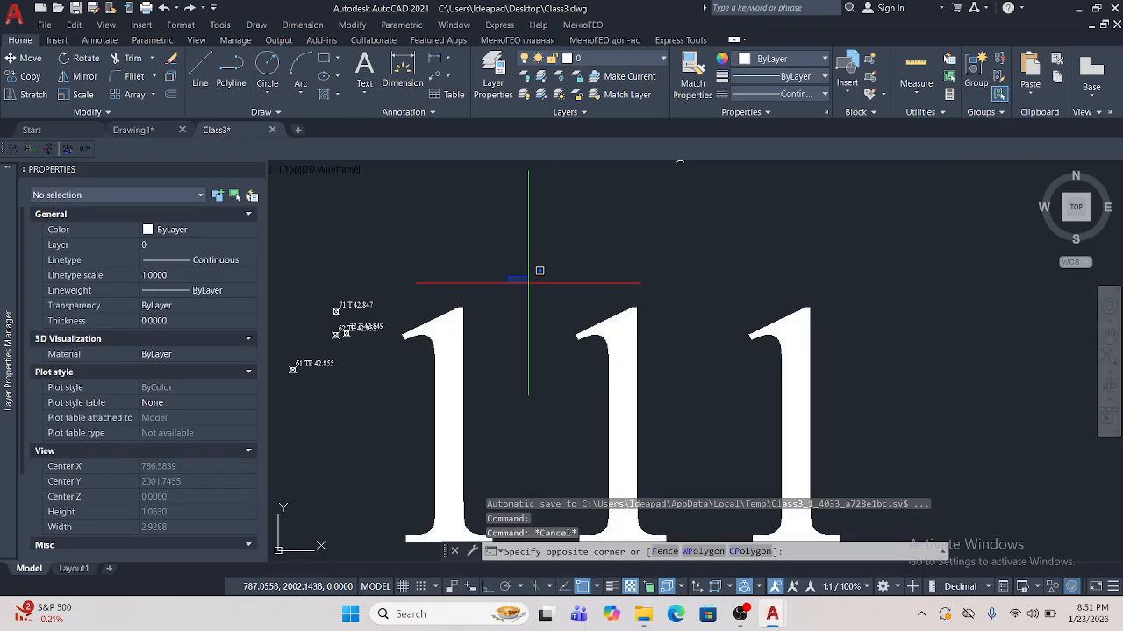
- Set the Standard text style's height to 0.5 and make it the current style, saving its changes
type("ST")
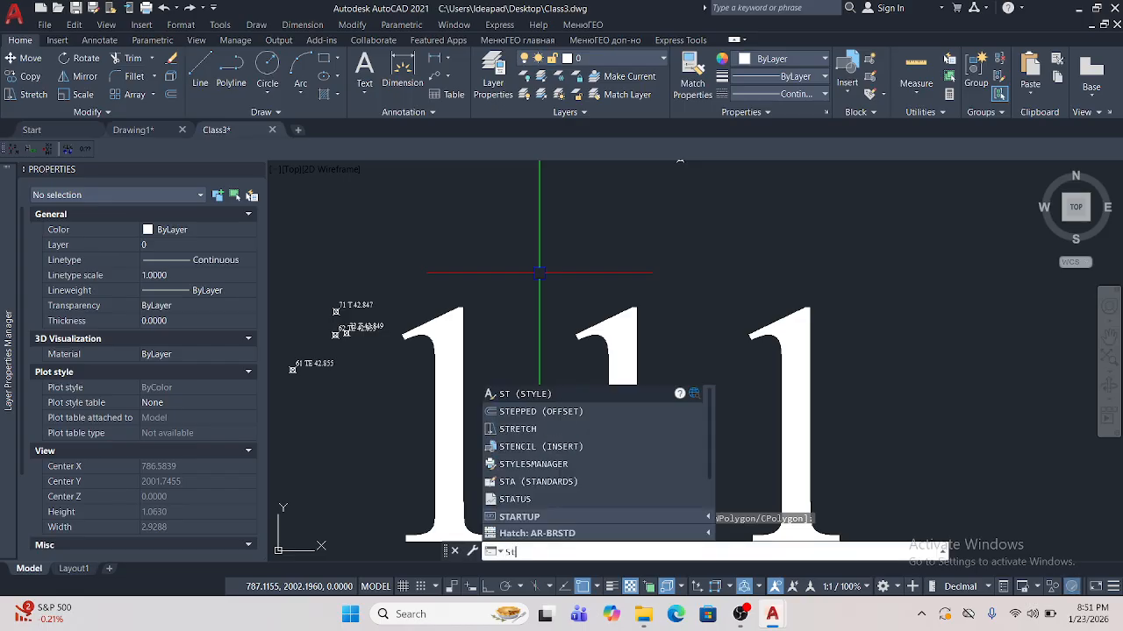
key("Return")
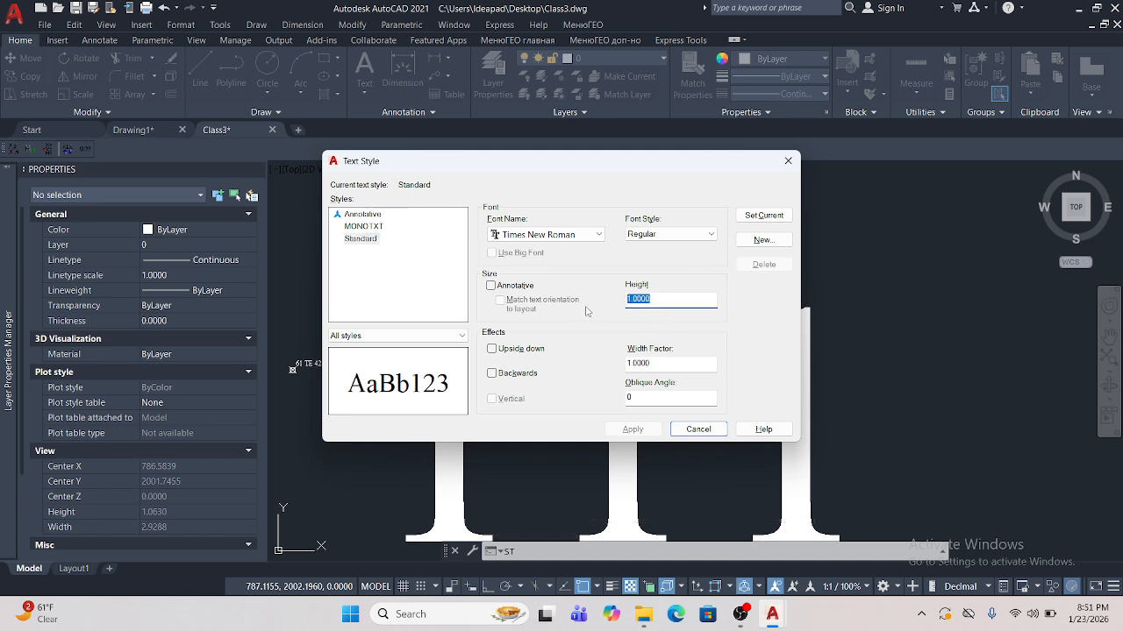
left_click(756, 217)
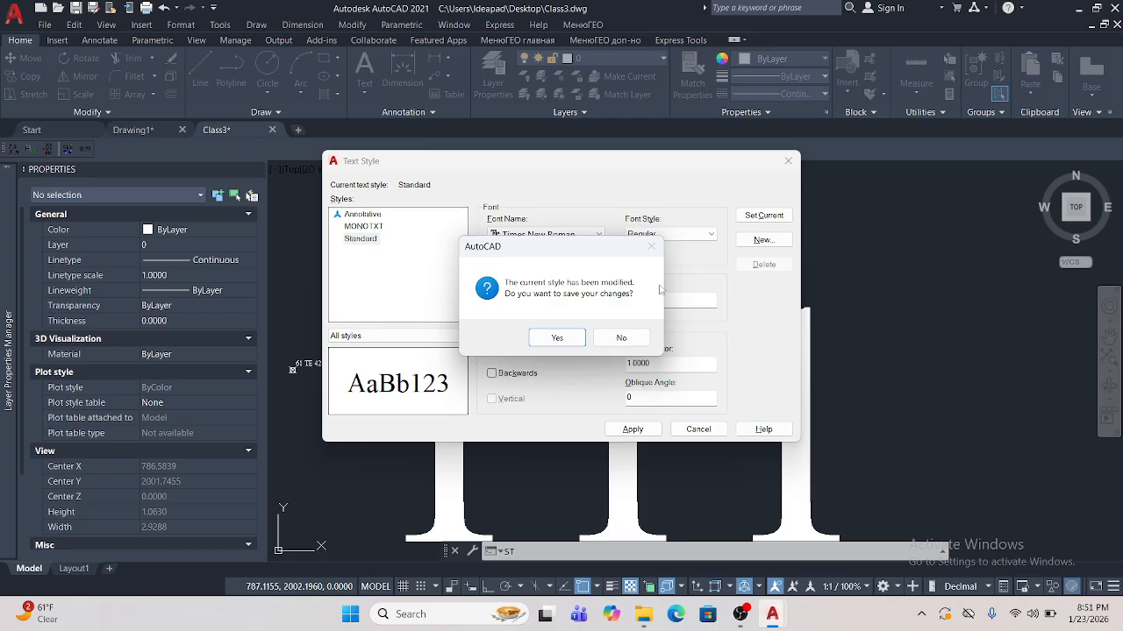
left_click(556, 338)
left_click(683, 428)
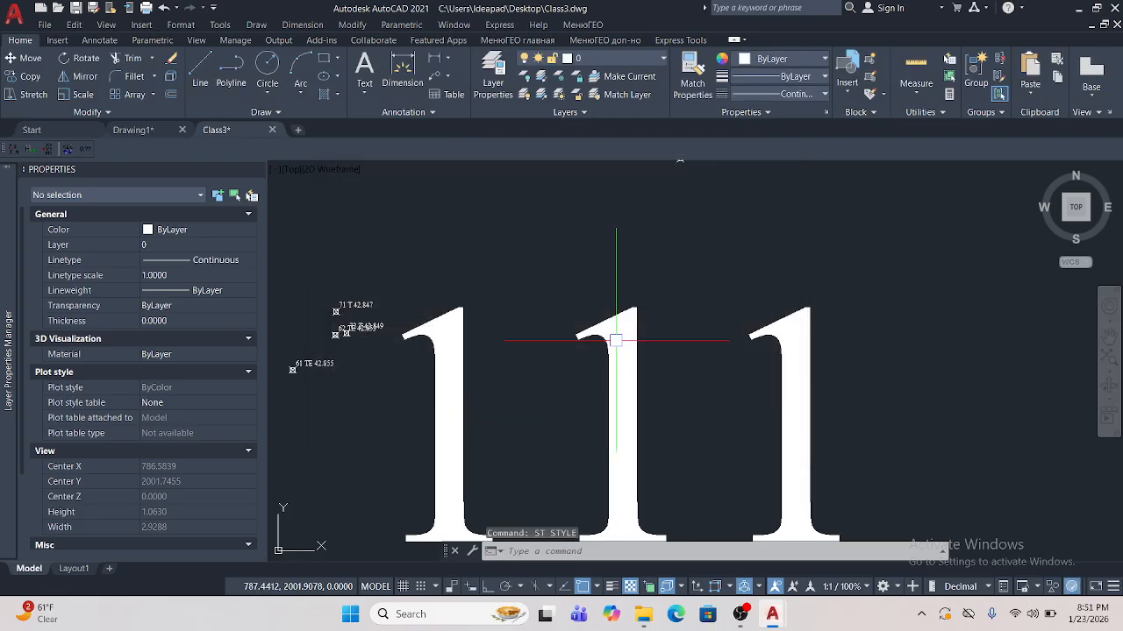
- Check the text height of the existing multiline text 111 in its properties
left_click(628, 289)
left_click(550, 406)
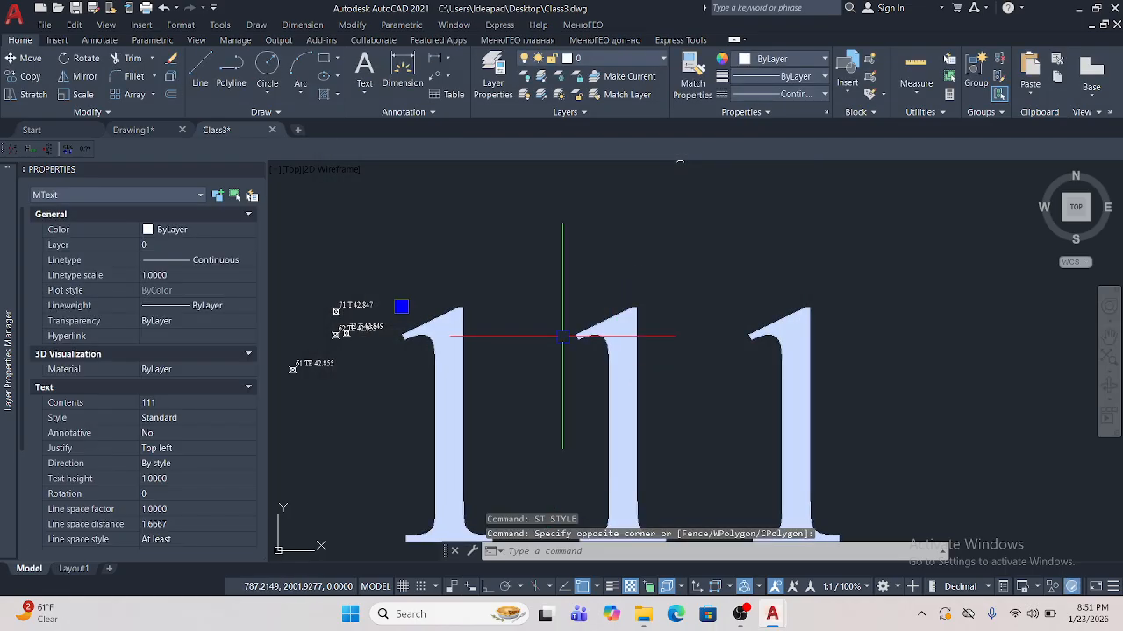
scroll(562, 336, "down", 2)
key("Escape")
key("Escape")
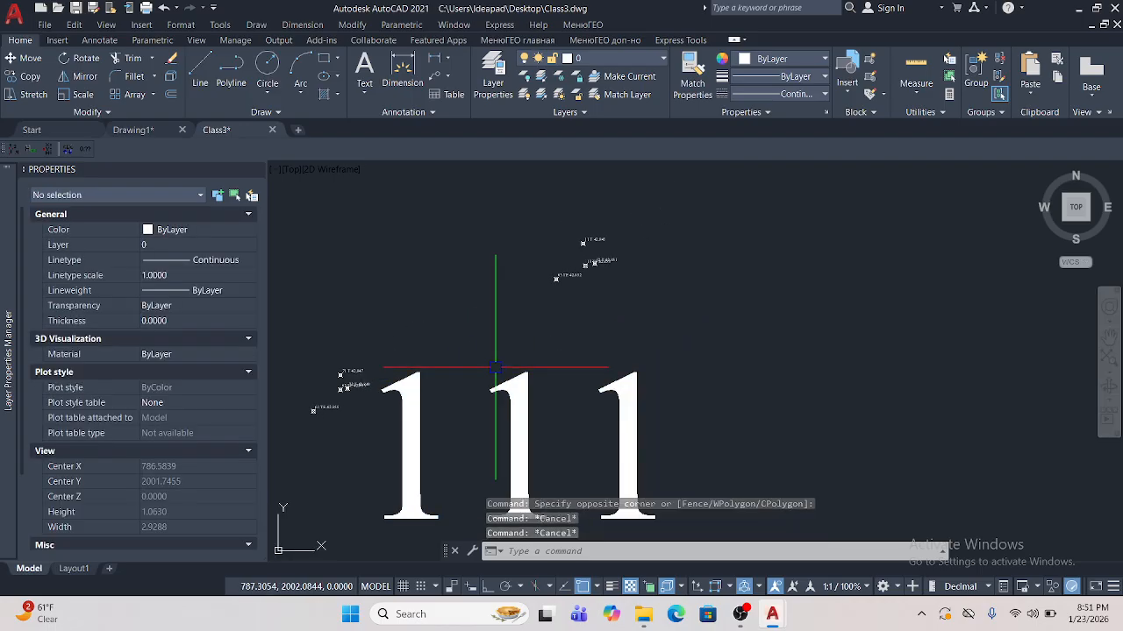
- Place the multiline text 11 in the empty area above and beside the 111 text and check its text height
type("t")
key("Return")
left_click(705, 278)
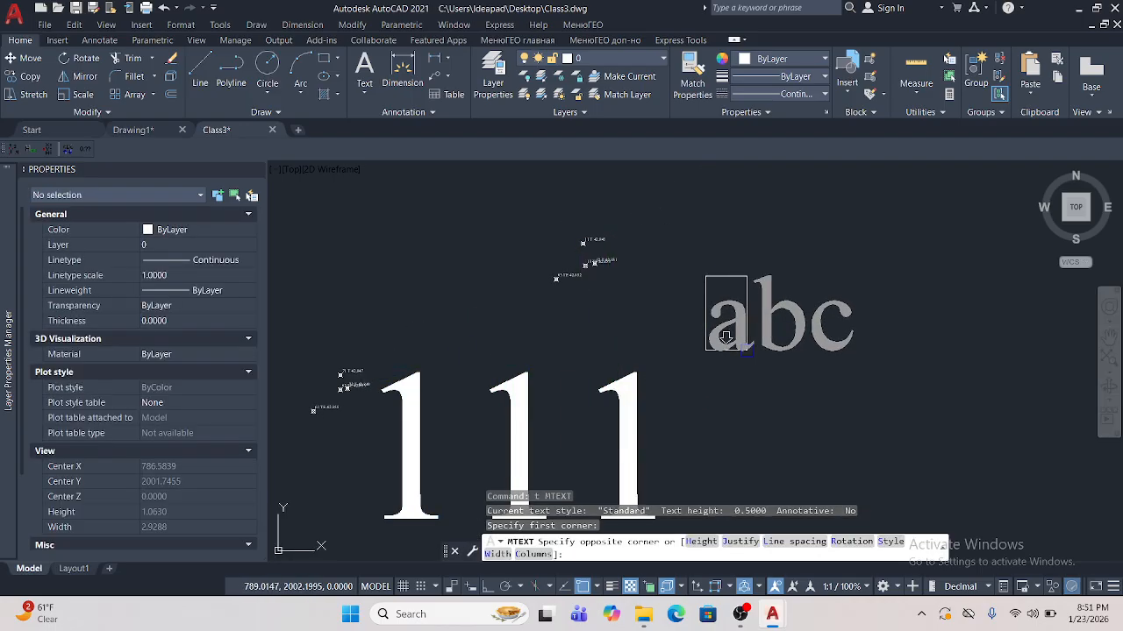
left_click(753, 349)
type("11")
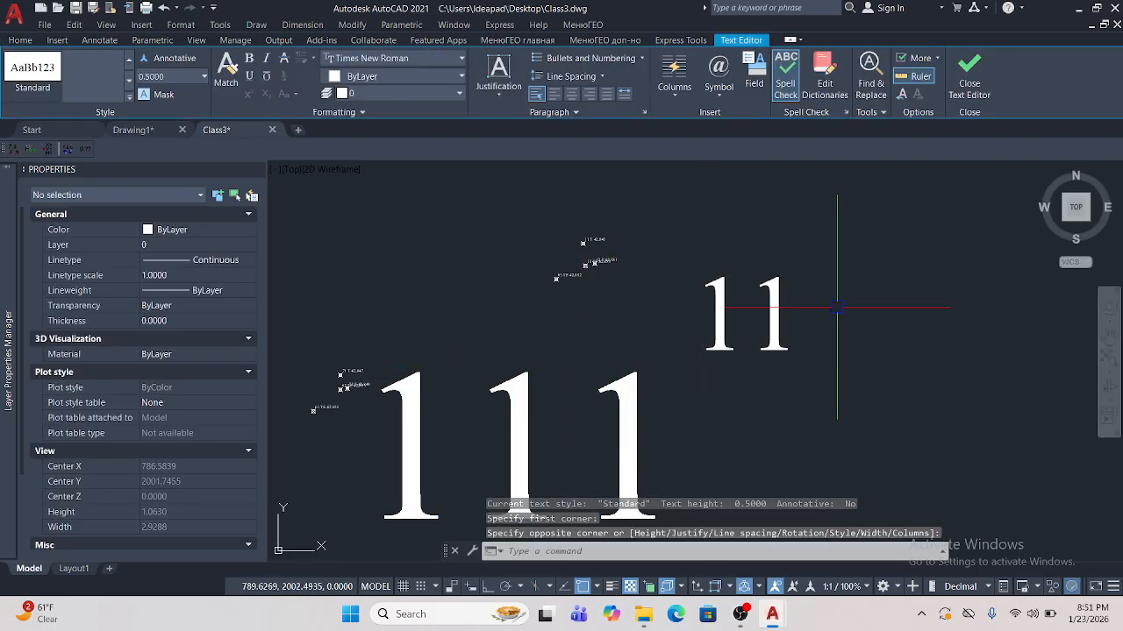
left_click(823, 271)
left_click(715, 358)
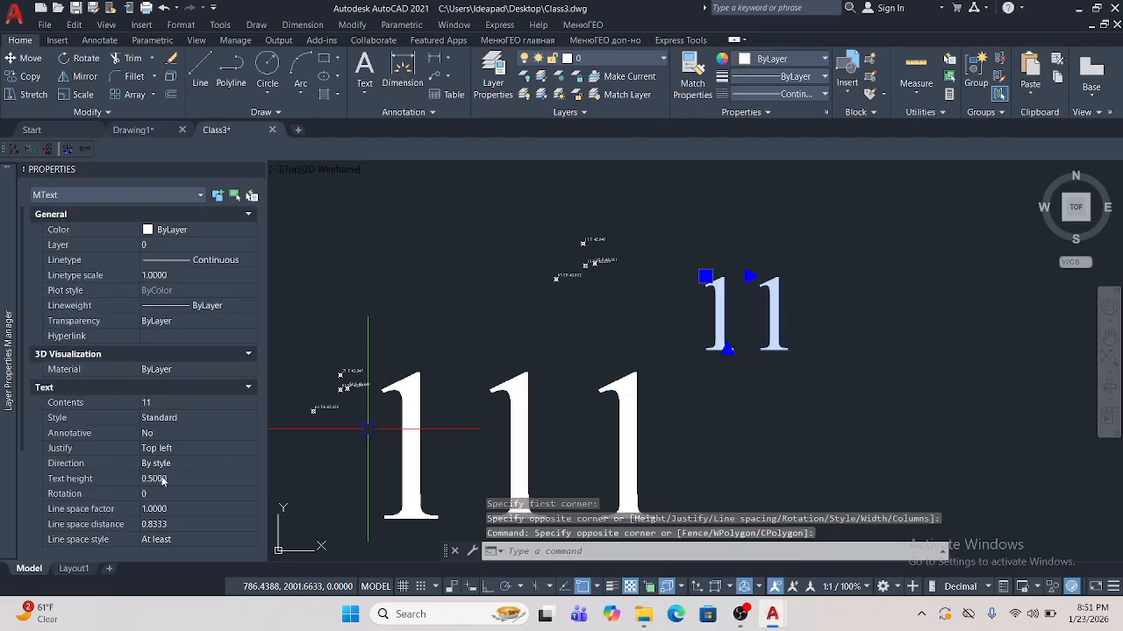
key("Escape")
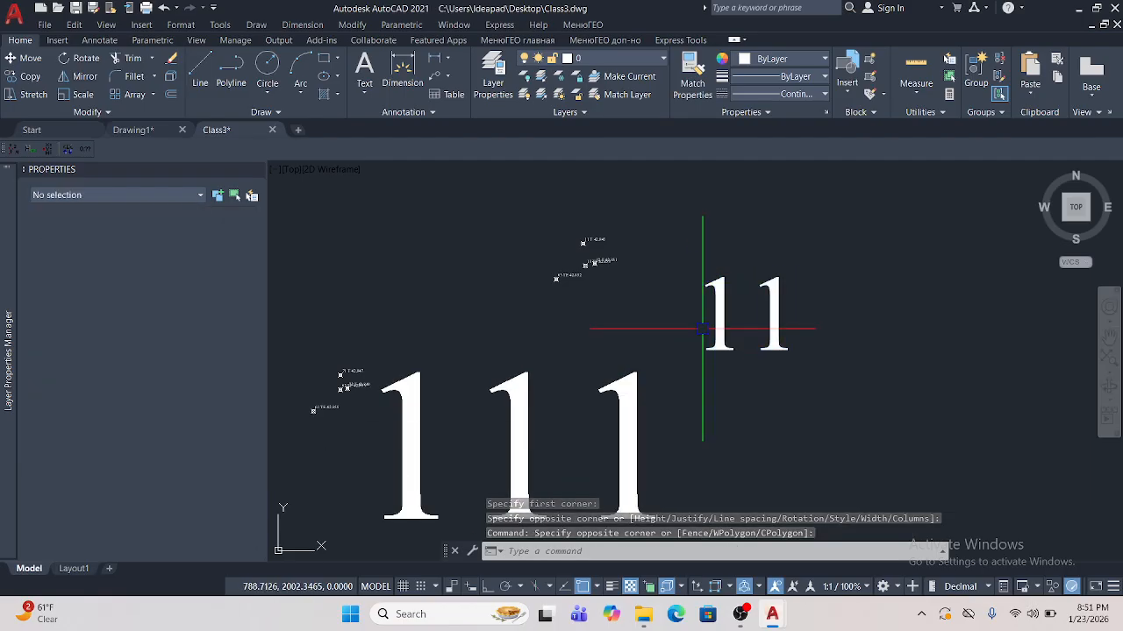
key("Escape")
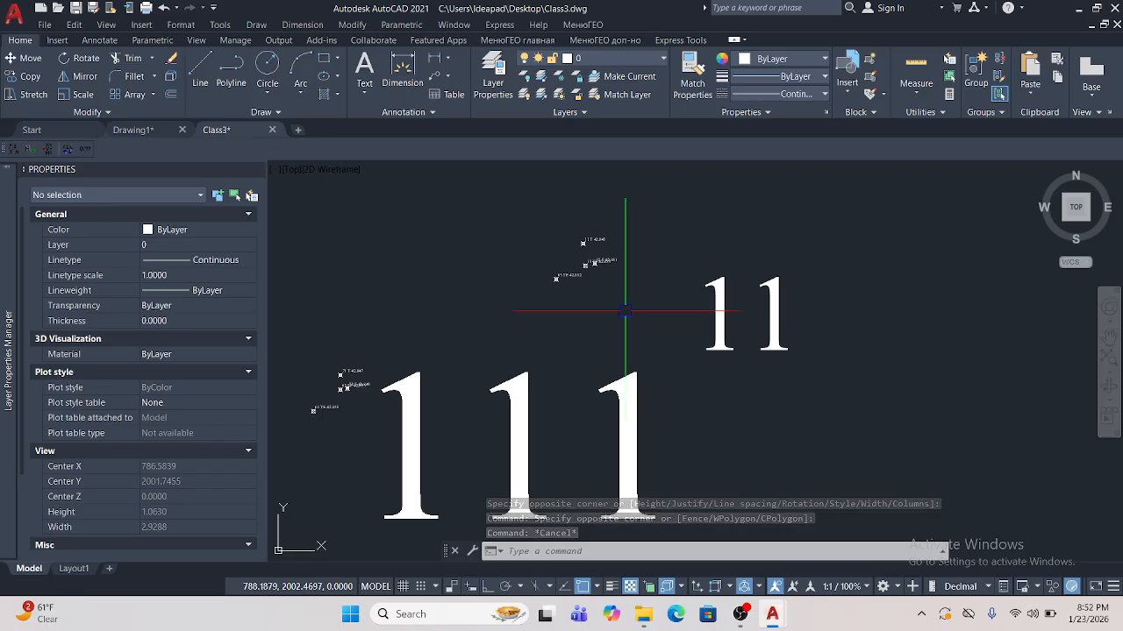
- Delete both multiline test texts, 11 and 111, from the drawing
middle_click_drag(624, 311, 484, 376)
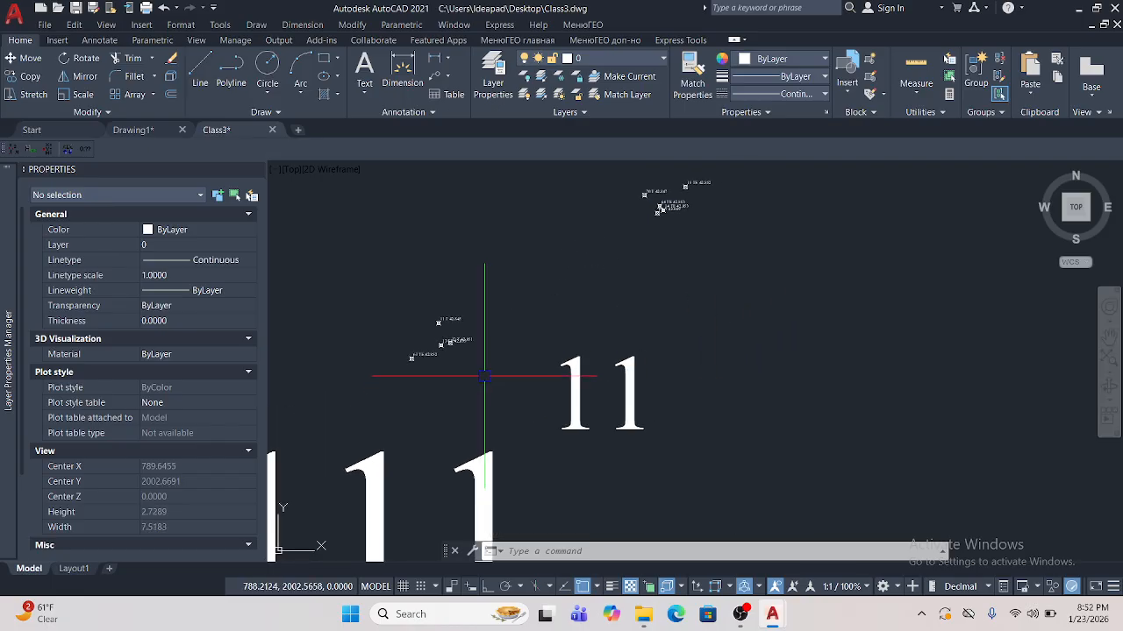
middle_click_drag(571, 366, 576, 355)
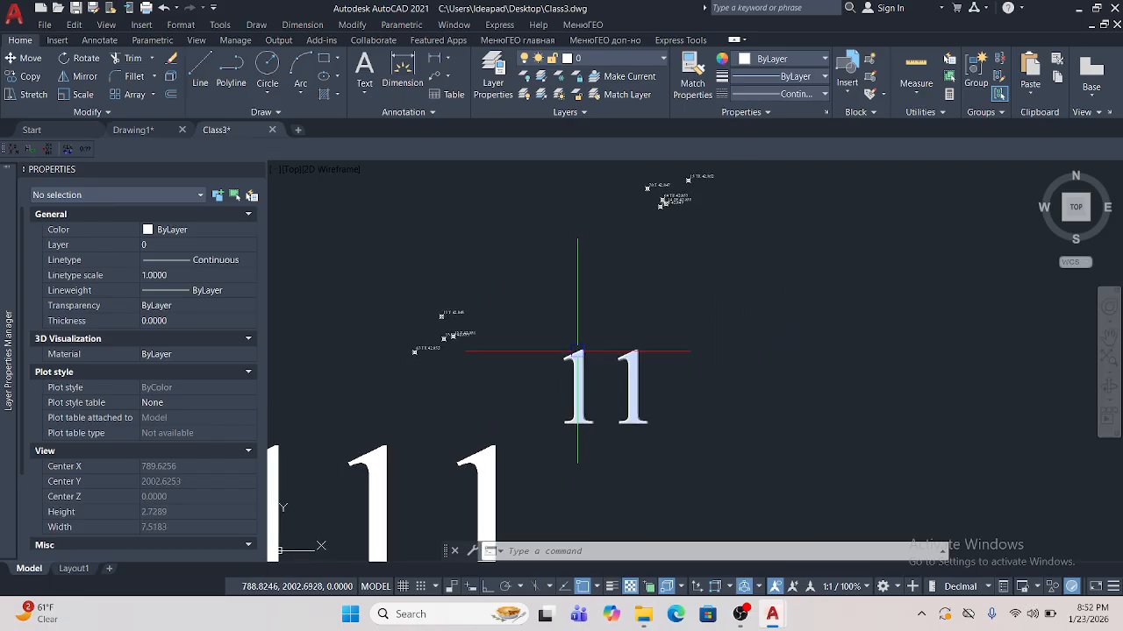
left_click(582, 340)
left_click(561, 370)
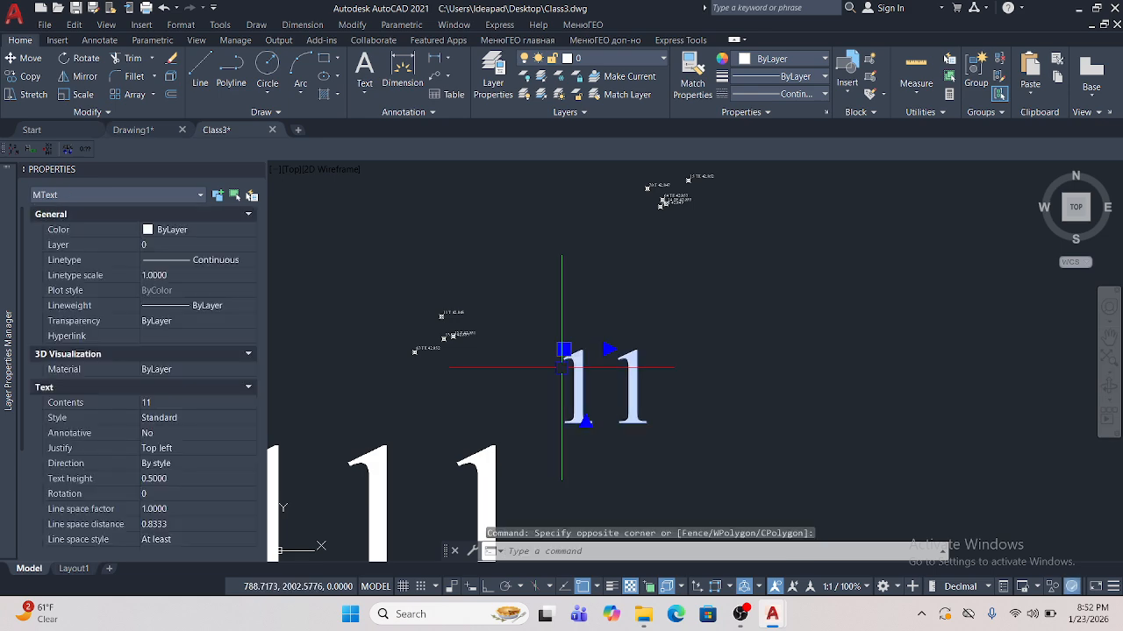
middle_click_drag(519, 441, 544, 406)
left_click(544, 408)
left_click(479, 444)
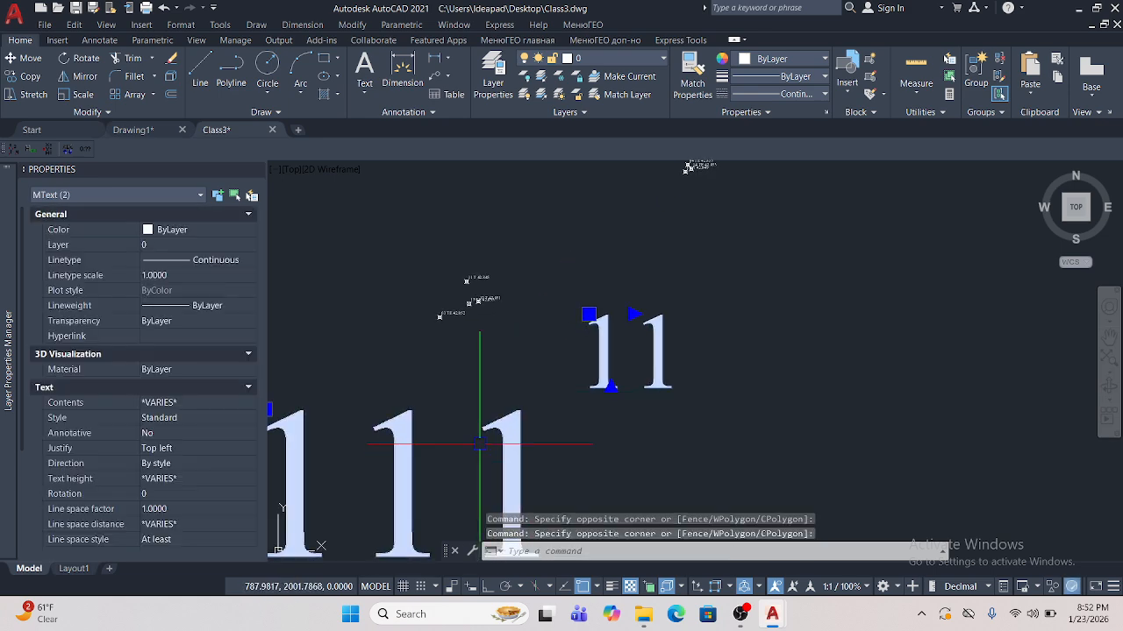
key("Delete")
- Select the label of survey point 11 and check its text style and height in the properties
scroll(477, 290, "up", 4)
middle_click_drag(479, 263, 608, 386)
left_click(625, 318)
left_click(596, 357)
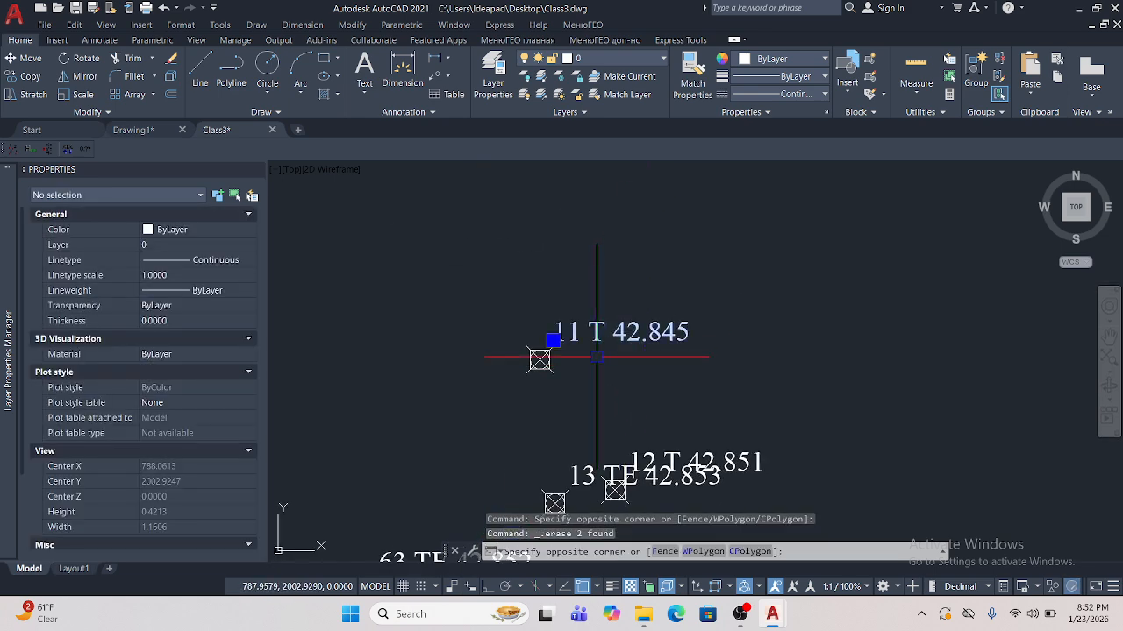
left_click(596, 357)
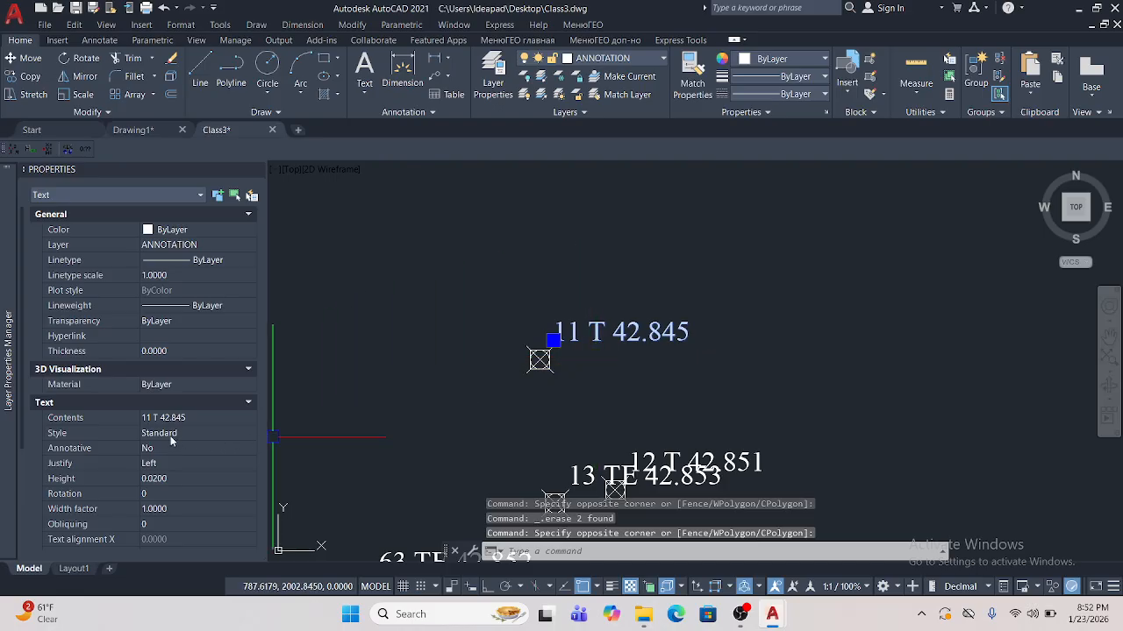
right_click(655, 292)
left_click(537, 281)
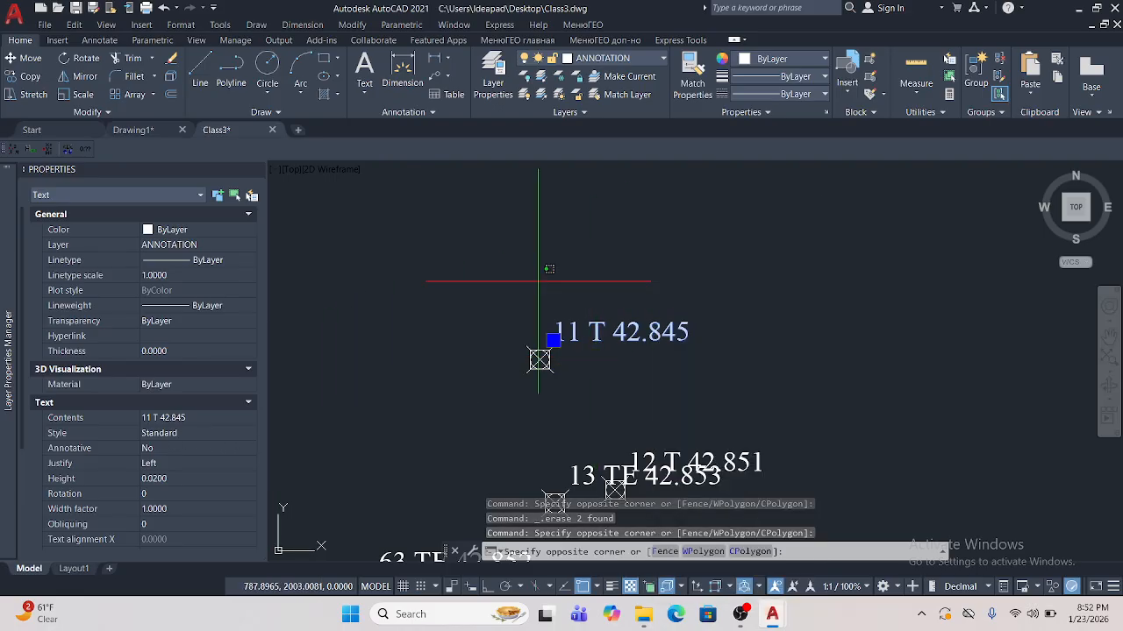
left_click(645, 252)
- Examine the labels of the neighbouring survey point groups, from point 63 to point 70, for size and overlap
scroll(645, 264, "down", 3)
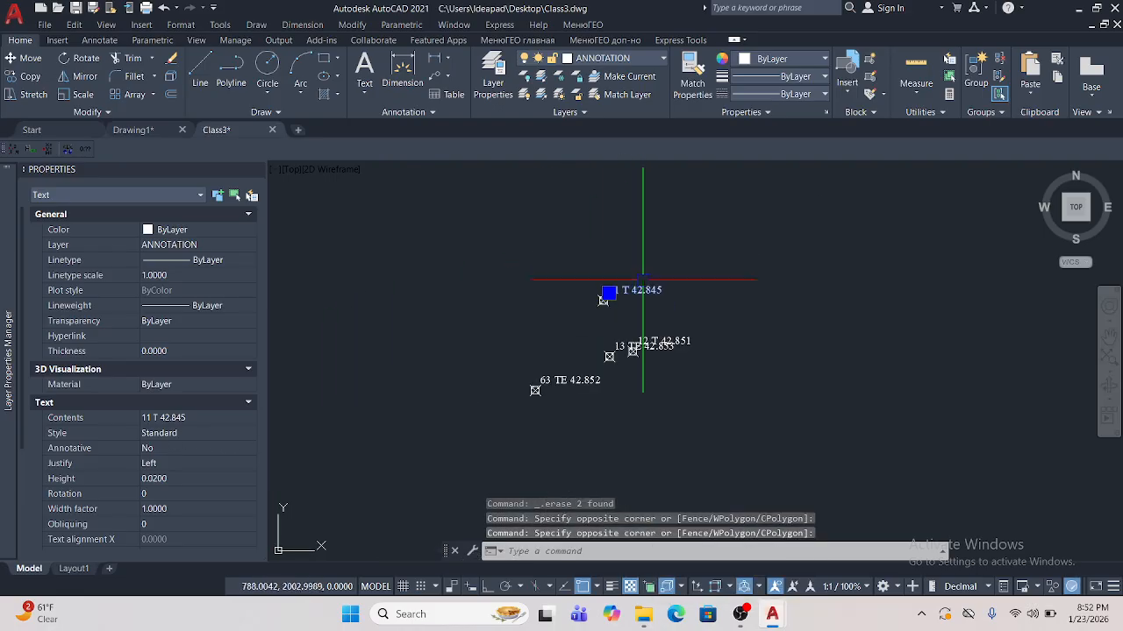
scroll(589, 380, "up", 6)
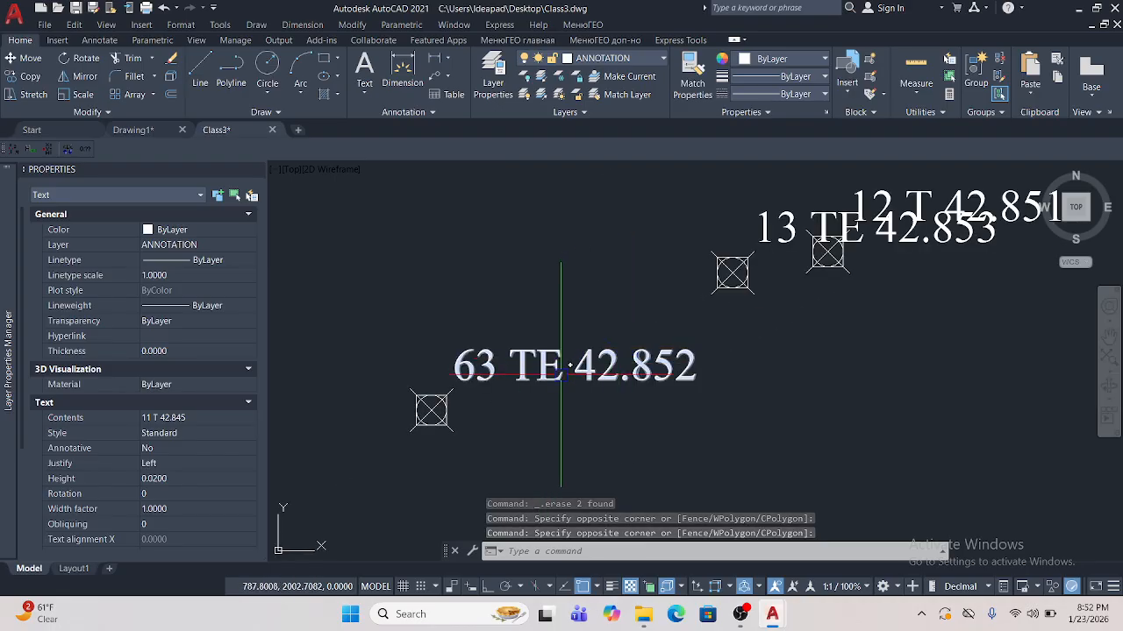
scroll(629, 324, "down", 5)
scroll(629, 320, "down", 2)
middle_click_drag(628, 320, 483, 419)
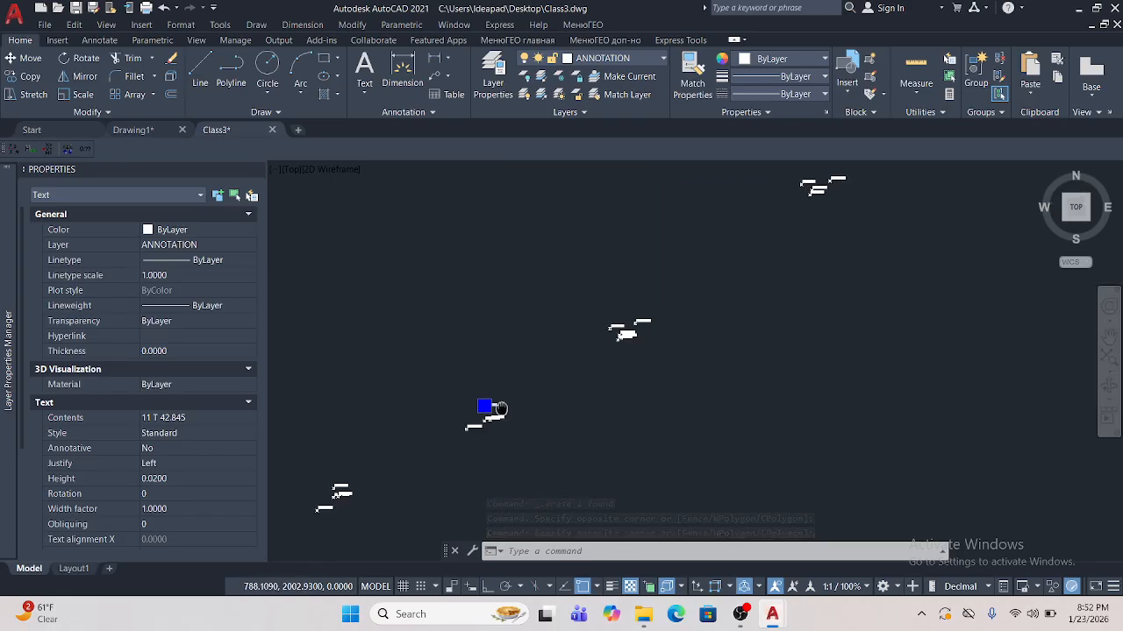
scroll(630, 328, "up", 6)
middle_click_drag(705, 321, 605, 321)
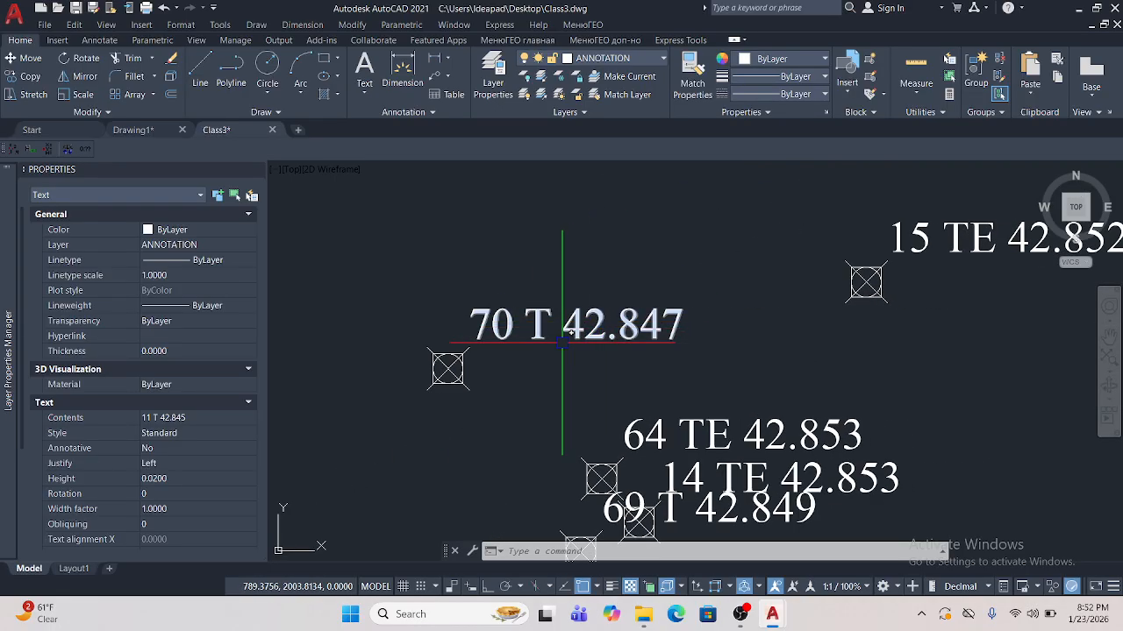
scroll(571, 323, "down", 2)
scroll(531, 337, "up", 2)
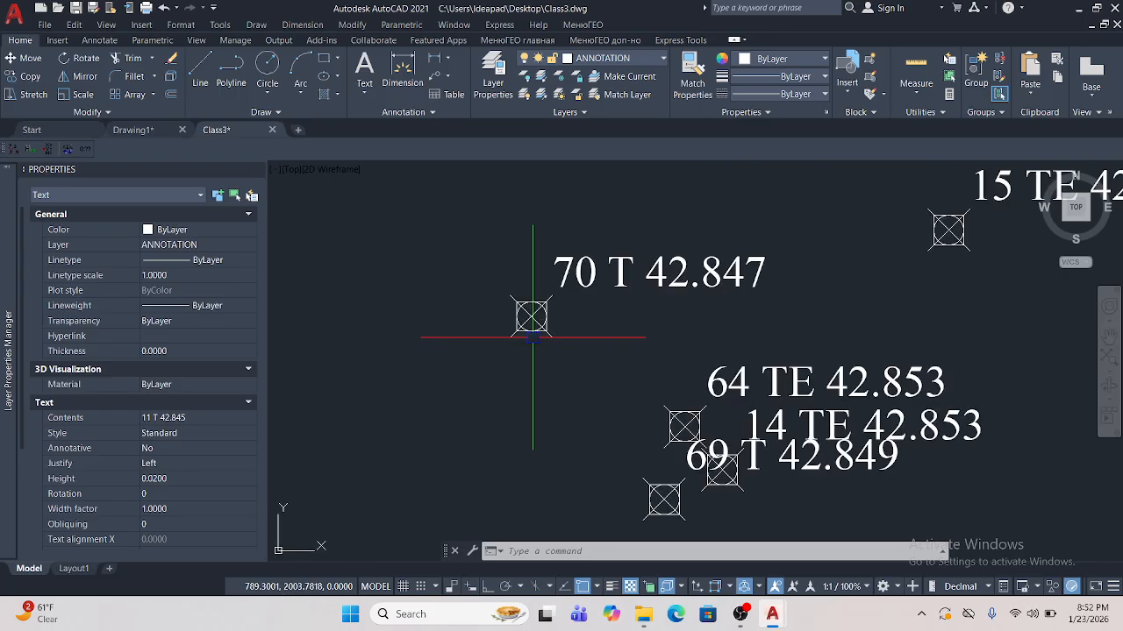
- Select the markers of survey points 70 and 69 in turn and read their X, Y and Z positions
left_click(551, 296)
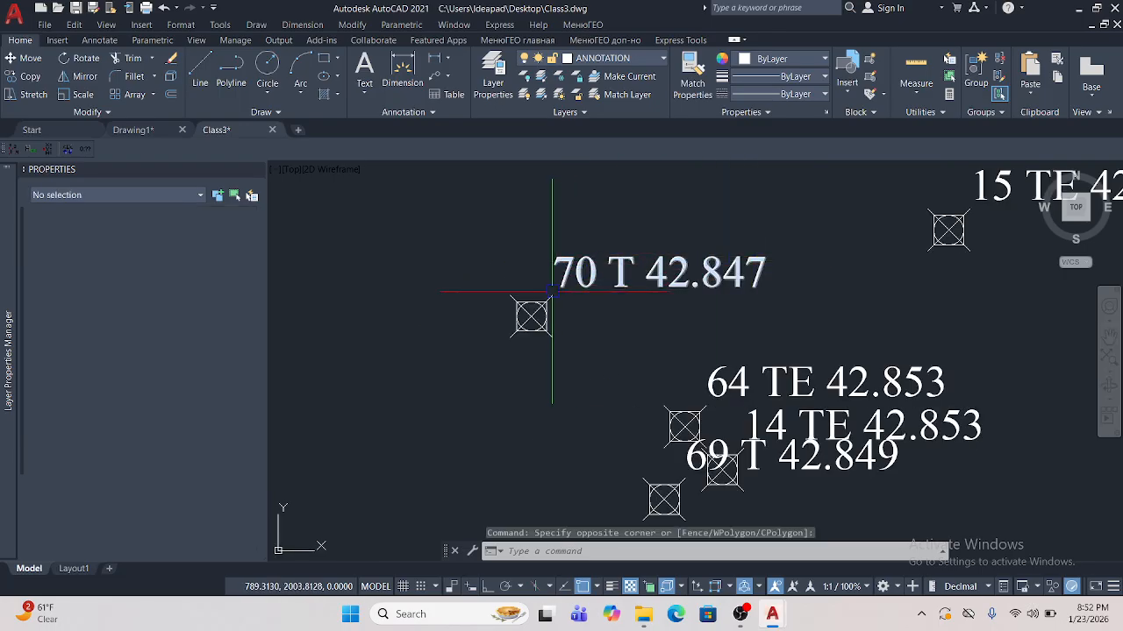
key("Escape")
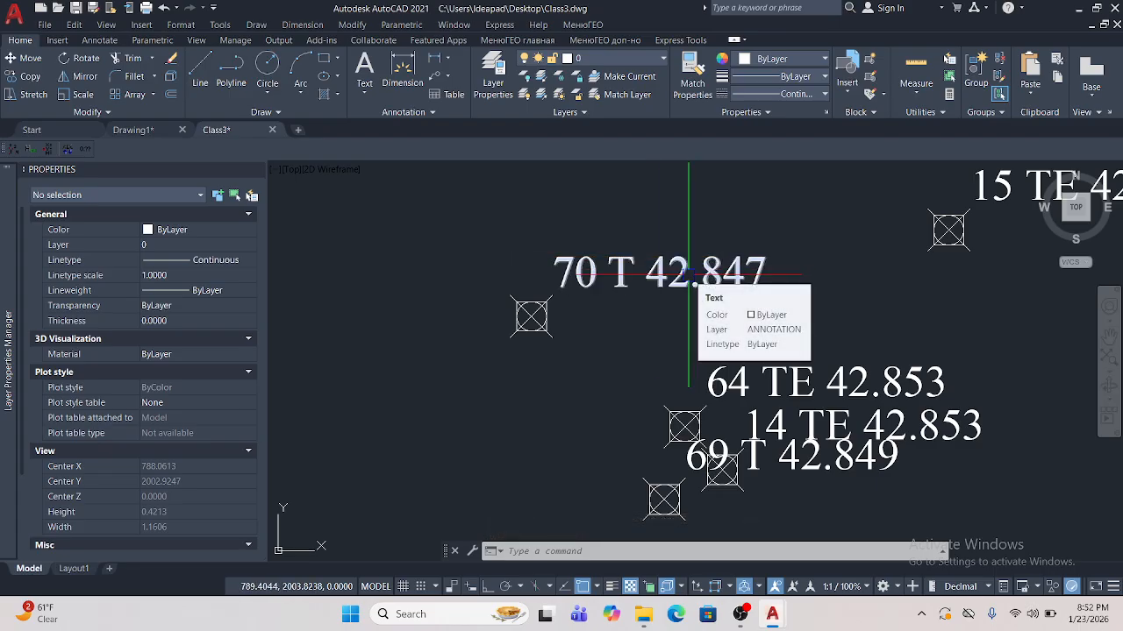
left_click(544, 316)
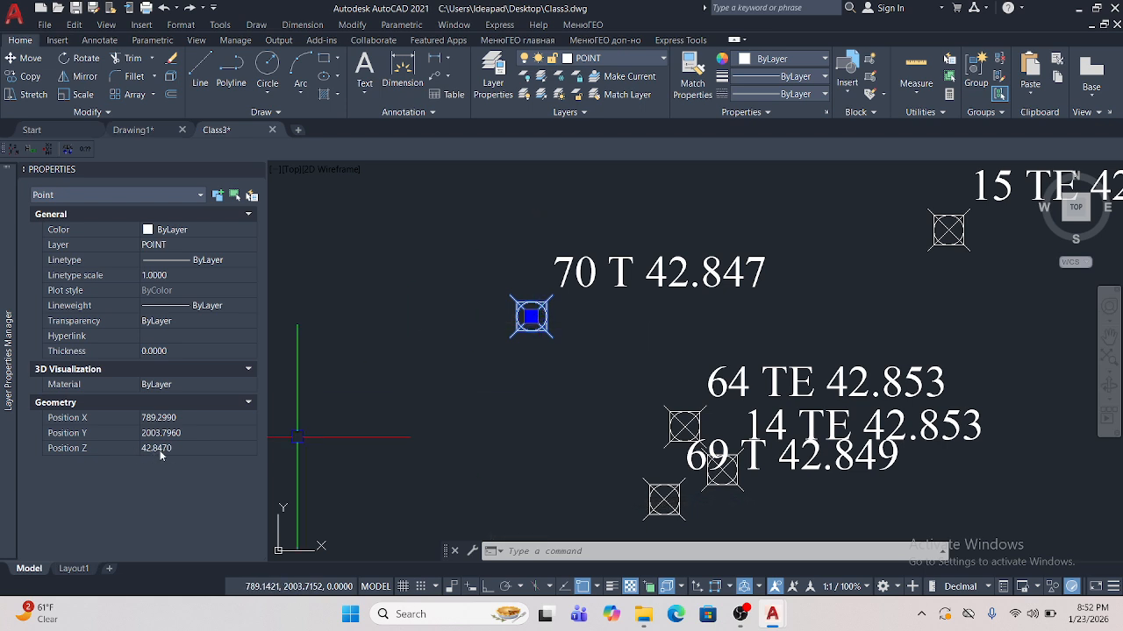
mouse_move(639, 485)
middle_mouse_down()
mouse_move(621, 435)
mouse_move(592, 412)
middle_mouse_up()
key("Escape")
left_click(617, 427)
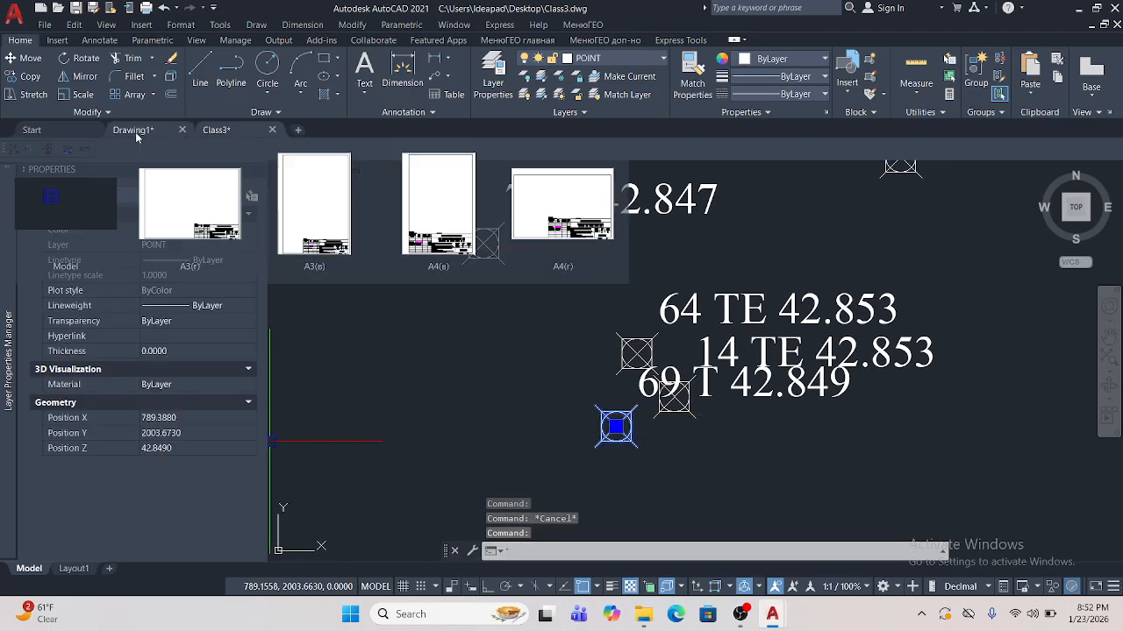
- Switch to Drawing1 and examine the position and attributes of the block reference for point 7
left_click(135, 131)
left_click(716, 323)
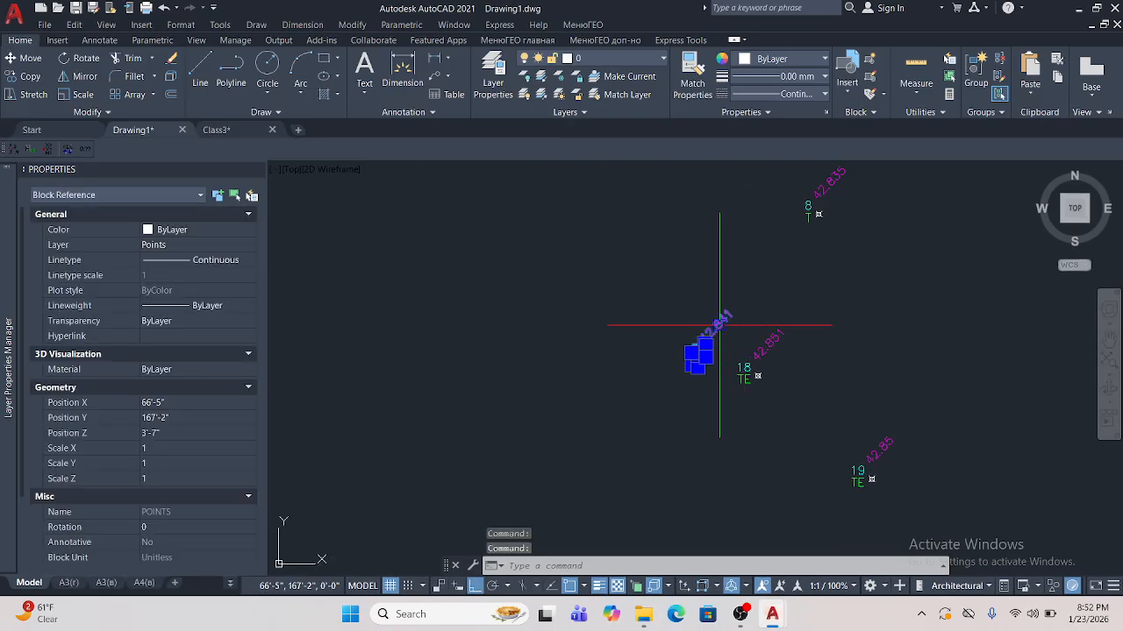
scroll(199, 403, "down", 2)
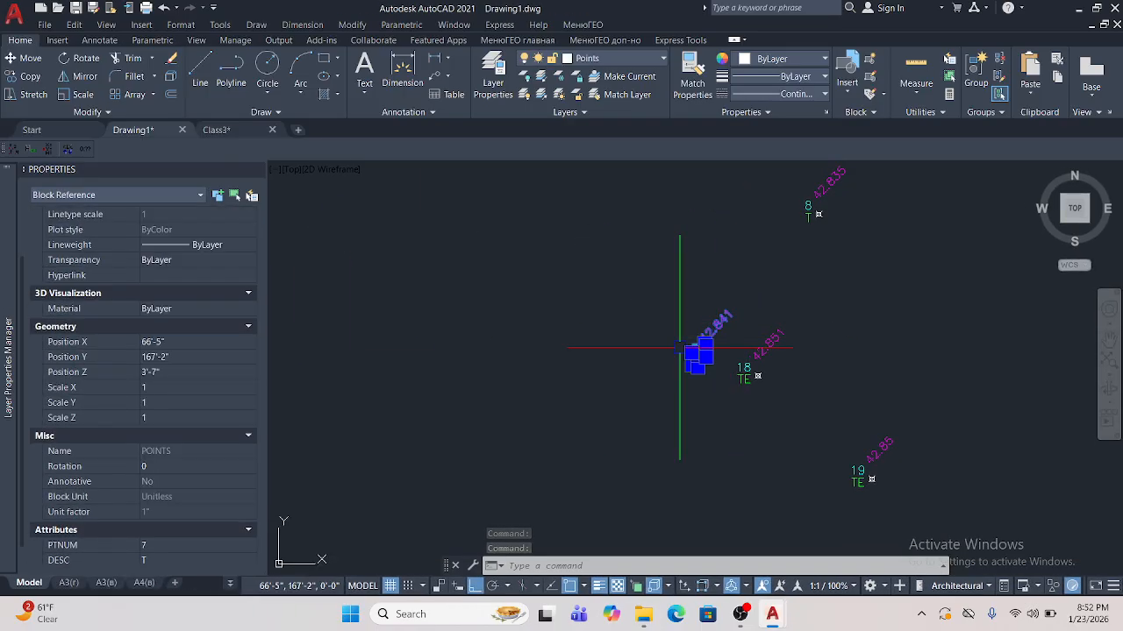
scroll(579, 294, "up", 4)
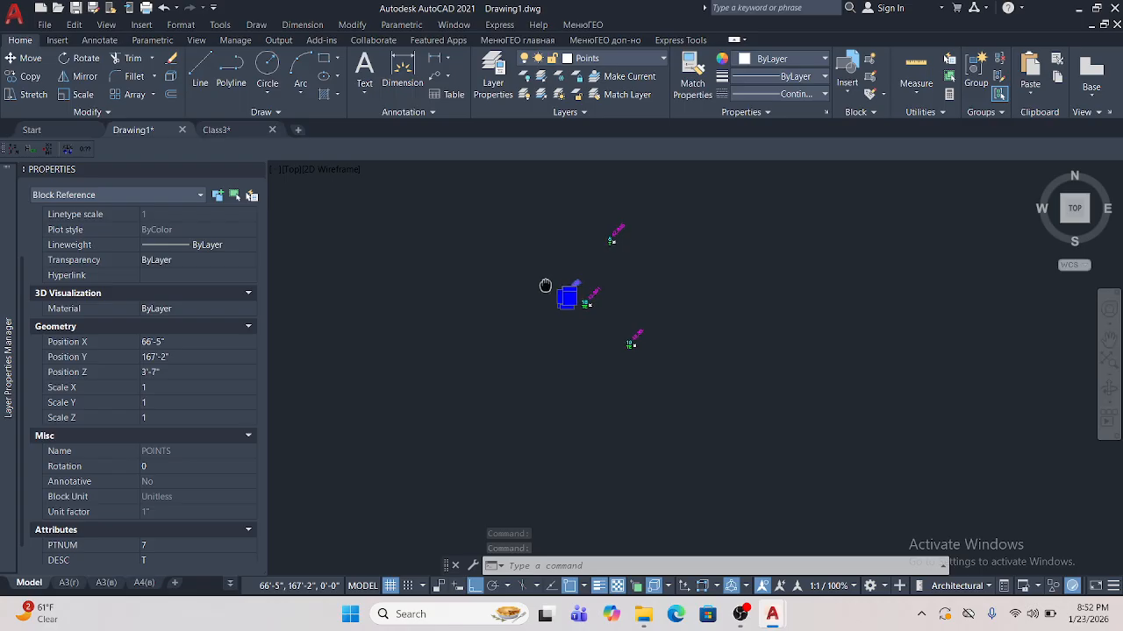
left_click(184, 372)
scroll(184, 373, "down", 1)
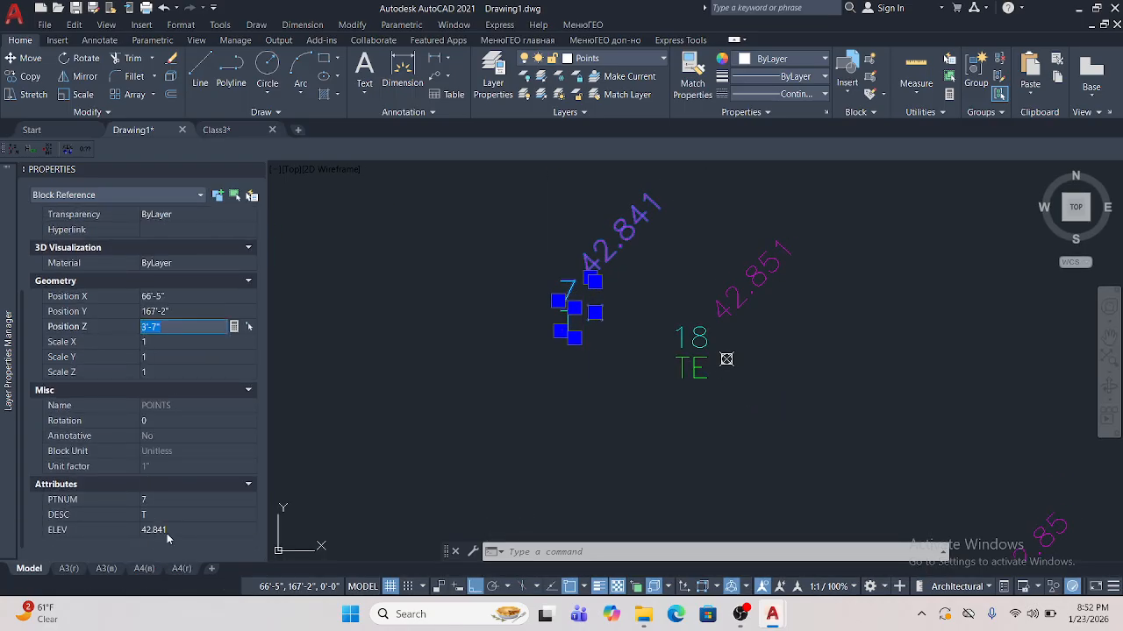
- Clear the selection and examine the number, code and elevation labels on the block of survey point 11
key("Escape")
key("Escape")
scroll(606, 305, "down", 5)
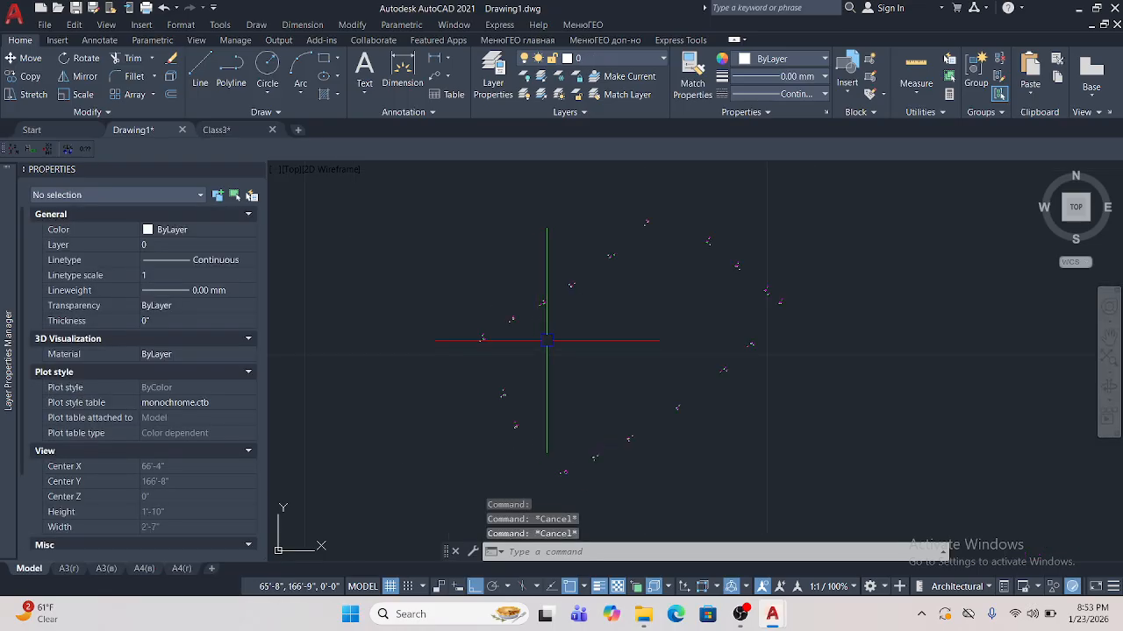
scroll(542, 298, "up", 4)
scroll(550, 306, "up", 9)
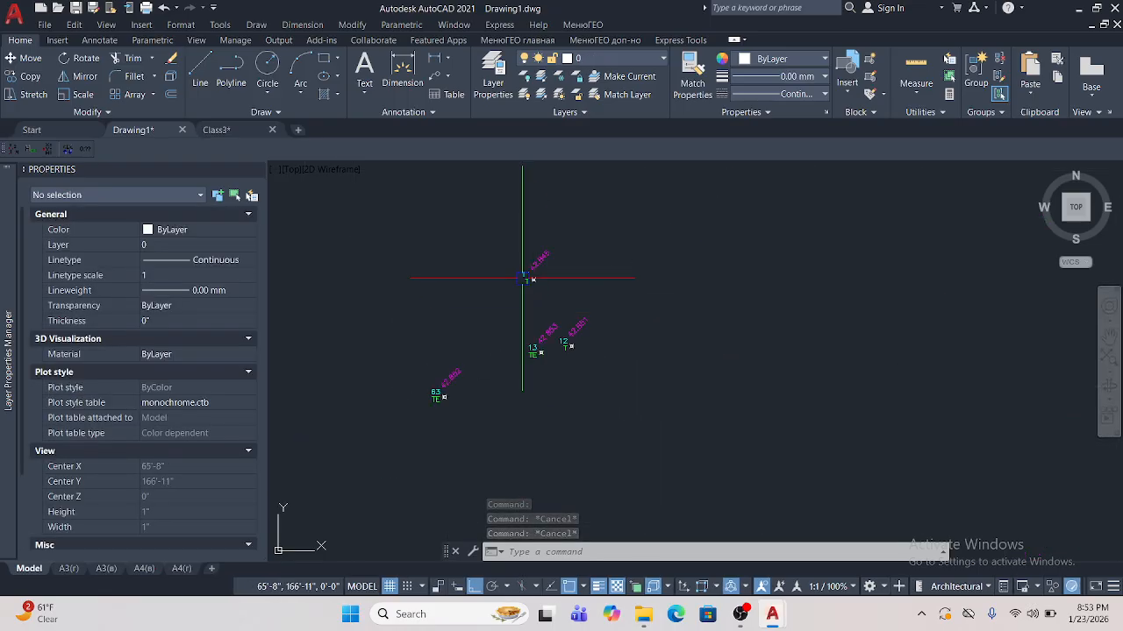
mouse_move(556, 226)
middle_mouse_down()
mouse_move(532, 367)
mouse_move(546, 276)
middle_mouse_up()
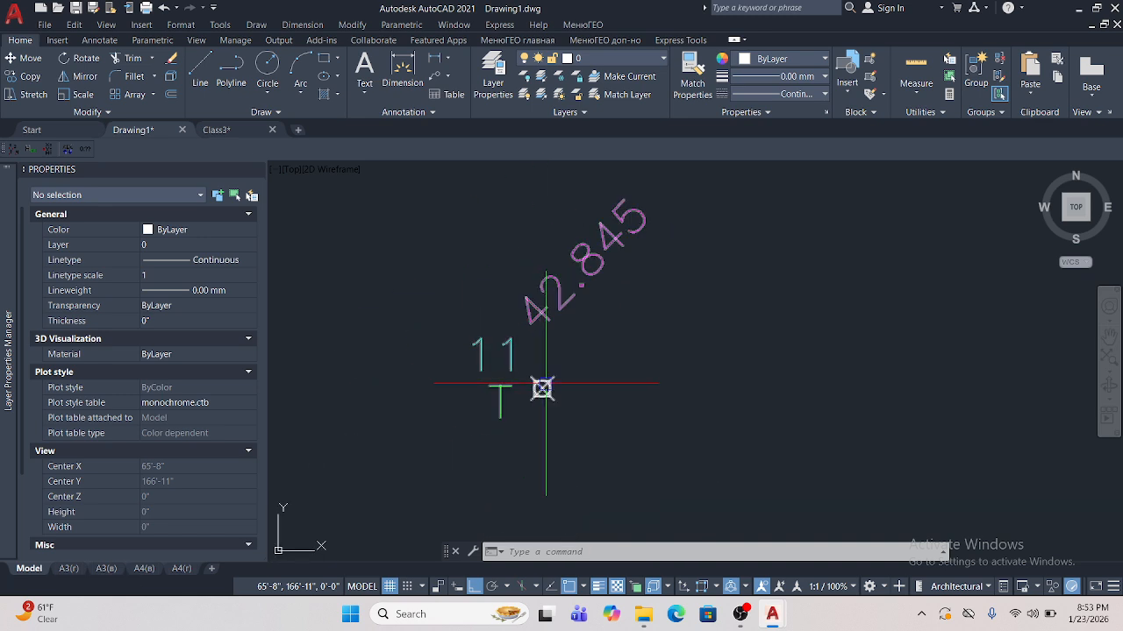
left_click(359, 612)
left_click(408, 615)
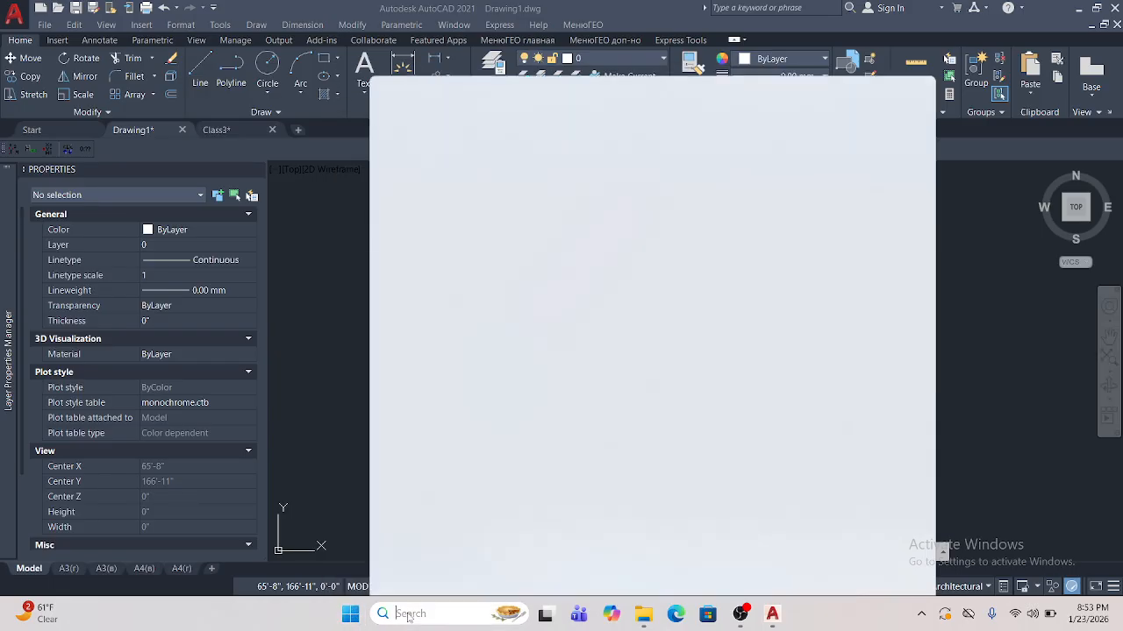
left_click(362, 305)
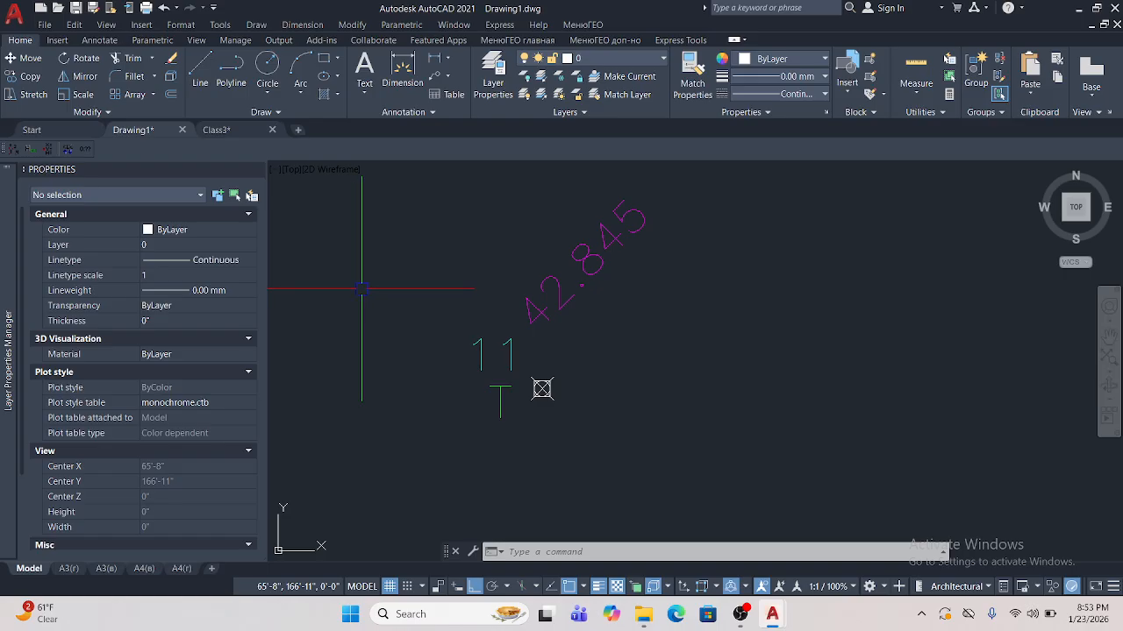
- Close the Drawing1 and Class3 drawings without saving their changes
scroll(422, 344, "down", 12)
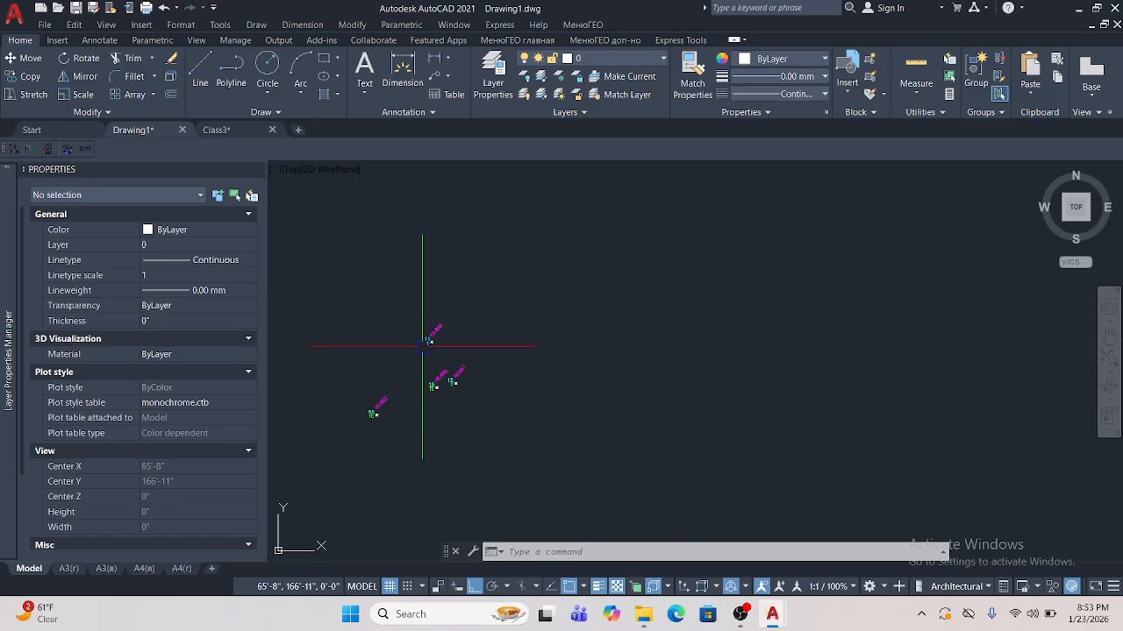
middle_click_drag(401, 336, 464, 320)
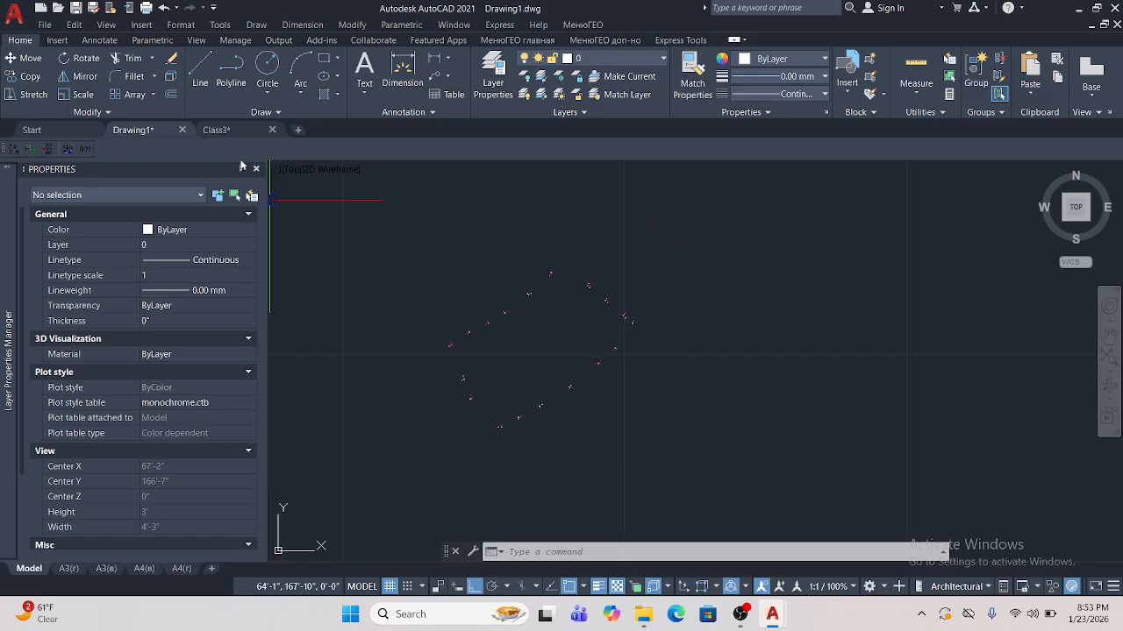
left_click(184, 132)
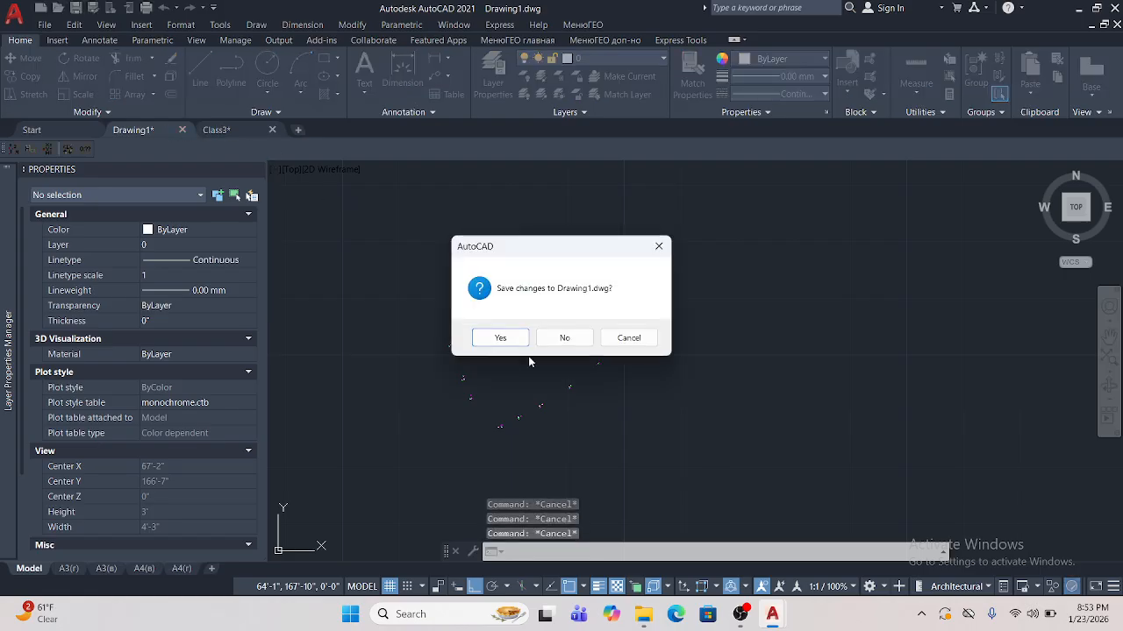
left_click(567, 340)
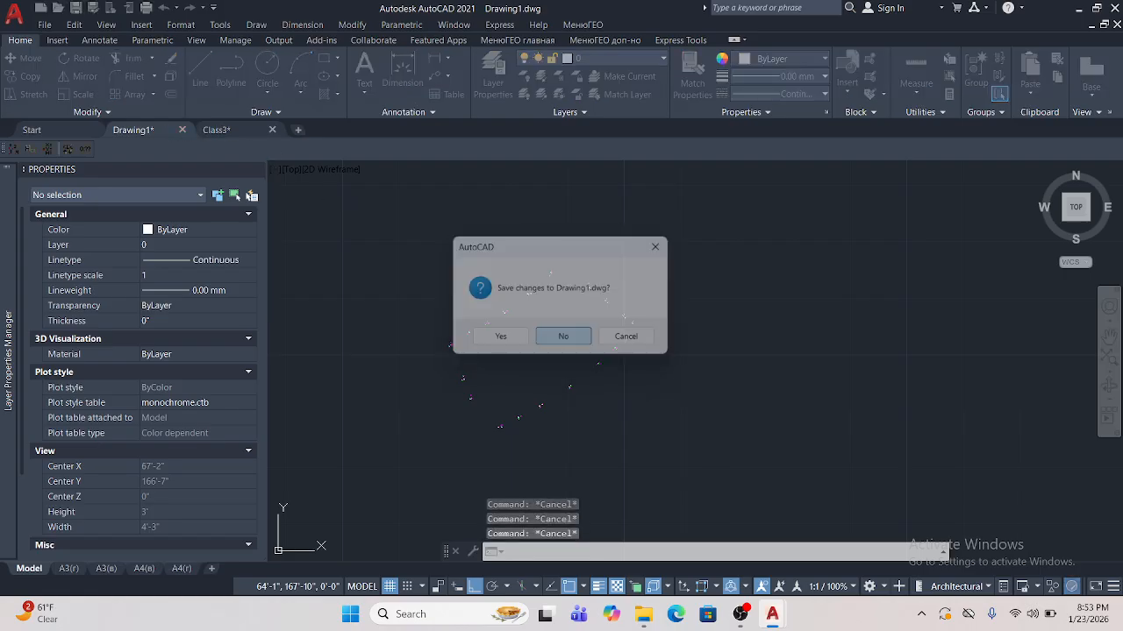
left_click(543, 42)
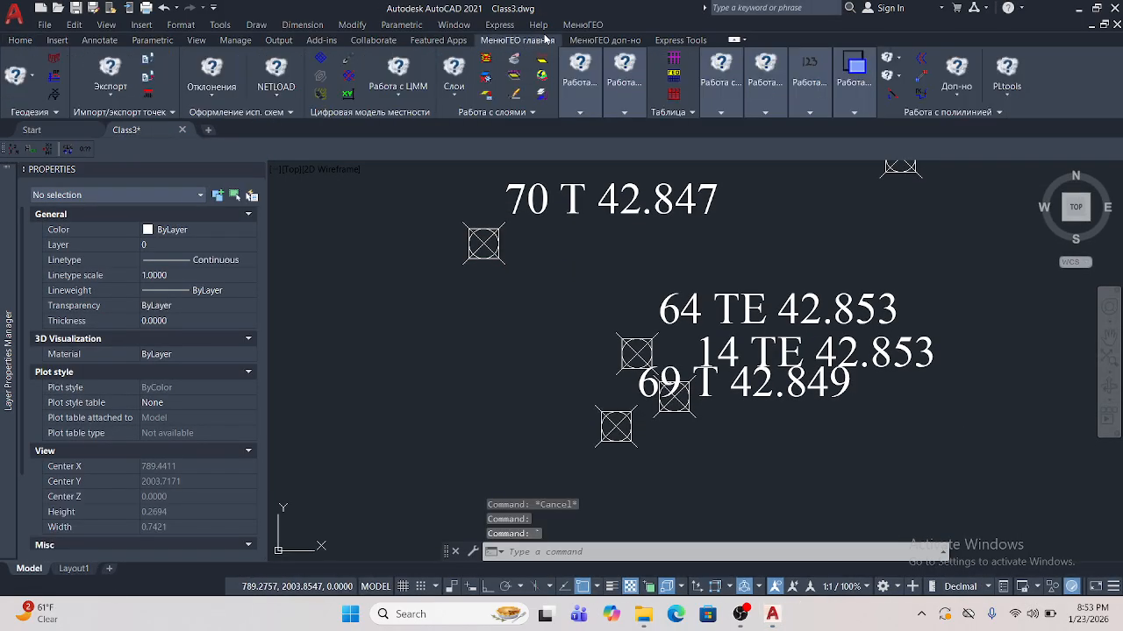
left_click(20, 40)
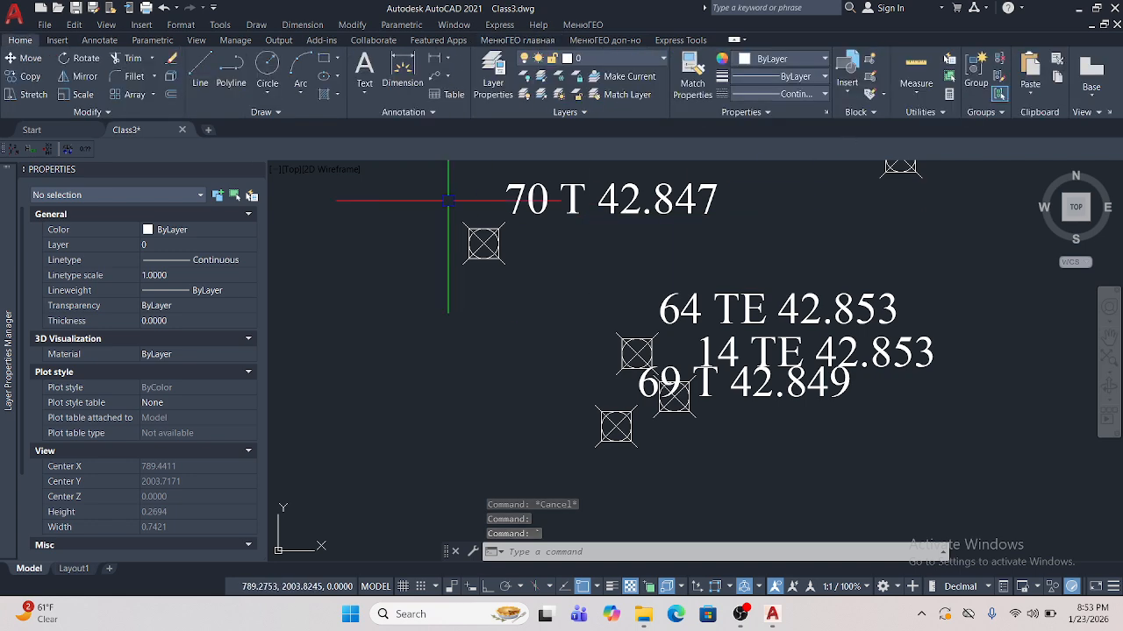
left_click(493, 76)
left_click(183, 130)
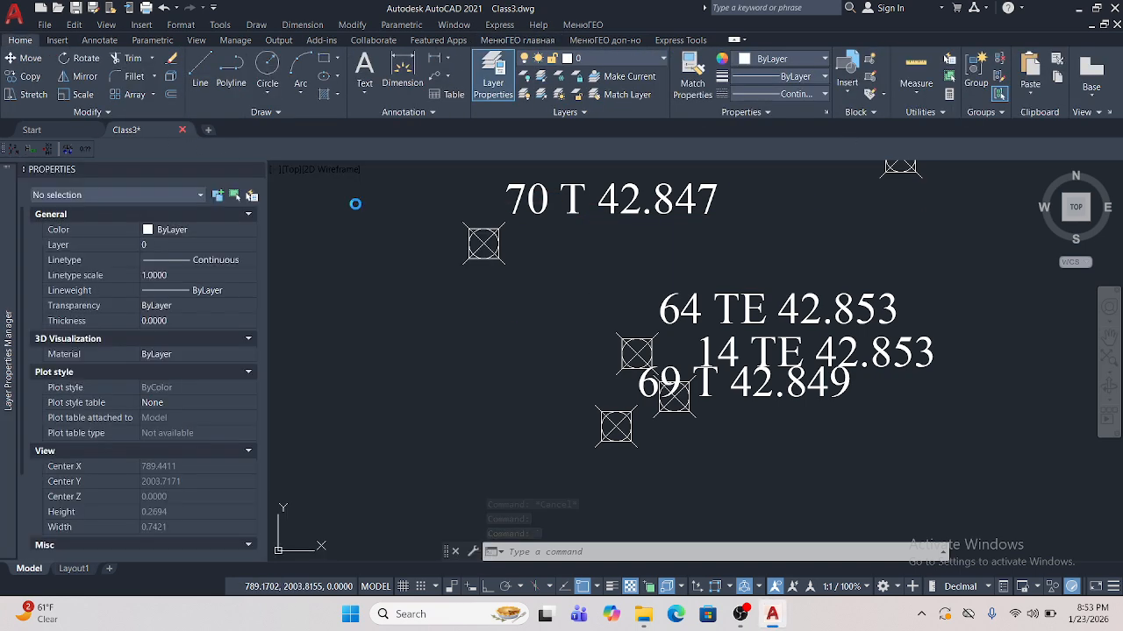
left_click(591, 334)
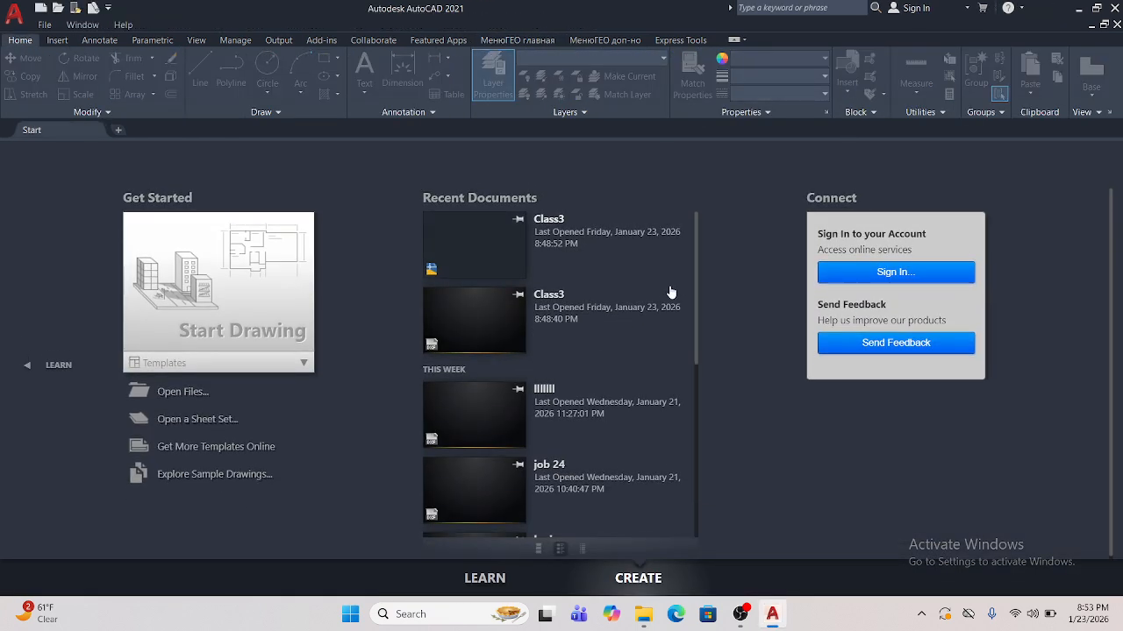
- Minimize AutoCAD and move Class3.txt and JOB40 - Copy.SDR on the desktop up into the row beside the Kolida file
left_click(1077, 8)
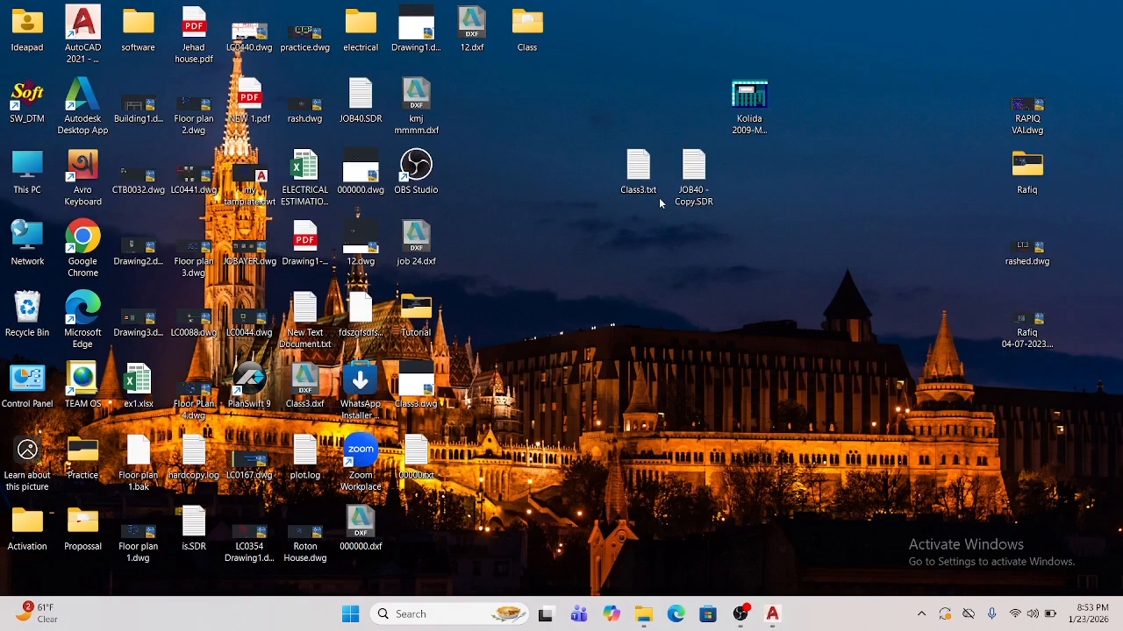
left_click_drag(727, 232, 611, 176)
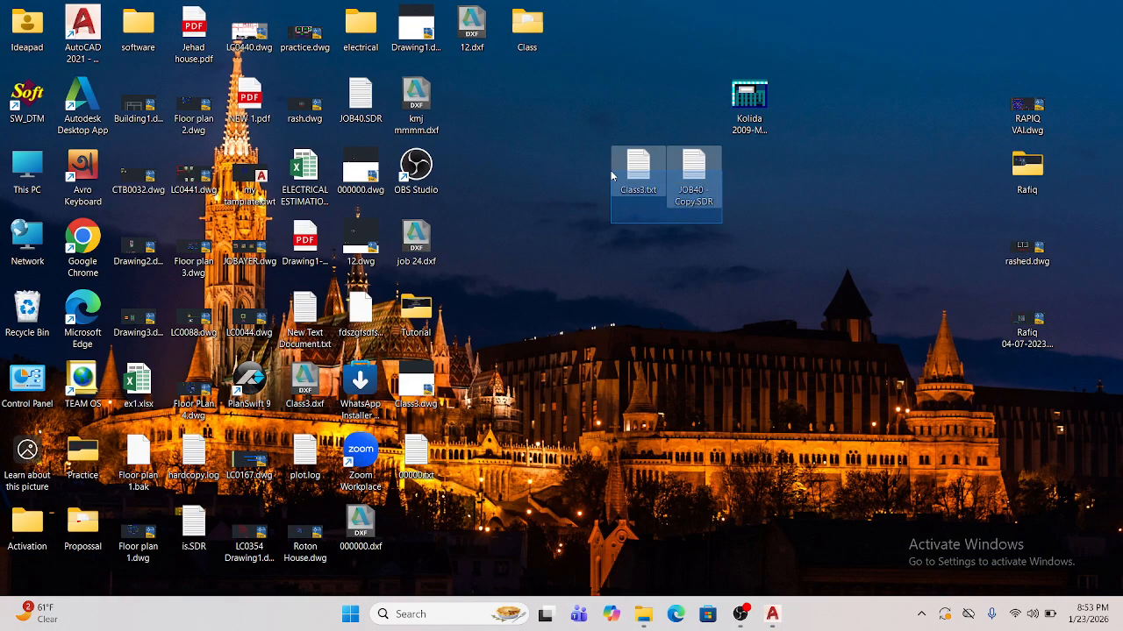
left_click(633, 211)
left_click_drag(588, 126, 751, 226)
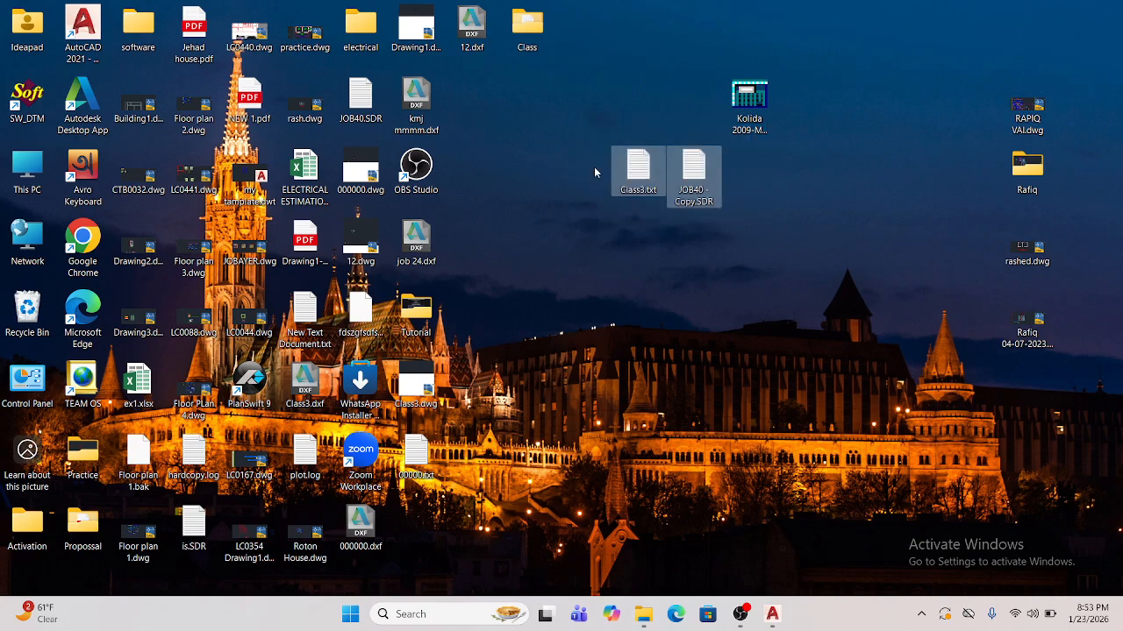
left_click(599, 141)
left_click_drag(589, 126, 762, 221)
left_click(587, 133)
left_click(586, 124)
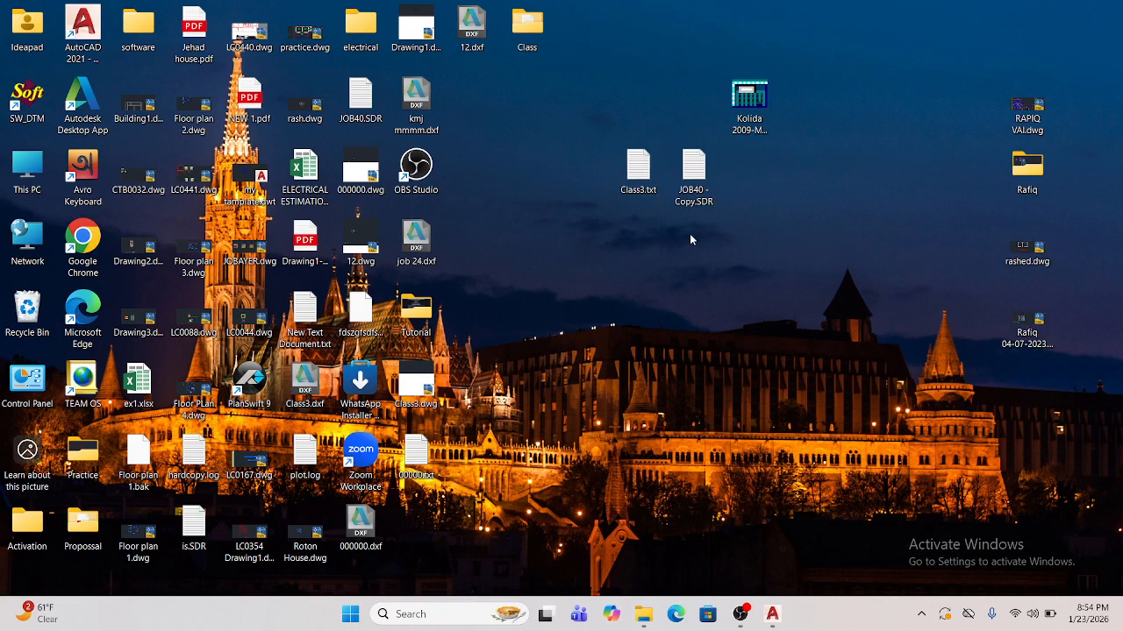
left_click_drag(691, 237, 635, 87)
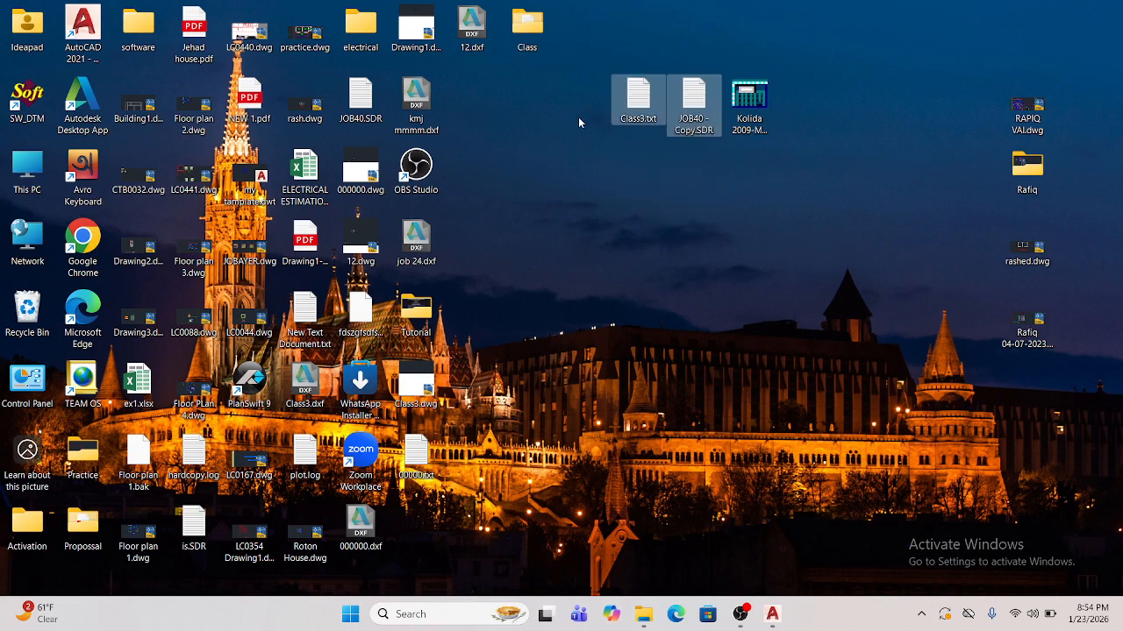
- Refresh the desktop icons twice
right_click(568, 123)
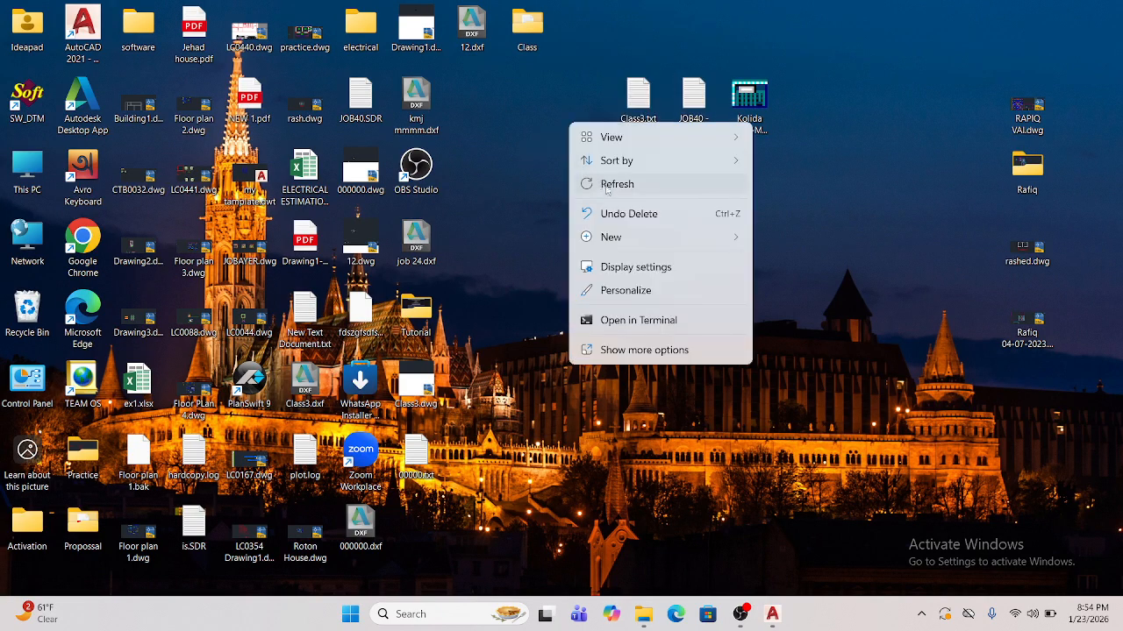
left_click(601, 184)
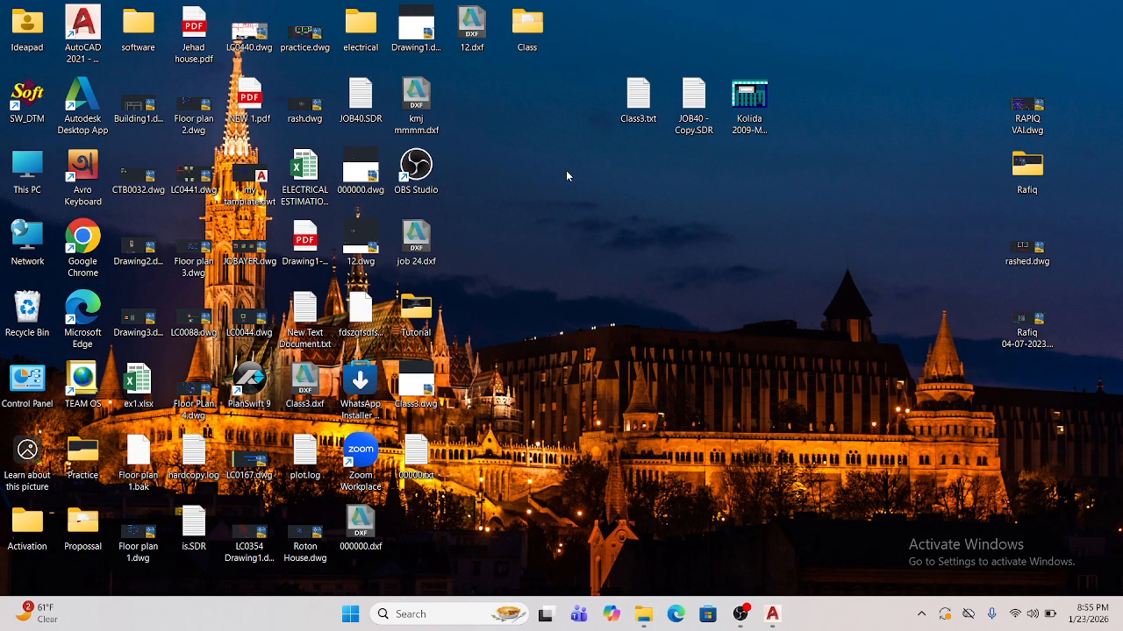
right_click(585, 138)
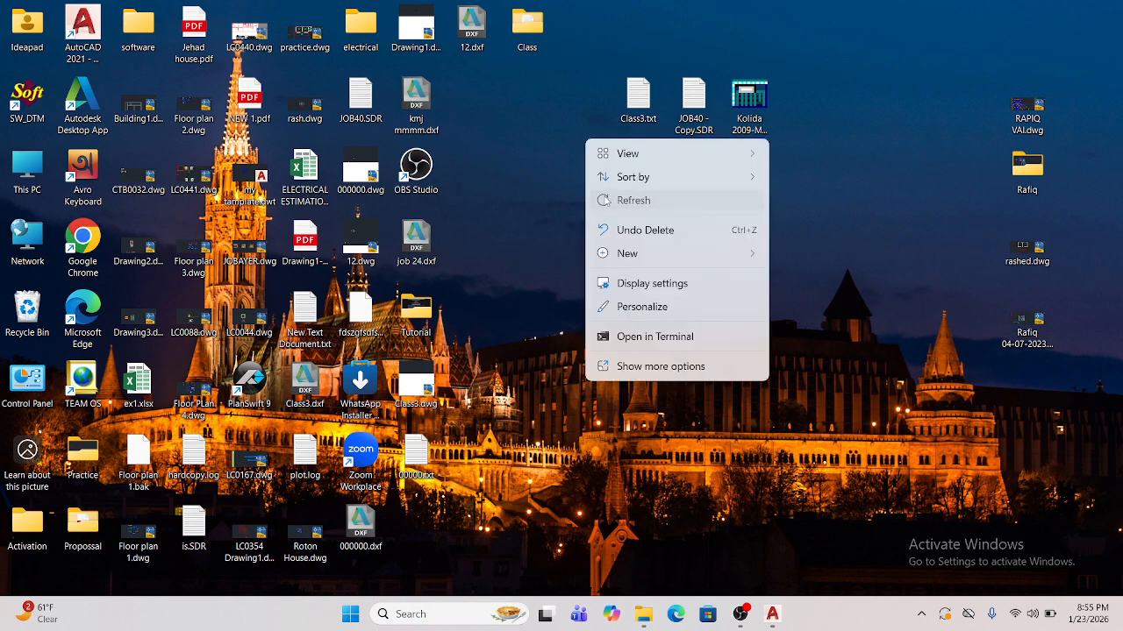
left_click(605, 200)
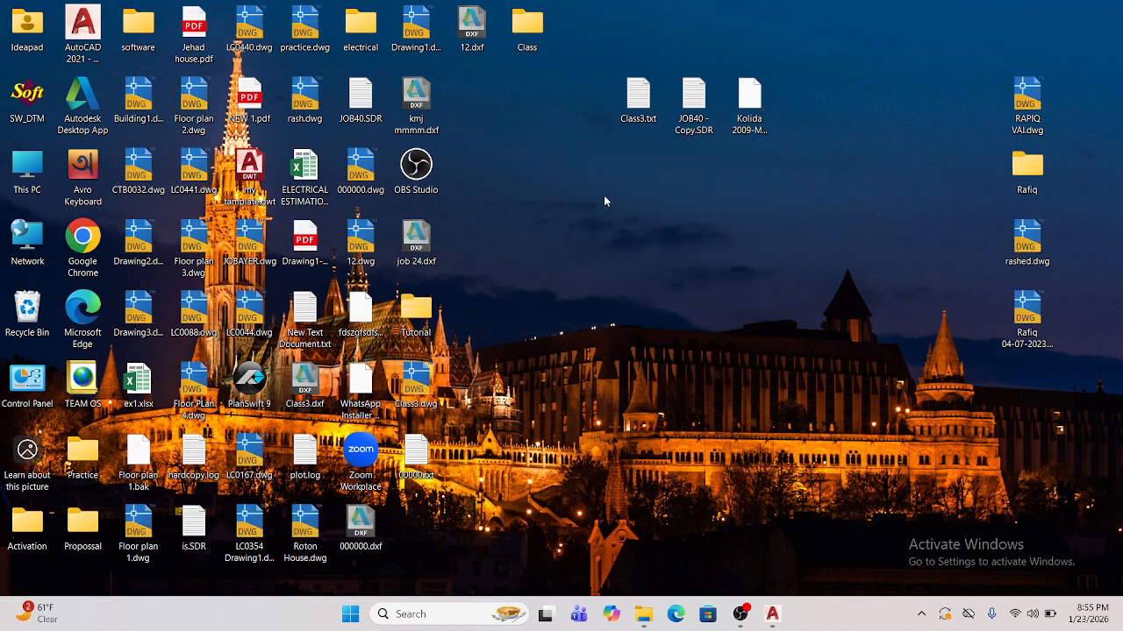
- Switch back to AutoCAD, start a new drawing and delete the blue wall grid that the template contains
left_click(773, 613)
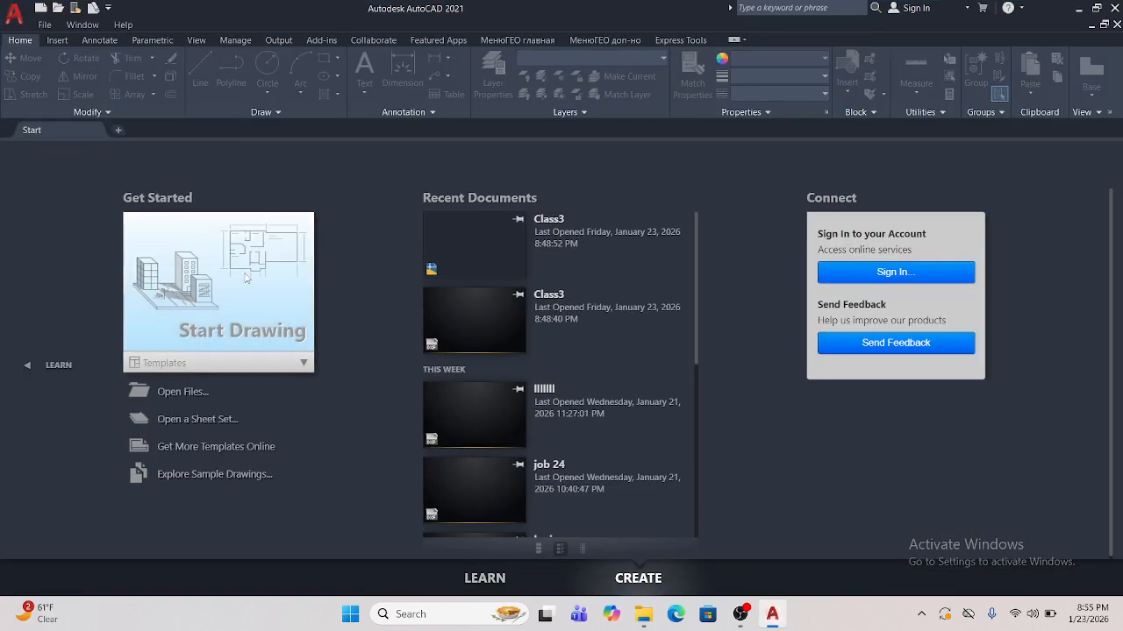
left_click(245, 277)
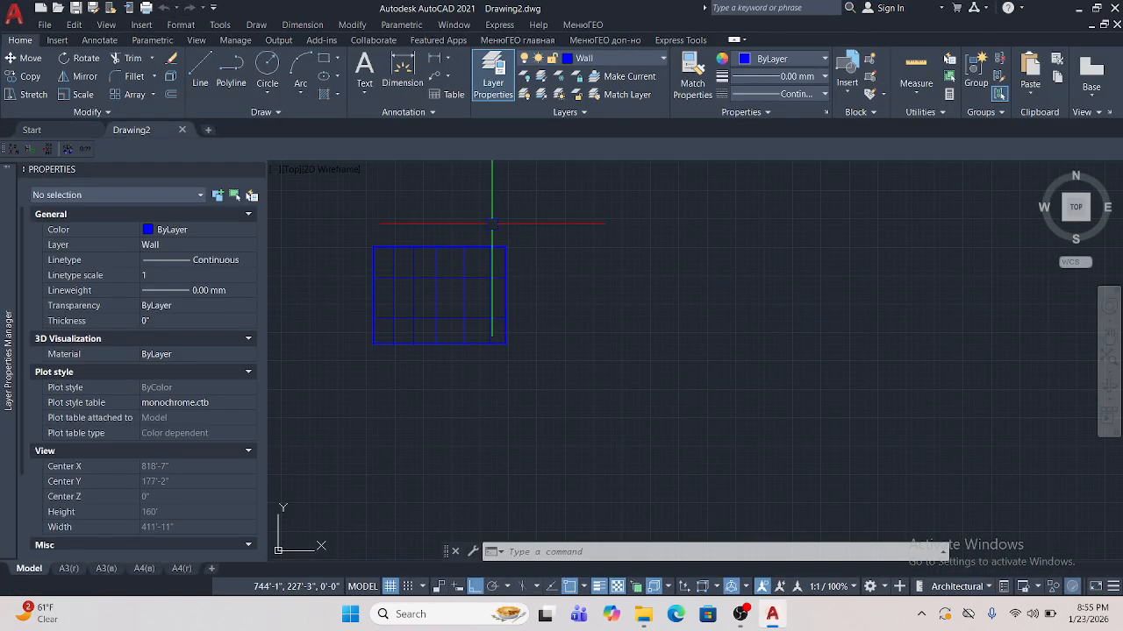
left_click(527, 218)
left_click(381, 394)
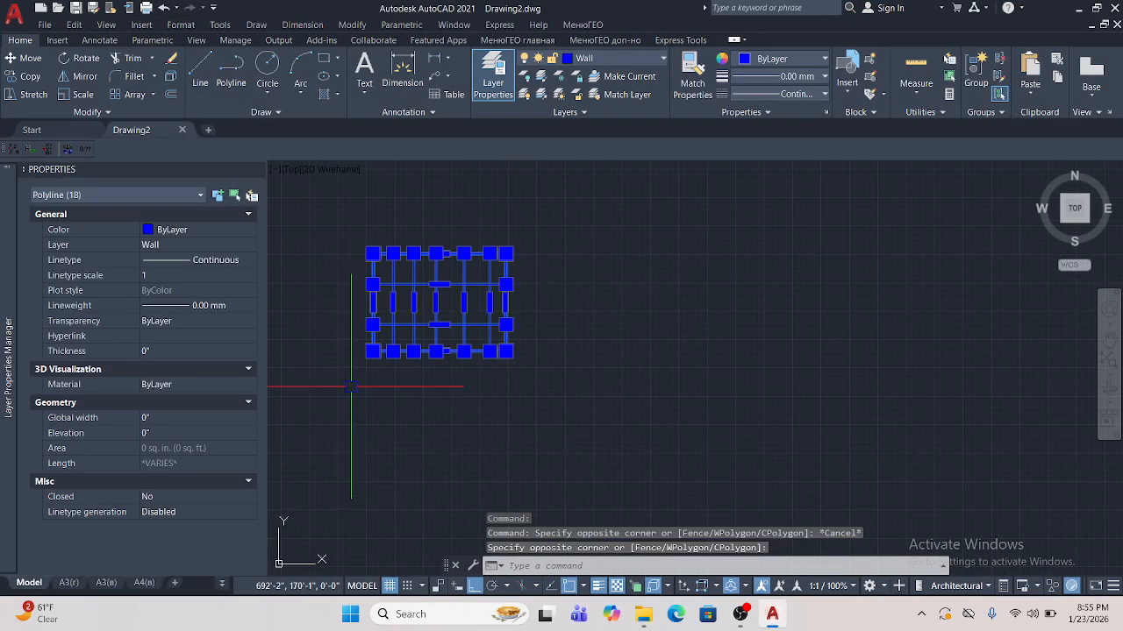
key("Delete")
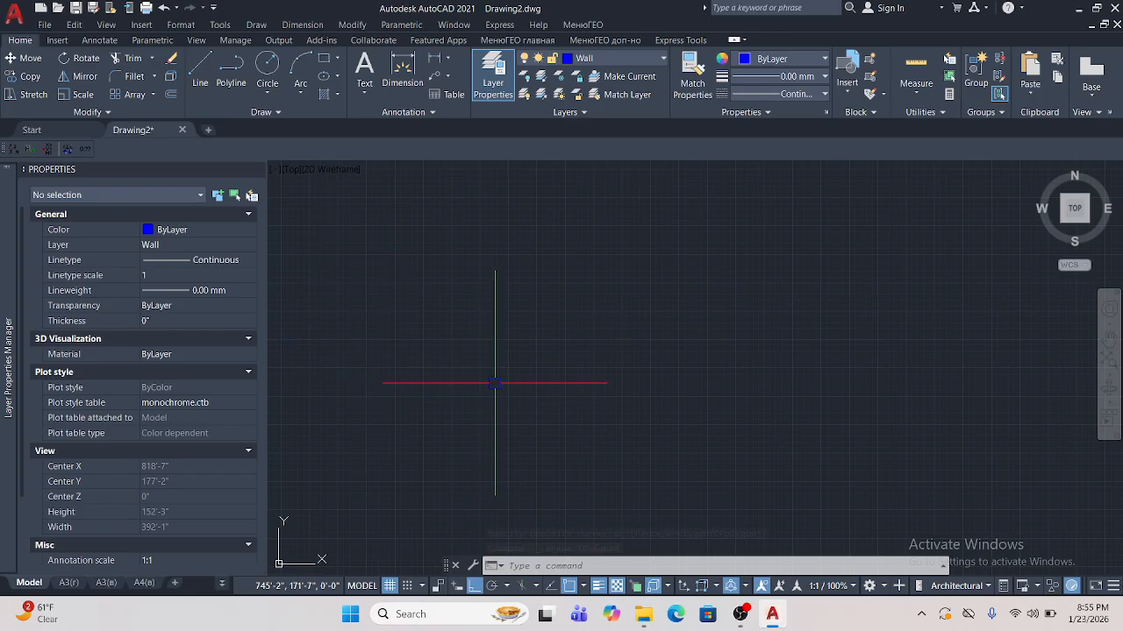
type("EL")
key("Escape")
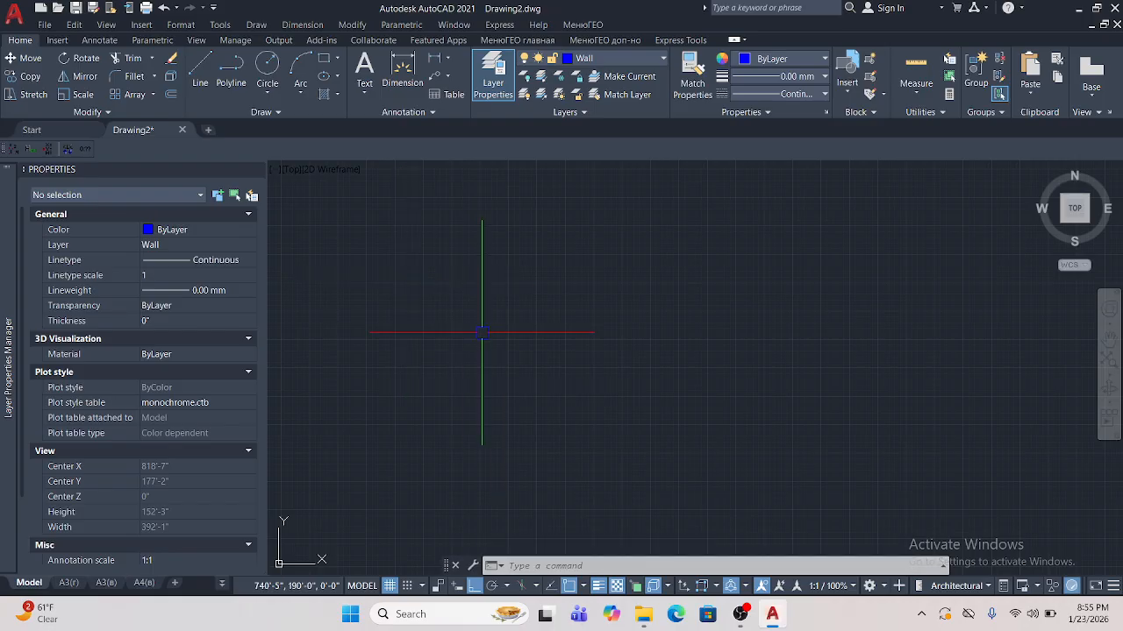
- Review the new drawing's length, angle and insertion scale unit settings without changing them
type("UN")
key("Return")
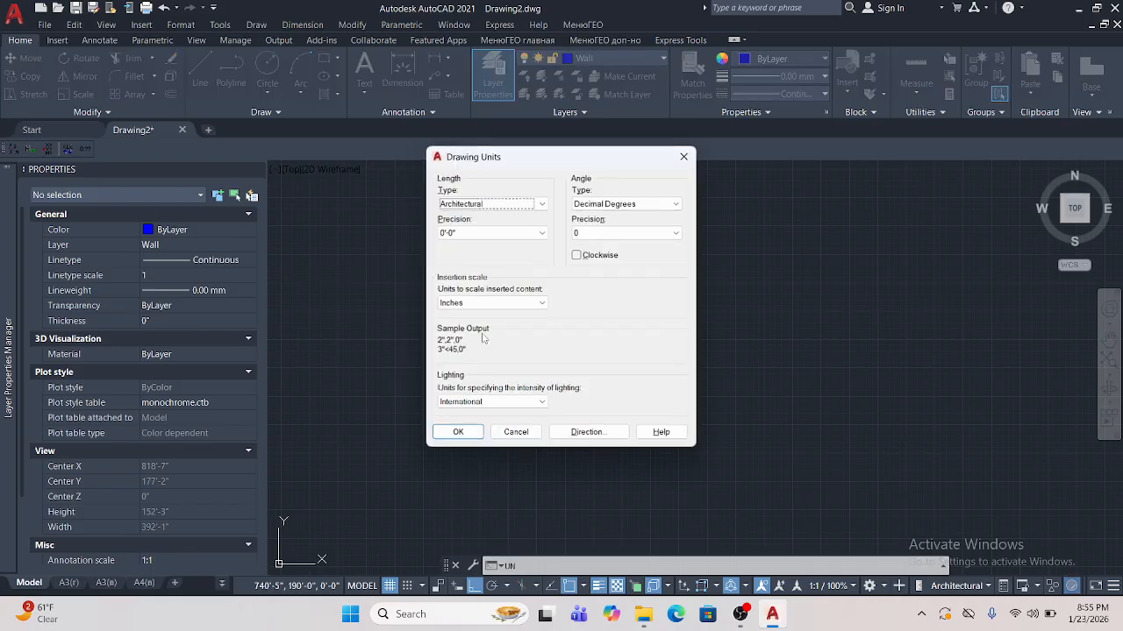
left_click_drag(502, 157, 441, 233)
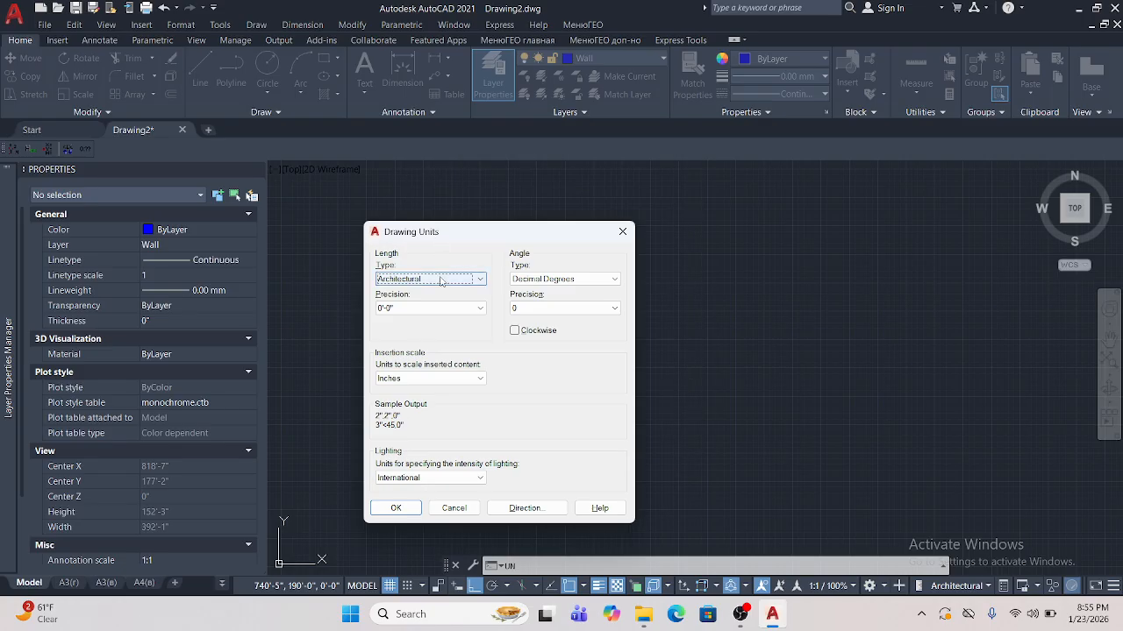
left_click(622, 232)
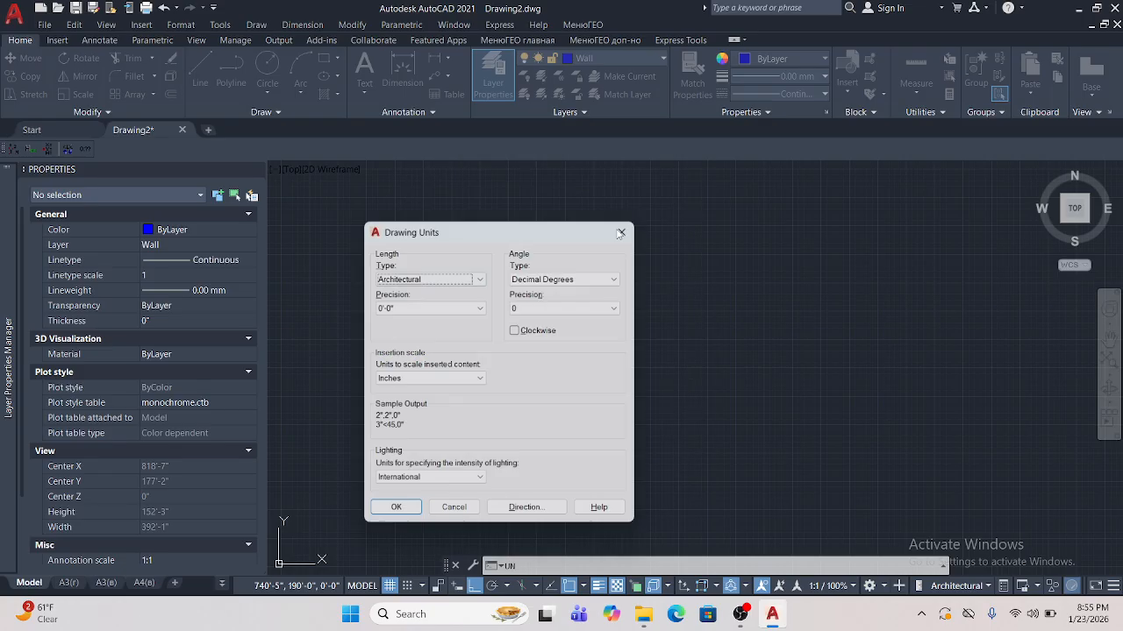
left_click(137, 32)
mouse_move(181, 33)
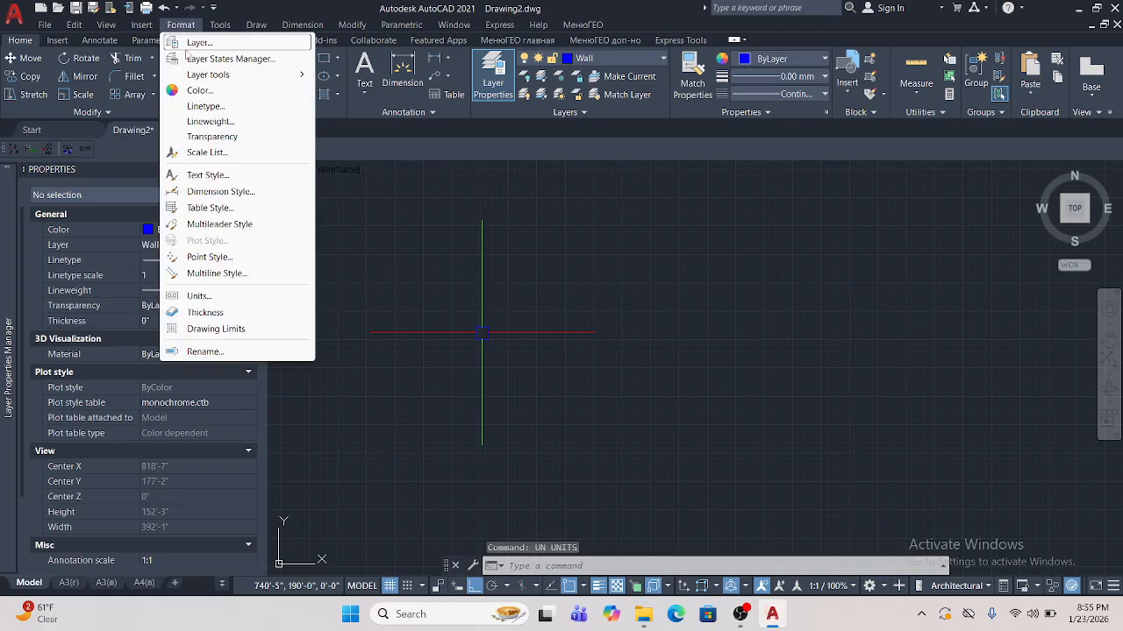
left_click(225, 330)
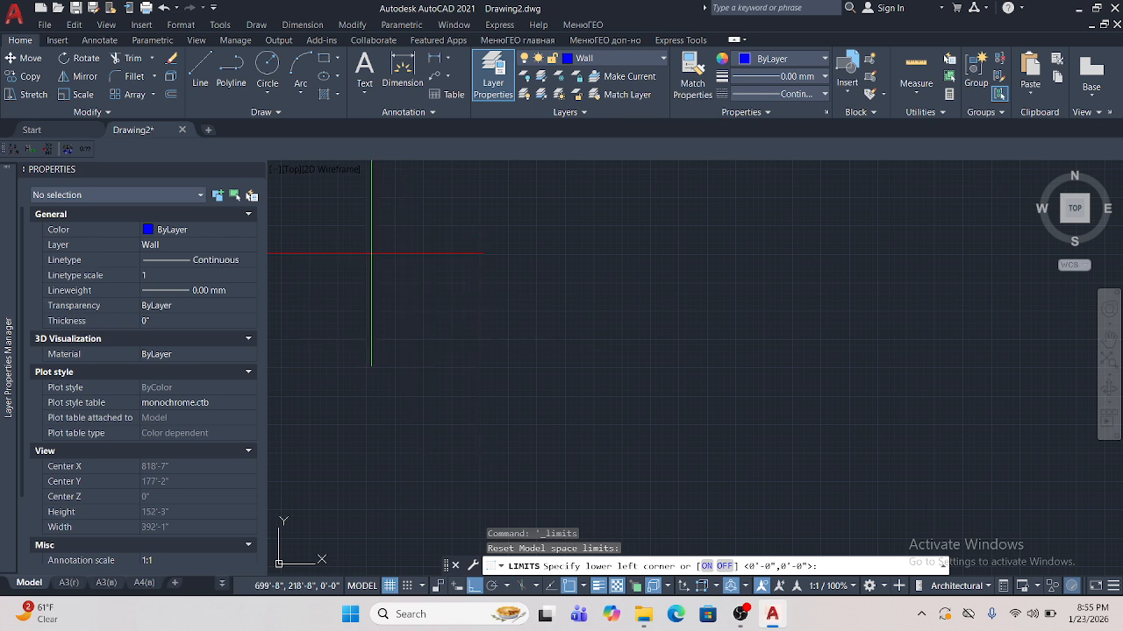
key("Escape")
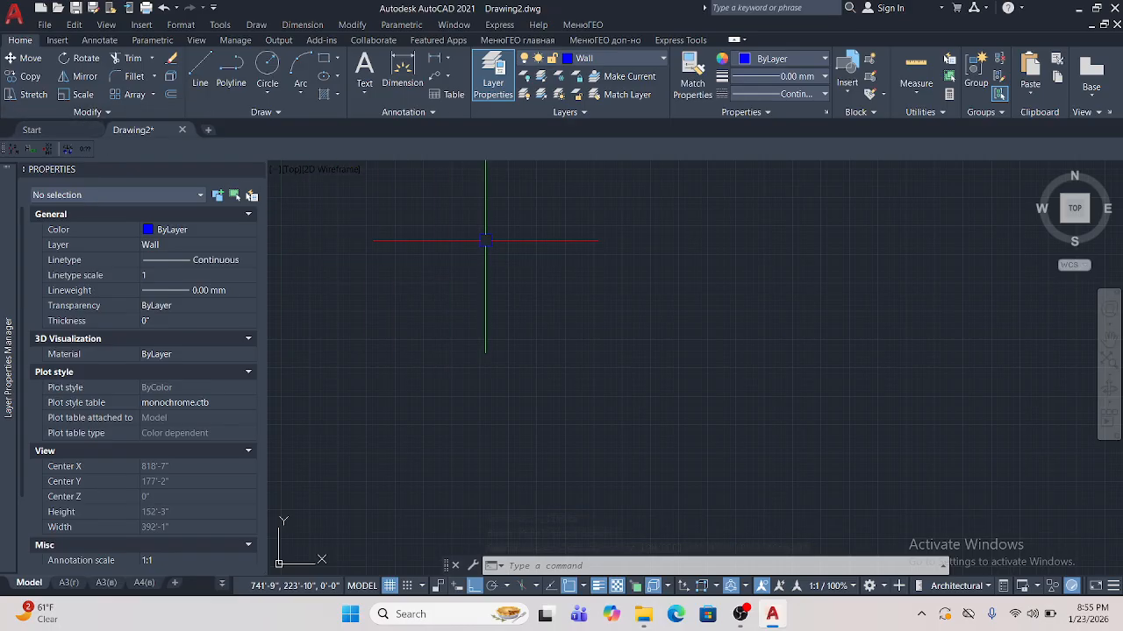
- Open the drawing units settings and set the length type to Decimal
type("UN")
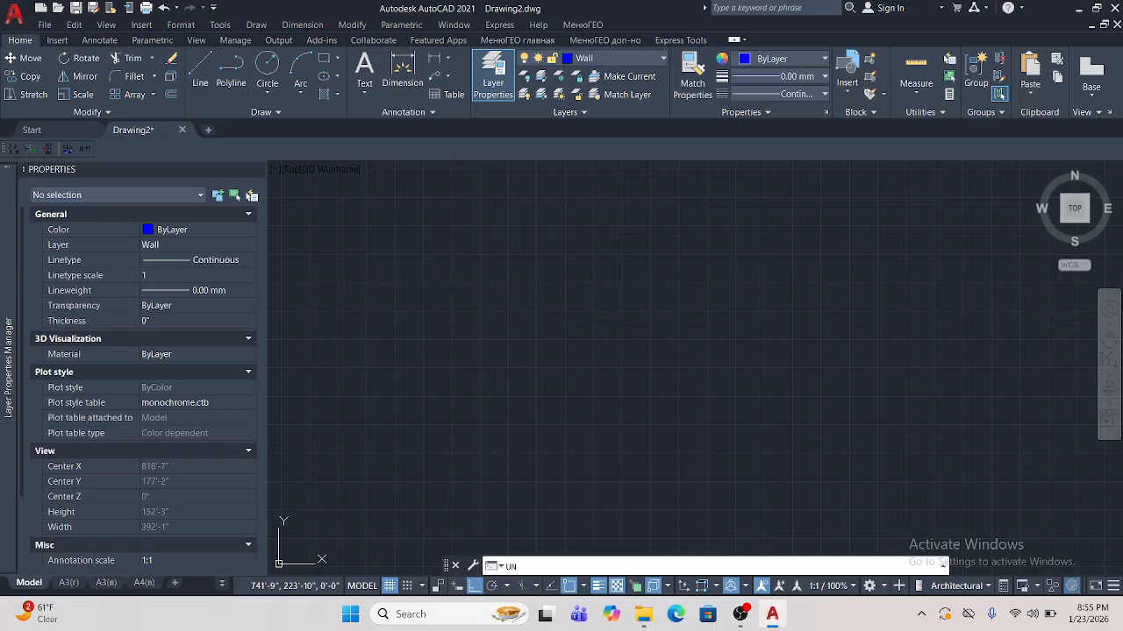
key("Return")
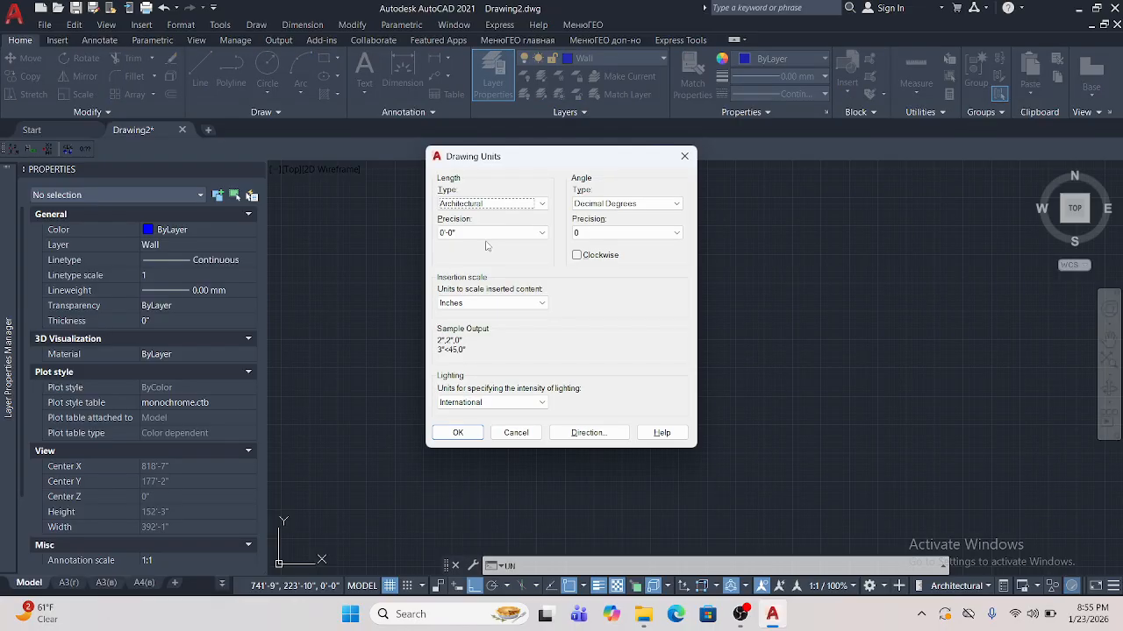
mouse_move(509, 155)
left_mouse_down()
mouse_move(433, 238)
mouse_move(384, 236)
left_mouse_up()
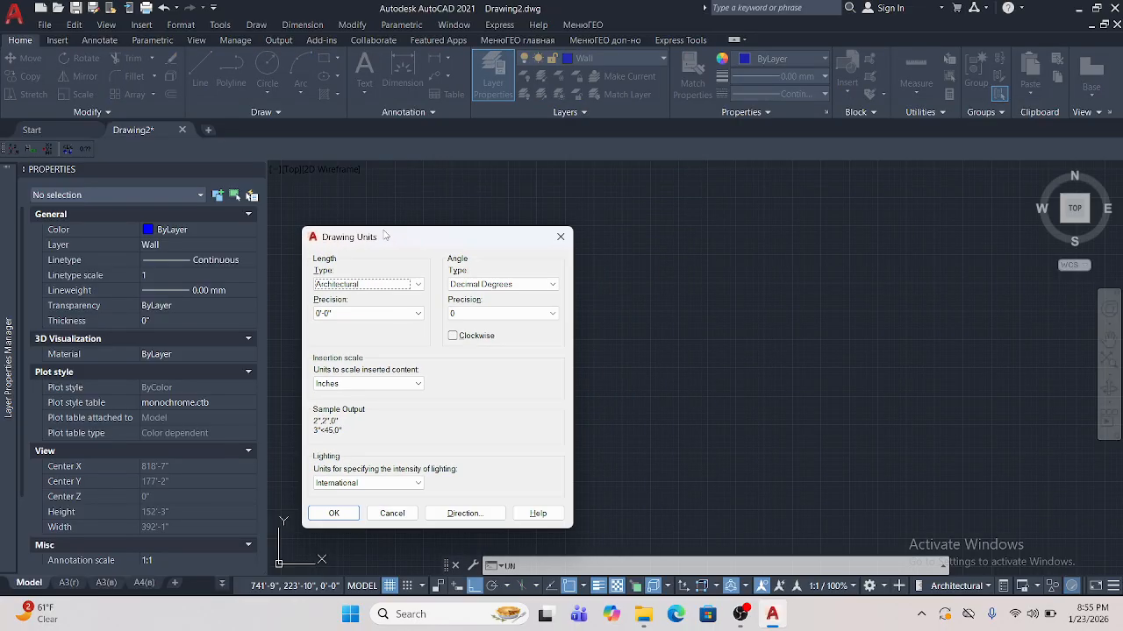
left_click(418, 285)
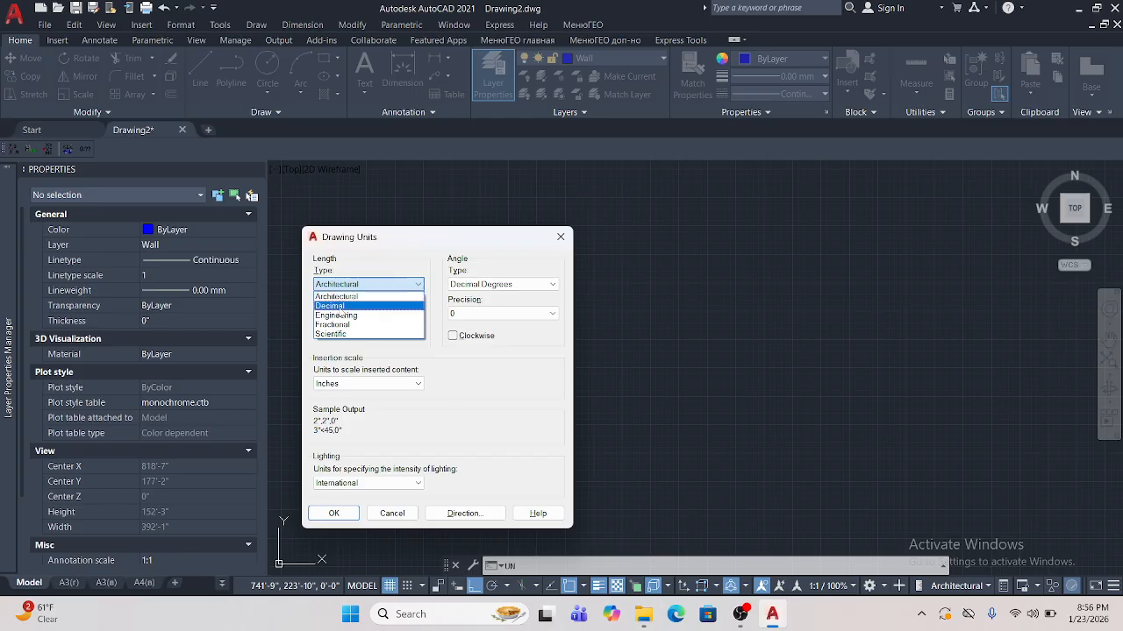
left_click(351, 317)
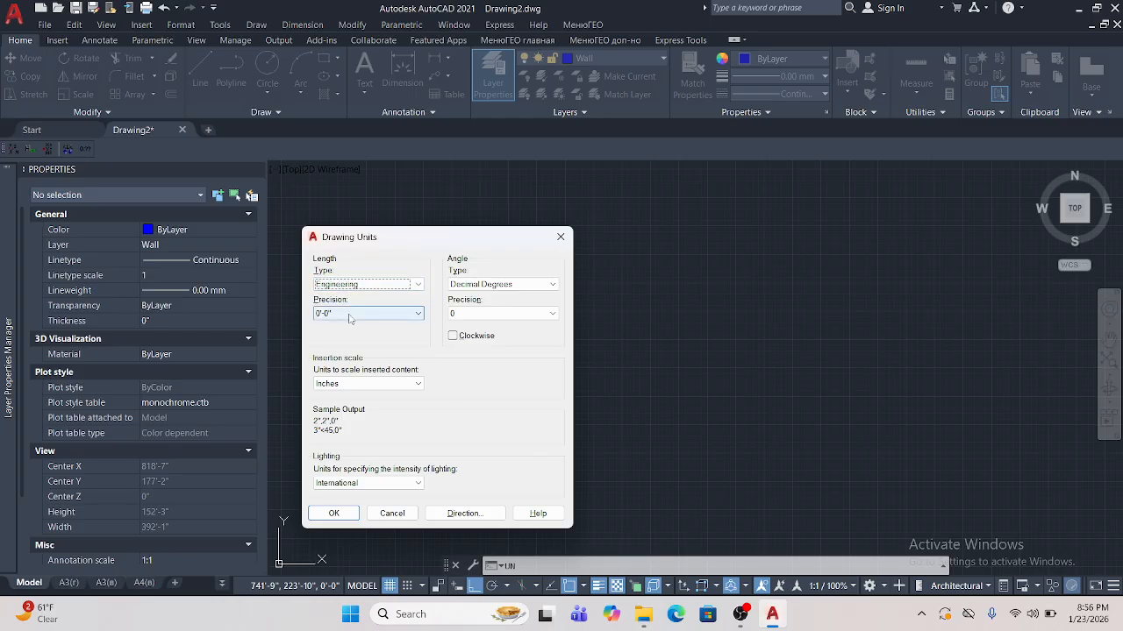
left_click(374, 286)
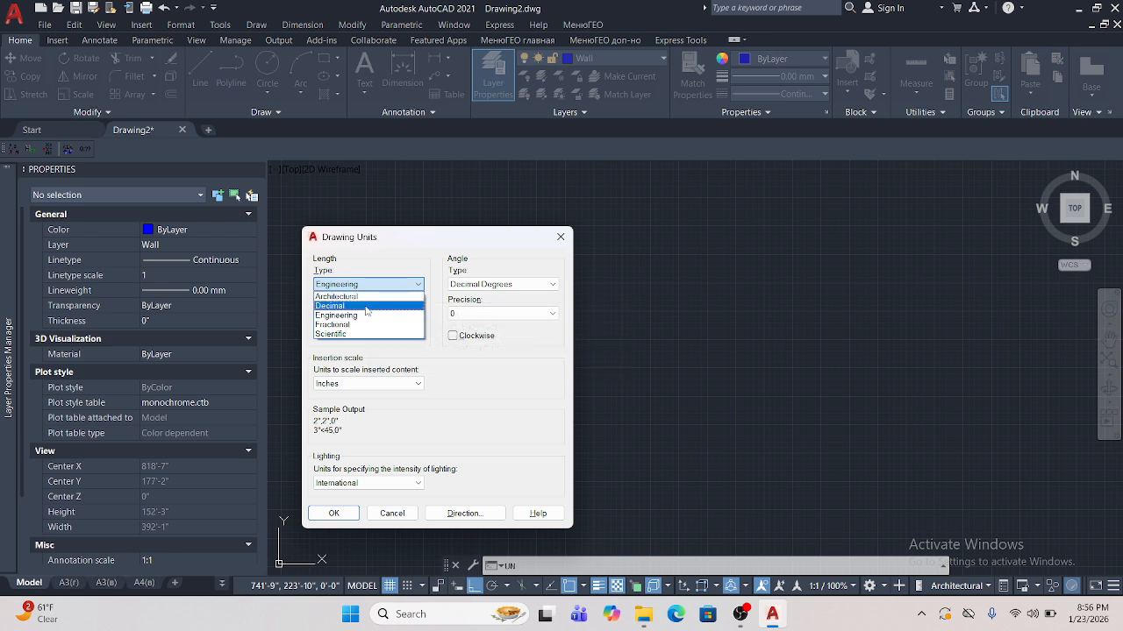
left_click(366, 307)
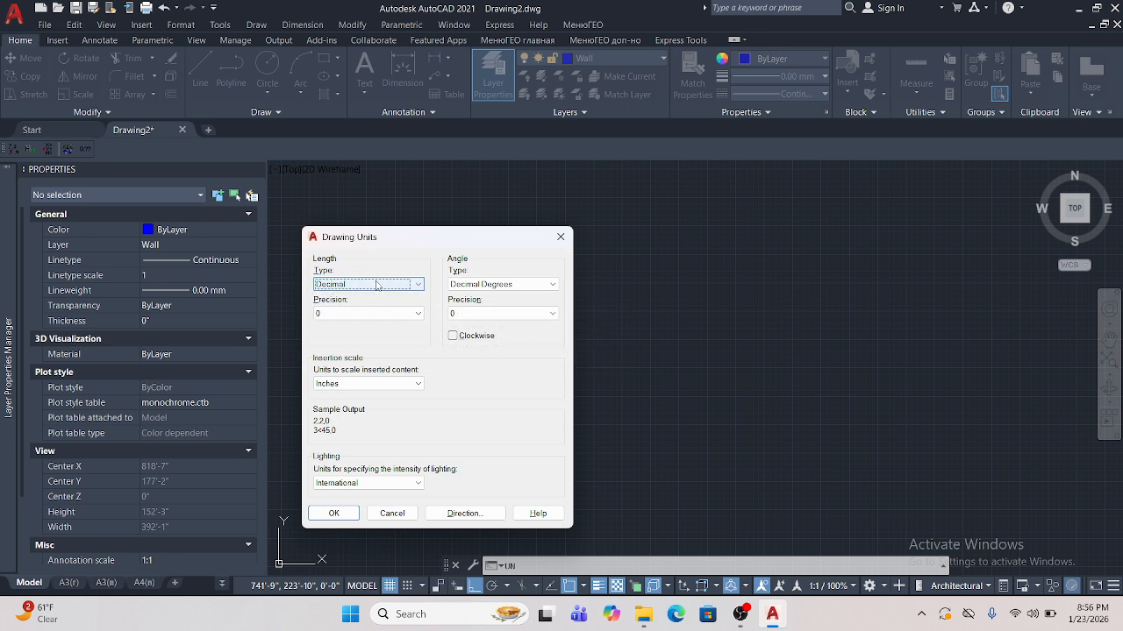
mouse_move(471, 240)
left_mouse_down()
mouse_move(507, 234)
mouse_move(491, 227)
mouse_move(508, 247)
mouse_move(509, 232)
left_mouse_up()
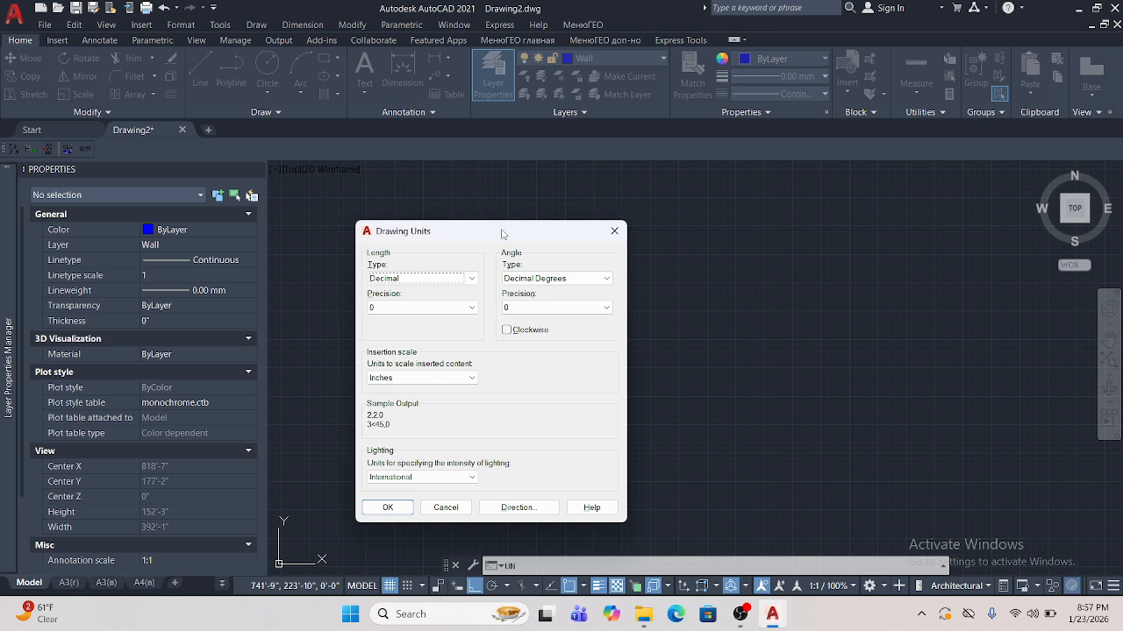
left_click(403, 279)
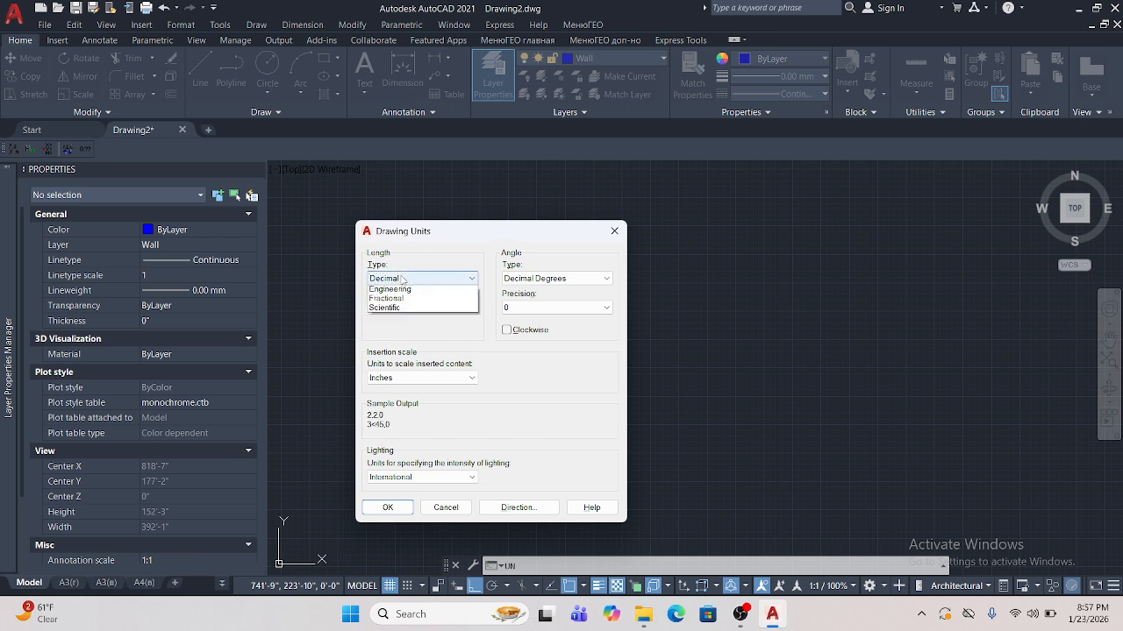
left_click(394, 290)
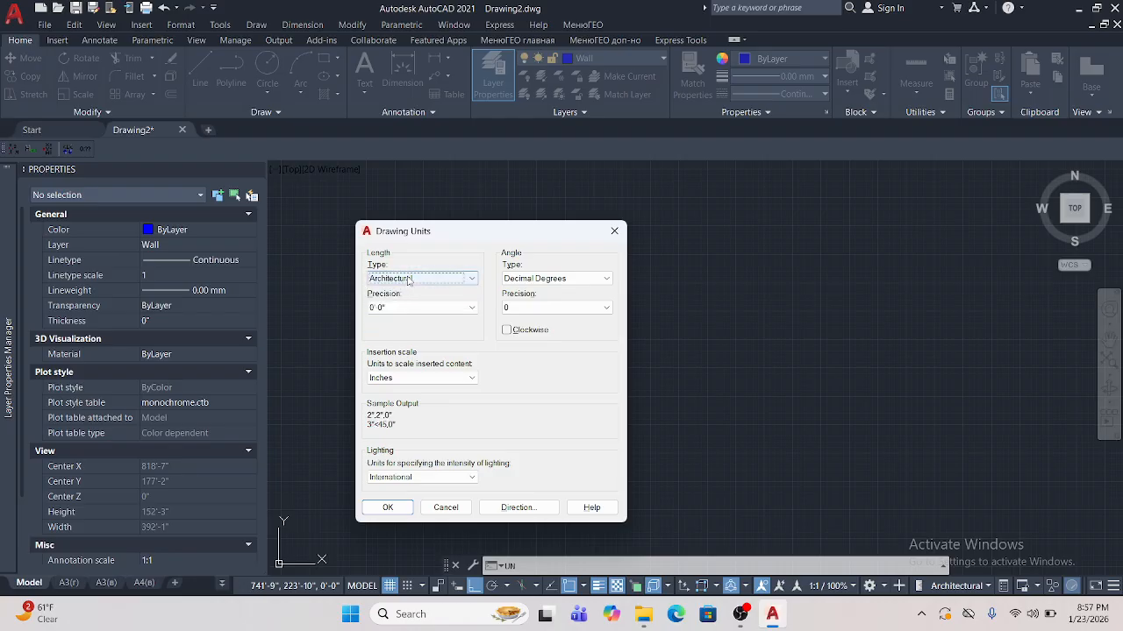
left_click(408, 280)
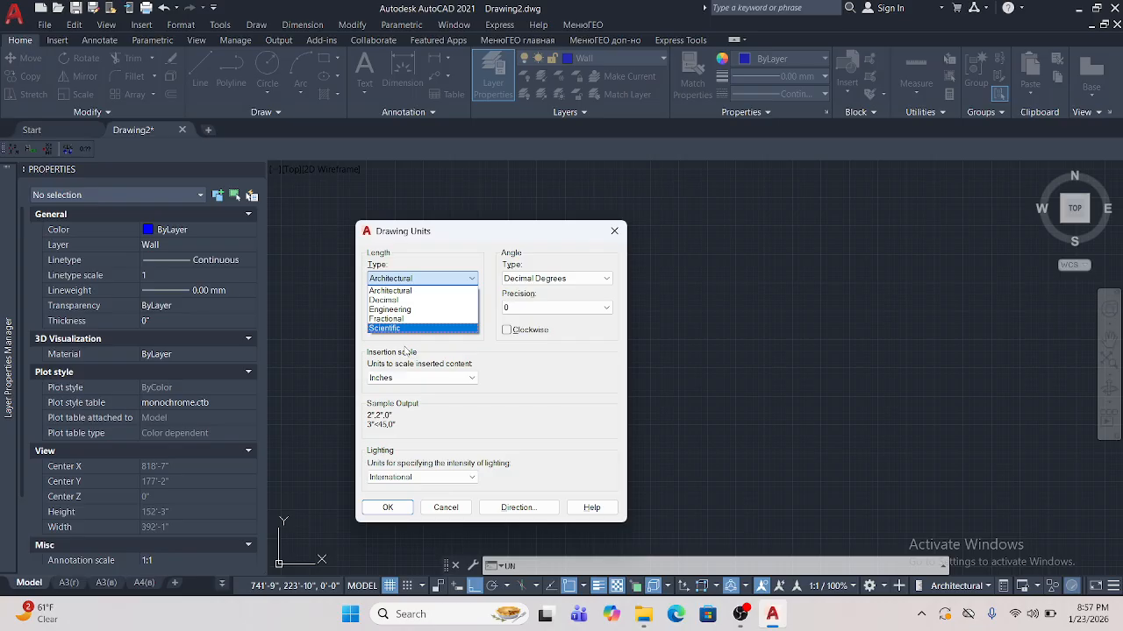
left_click(408, 351)
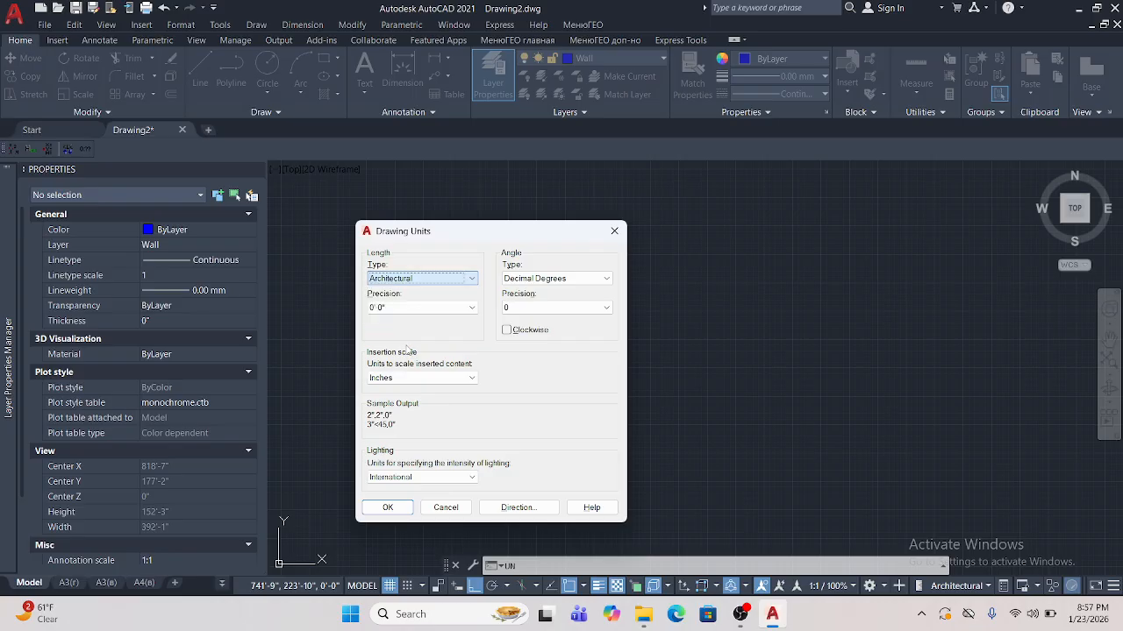
left_click(410, 278)
left_click(412, 299)
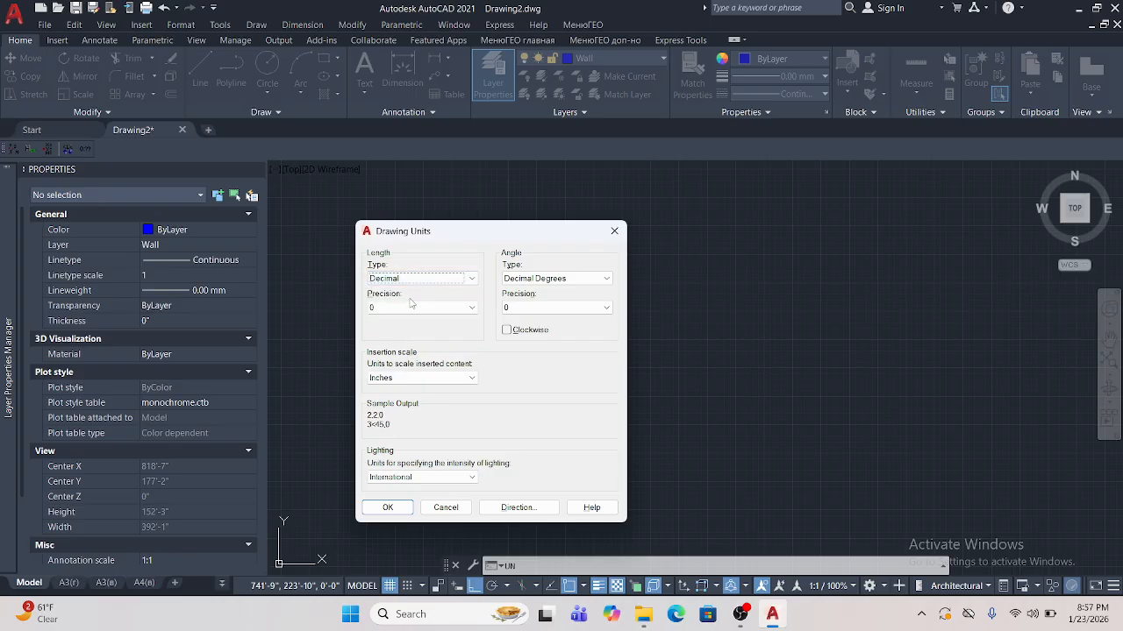
- Set the length precision to 0.000 and the insertion scale units to Meters
left_click(413, 306)
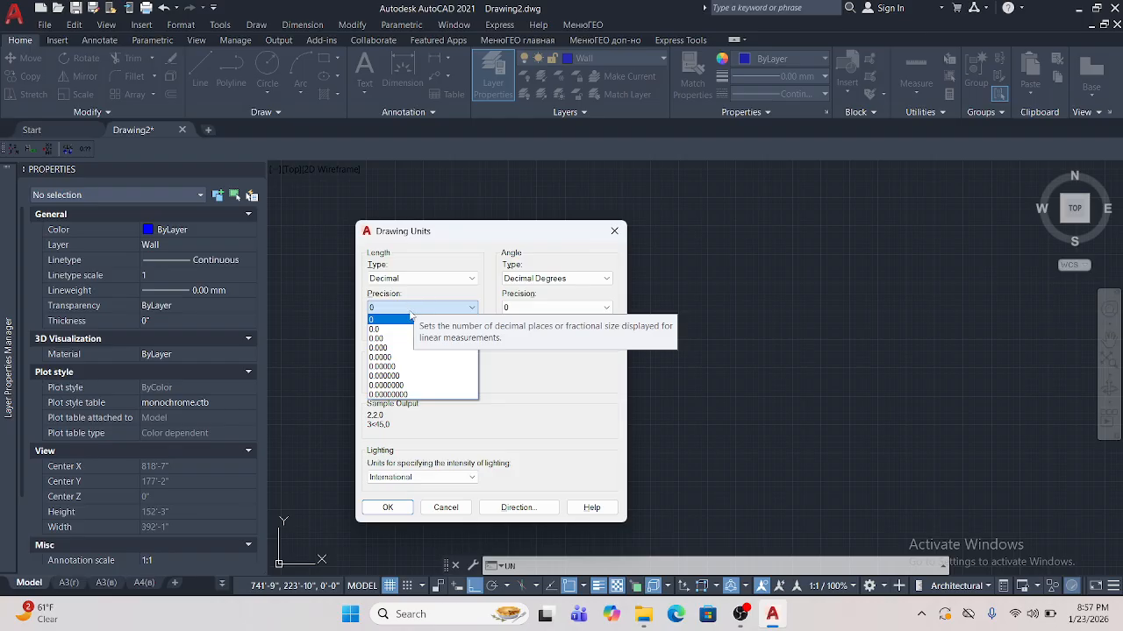
left_click(392, 348)
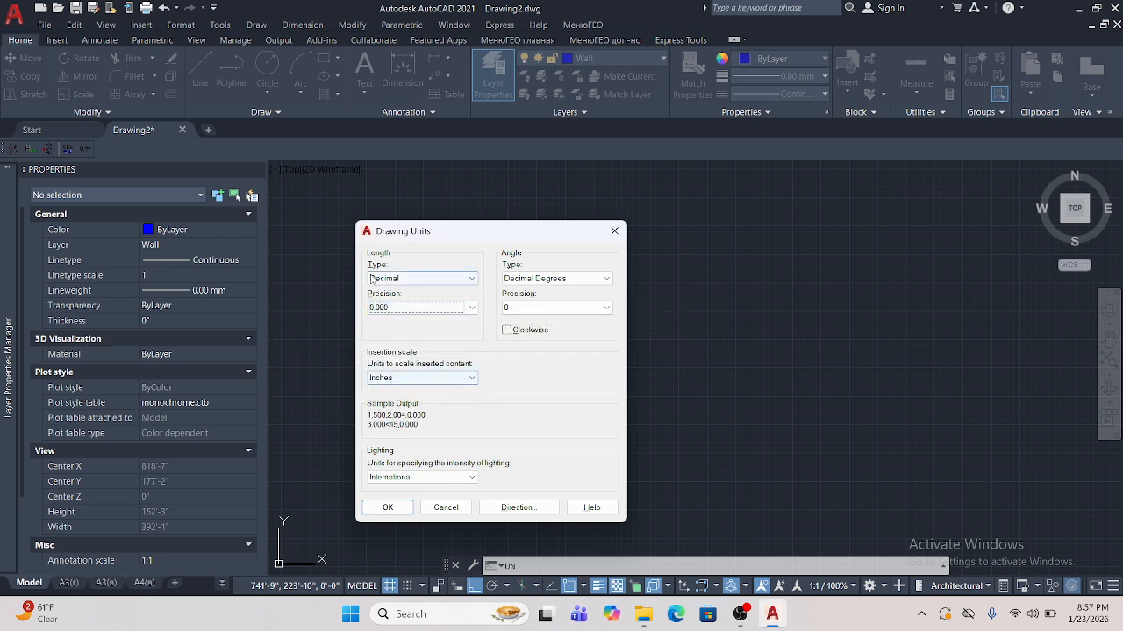
left_click(404, 378)
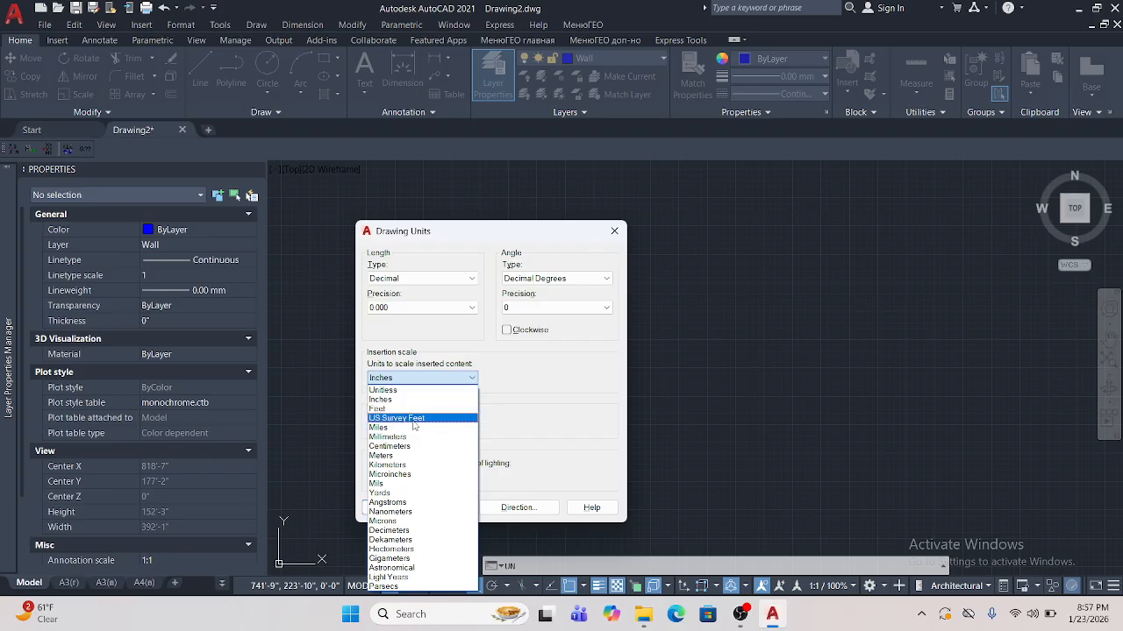
left_click(409, 456)
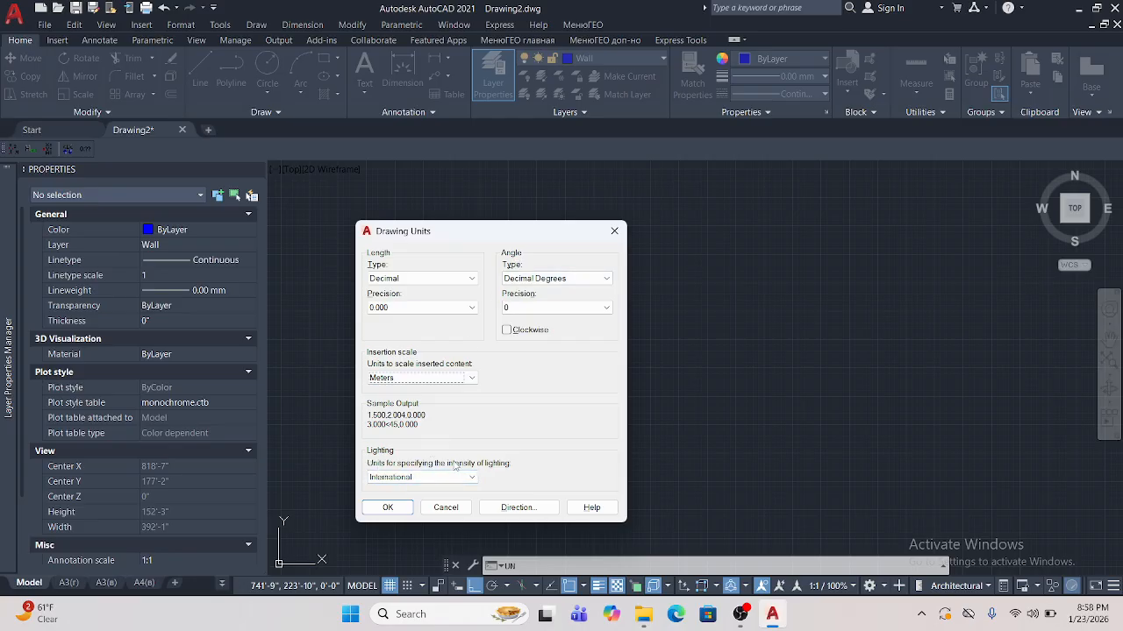
- Choose International lighting units and Decimal Degrees as the angle type, and apply the drawing units
left_click(469, 479)
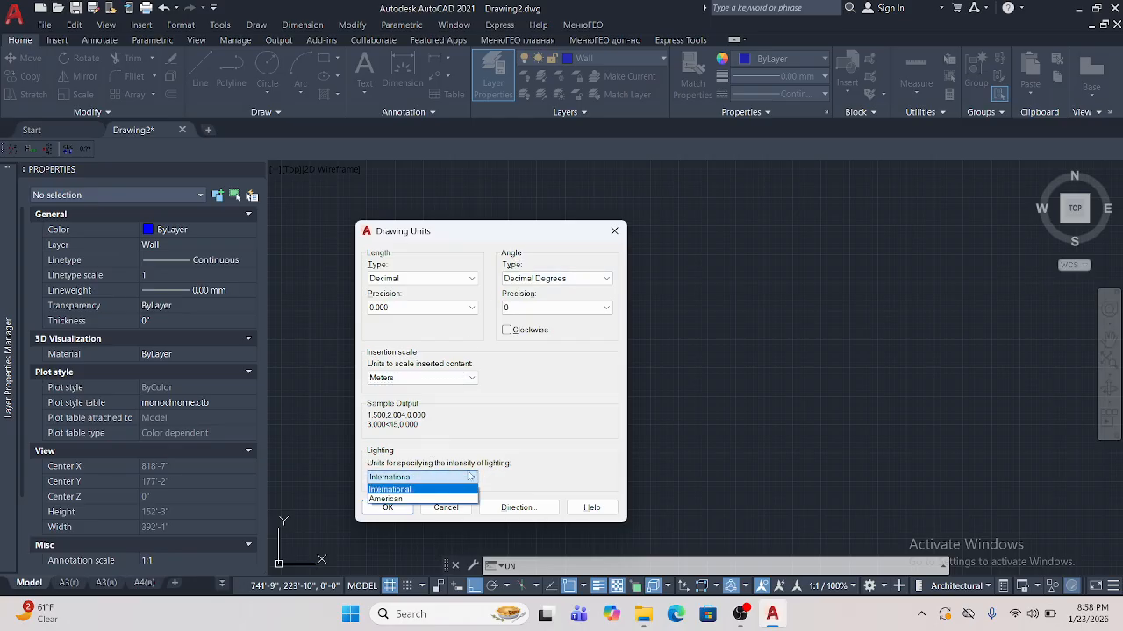
left_click(406, 488)
left_click(527, 280)
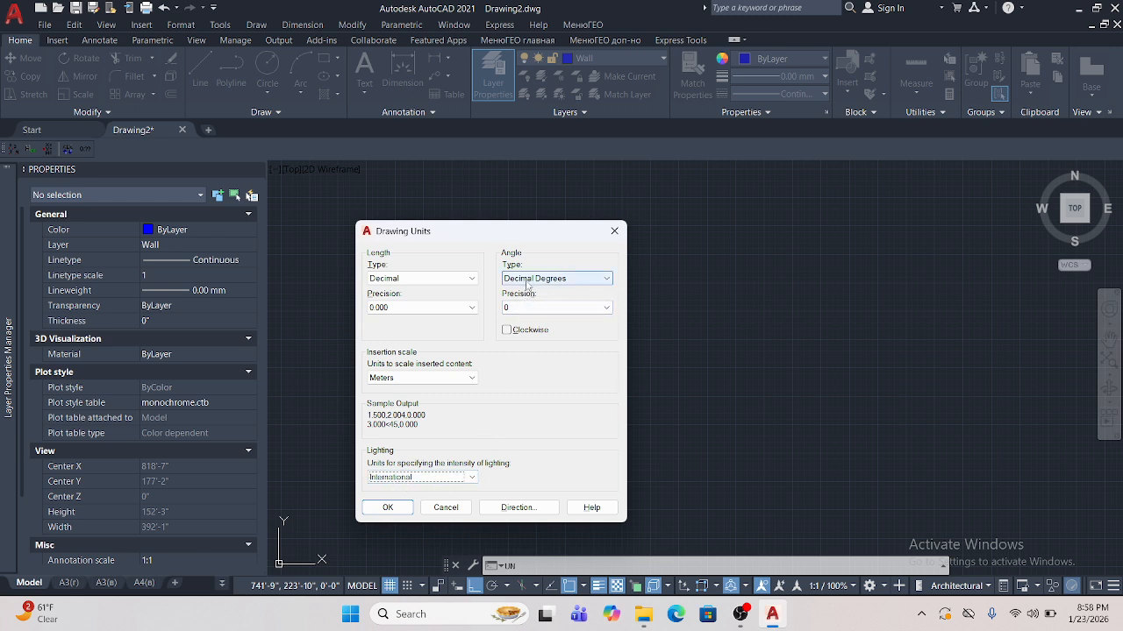
left_click(527, 286)
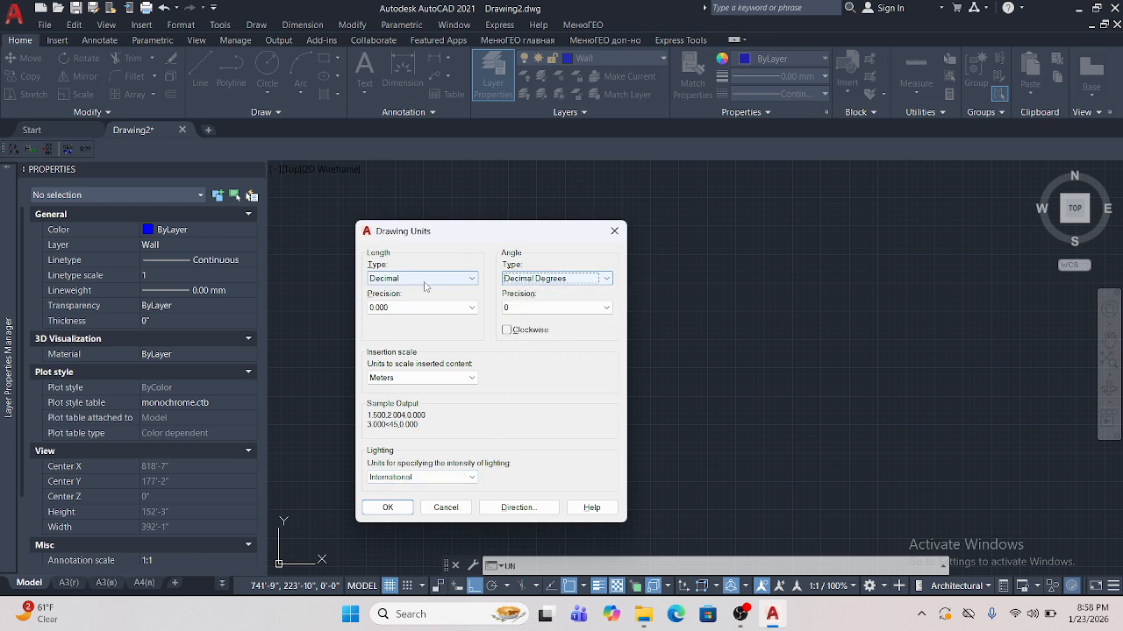
left_click(537, 279)
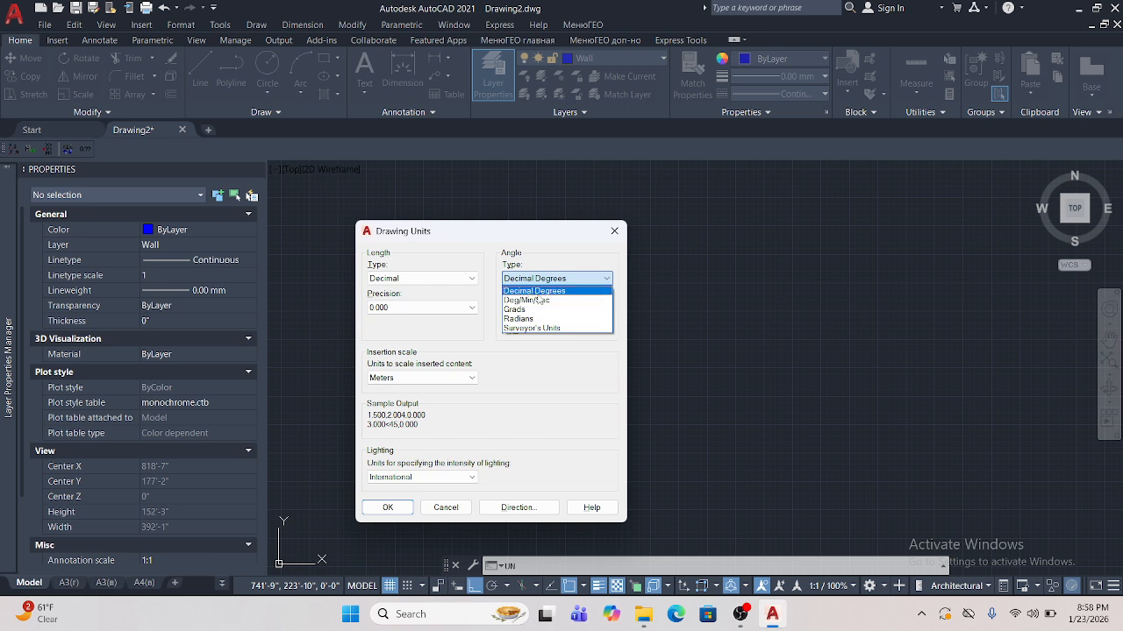
left_click(538, 297)
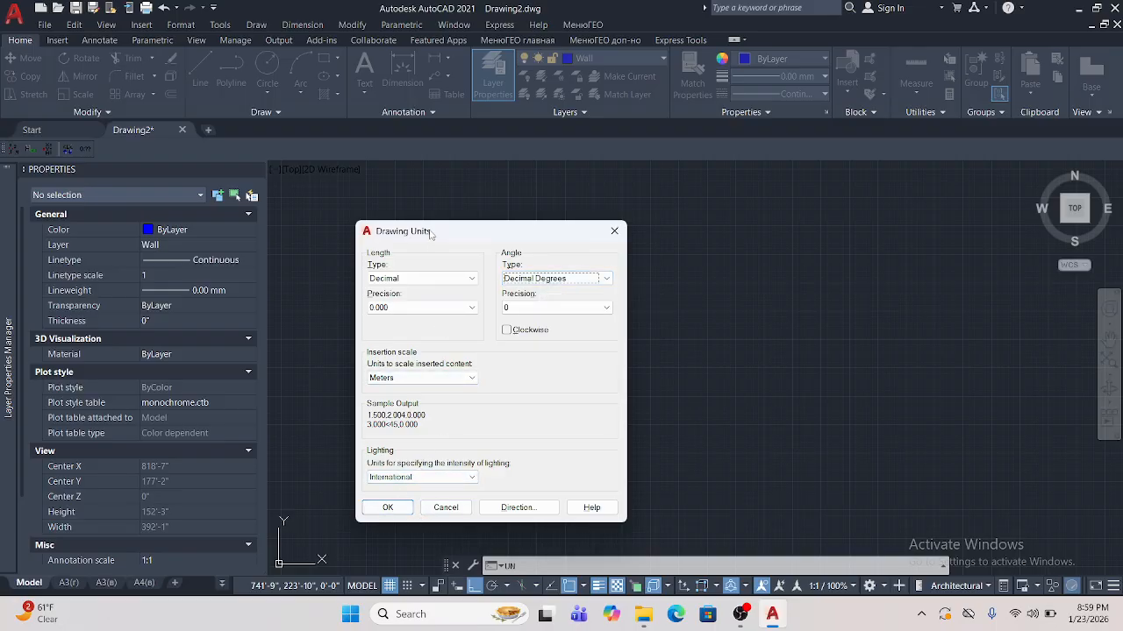
left_click(373, 508)
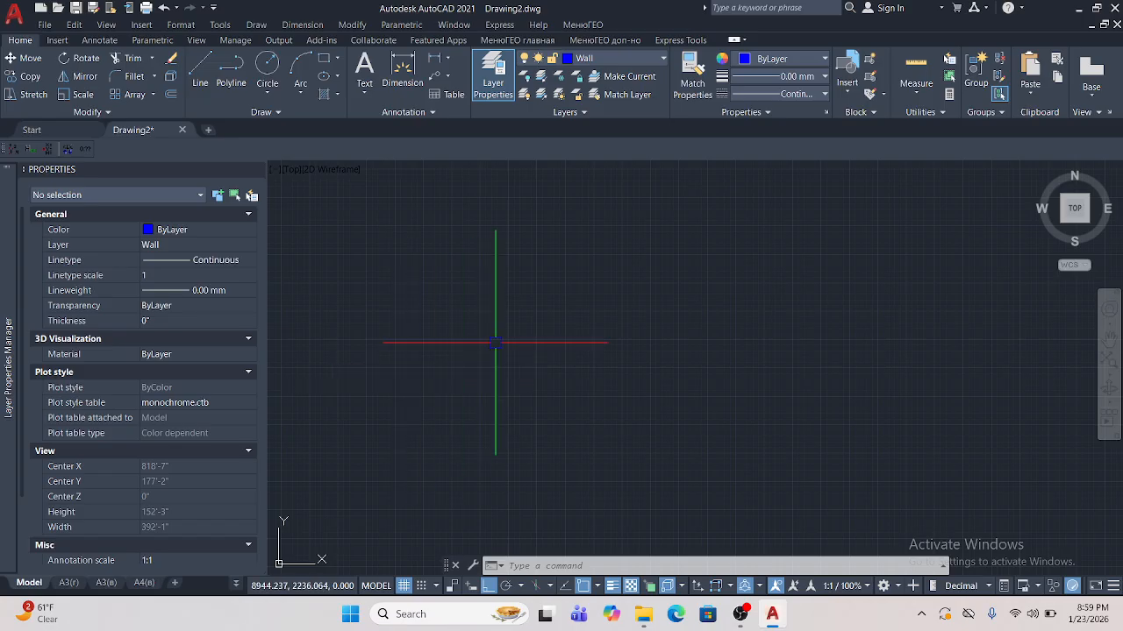
type("d")
key("Return")
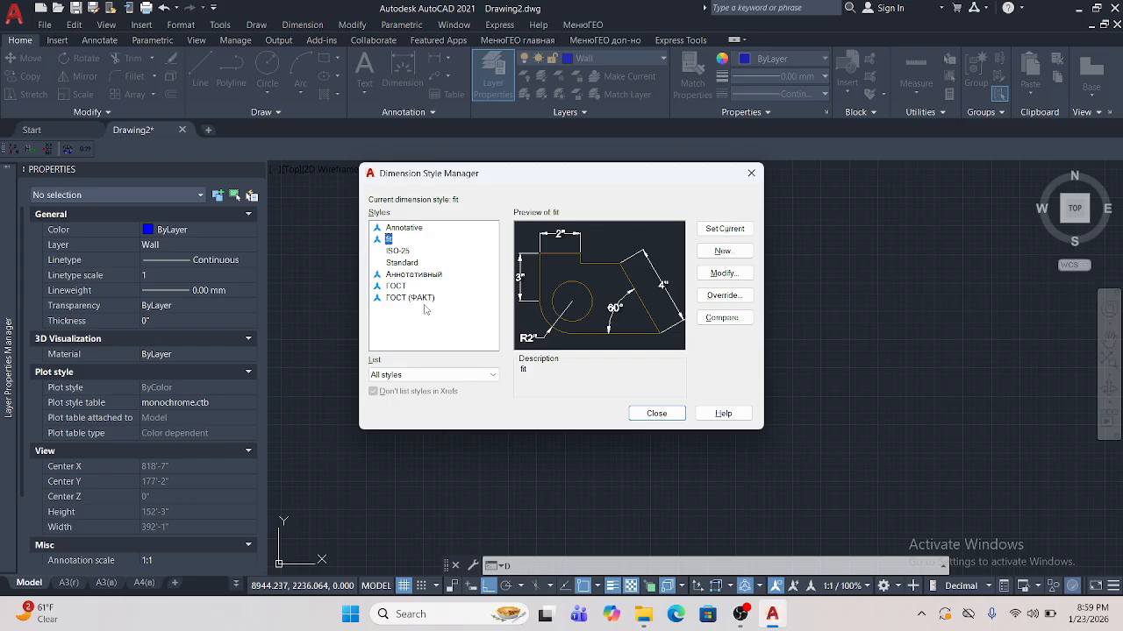
left_click(750, 173)
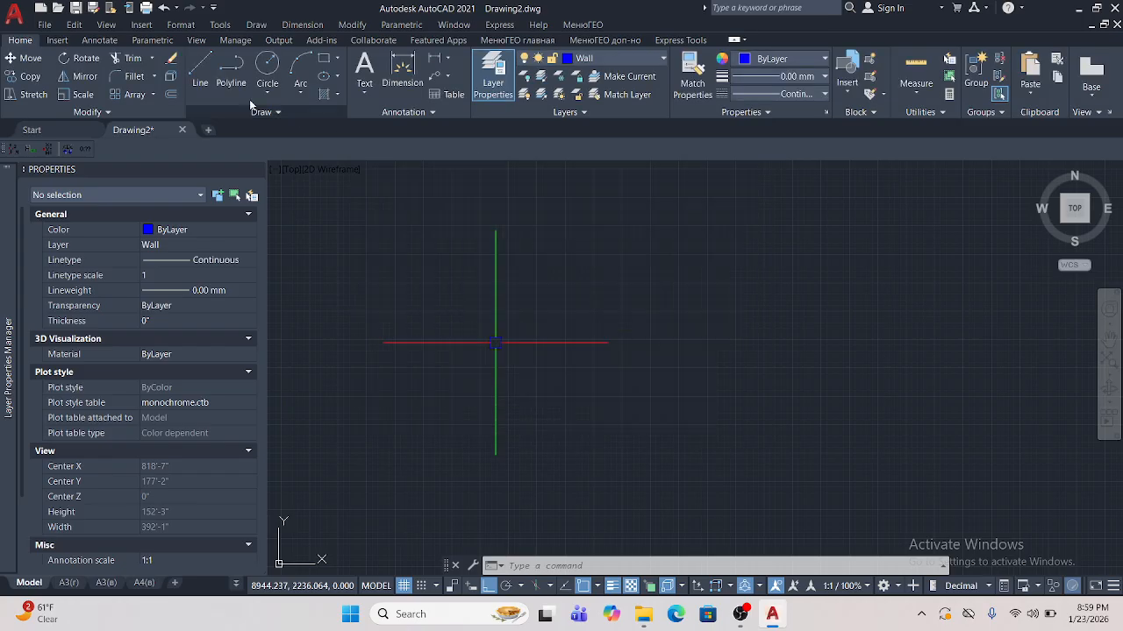
- Open the Dimension Style Manager and preview the Standard style, checking the options for creating a new style based on it
left_click(174, 26)
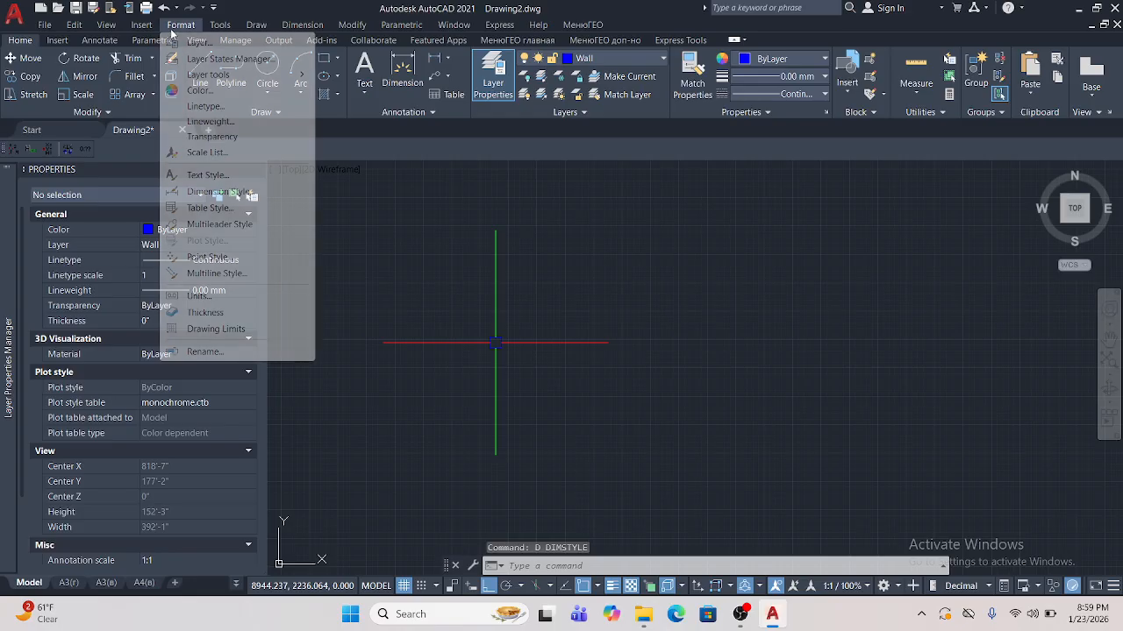
left_click(219, 193)
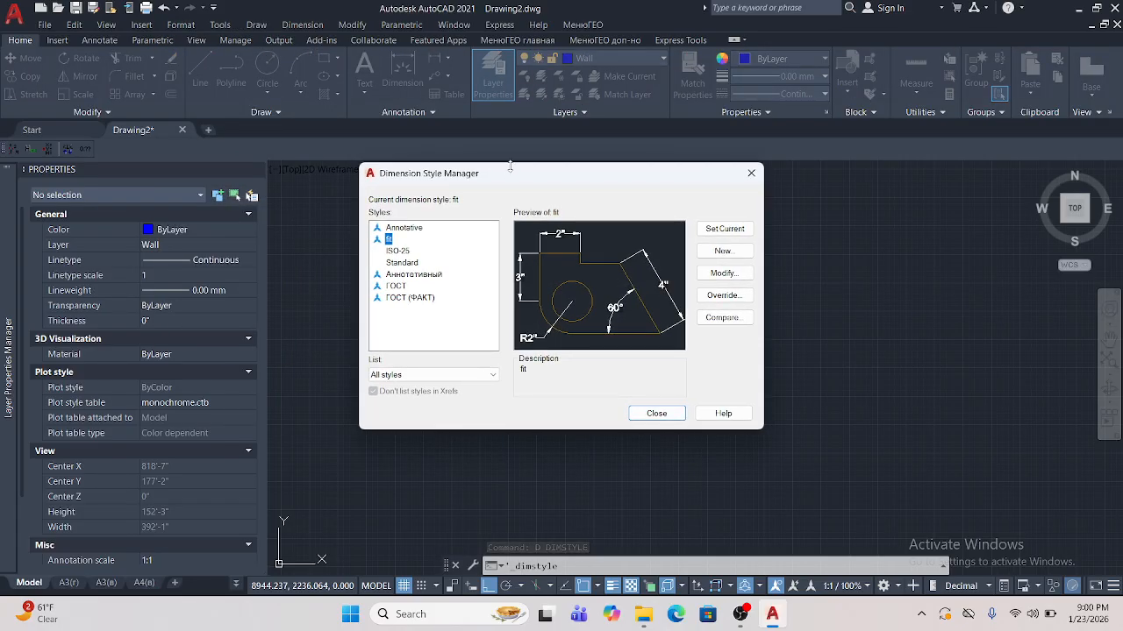
left_click_drag(514, 182, 519, 222)
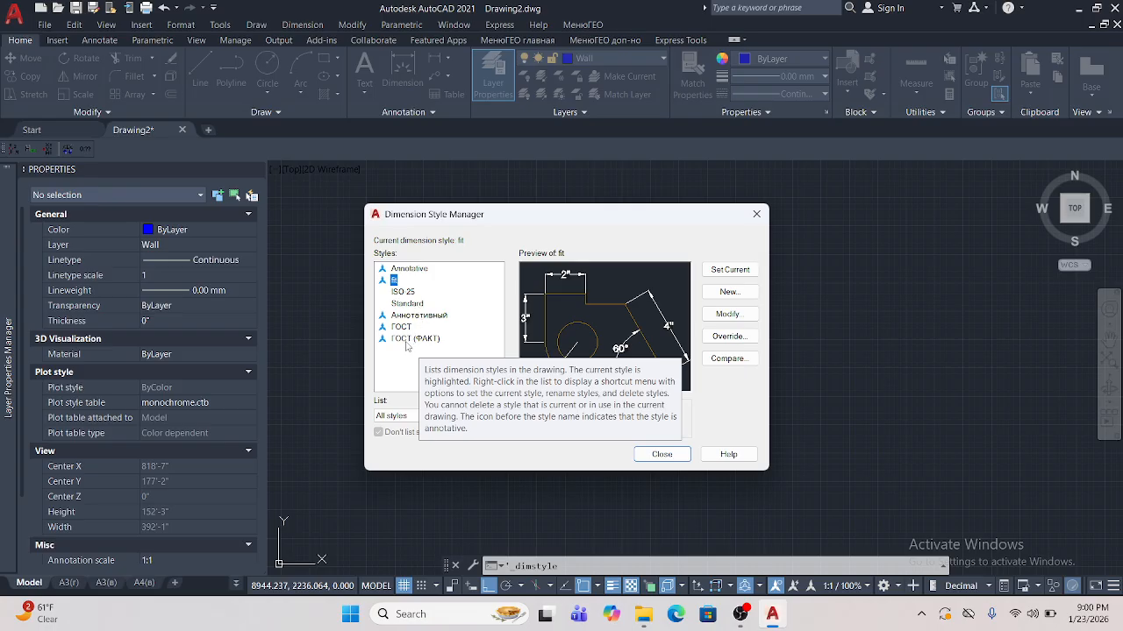
left_click(413, 305)
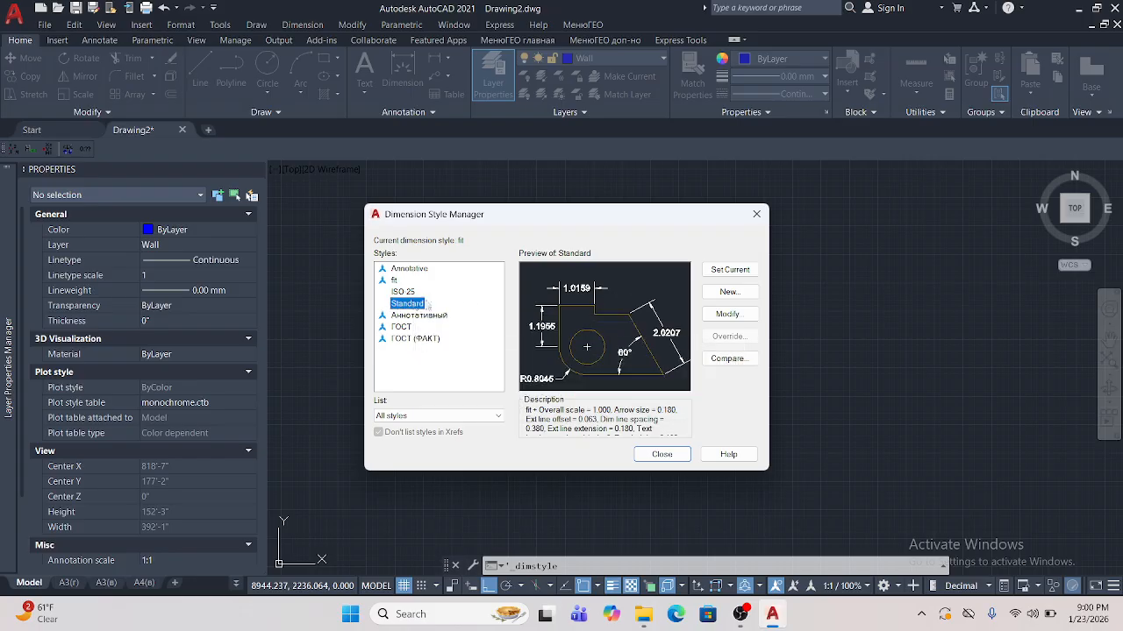
left_click(728, 292)
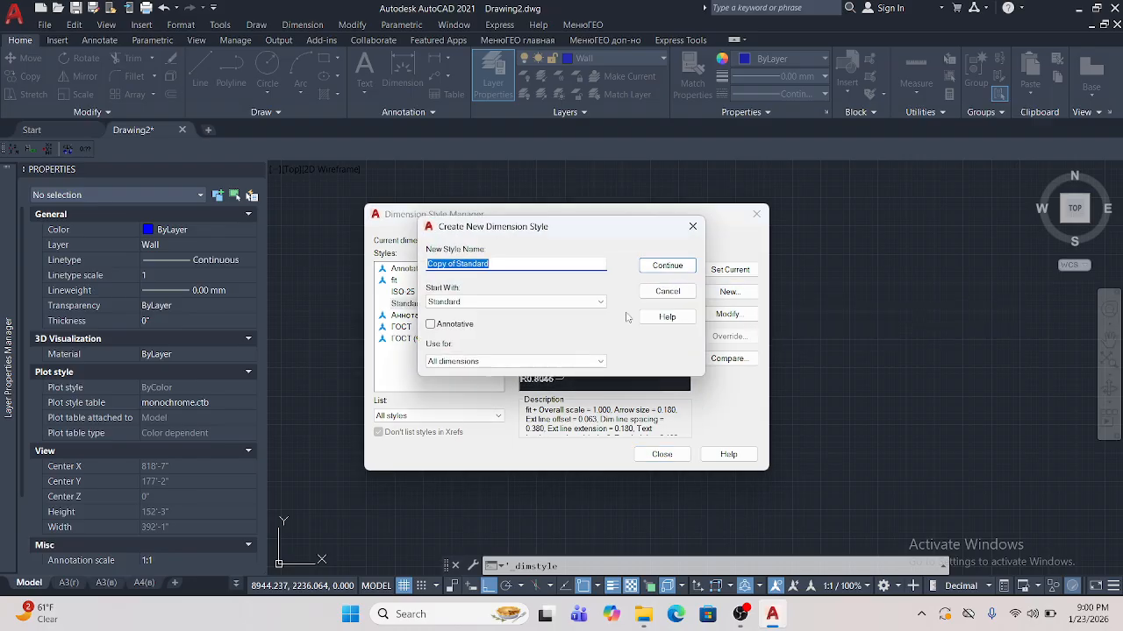
left_click(693, 226)
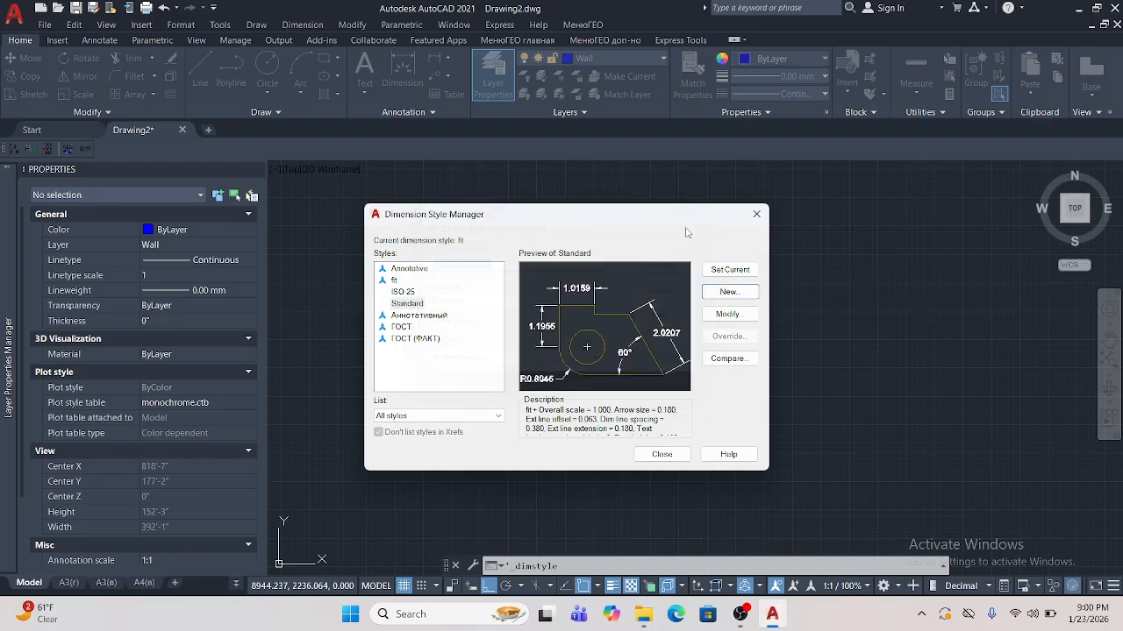
- Examine the ГОСТ dimension style's preview and primary units settings, and return to the style list with ГОСТ selected
left_click(413, 304)
left_click(405, 330)
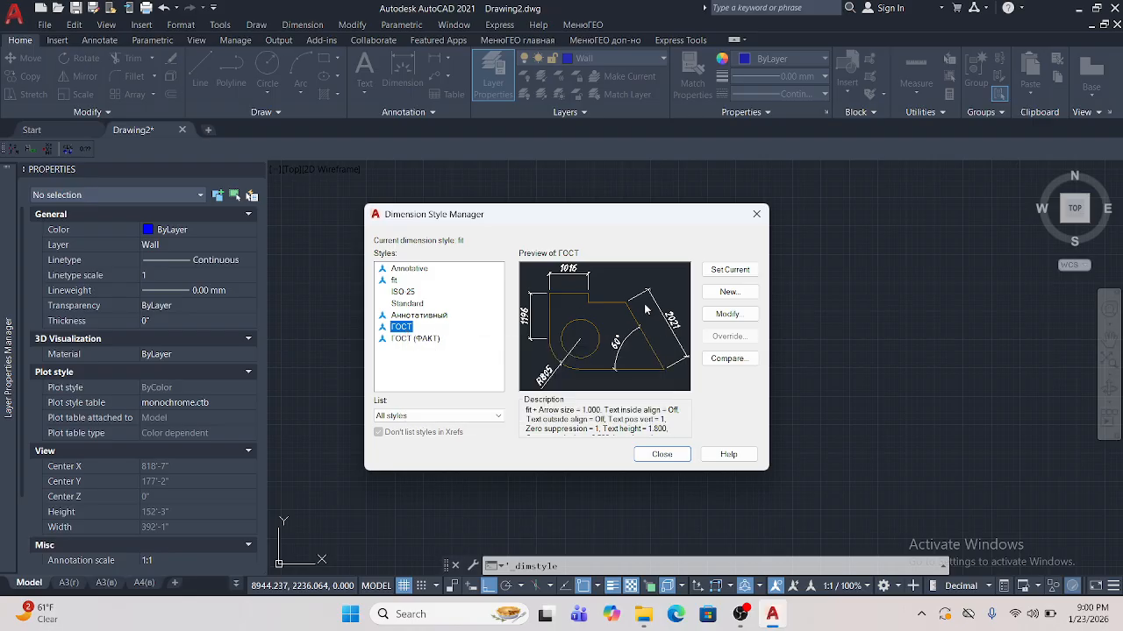
left_click(710, 295)
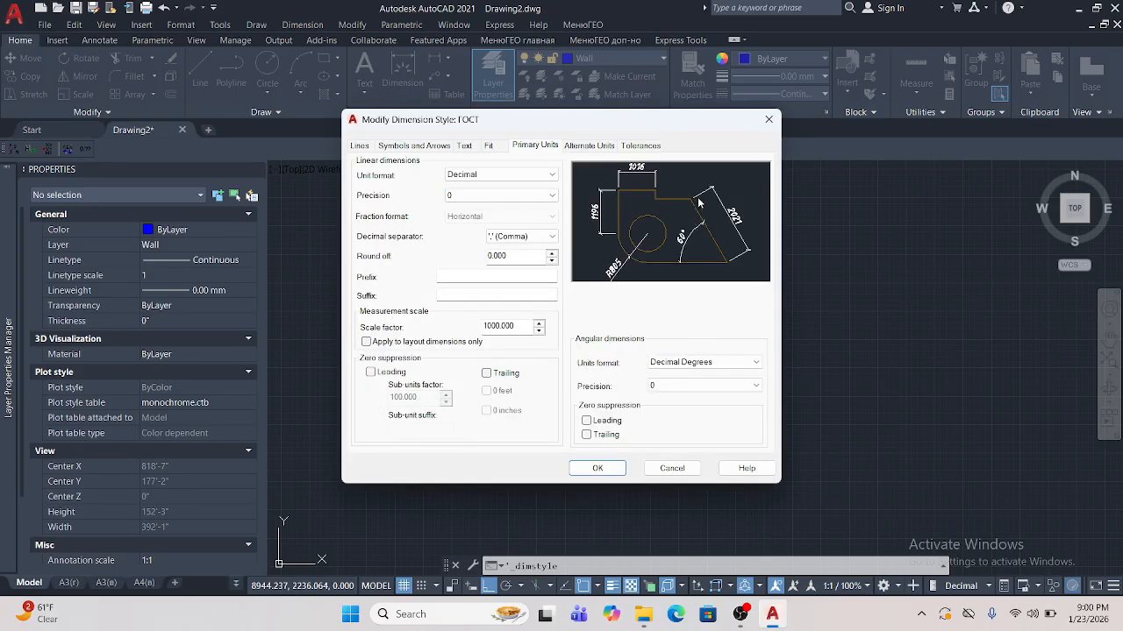
left_click(769, 120)
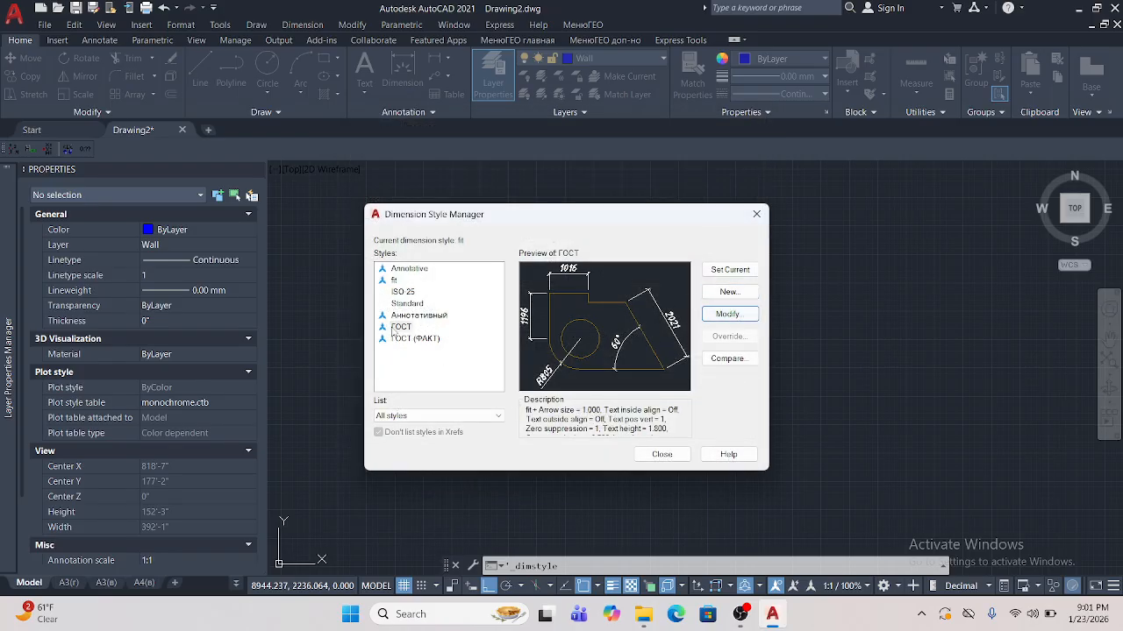
left_click(421, 331)
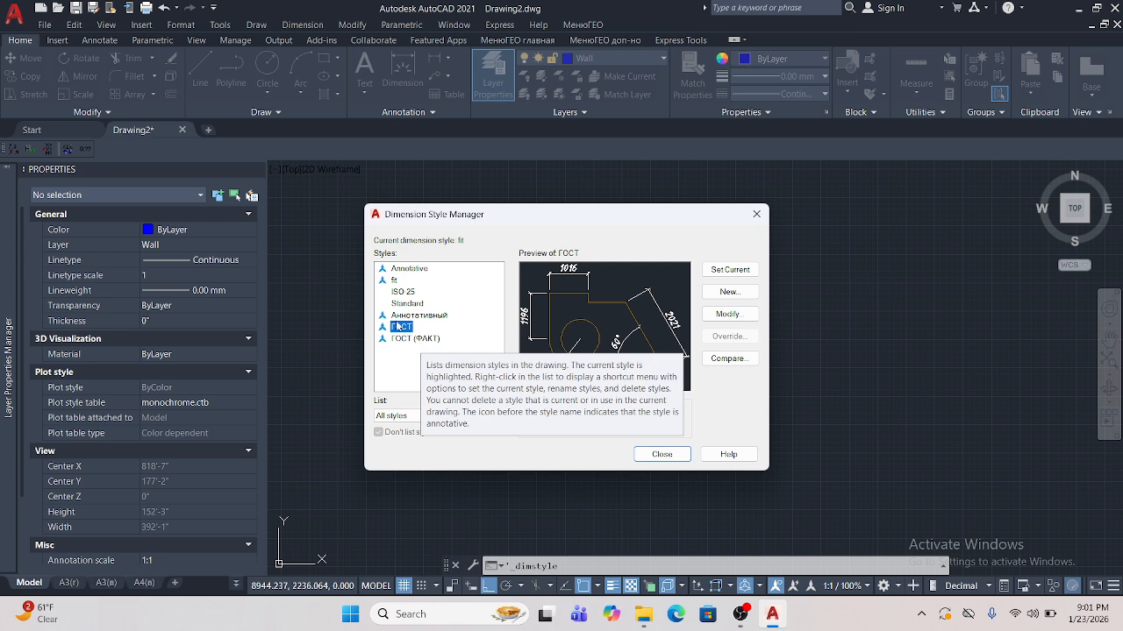
- Start a new dimension style named Class3, based on the Standard style
left_click(729, 291)
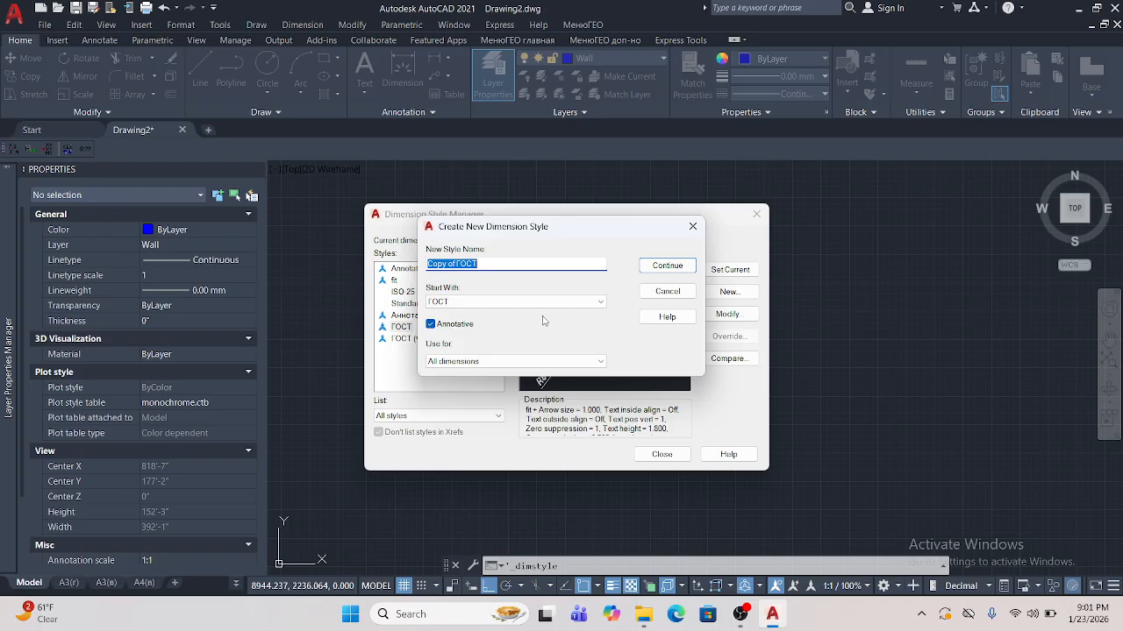
left_click(696, 227)
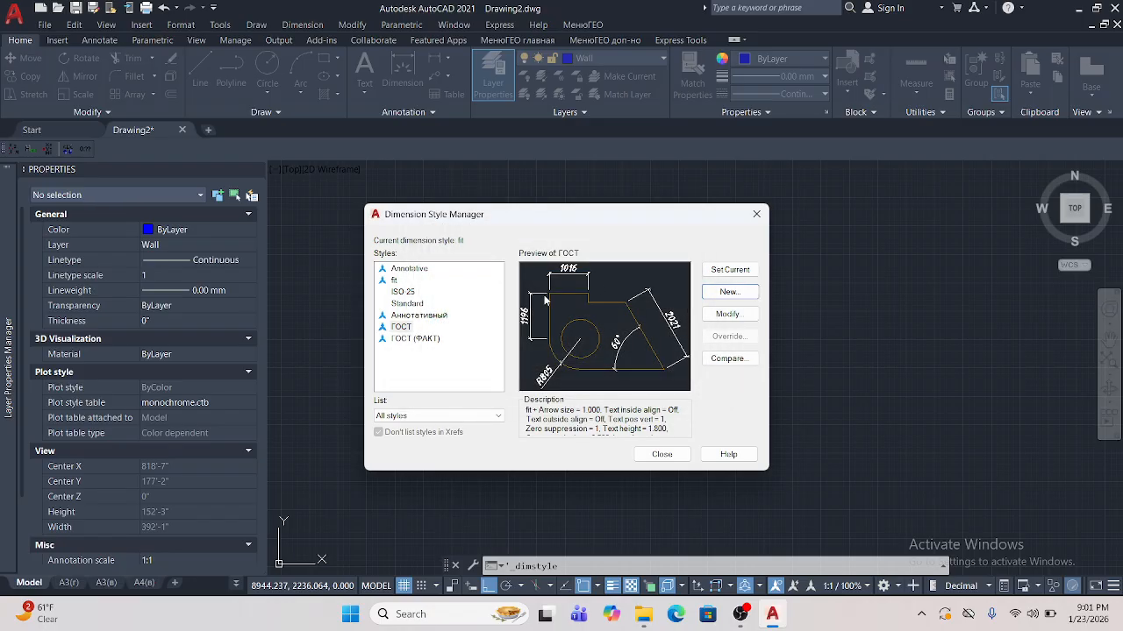
left_click(409, 305)
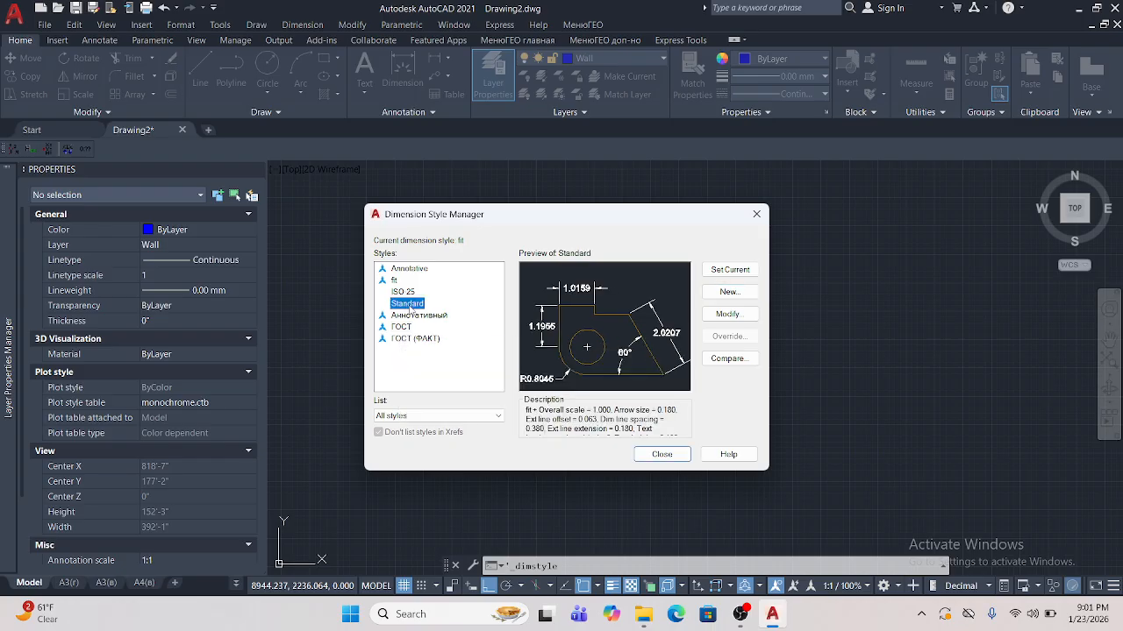
left_click(734, 293)
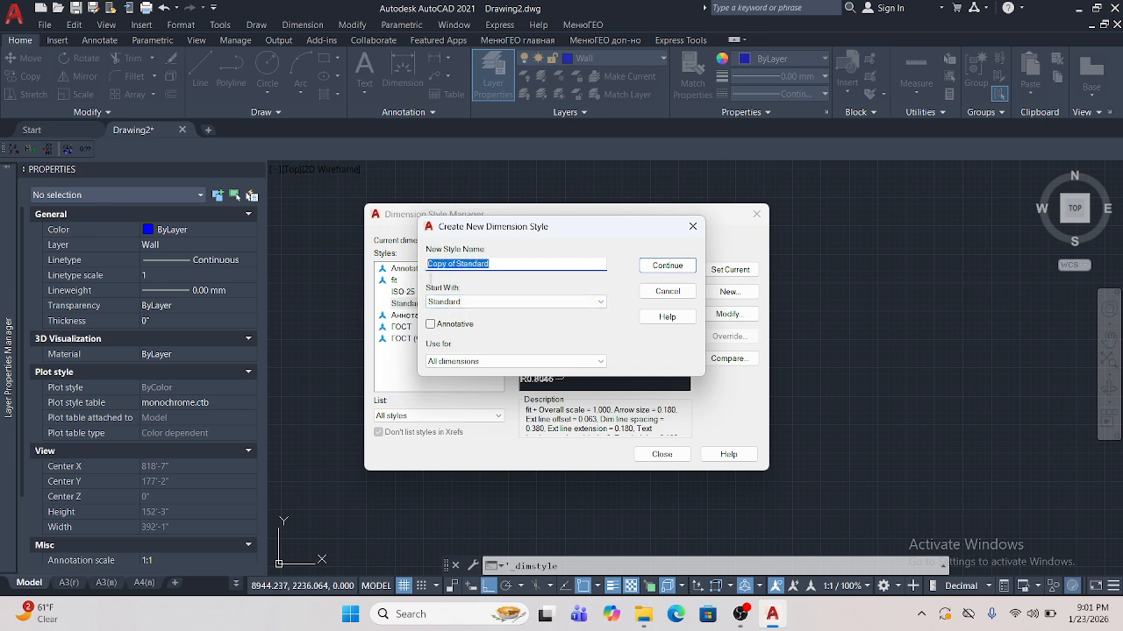
type("Class3")
left_click(468, 302)
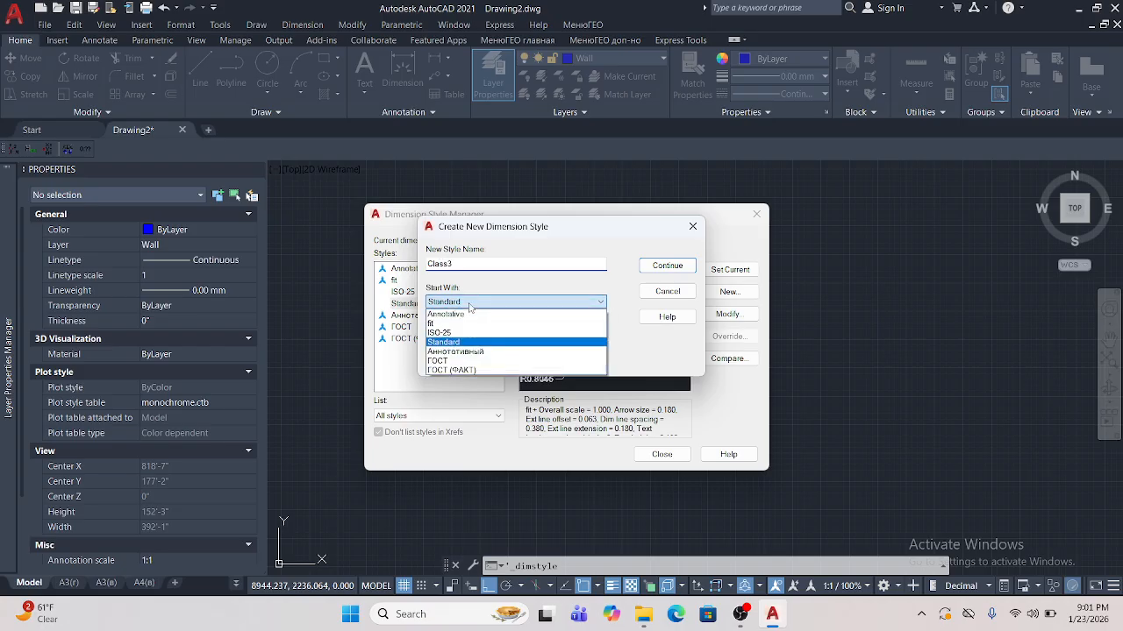
left_click(470, 304)
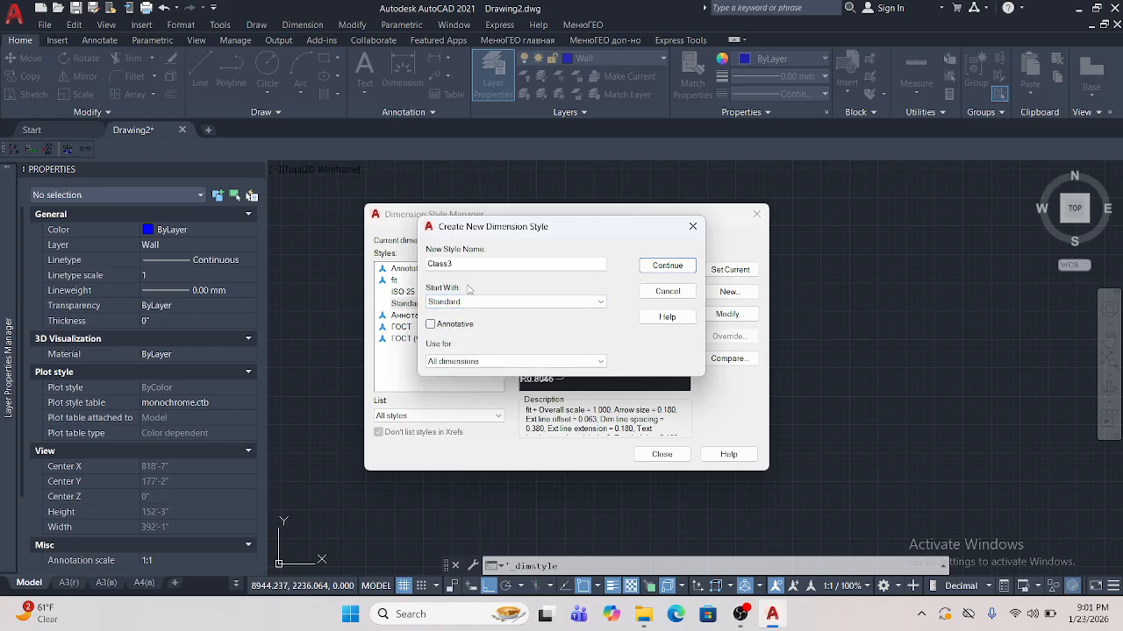
left_click(465, 303)
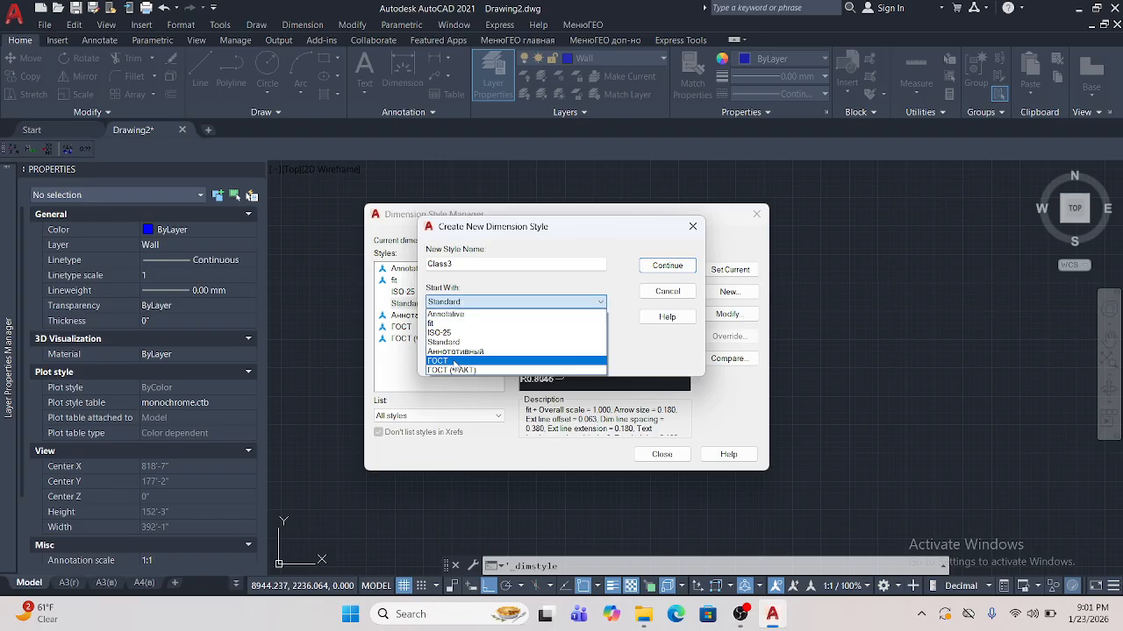
left_click(455, 342)
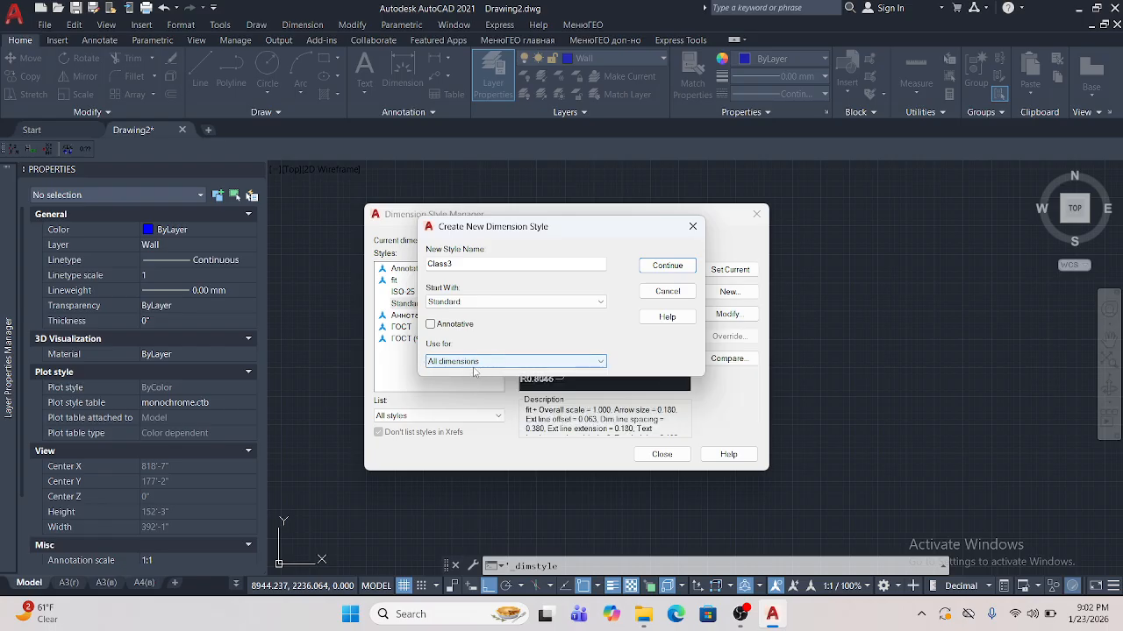
- Apply the Class3 style to all dimensions and create it with the settings inherited from Standard
left_click(477, 363)
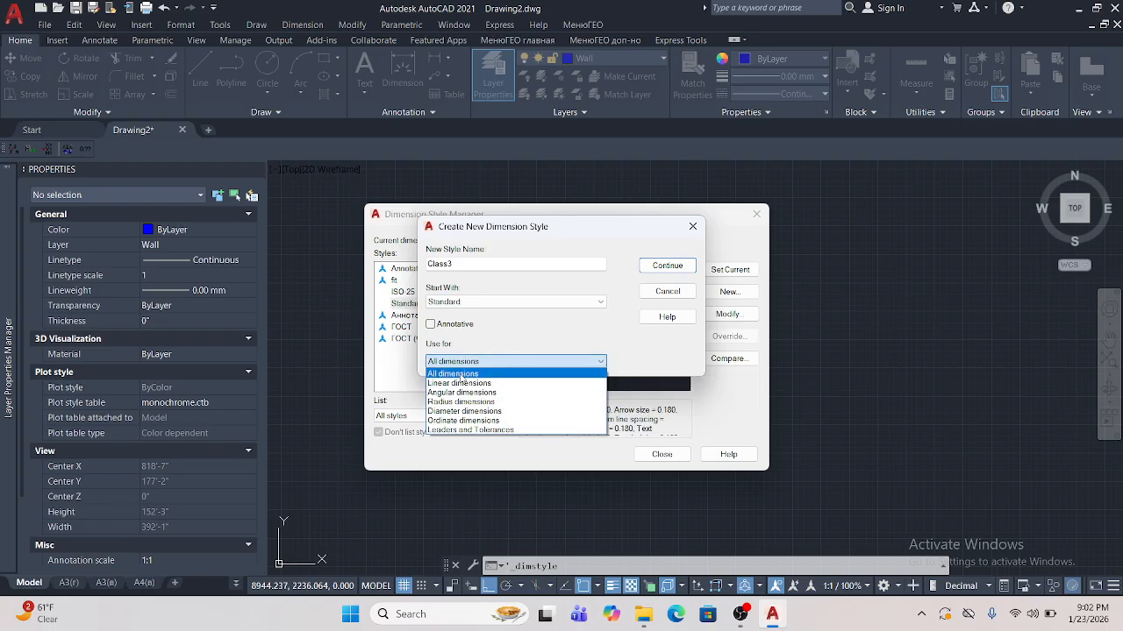
left_click(461, 374)
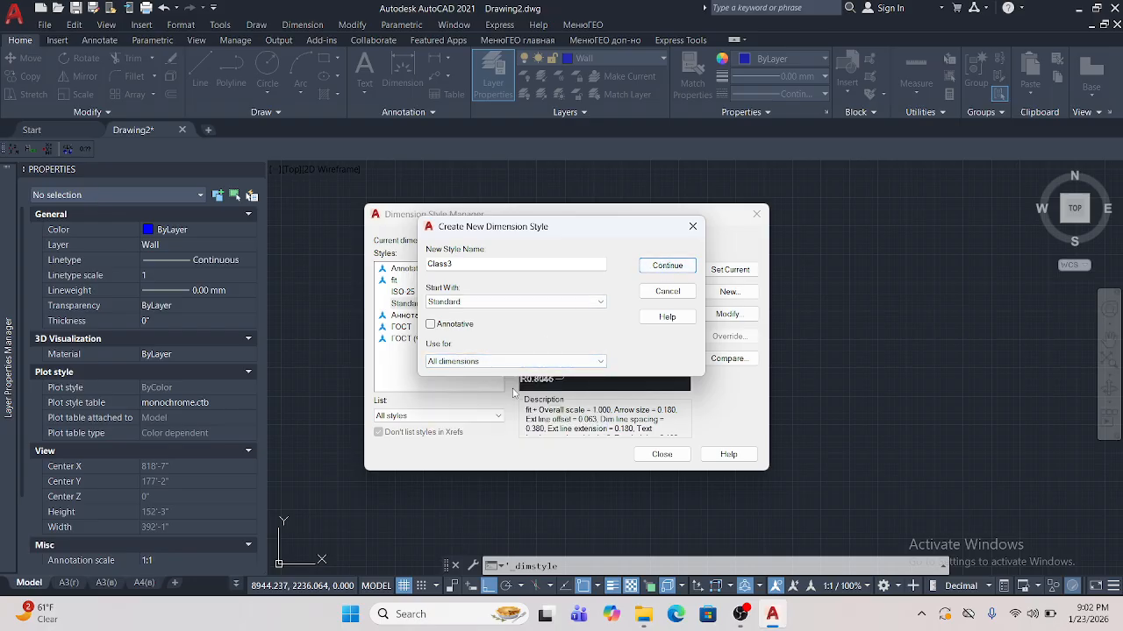
left_click(506, 363)
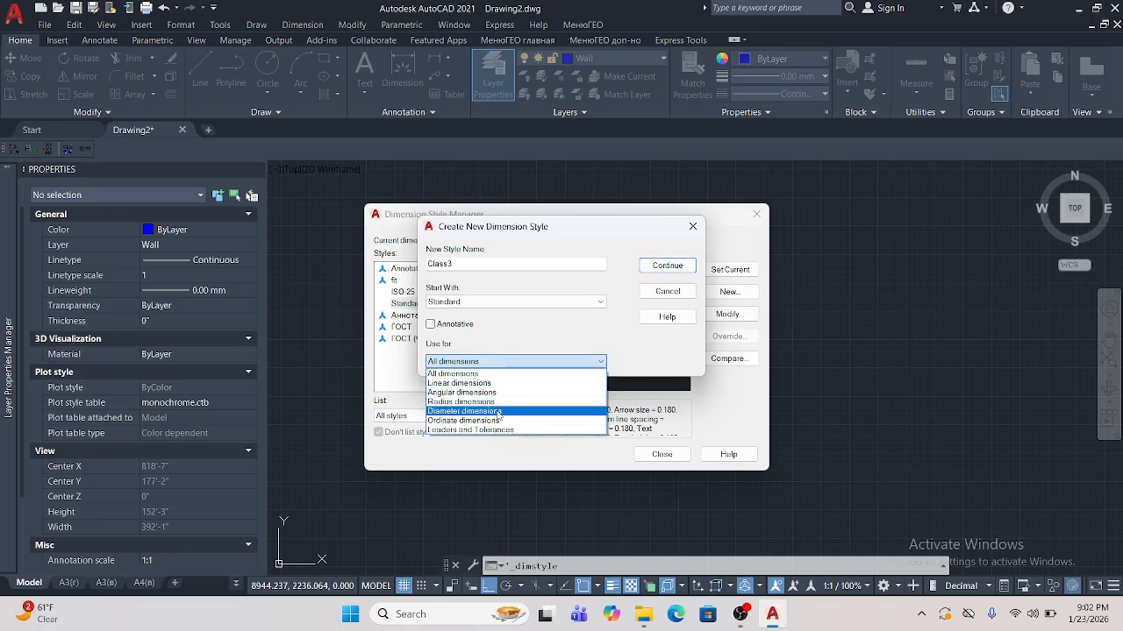
left_click(540, 341)
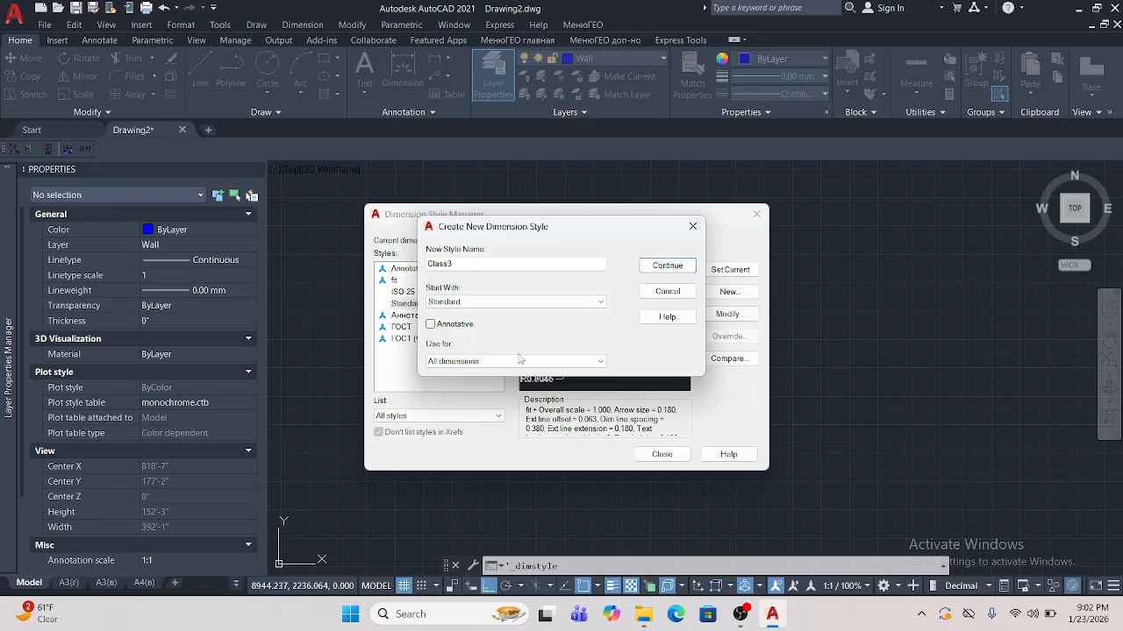
left_click(680, 268)
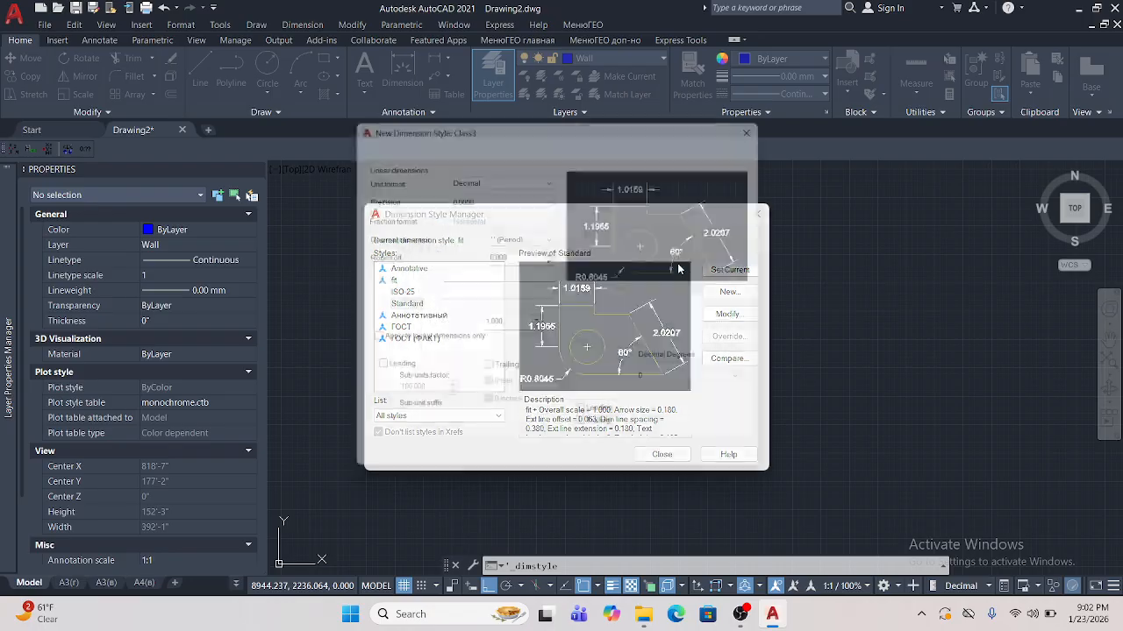
left_click_drag(503, 118, 768, 149)
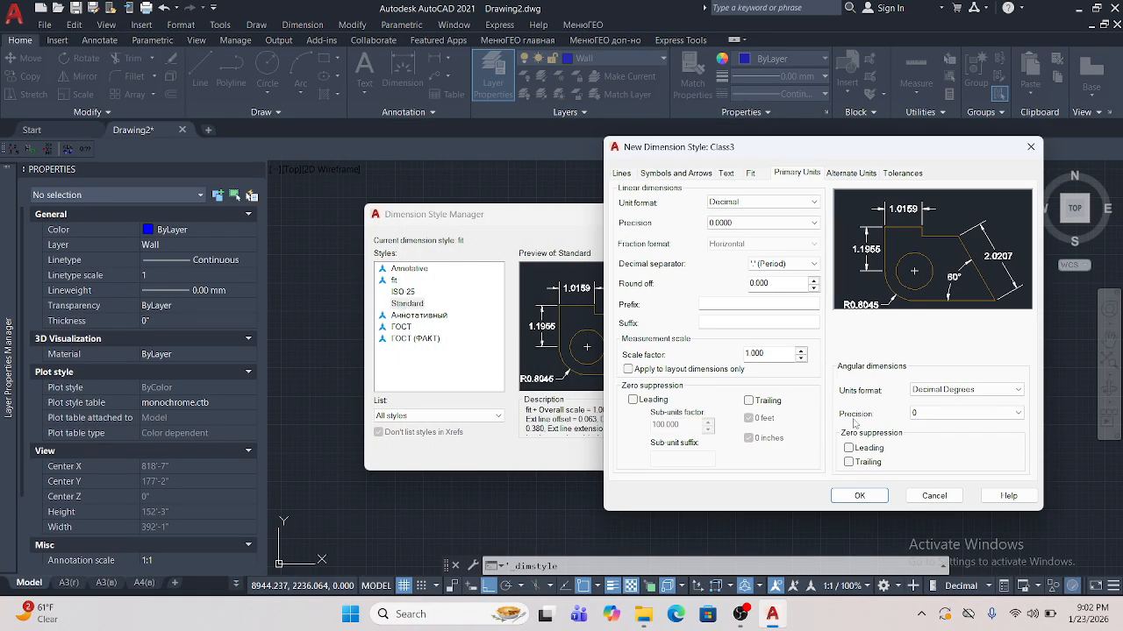
left_click(860, 497)
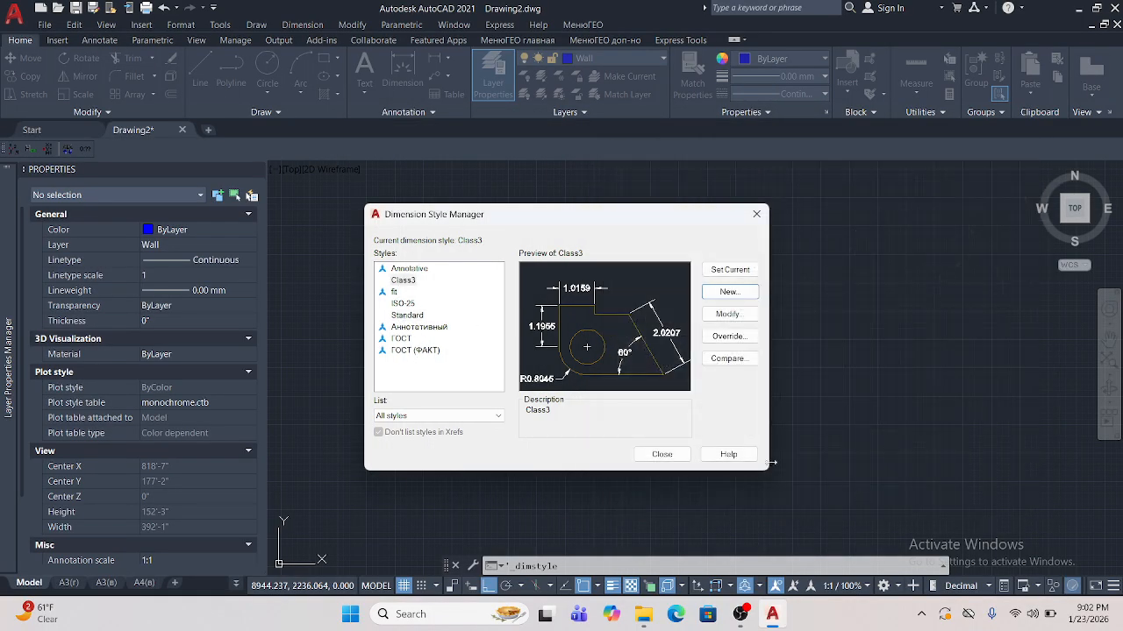
- Open the Class3 style for modification and examine its primary units, tolerances, symbols and arrows, and line settings
left_click(404, 281)
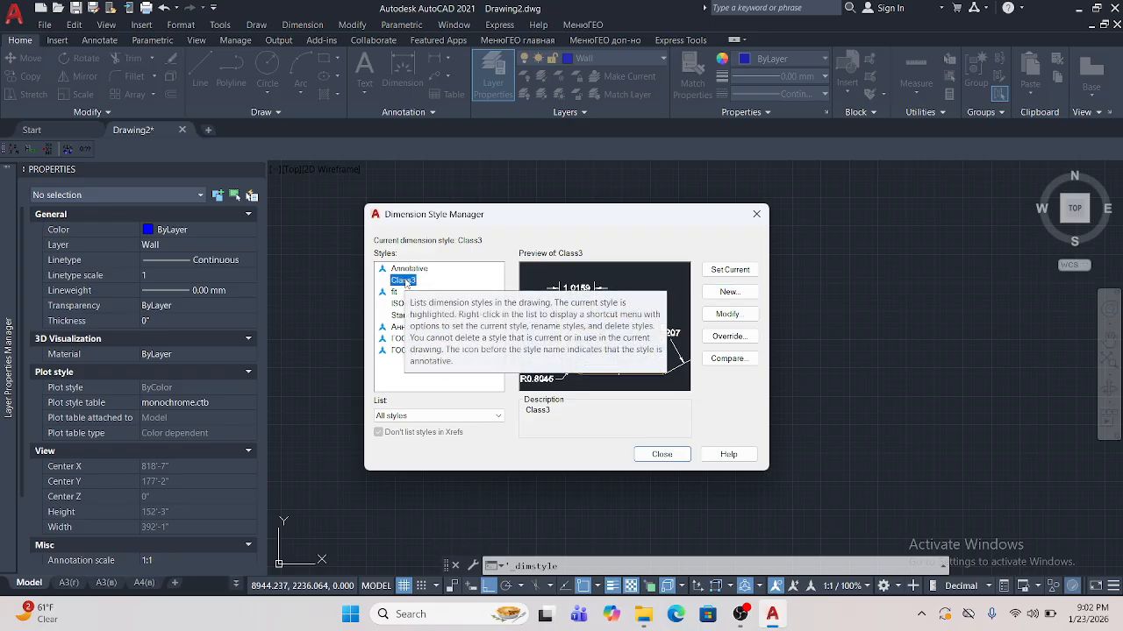
left_click(728, 314)
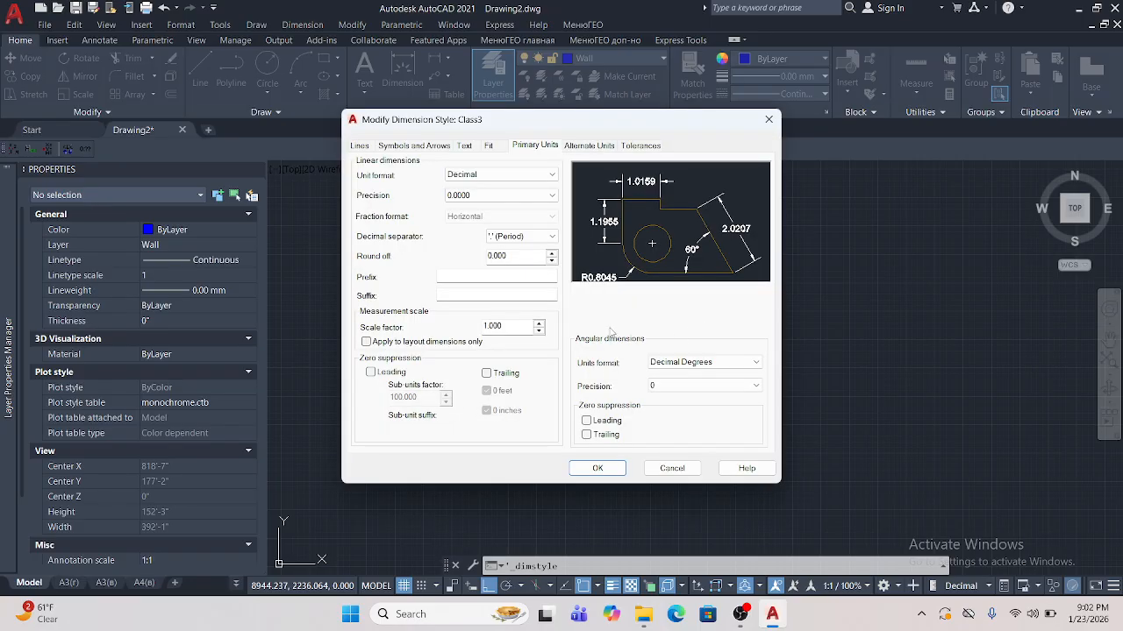
left_click(358, 147)
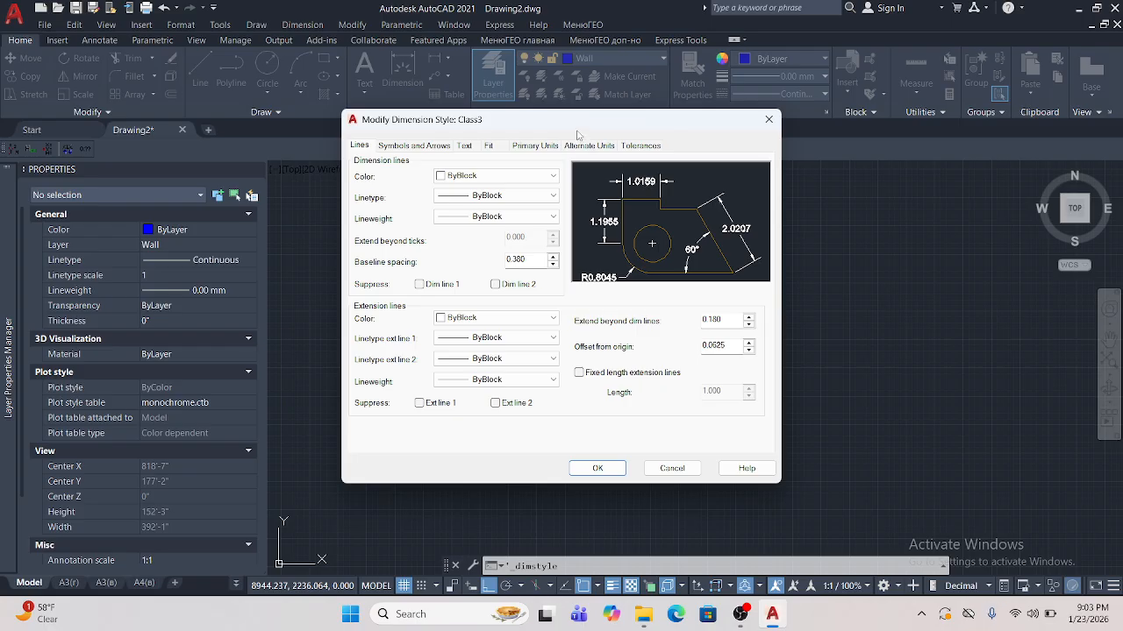
left_click(534, 146)
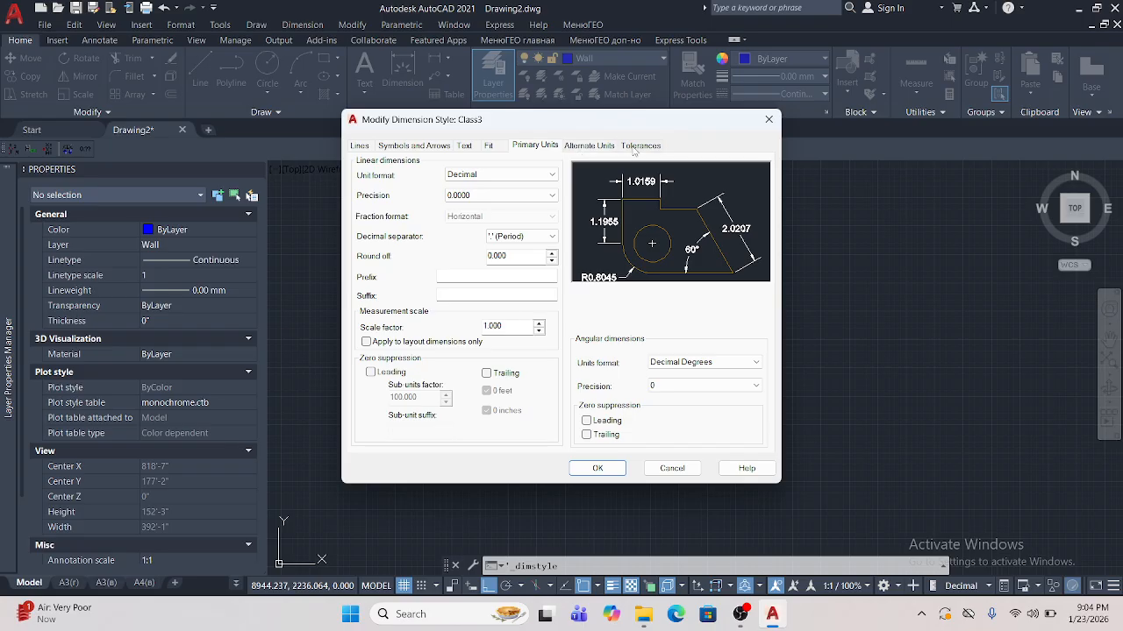
left_click(636, 147)
left_click(557, 147)
left_click(432, 147)
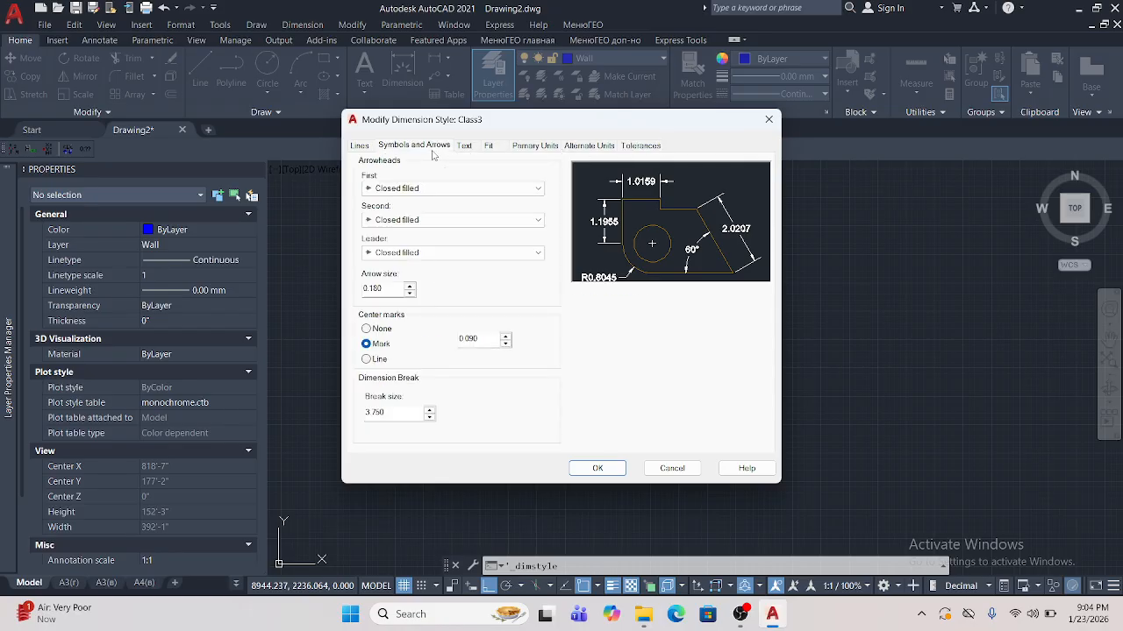
left_click(361, 146)
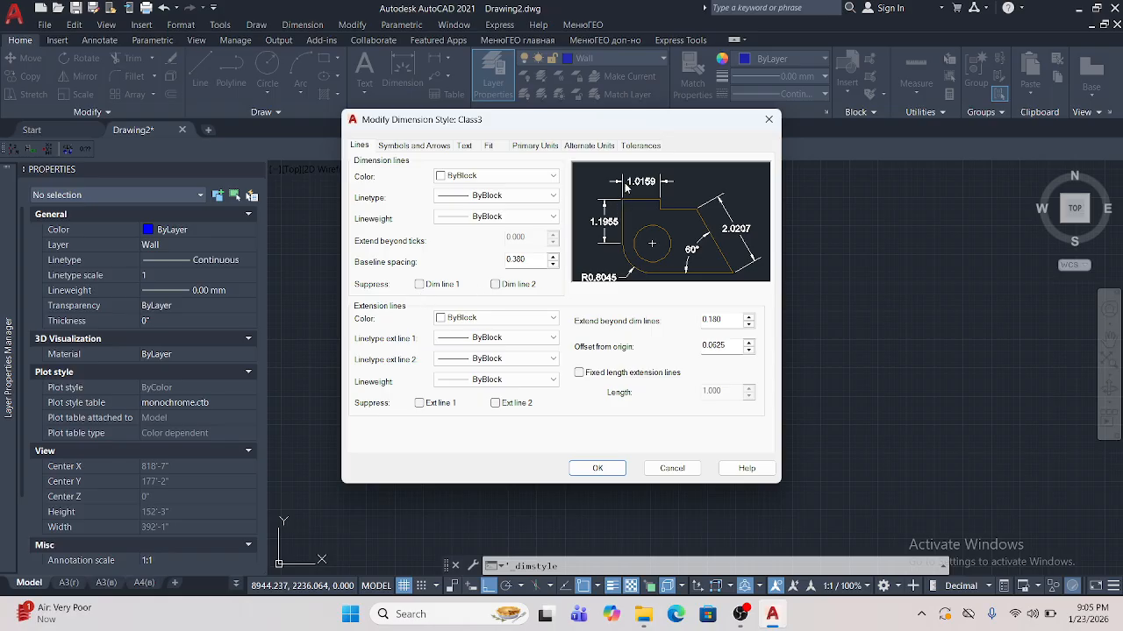
- Try suppressing dimension lines 1 and 2 in the Class3 preview, and turn both suppressions off again
left_click(433, 286)
left_click(432, 287)
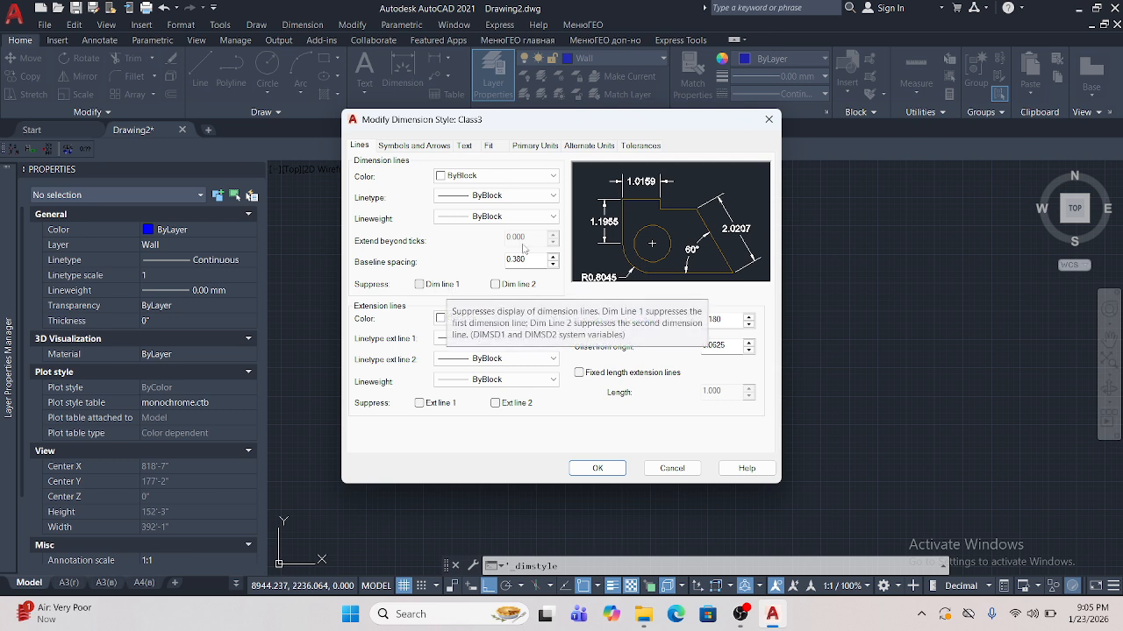
left_click(430, 286)
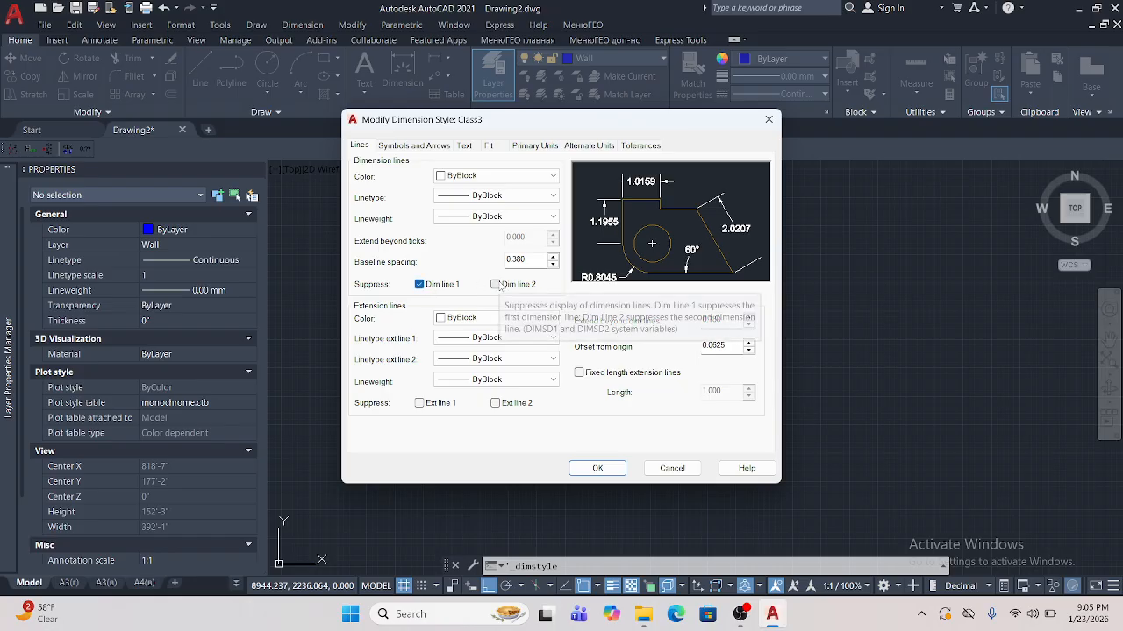
left_click(496, 284)
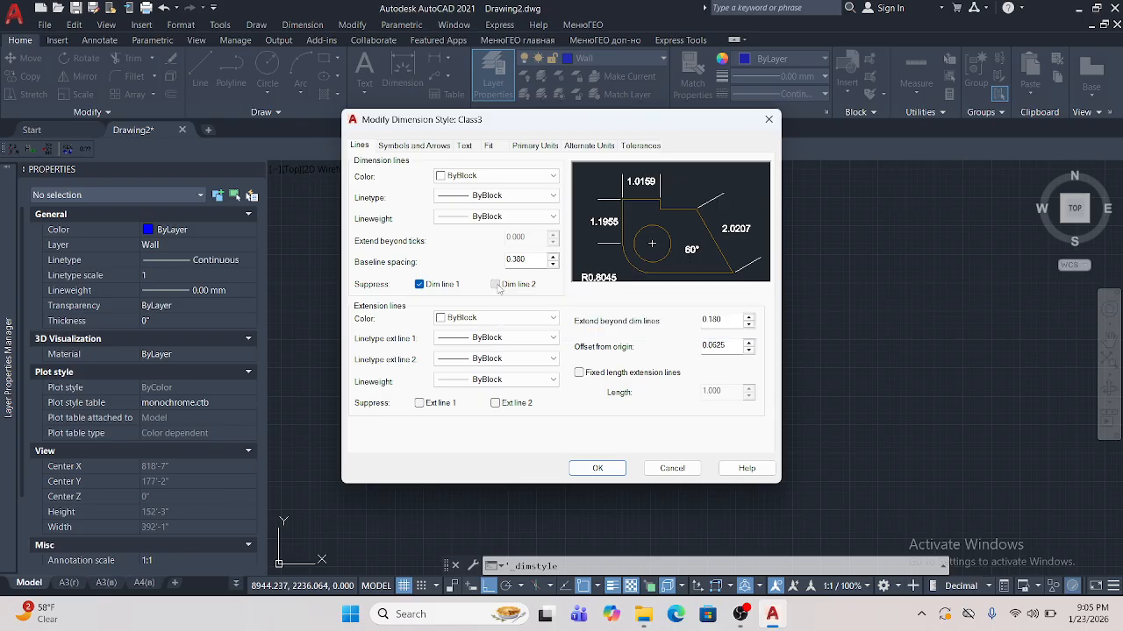
left_click(496, 284)
left_click(496, 284)
left_click(495, 284)
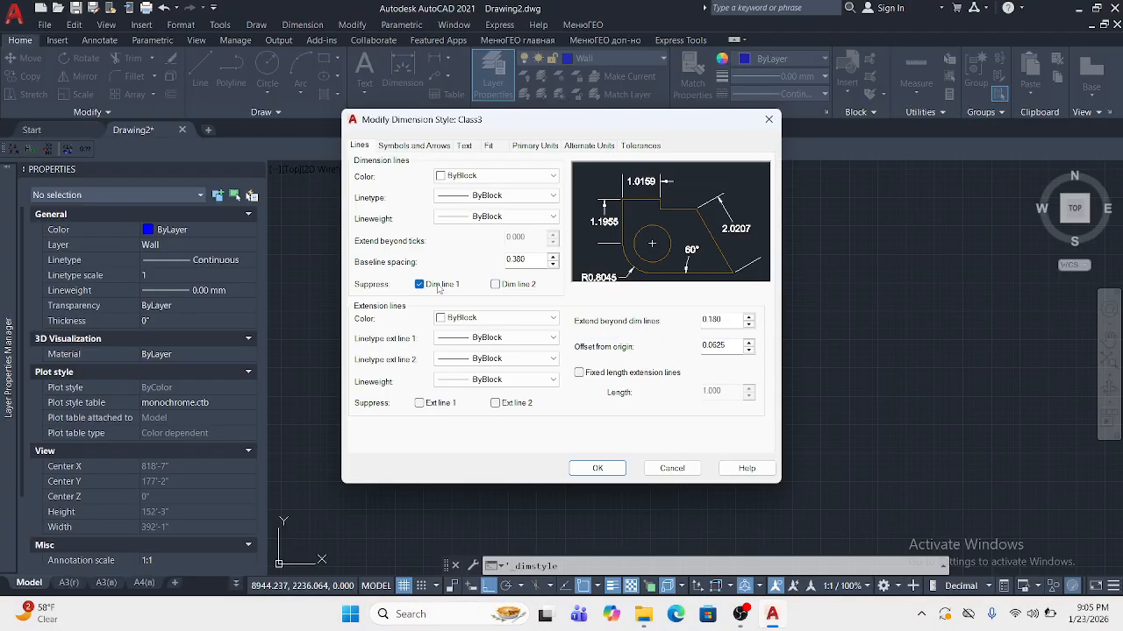
left_click(419, 284)
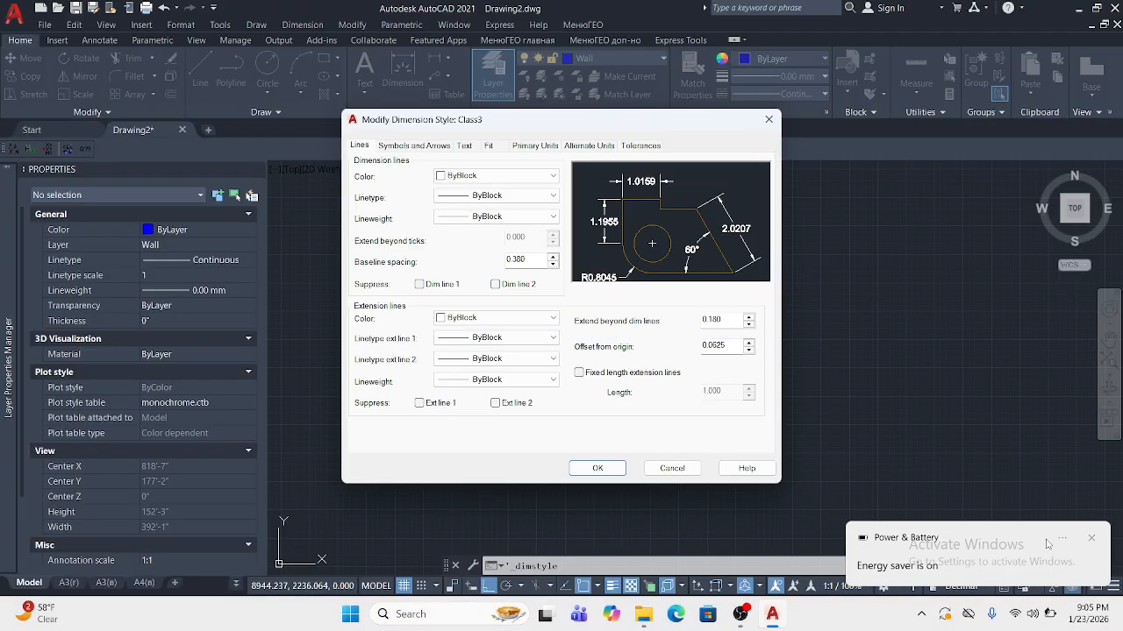
- Open and close the Windows Power & battery settings, and raise the display brightness to its maximum
left_click(1049, 543)
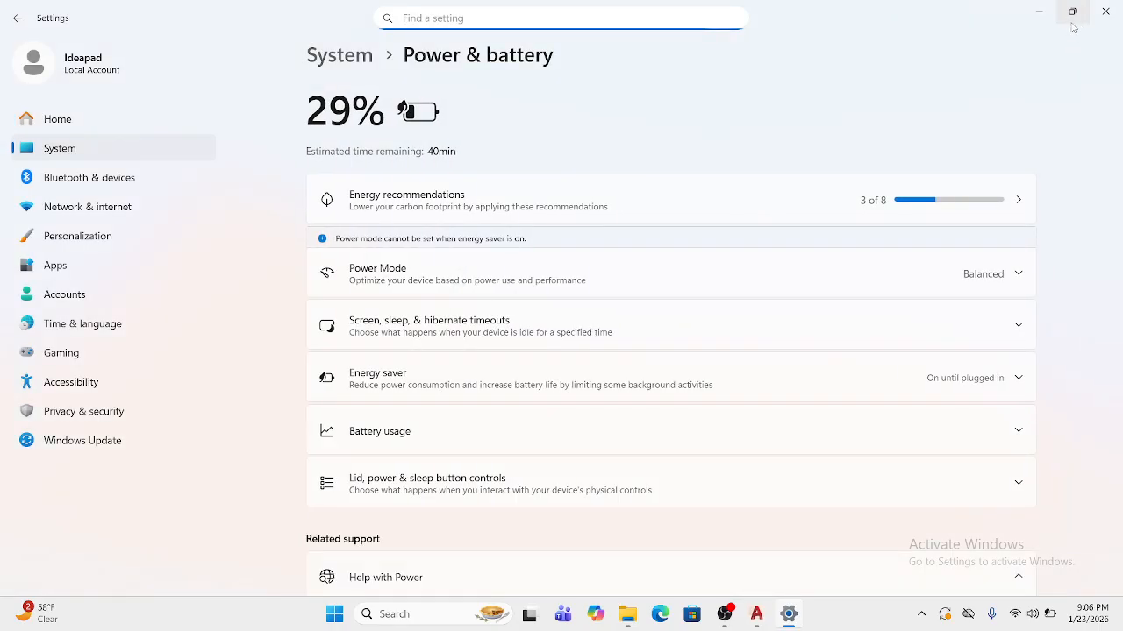
left_click(1105, 10)
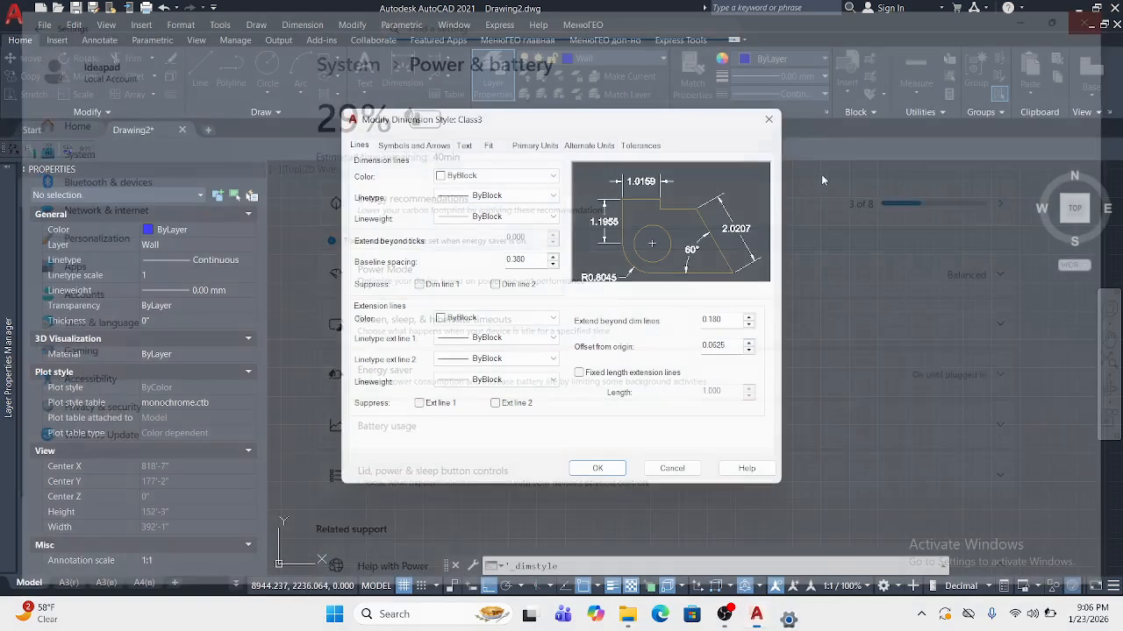
left_click(1032, 614)
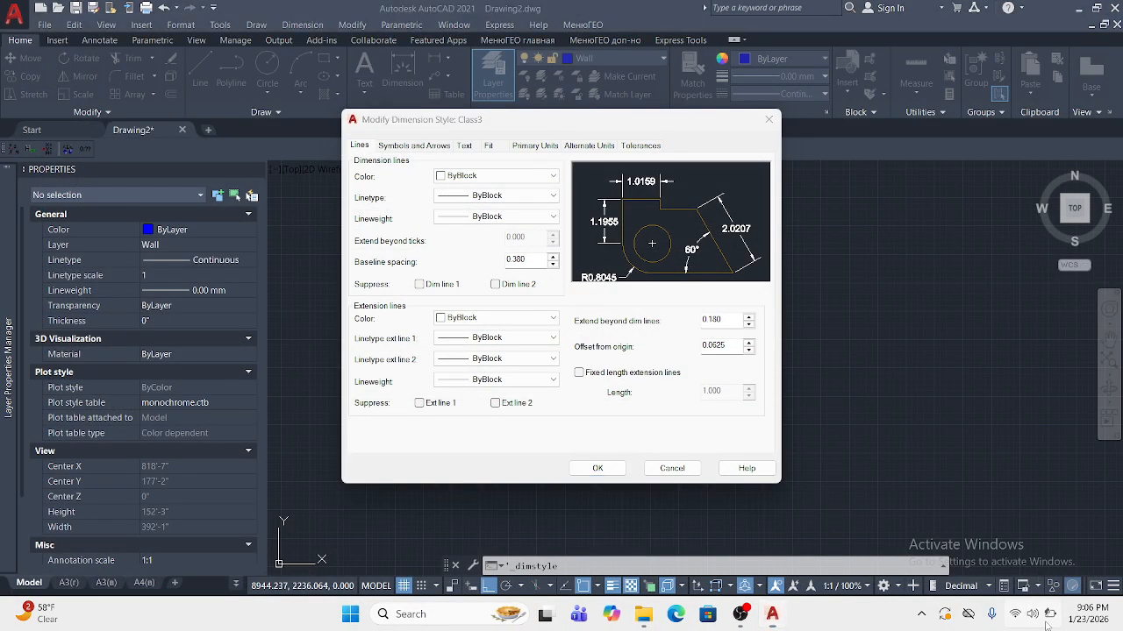
left_click_drag(1013, 489, 1078, 481)
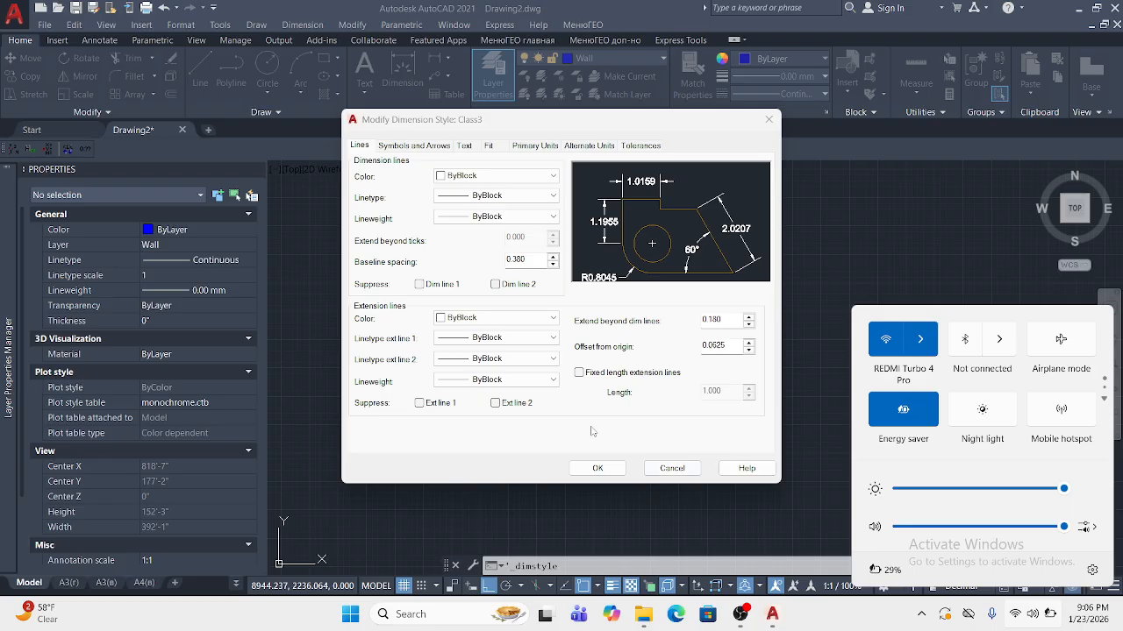
- Try suppressing extension lines 1 and 2 in the Class3 preview, and turn both suppressions off again
left_click(496, 403)
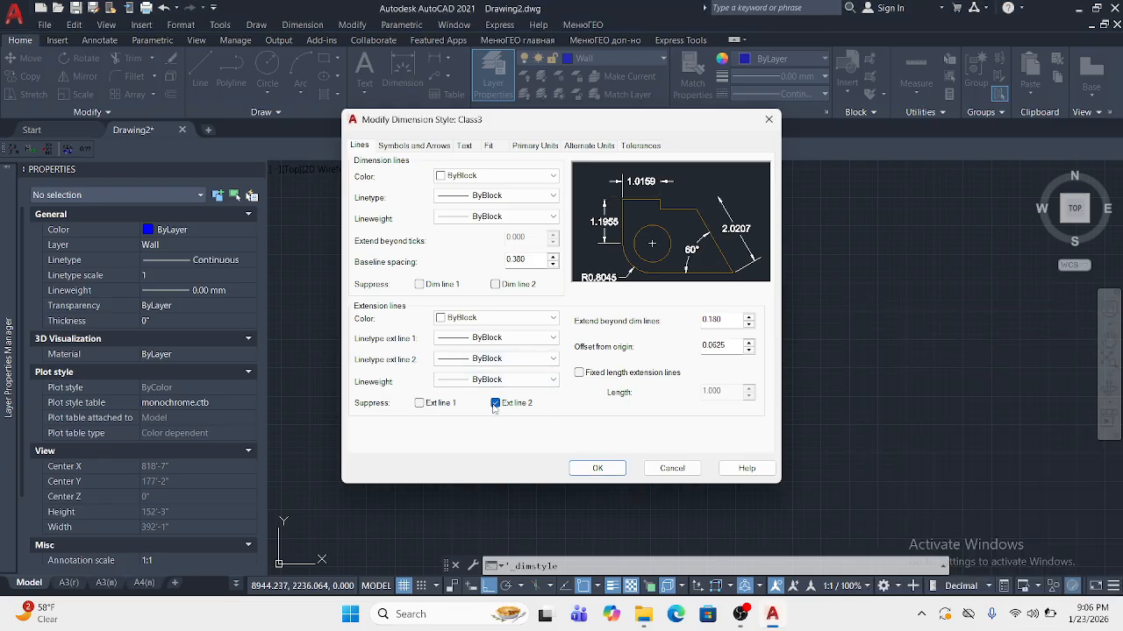
left_click(496, 402)
left_click(430, 405)
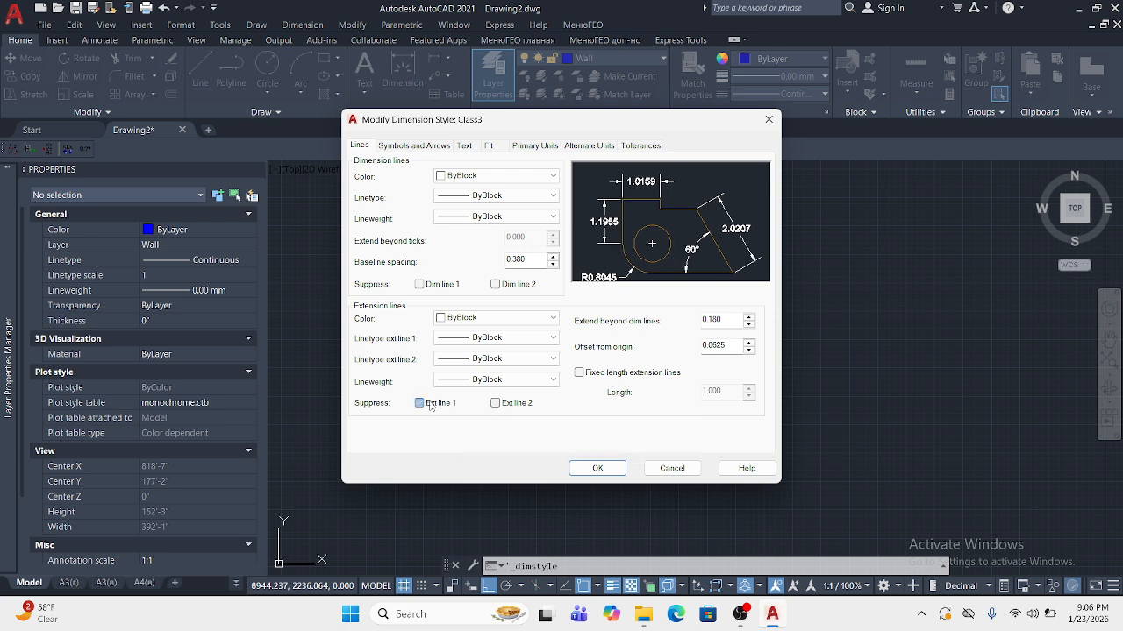
left_click(430, 404)
left_click(430, 404)
left_click(430, 404)
left_click(430, 405)
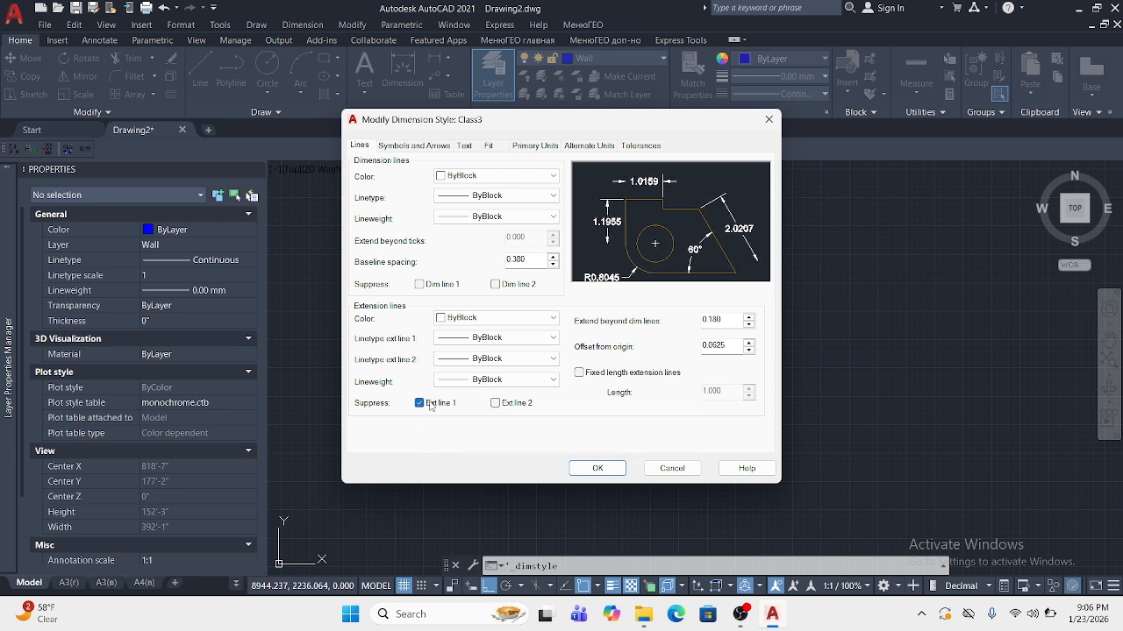
left_click(429, 404)
left_click(497, 403)
left_click(496, 404)
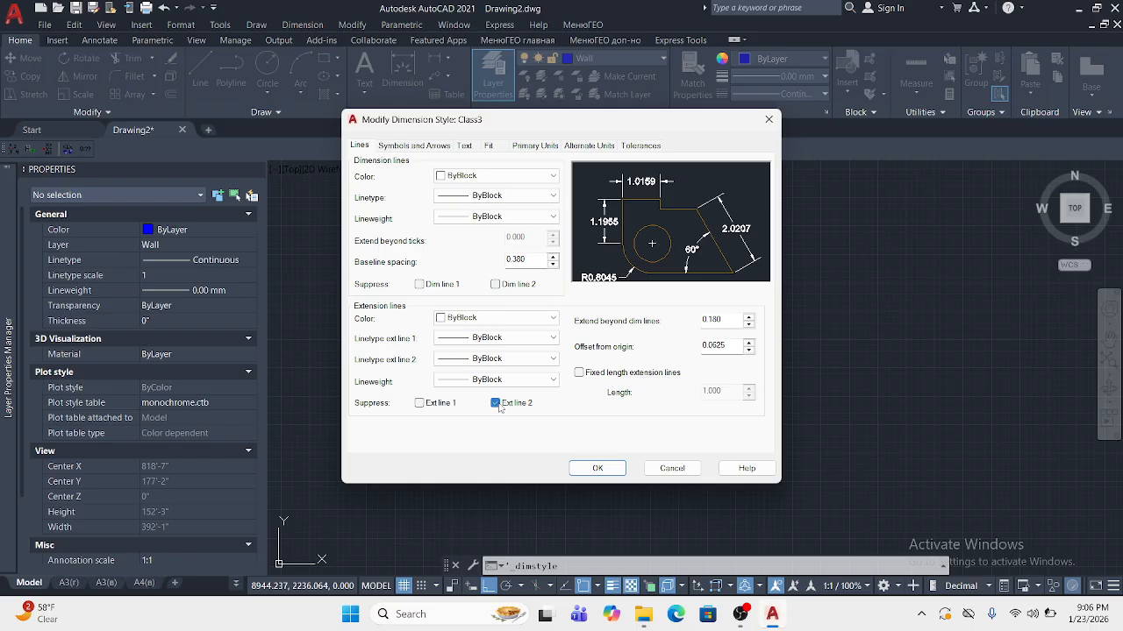
left_click(496, 403)
left_click(497, 404)
- Keep the dimension line color ByBlock, set Class3's baseline spacing to 1.000, and make the style current
left_click(496, 175)
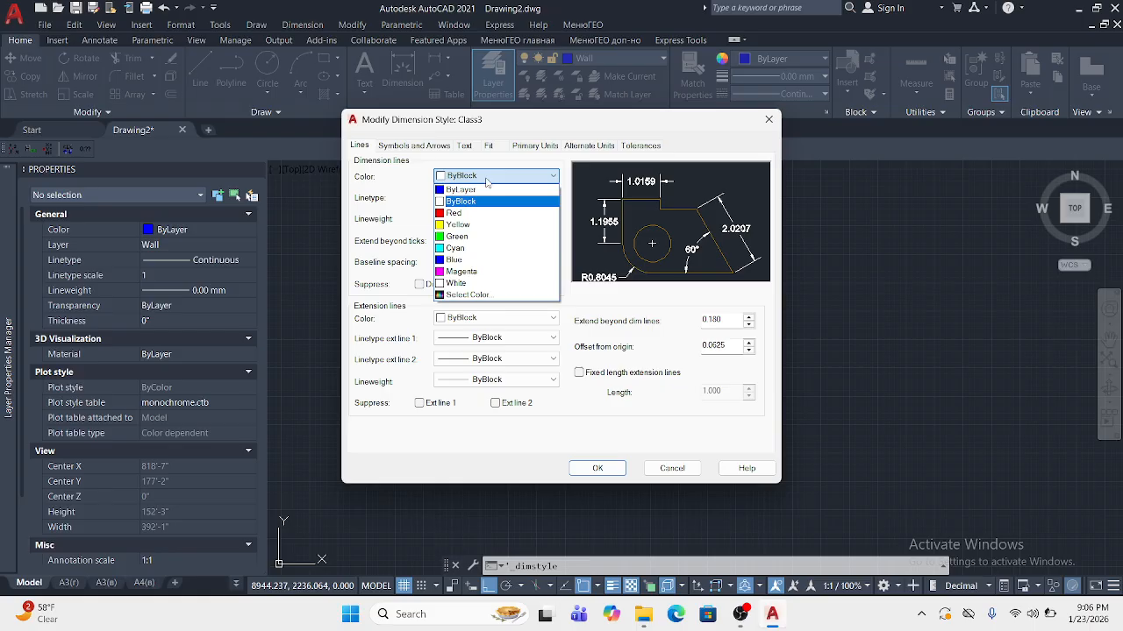
left_click(465, 193)
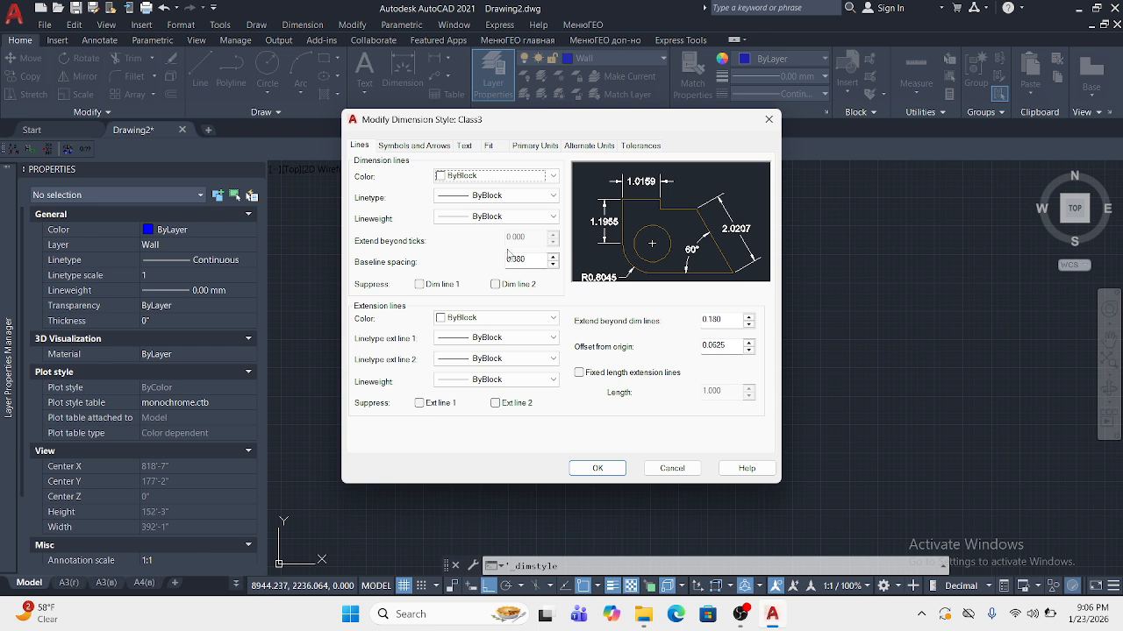
left_click(552, 256)
type("1.000")
left_click(593, 467)
left_click(730, 269)
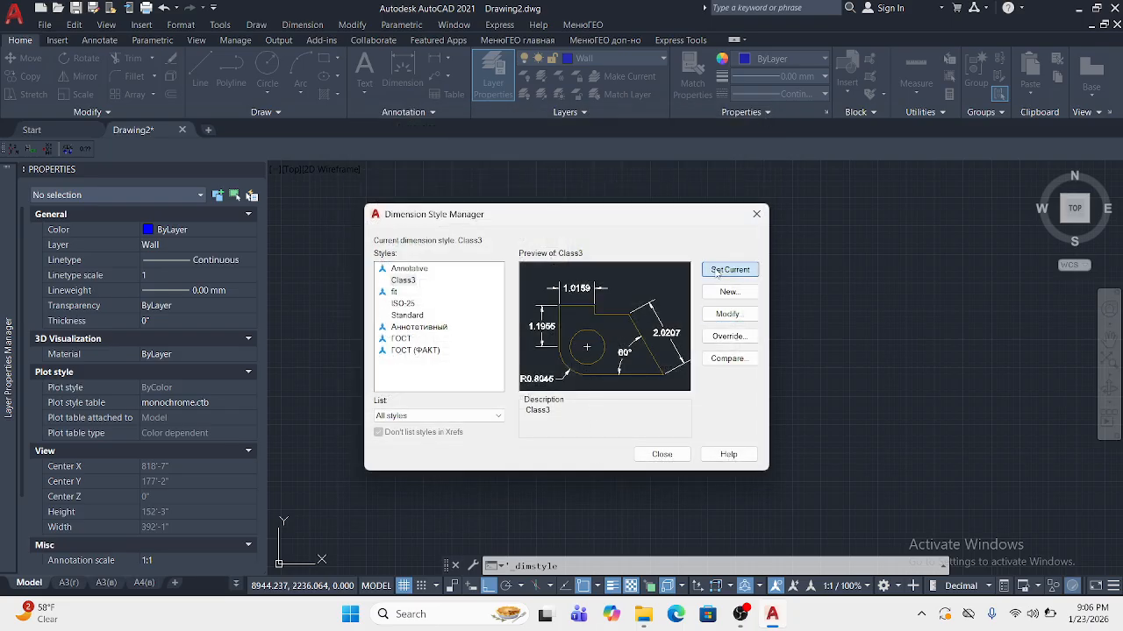
left_click(756, 214)
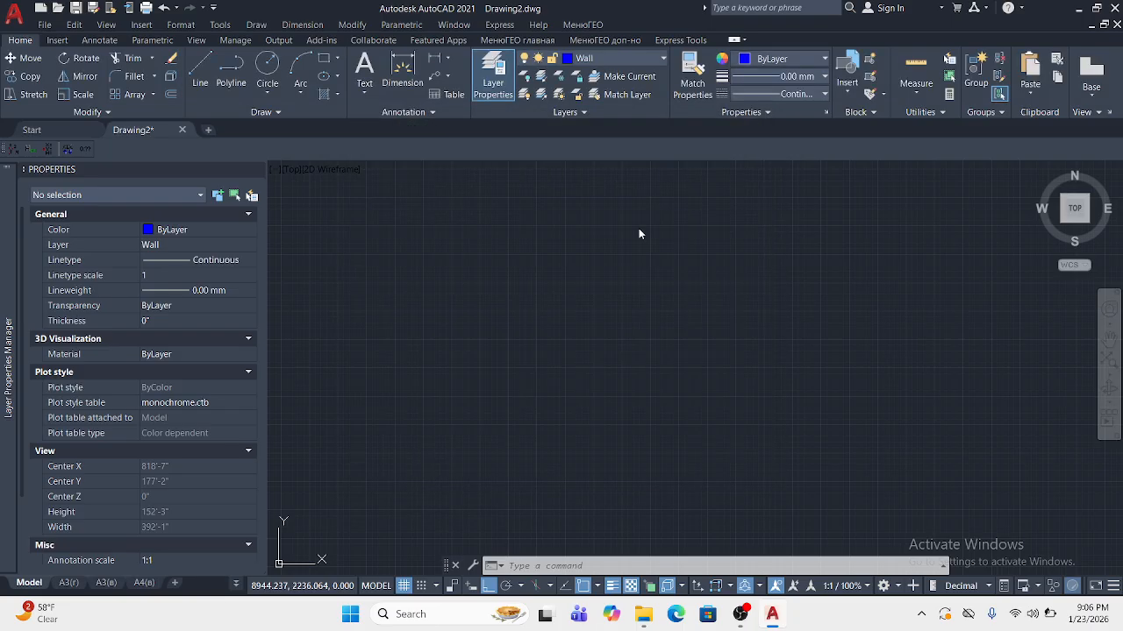
- Try a horizontal linear dimension about 1666.5 units long in the empty drawing area, and delete it
left_click(433, 57)
left_click(616, 426)
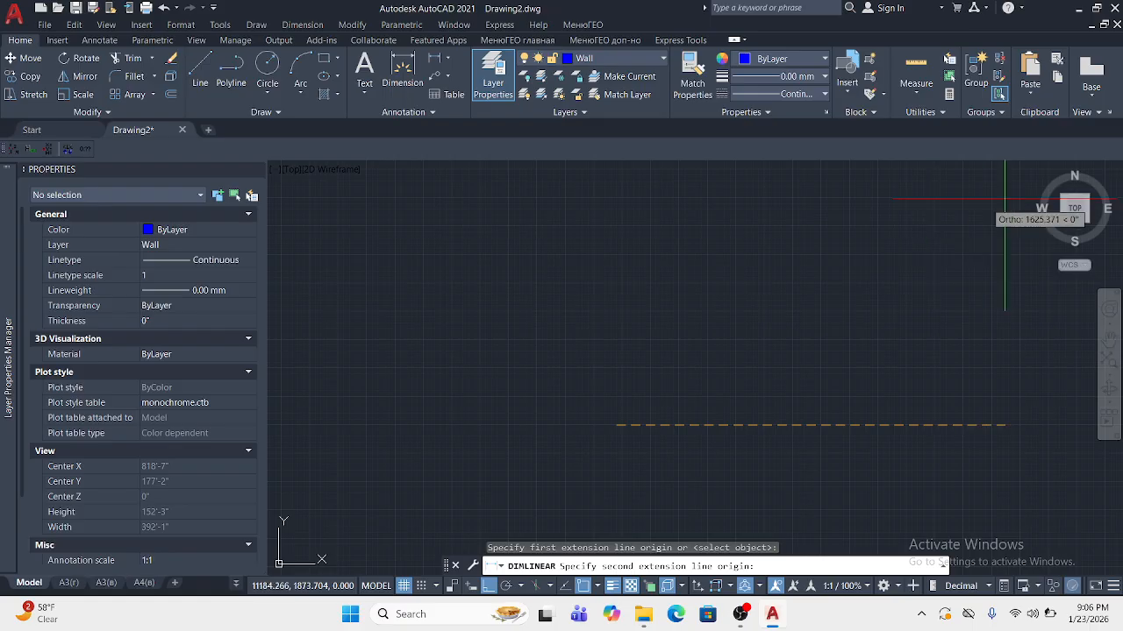
left_click(997, 340)
left_click(842, 283)
left_click(797, 284)
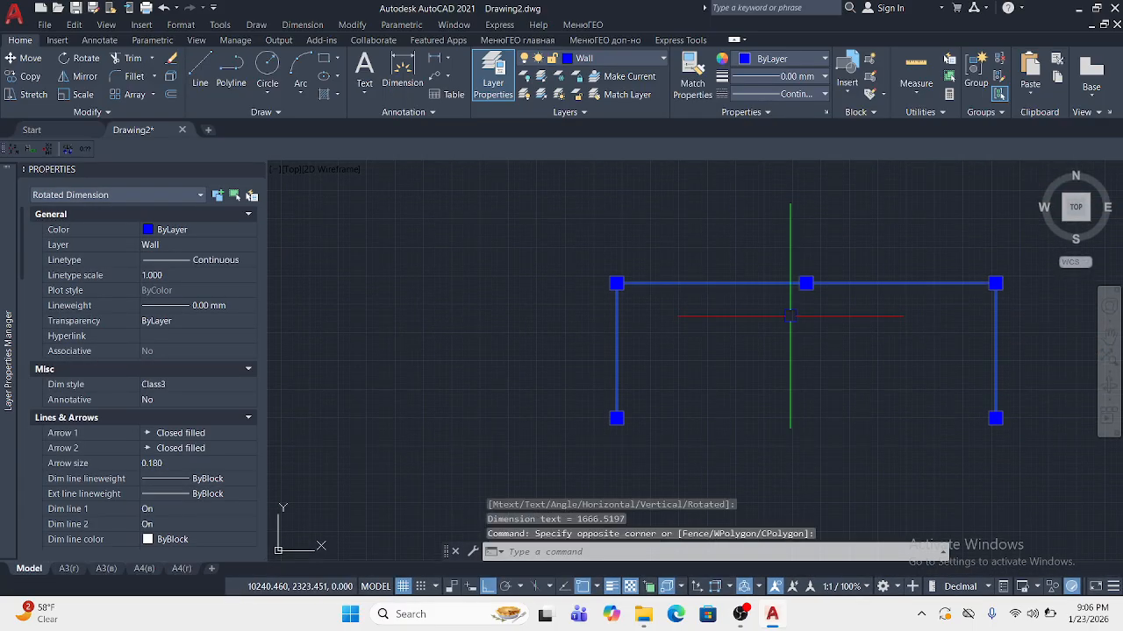
key("Delete")
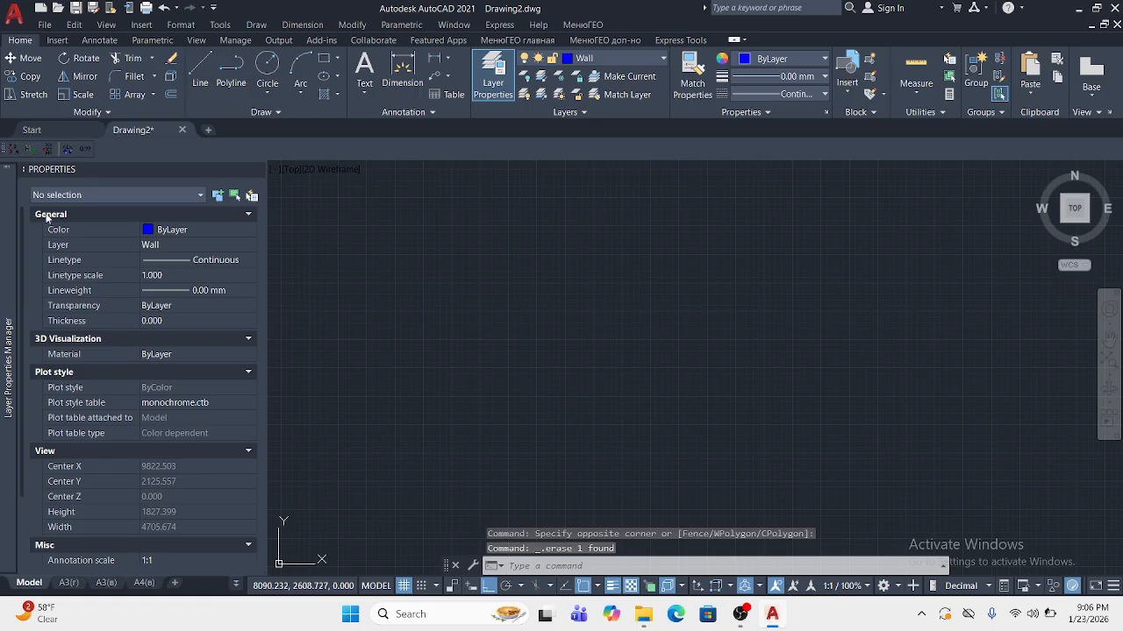
type("d")
key("Return")
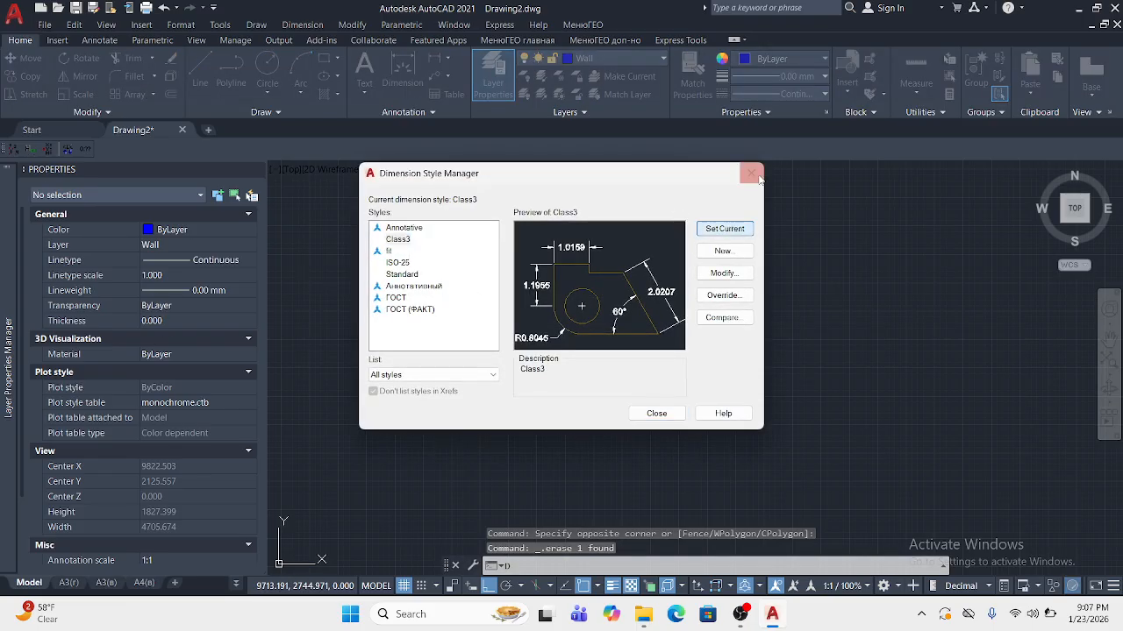
left_click(751, 173)
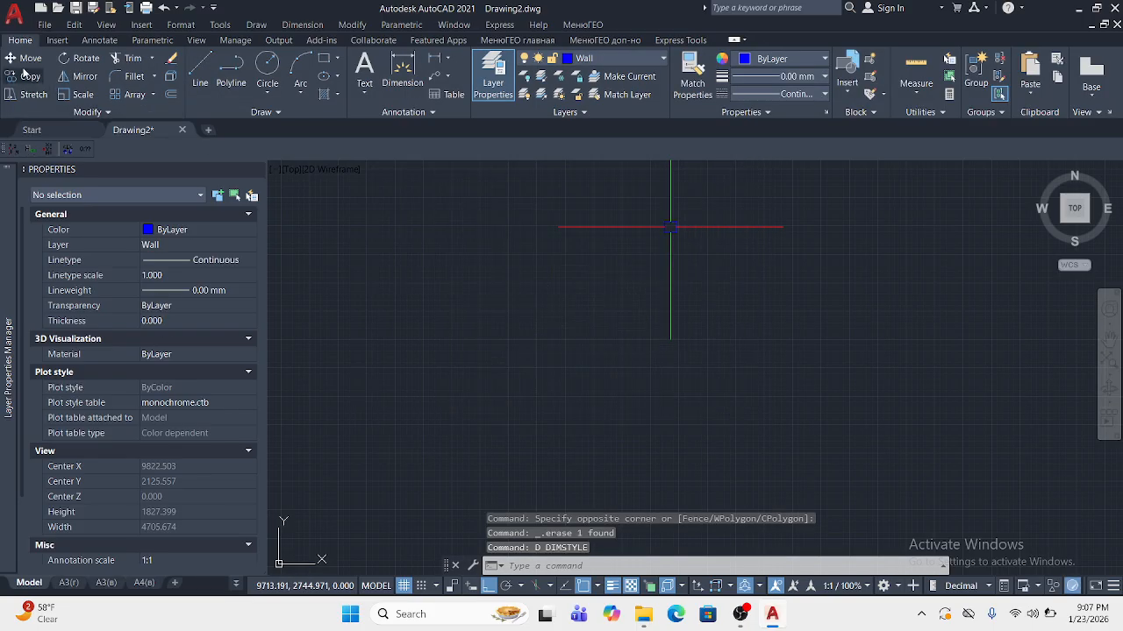
- Place a horizontal linear dimension spanning 1 unit in the empty drawing area
left_click(433, 58)
left_click(486, 287)
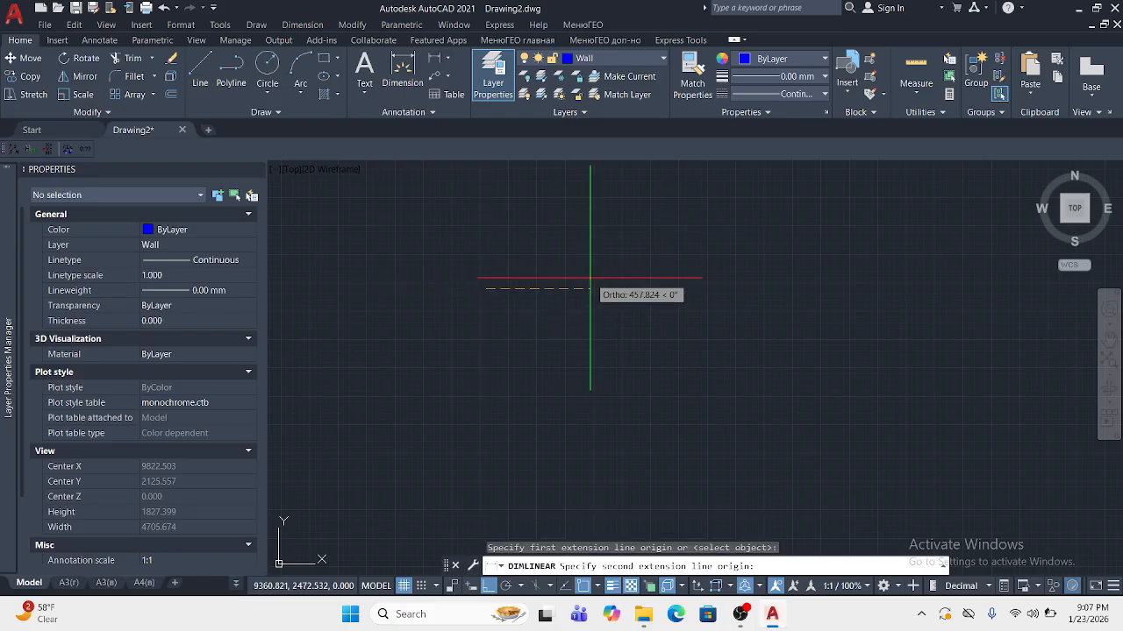
type("1")
key("Return")
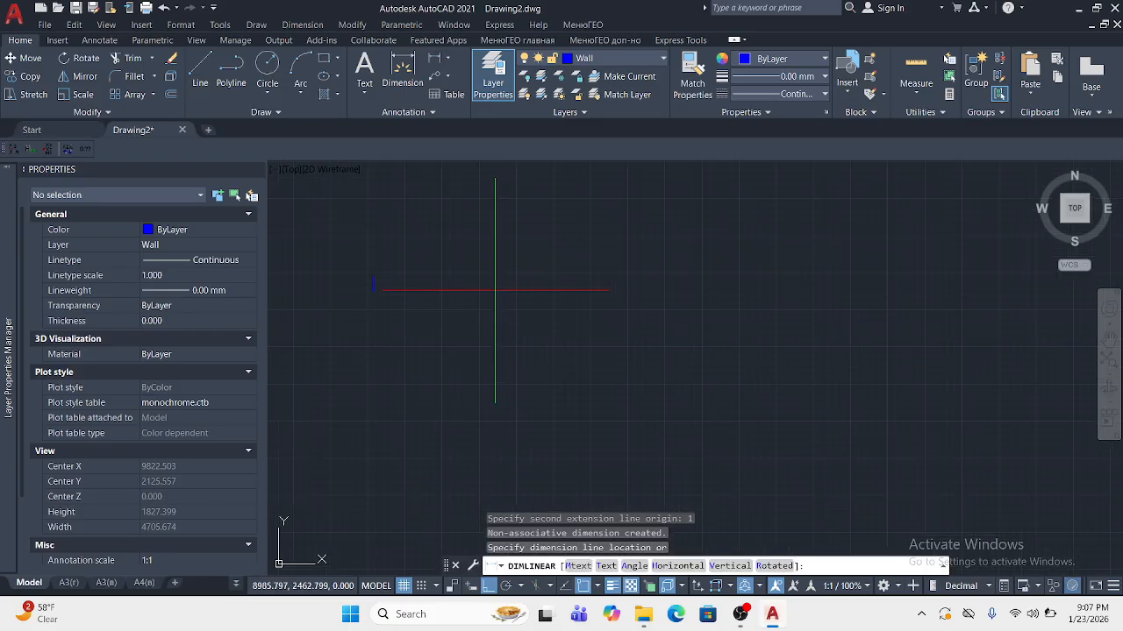
scroll(358, 261, "up", 8)
middle_click_drag(358, 261, 782, 458)
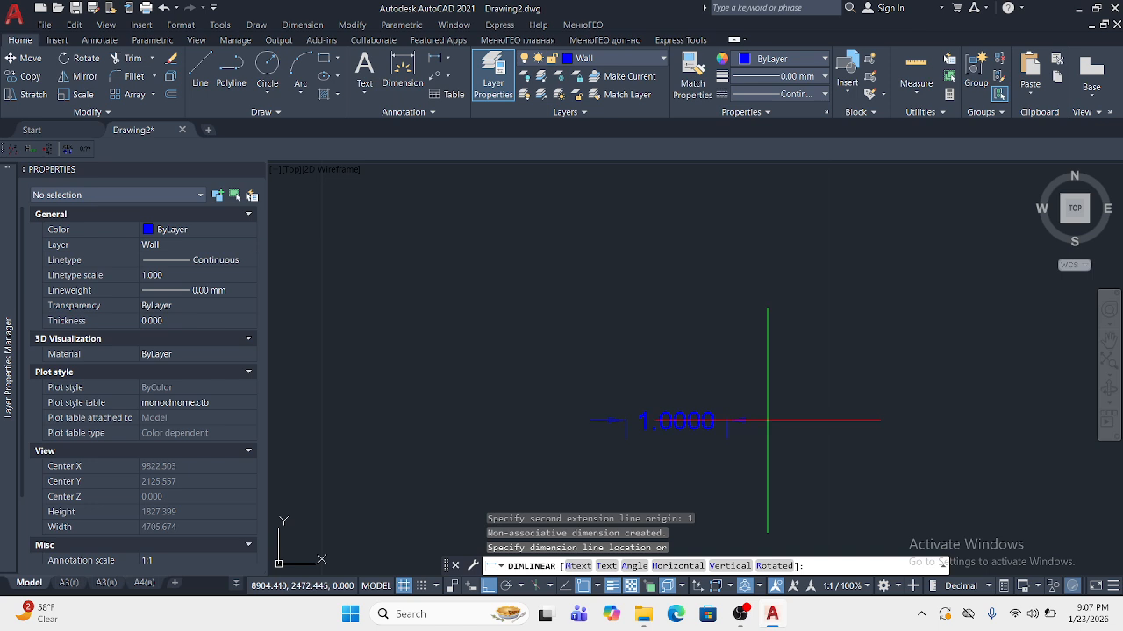
left_click(756, 338)
middle_click_drag(634, 388, 717, 330)
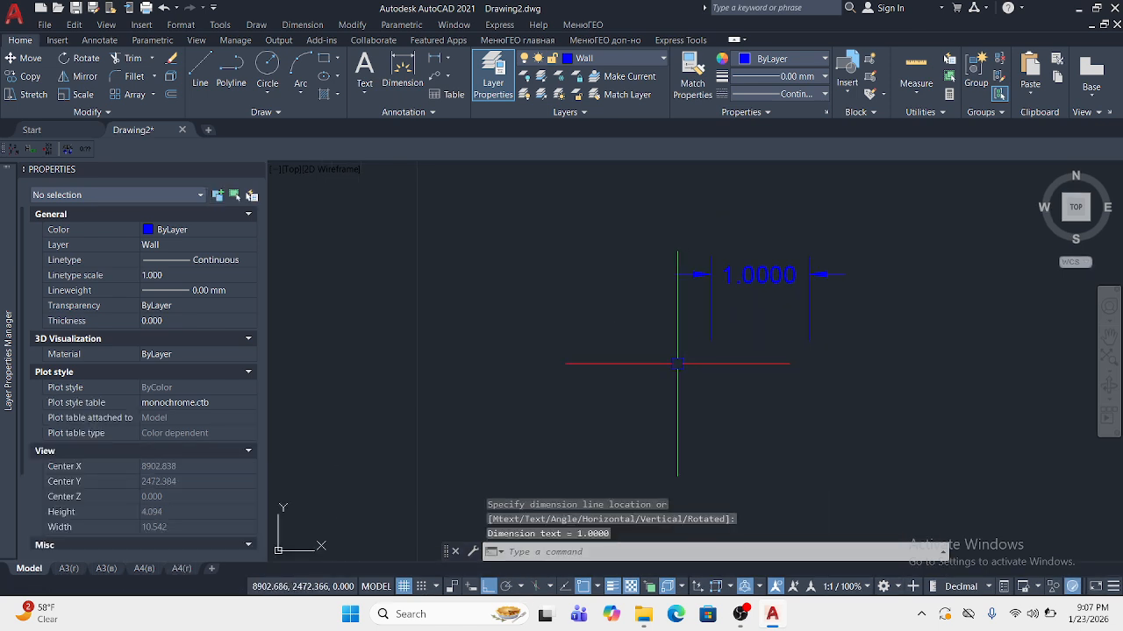
- Draw a horizontal polyline about 4.87 units long through the feet of the 1-unit dimension
left_click(231, 70)
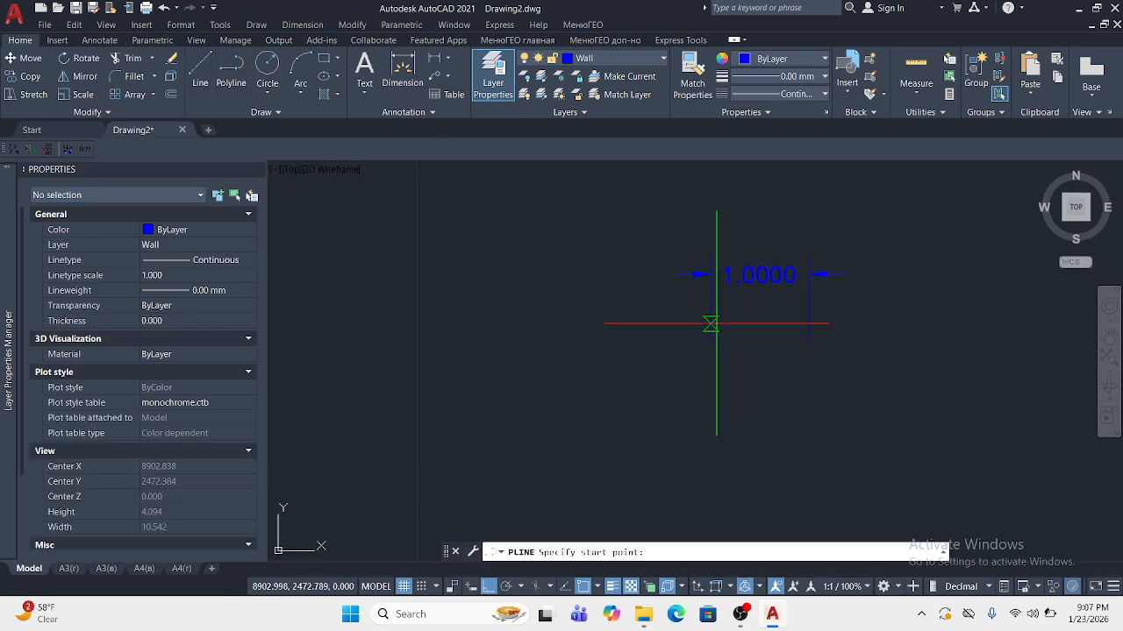
left_click(519, 347)
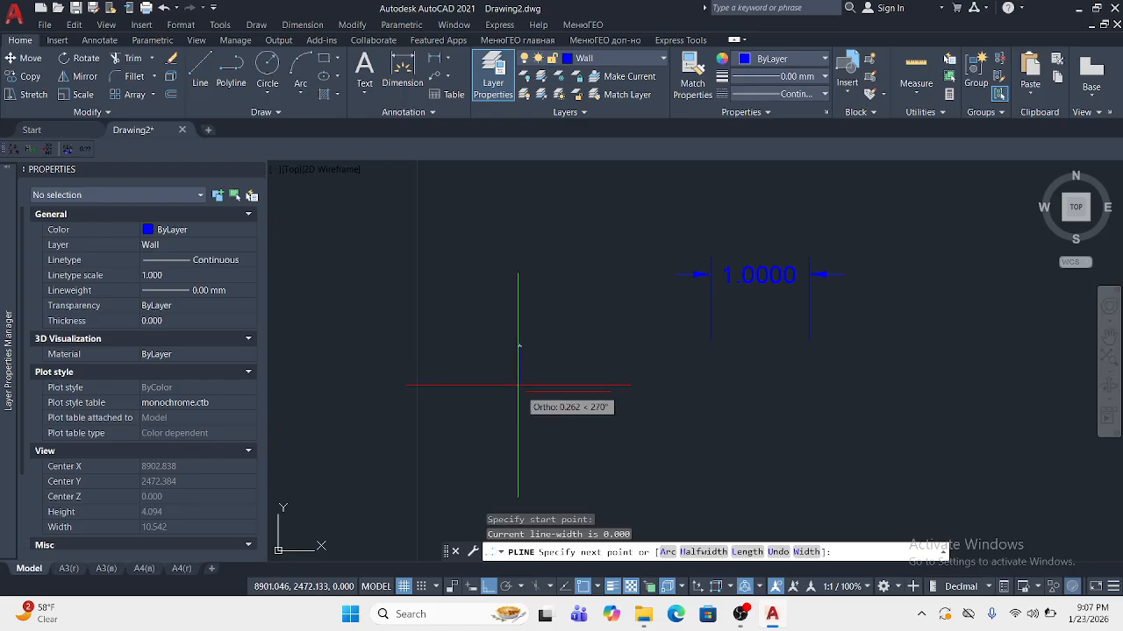
left_click(1010, 347)
right_click(887, 342)
left_click(907, 363)
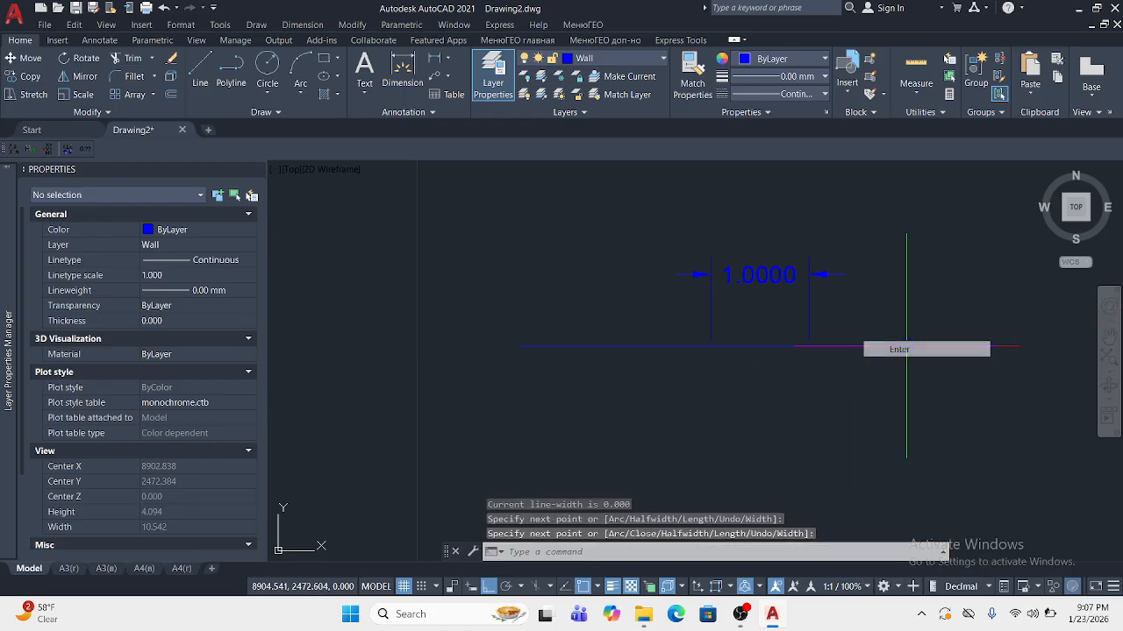
- Delete the 1-unit dimension above the polyline
left_click(829, 315)
left_click(741, 321)
key("Delete")
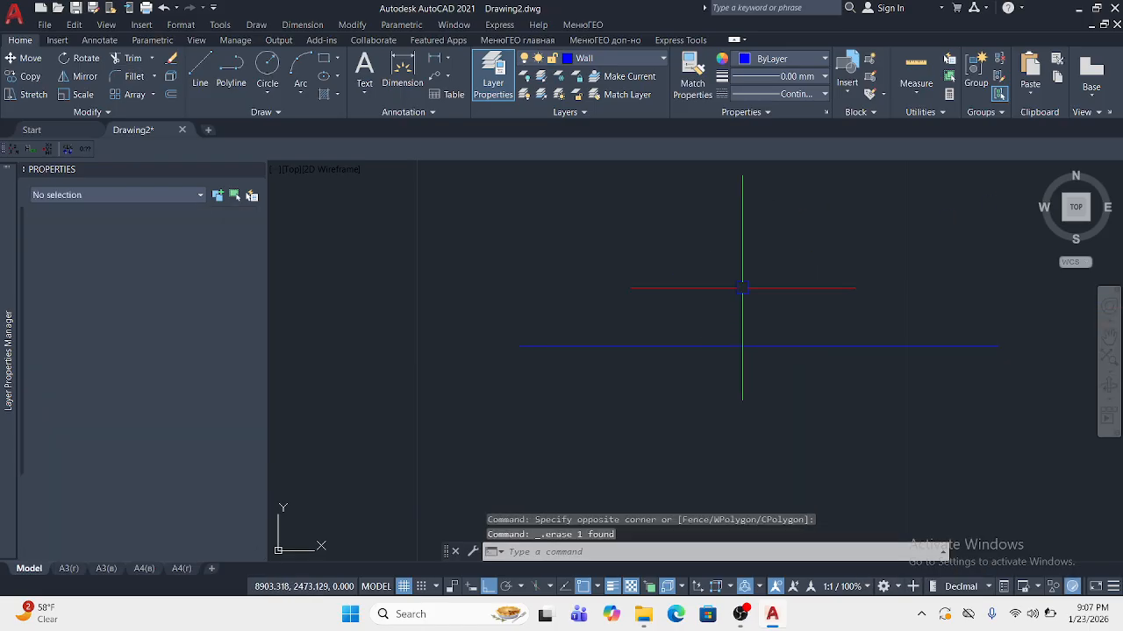
right_click(621, 236)
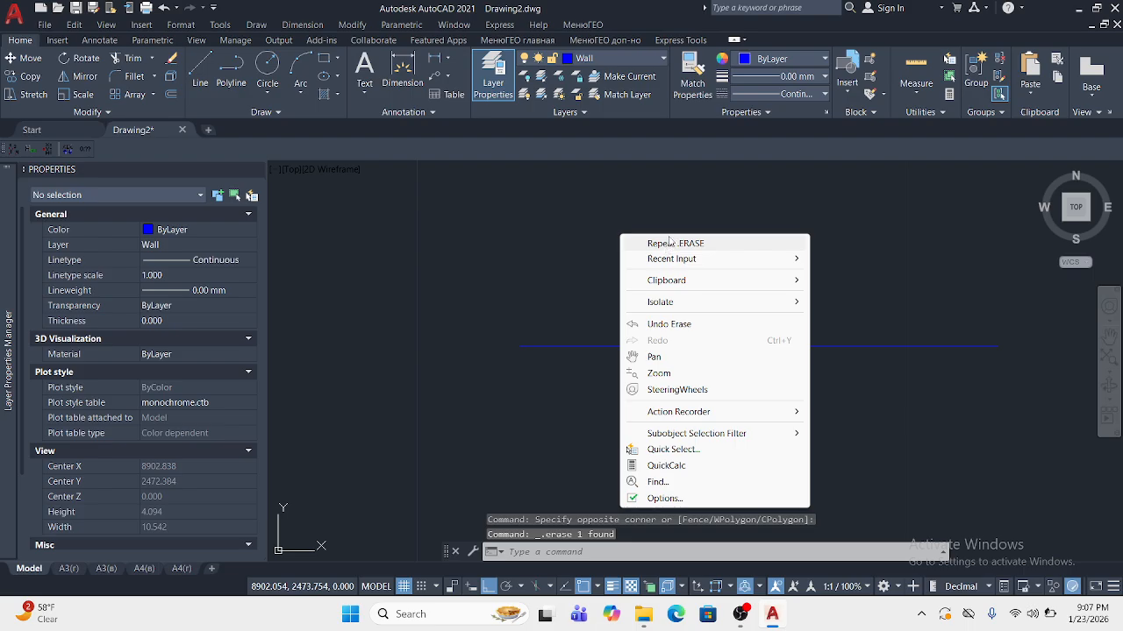
left_click(671, 245)
key("Escape")
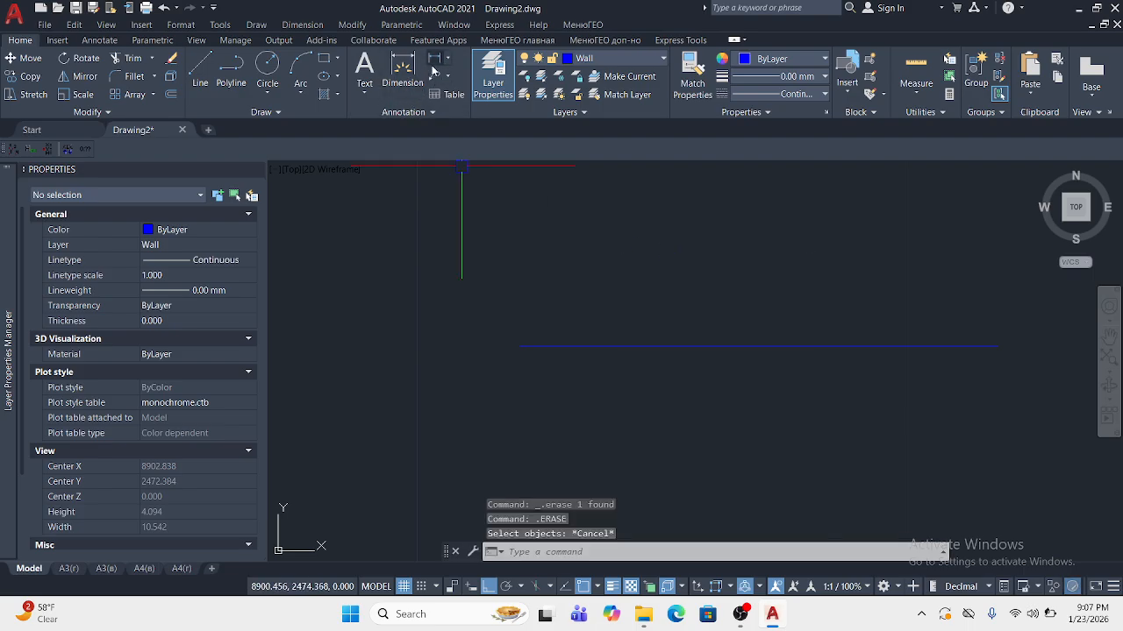
- Add a linear dimension between the polyline's two endpoints, placed above the line
left_click(519, 346)
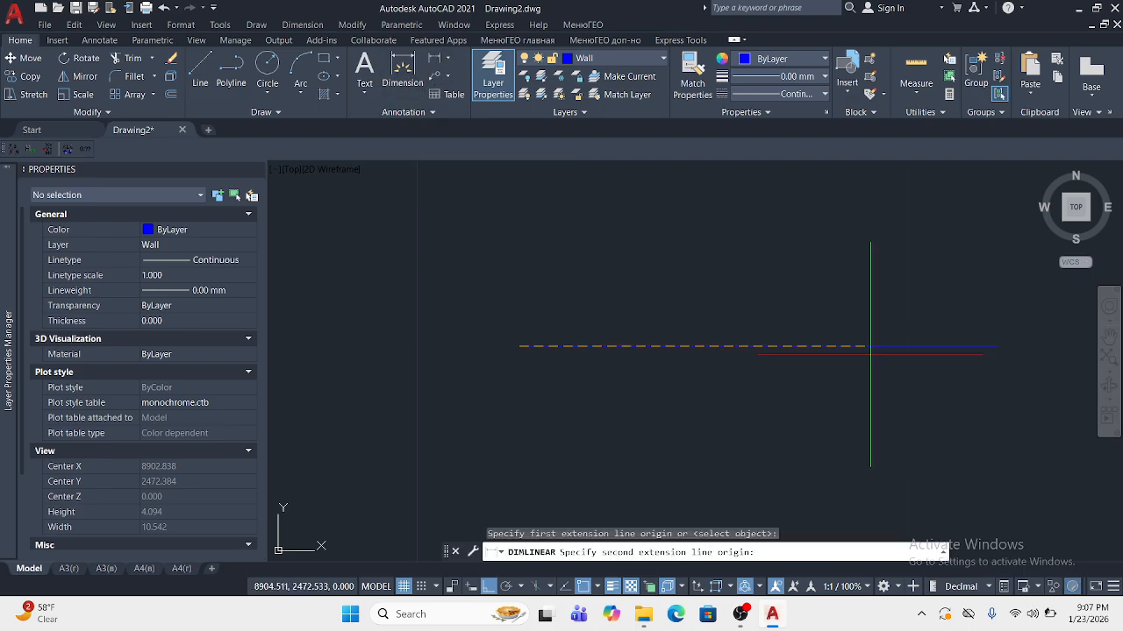
left_click(996, 347)
left_click(924, 264)
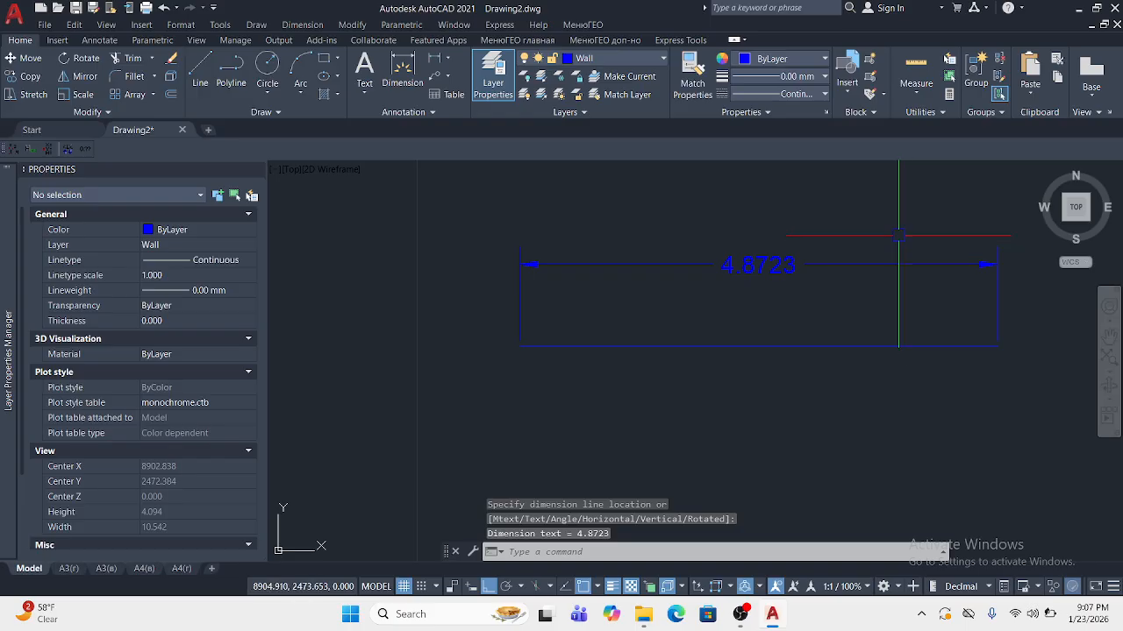
- Change the color of the polyline and its dimension to green
left_click(897, 236)
left_click(789, 368)
left_click(785, 58)
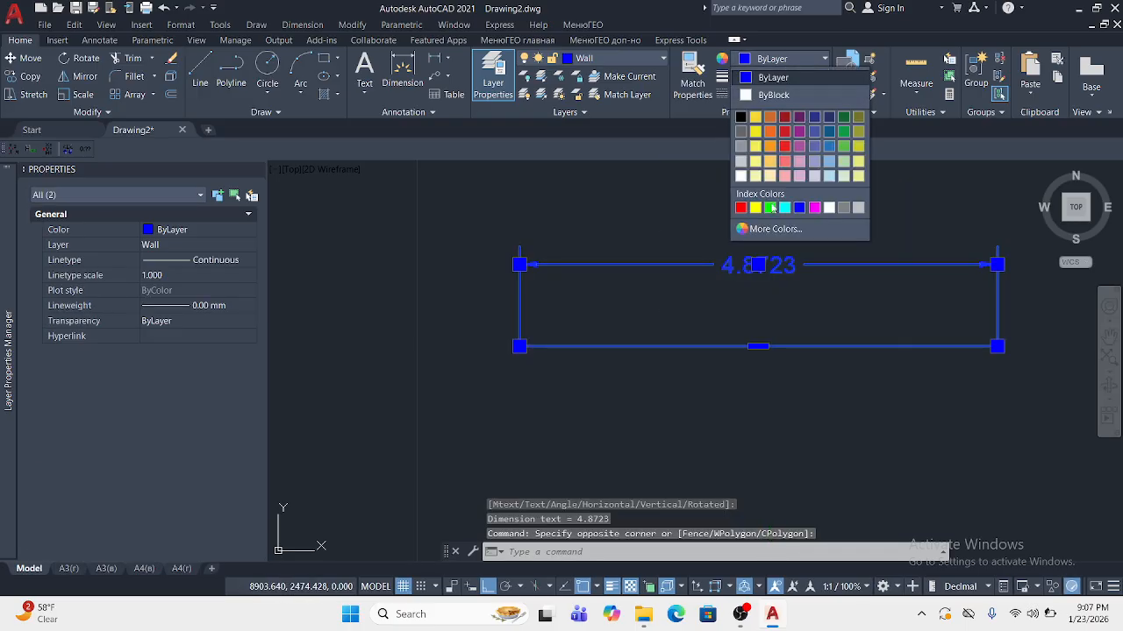
left_click(771, 208)
scroll(681, 296, "up", 2)
key("Escape")
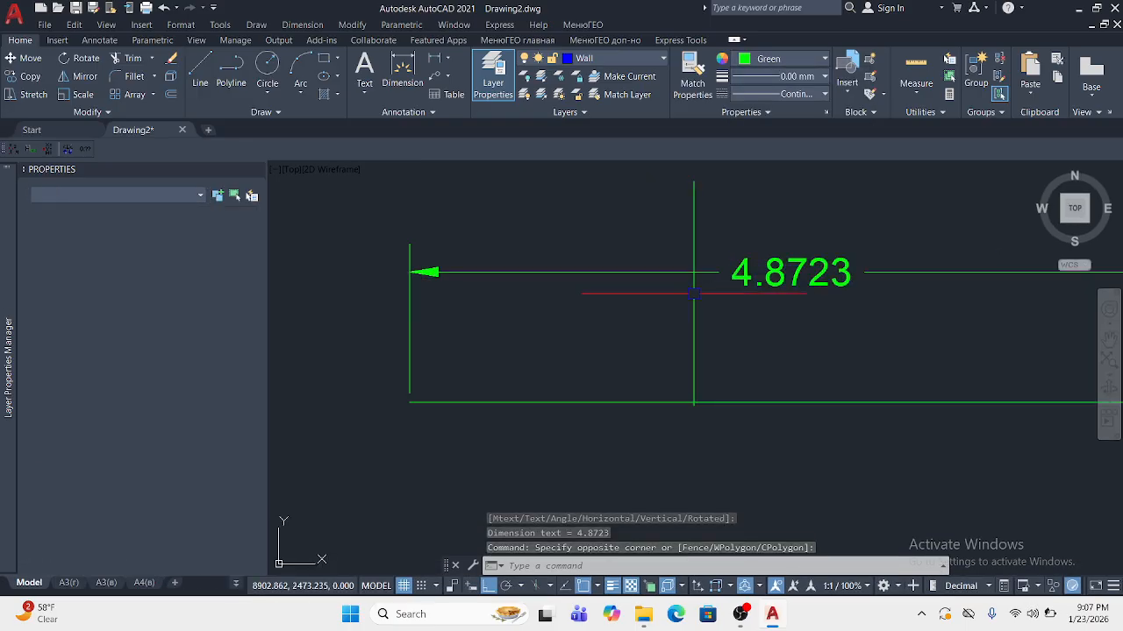
scroll(682, 296, "down", 2)
key("Escape")
middle_click_drag(681, 295, 735, 417)
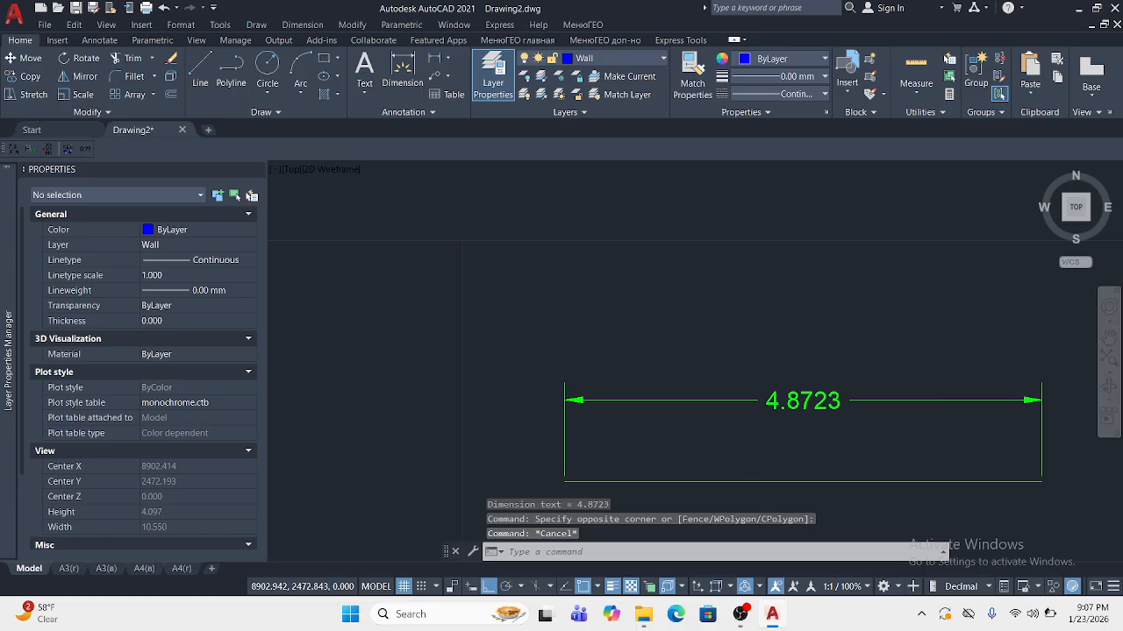
- Modify the Class3 dimension style to a baseline spacing of 0.4 and set the style current
type("d")
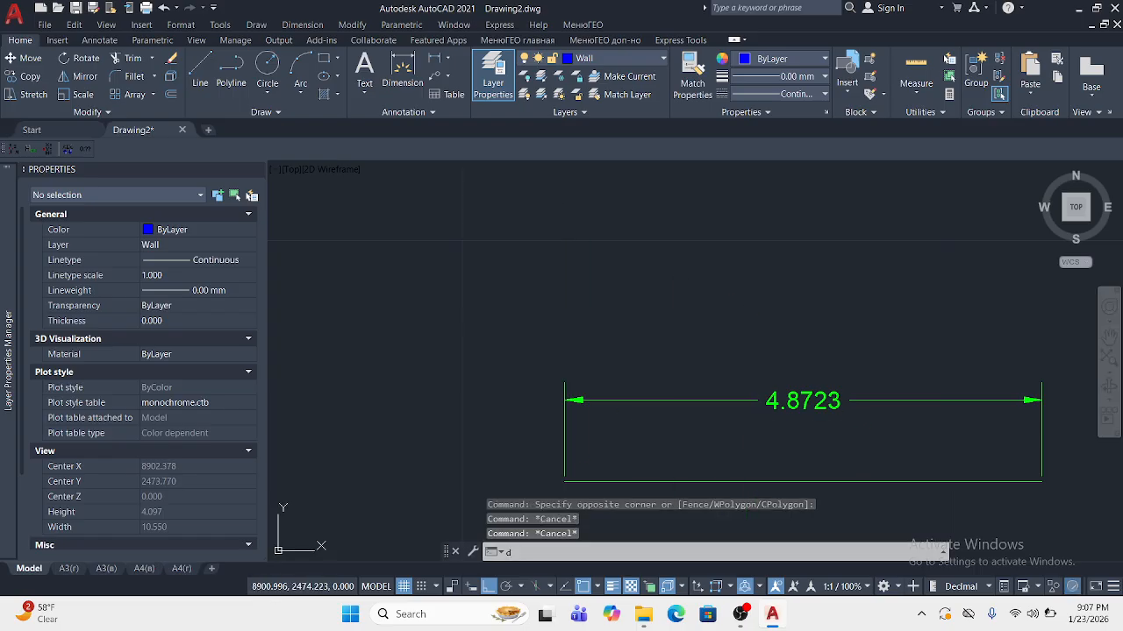
key("Return")
left_click_drag(524, 180, 265, 137)
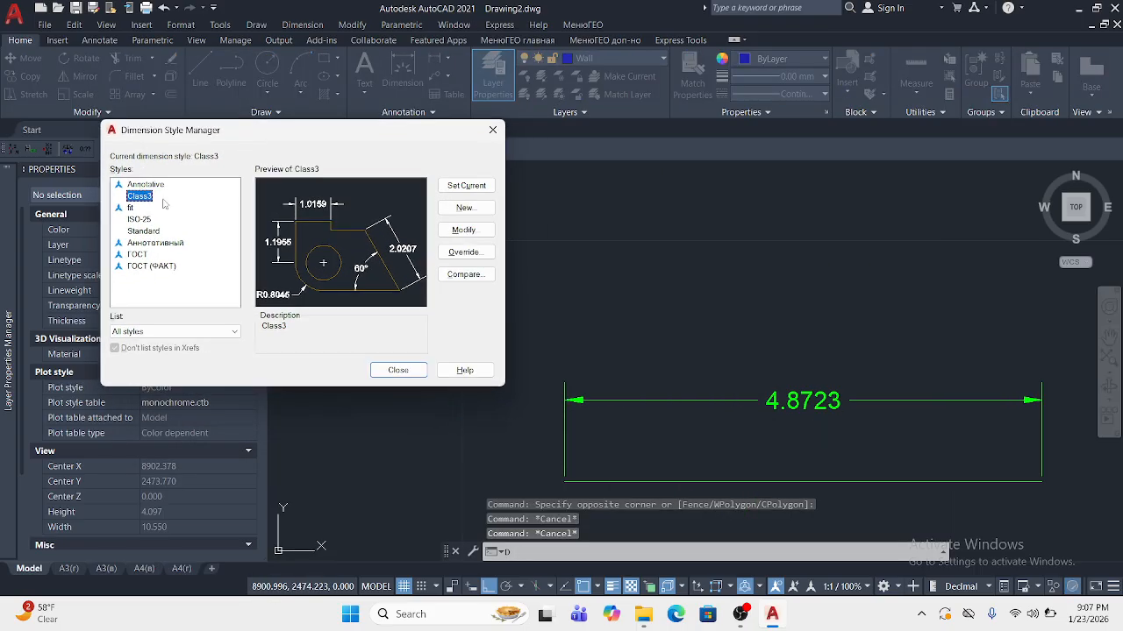
left_click(464, 229)
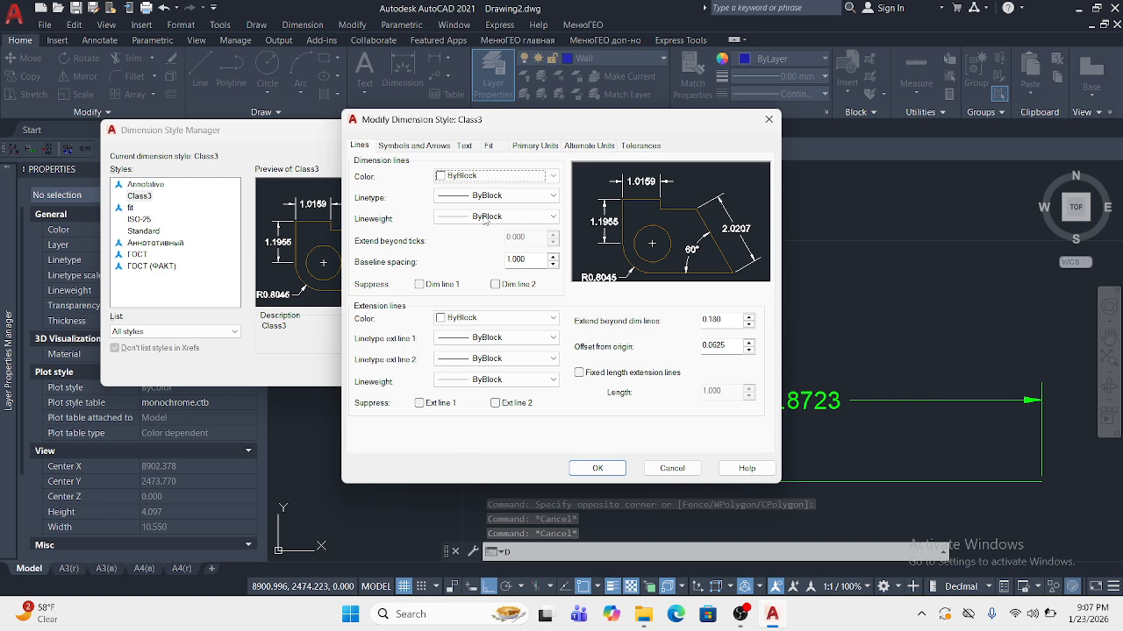
left_click_drag(496, 126, 188, 95)
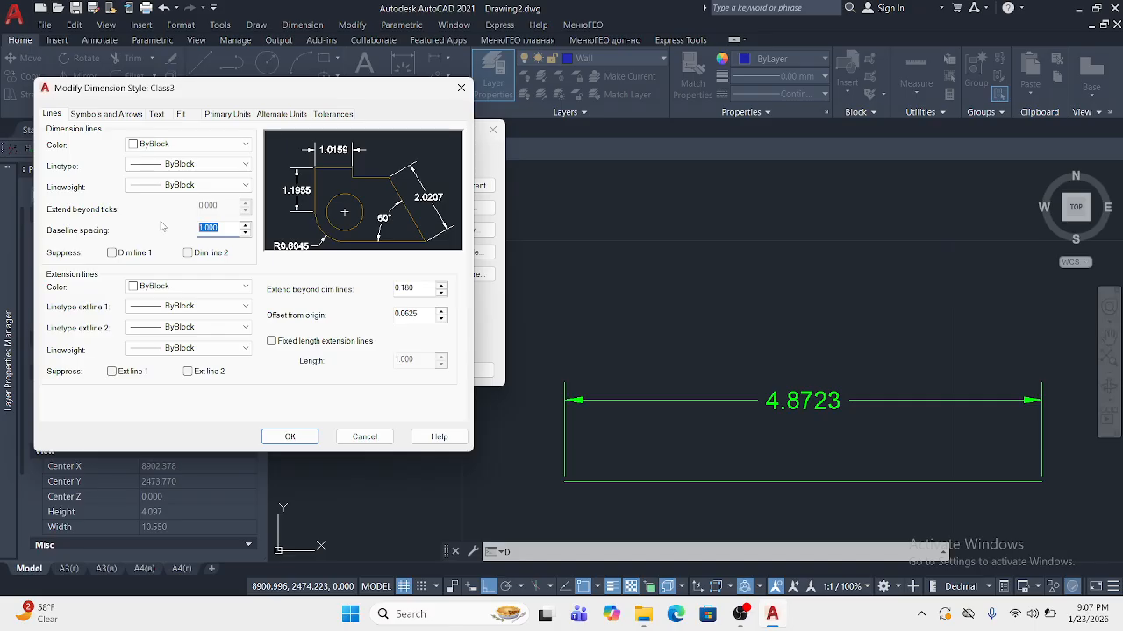
key("BackSpace")
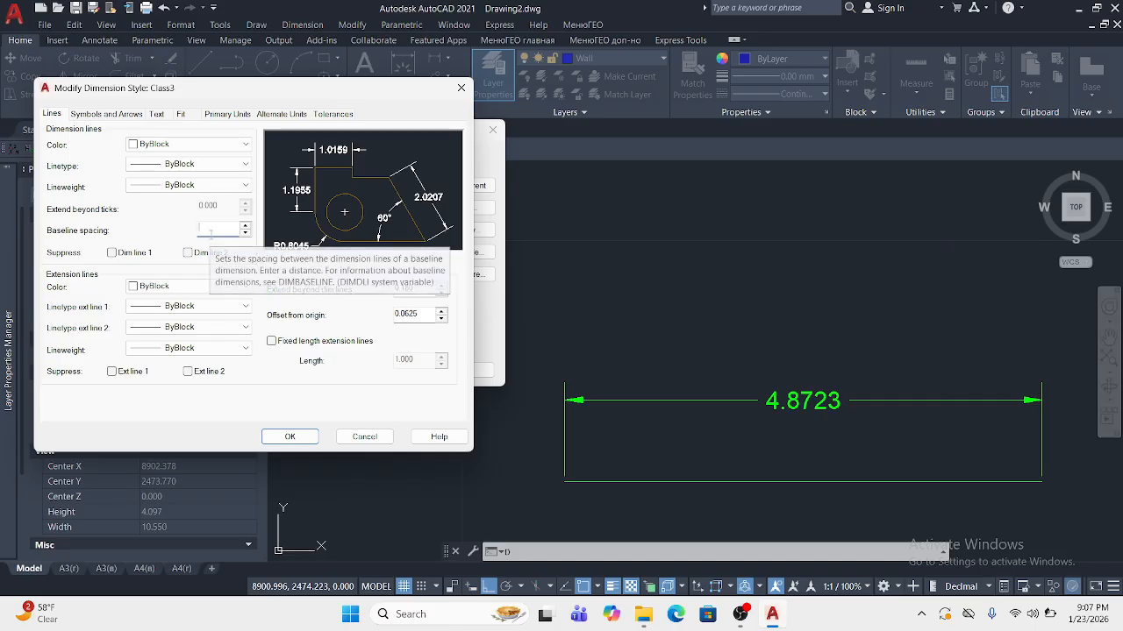
type(".4")
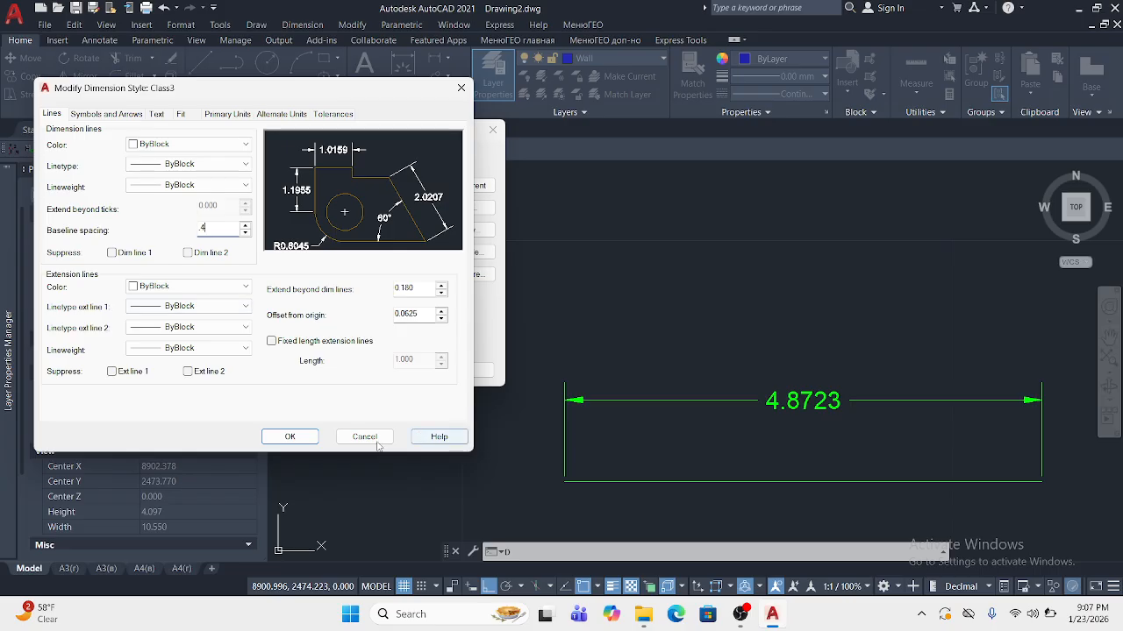
left_click(290, 436)
left_click(484, 185)
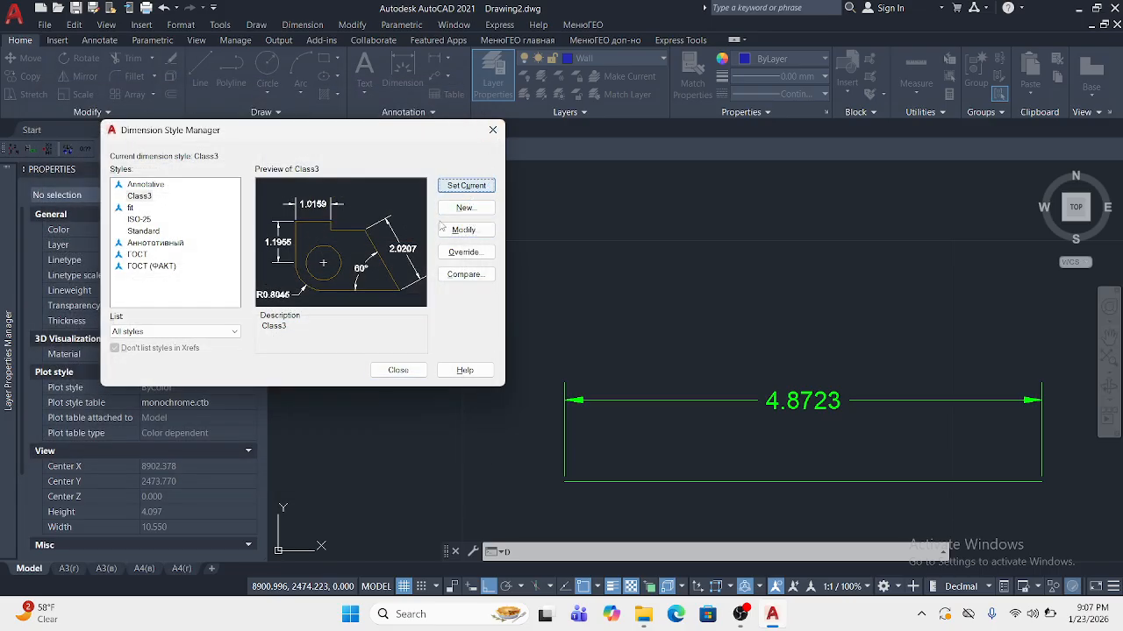
left_click(397, 369)
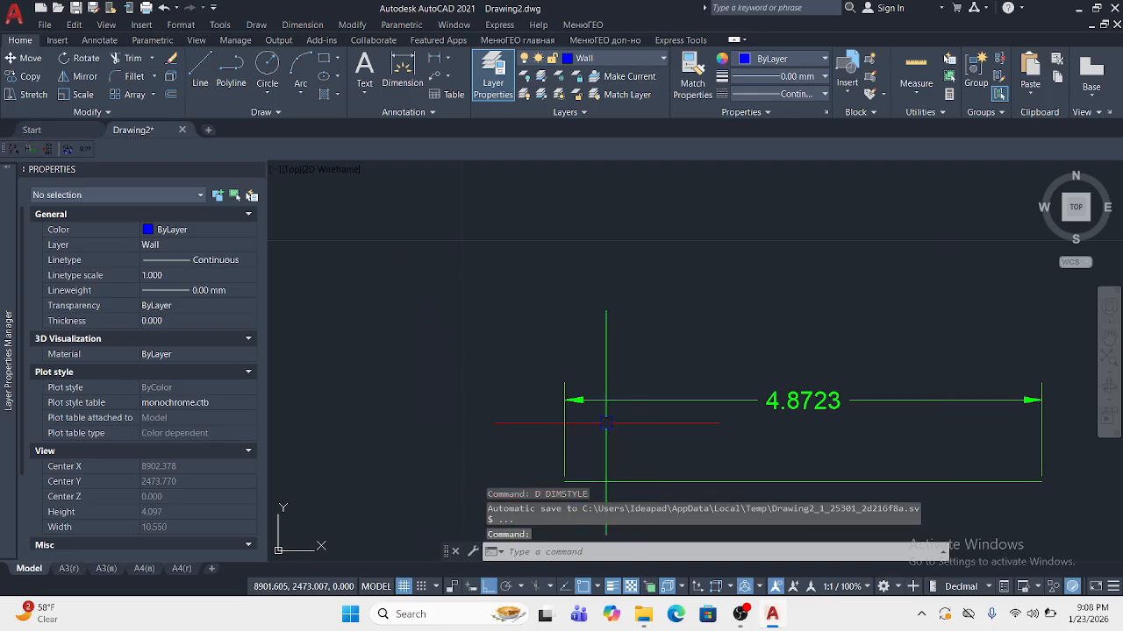
- Reopen the Class3 dimension style for modification, moving the style manager clear of the sample dimension
key("Return")
left_click(723, 273)
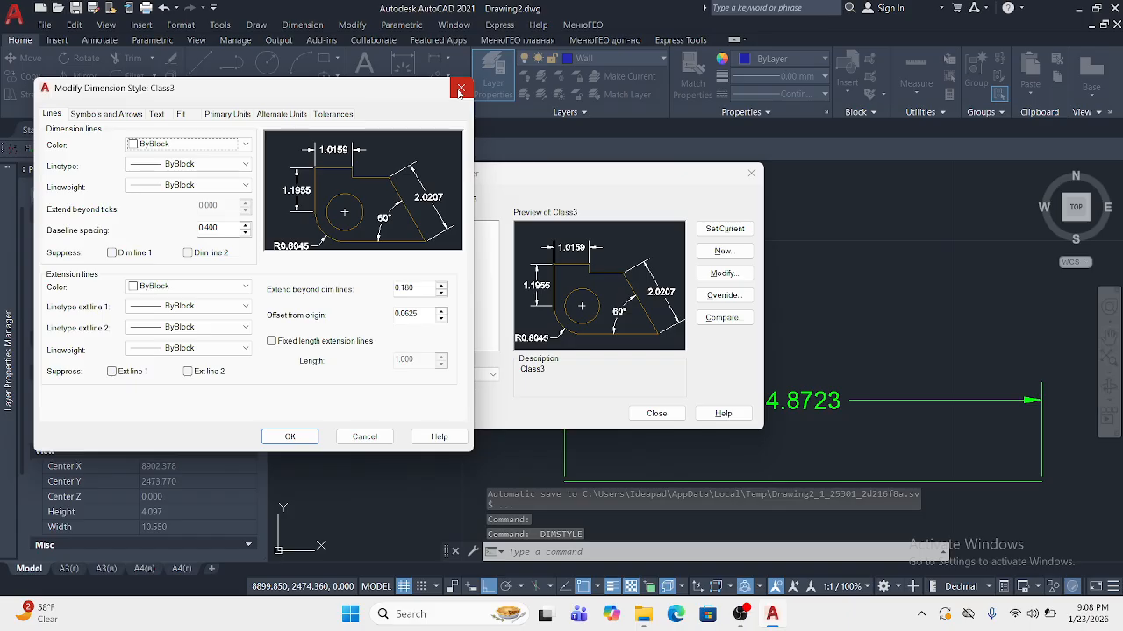
left_click(461, 88)
left_click_drag(567, 176, 324, 173)
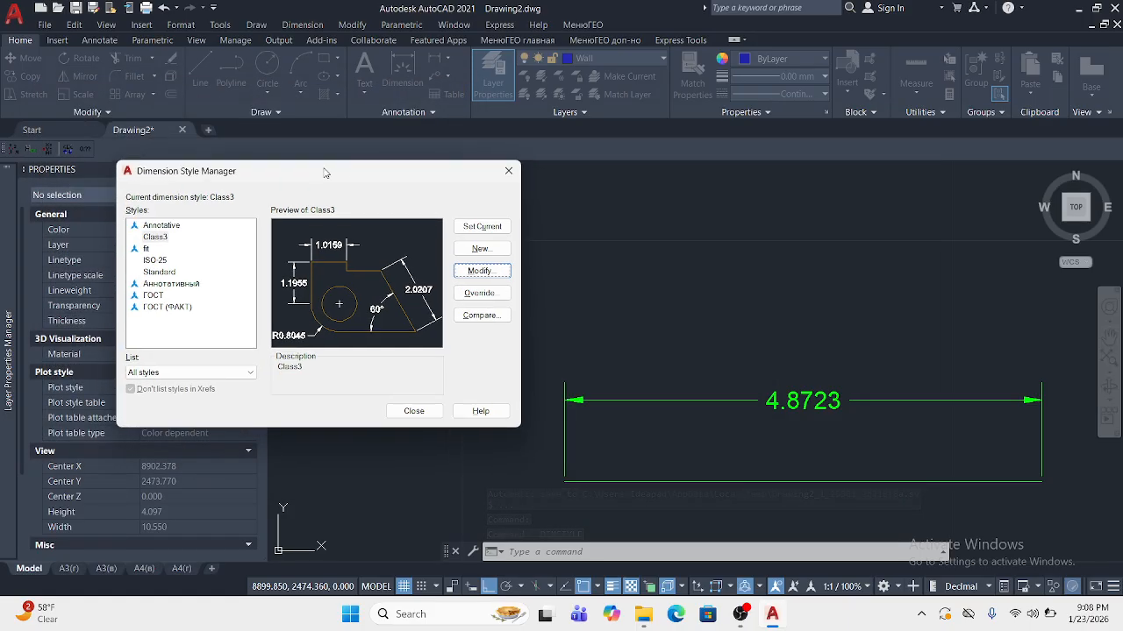
left_click(482, 271)
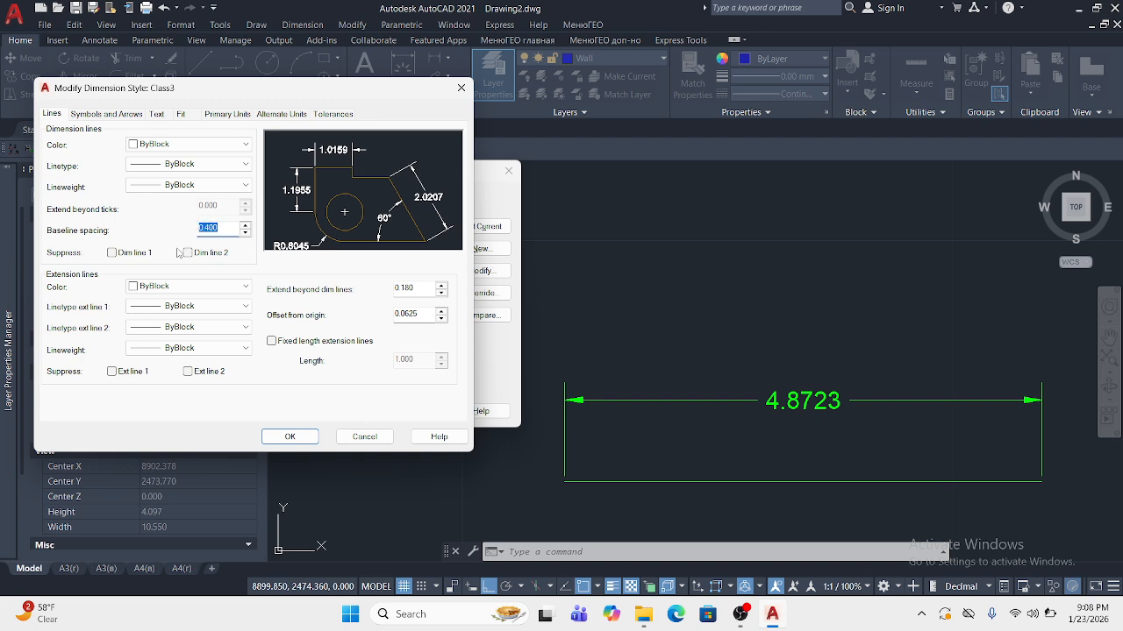
- Try a red color and a 0.30 mm lineweight for the Class3 dimension lines
left_click(151, 145)
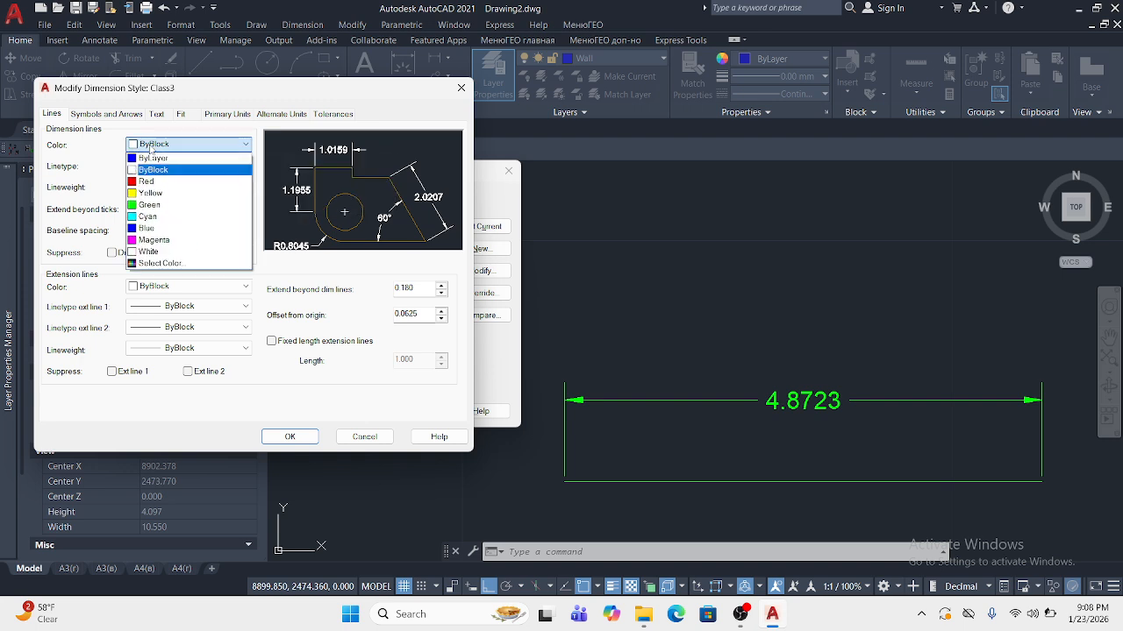
left_click(147, 181)
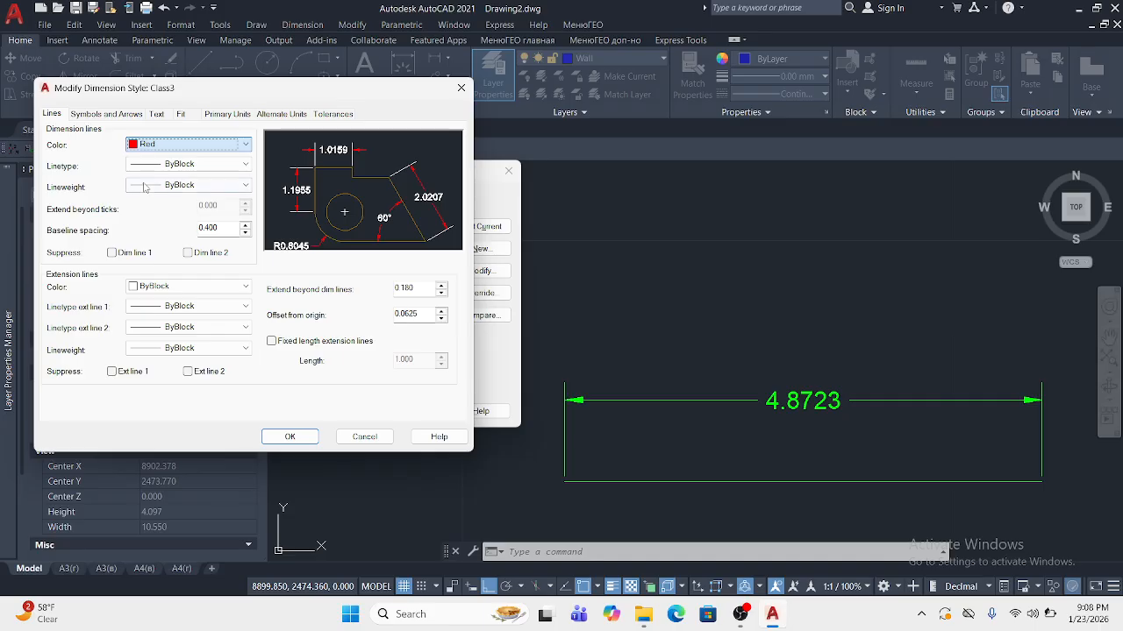
left_click(157, 165)
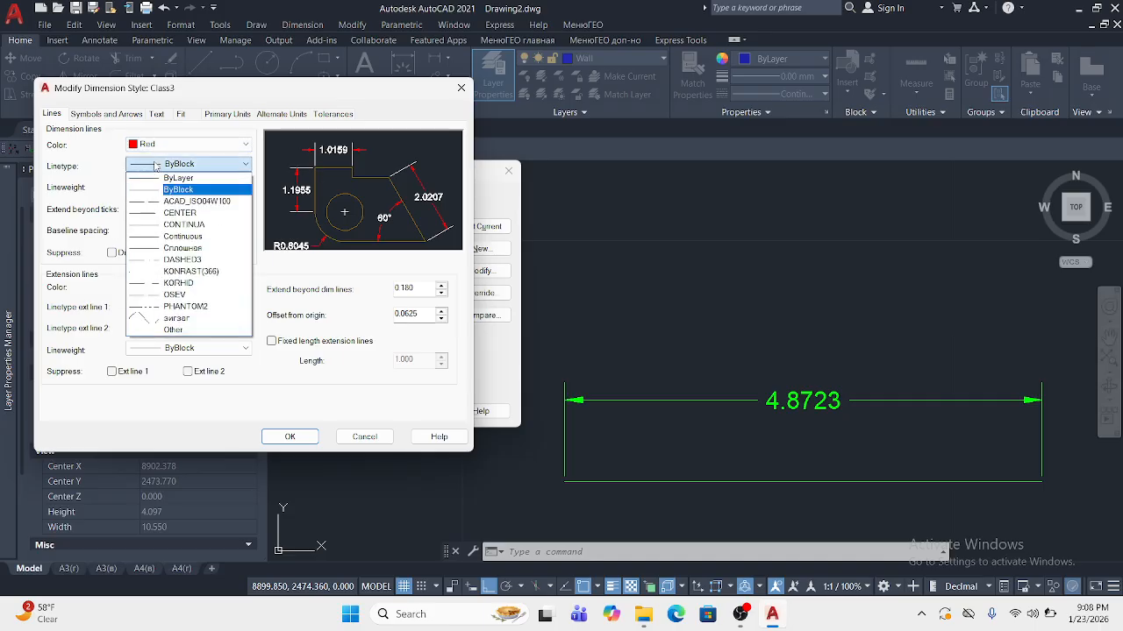
left_click(105, 207)
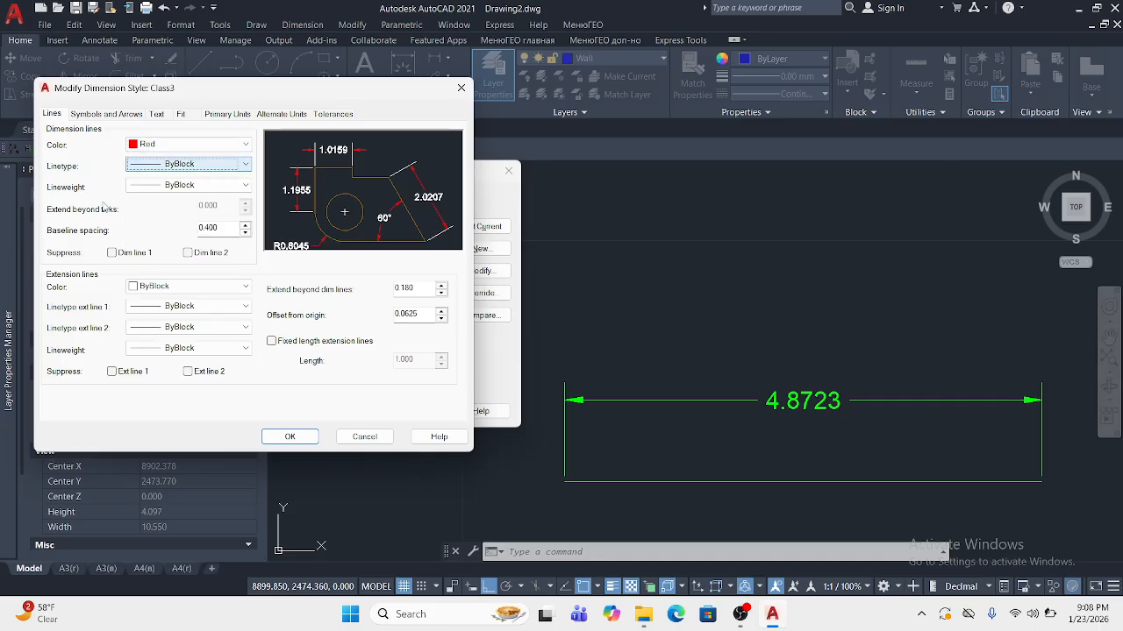
left_click(200, 186)
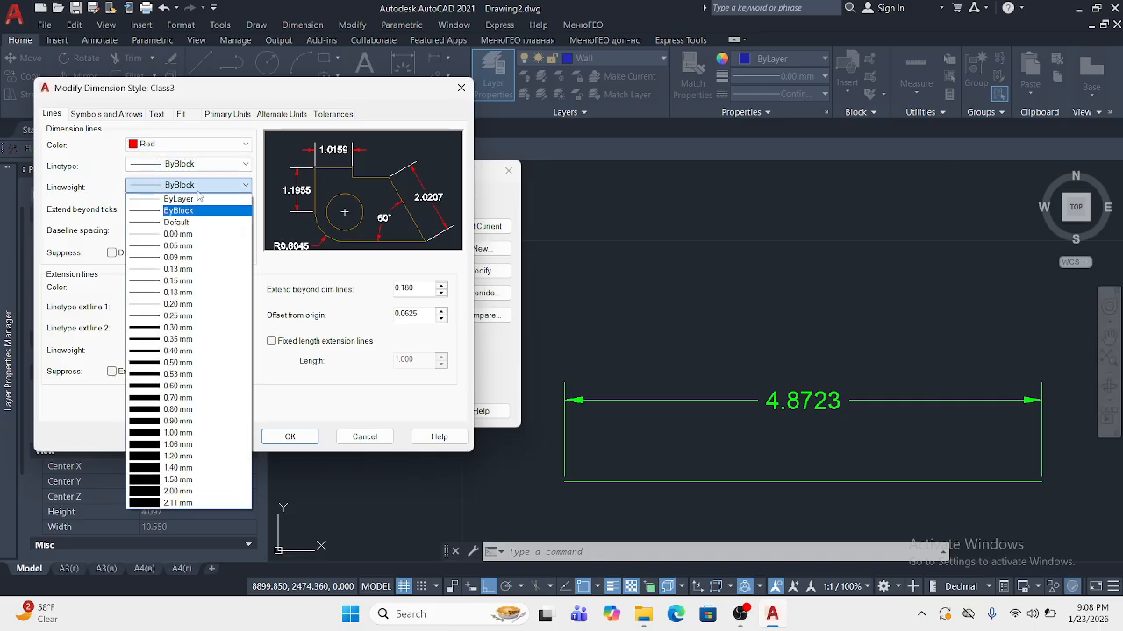
left_click(145, 328)
- Set the lineweight, linetype and color of the Class3 dimension lines to ByLayer
left_click(163, 187)
left_click(171, 199)
left_click(182, 165)
scroll(184, 176, "up", 5)
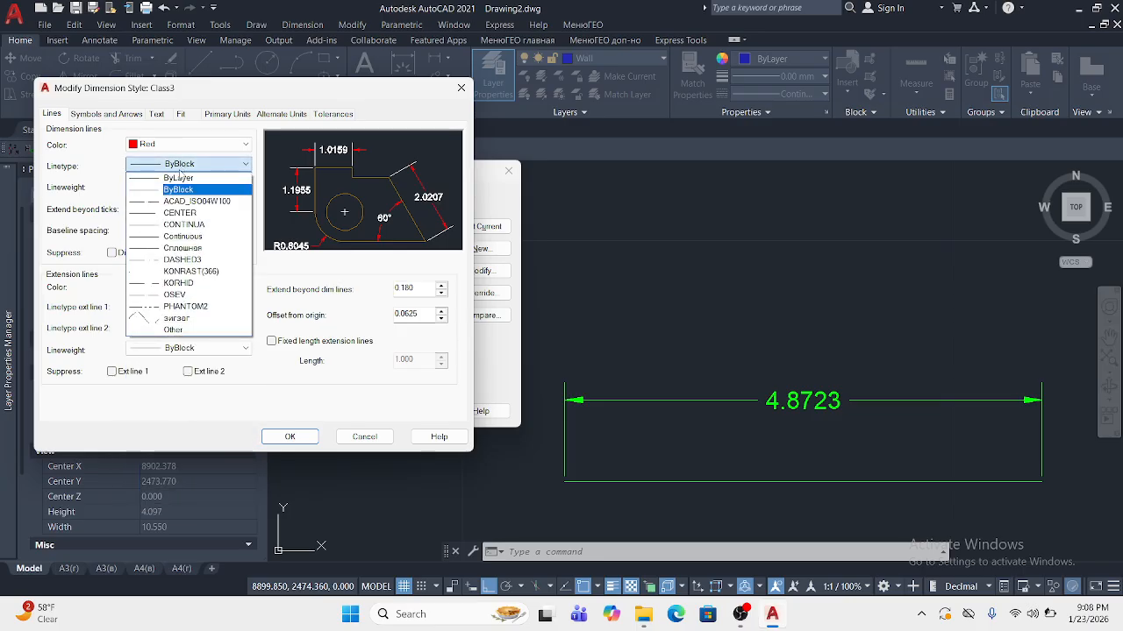
left_click(179, 173)
left_click(187, 143)
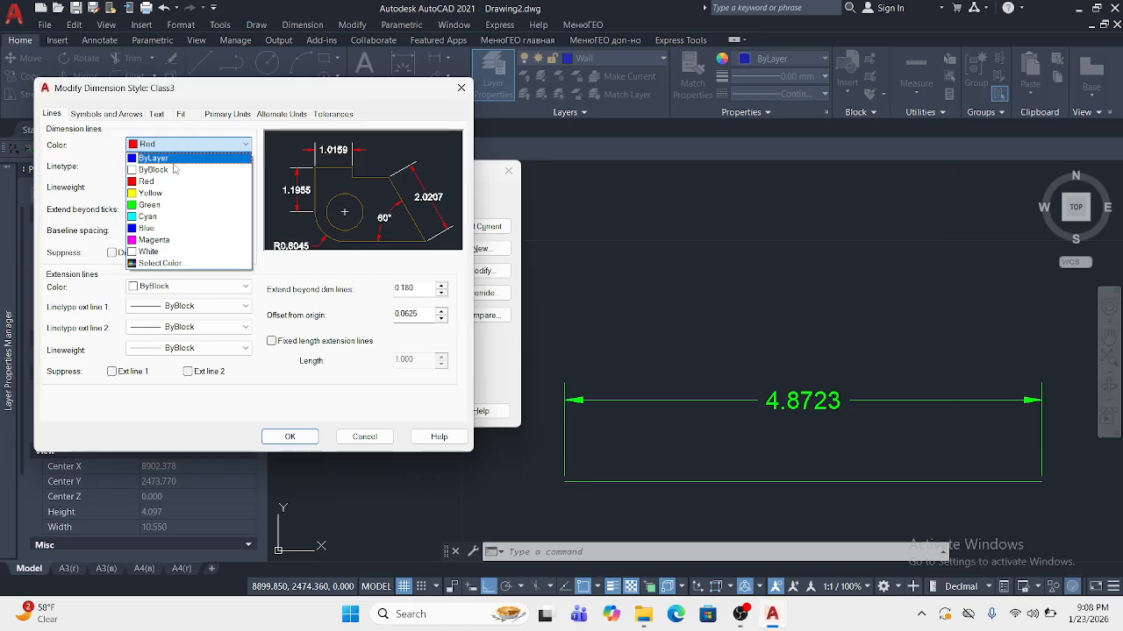
left_click(180, 158)
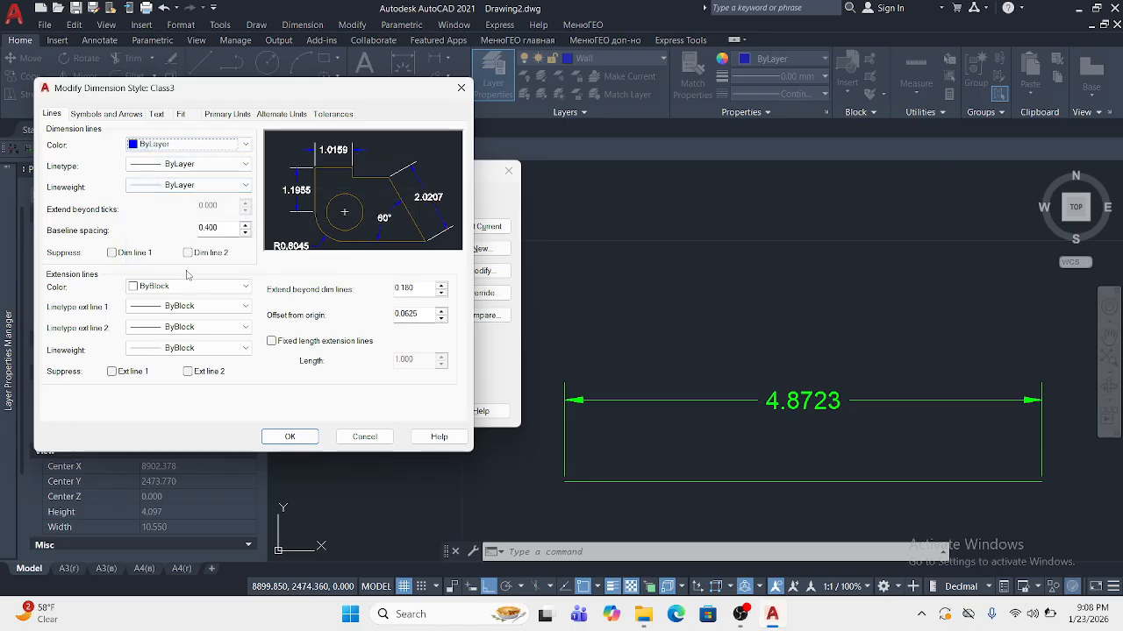
- Set the extension lines' offset from origin to 0.1 in the Class3 style
left_click(136, 254)
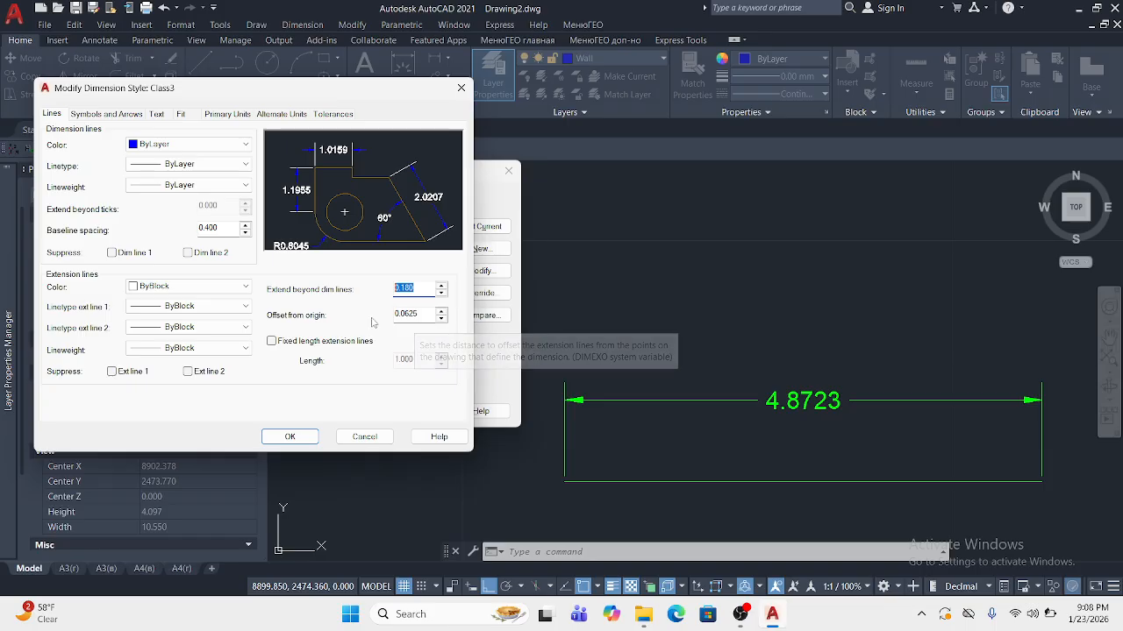
key("Tab")
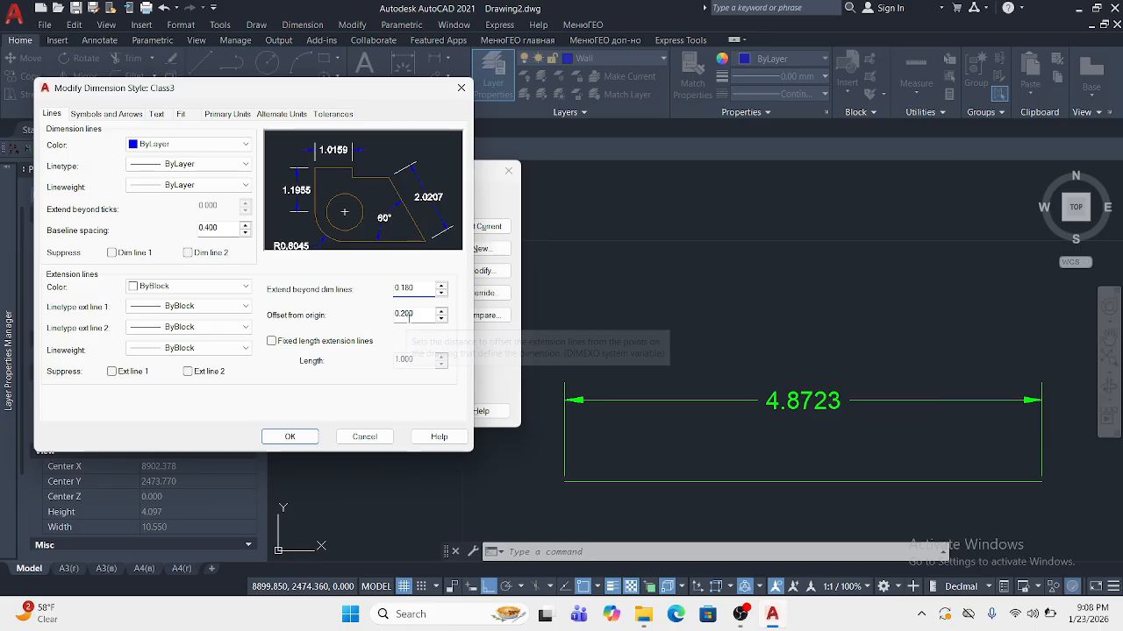
double_click(416, 313)
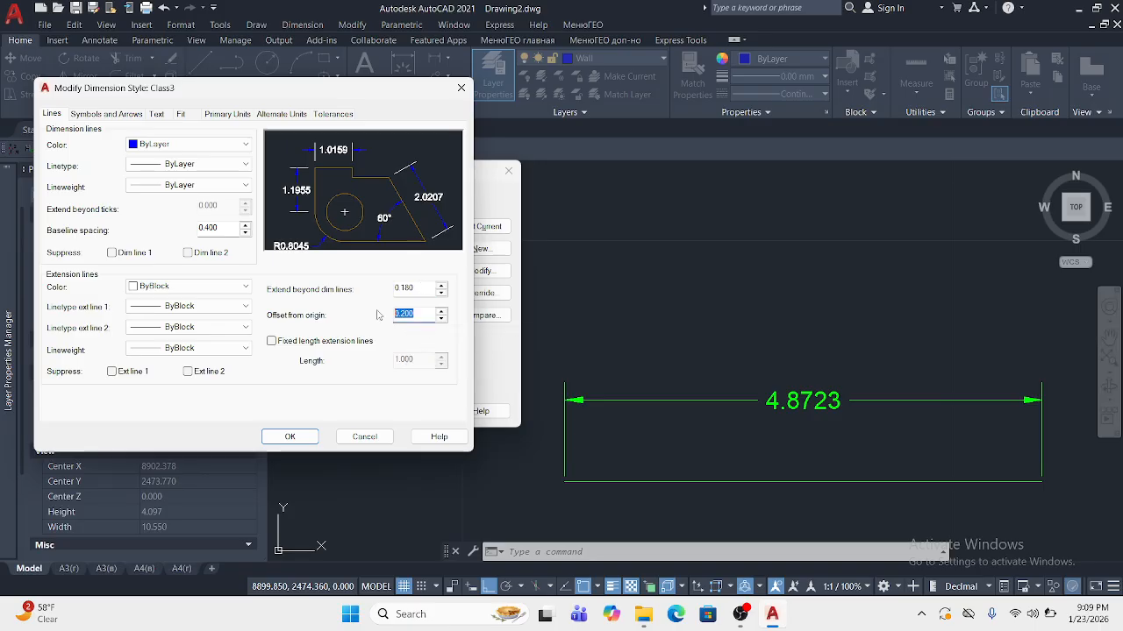
type("1")
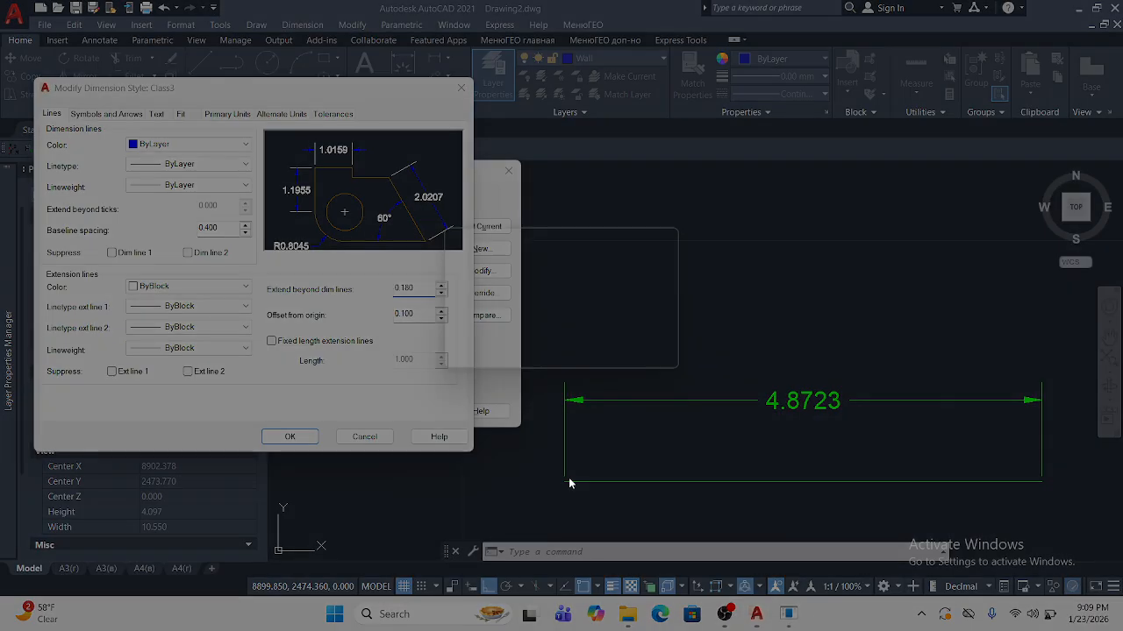
- Dismiss the low-battery alert and check the battery status and Windows Settings
left_click(585, 335)
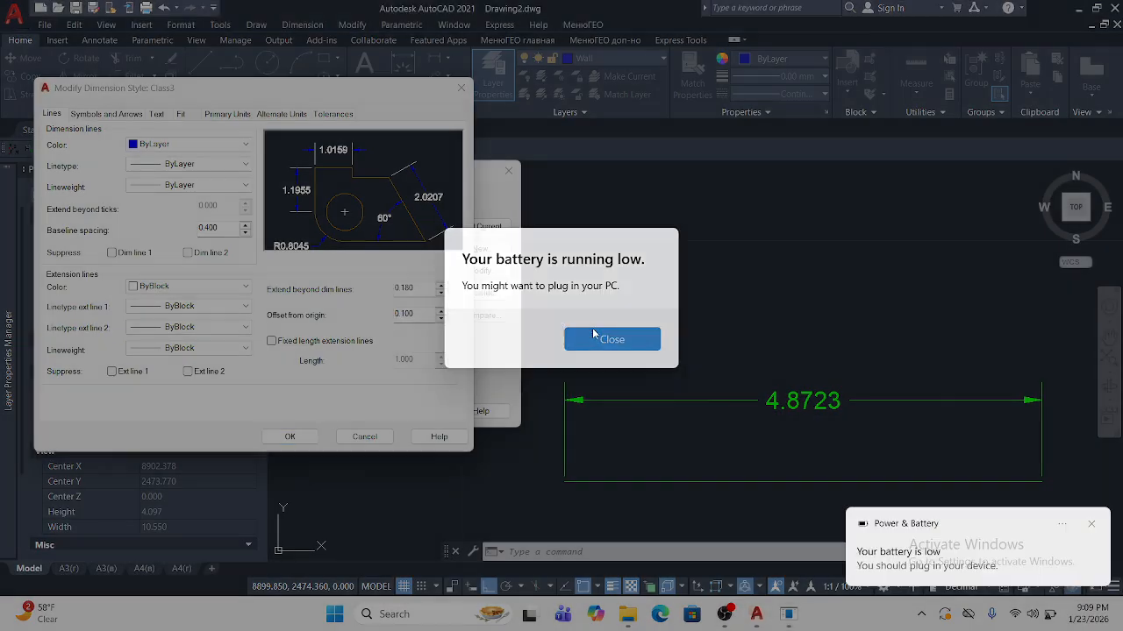
left_click(1052, 616)
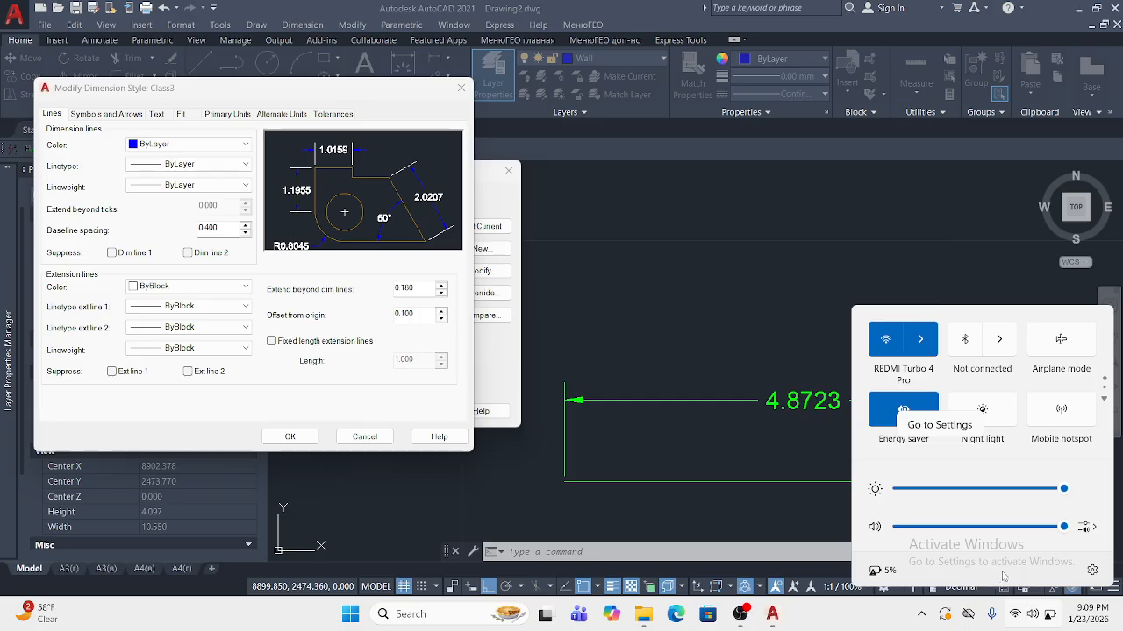
left_click(1092, 571)
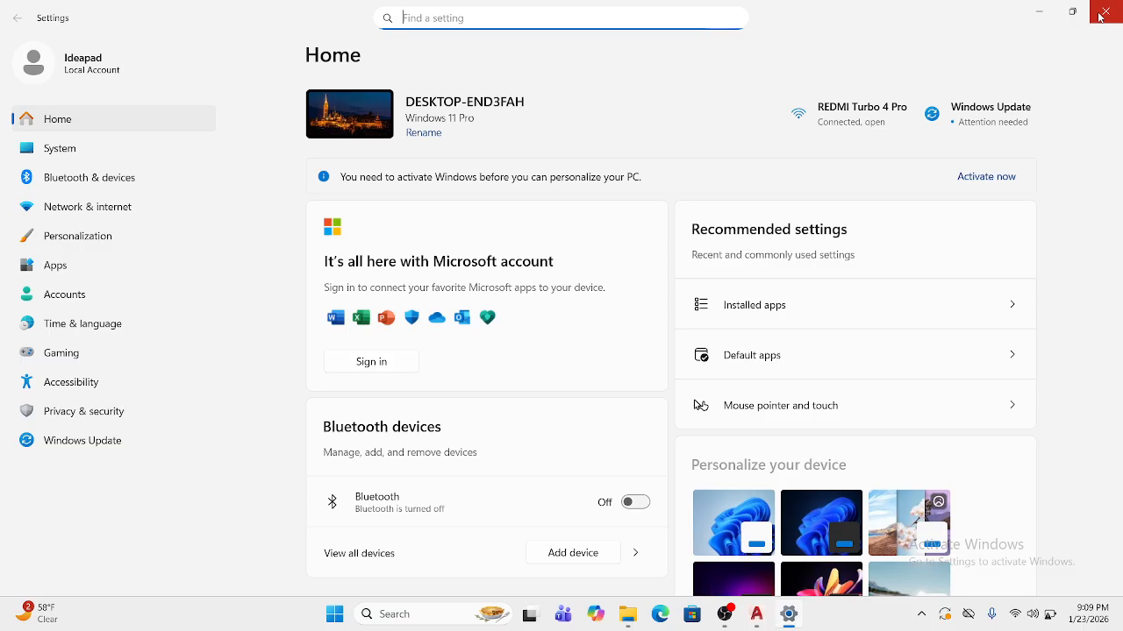
left_click(1099, 13)
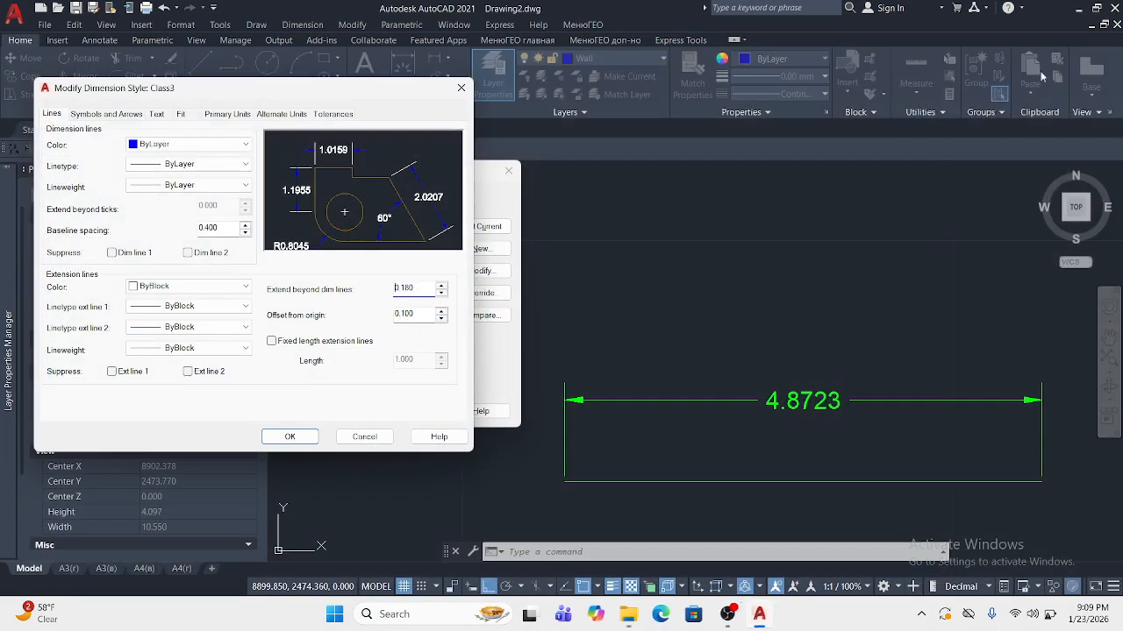
mouse_move(740, 613)
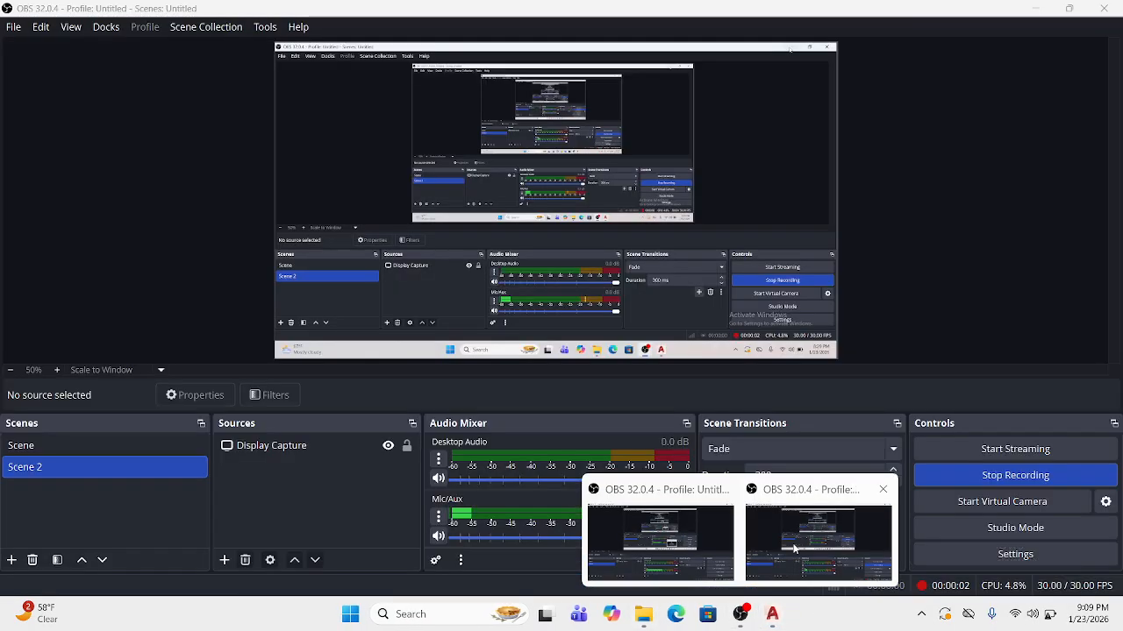
left_click(794, 548)
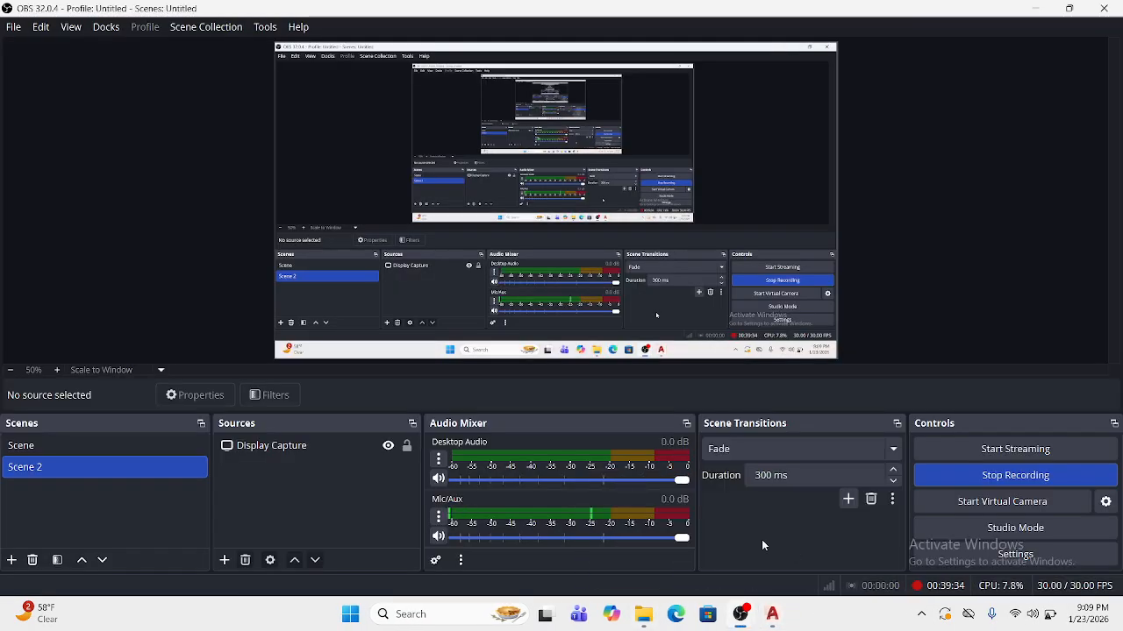